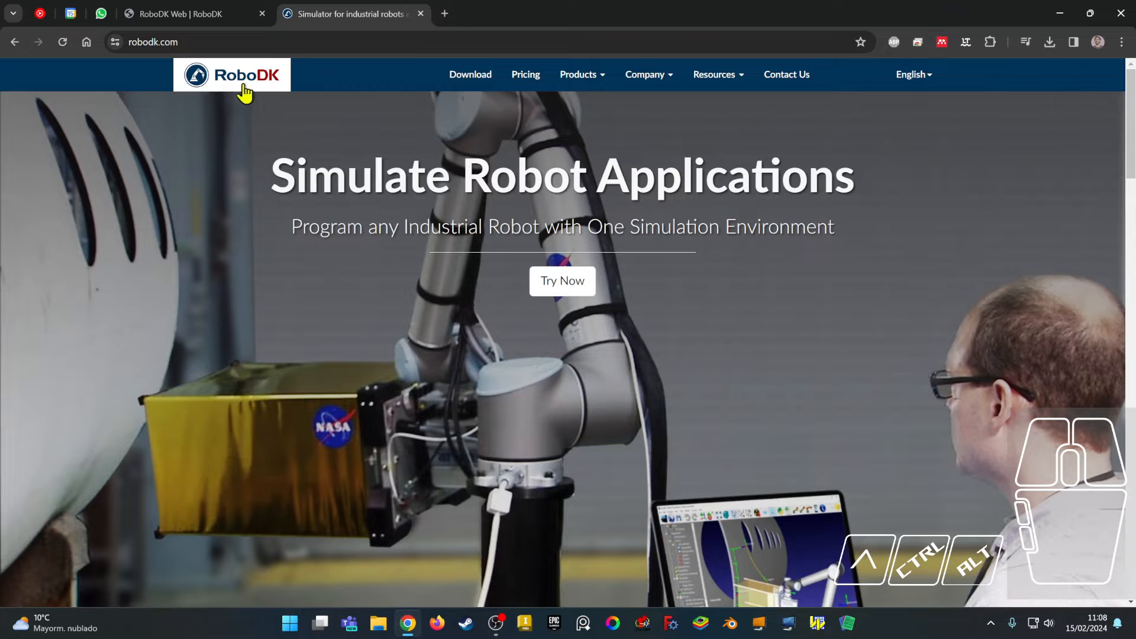
# Step: Open the RoboDK for Web product from the RoboDK website
pyautogui.click(578, 89)
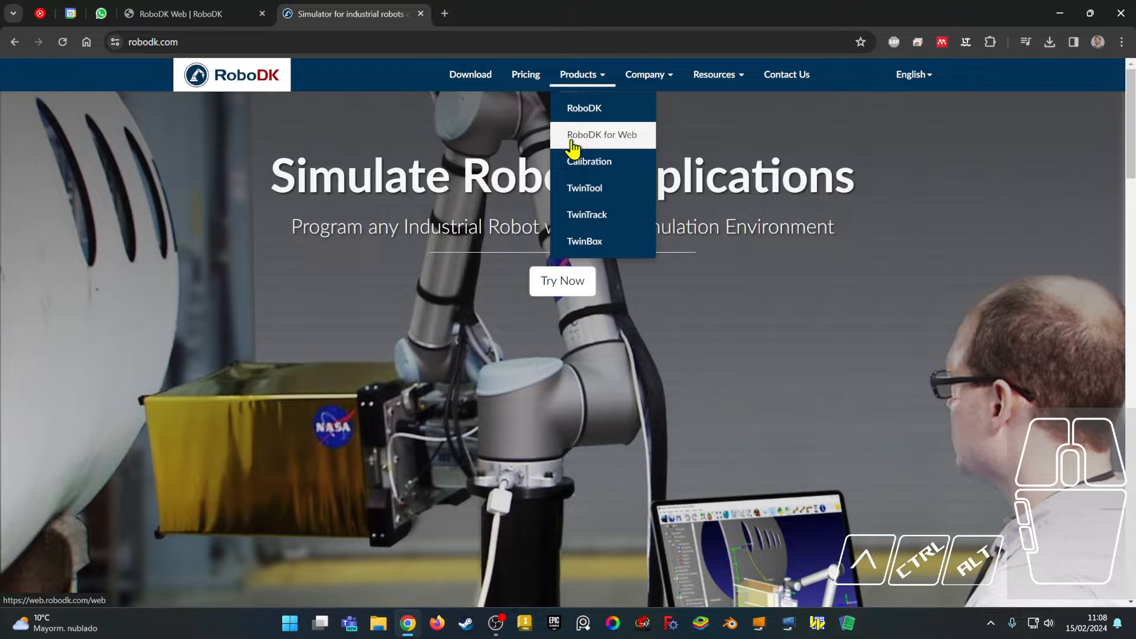
pyautogui.click(620, 143)
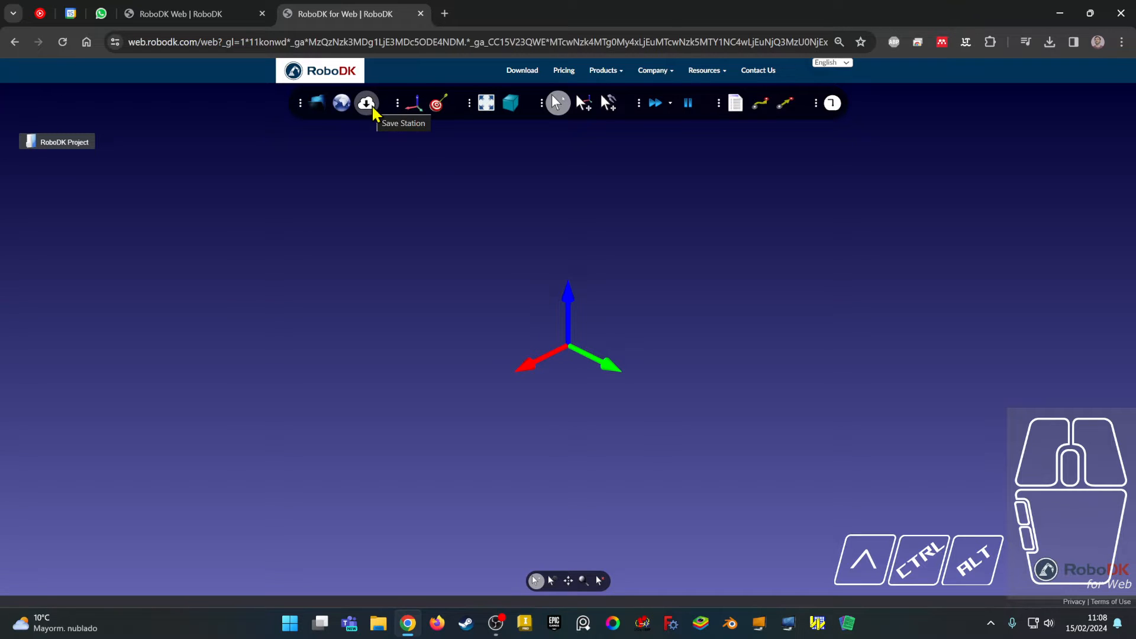
# Step: Open the online robot library and widen its pane beside the empty station
pyautogui.click(341, 103)
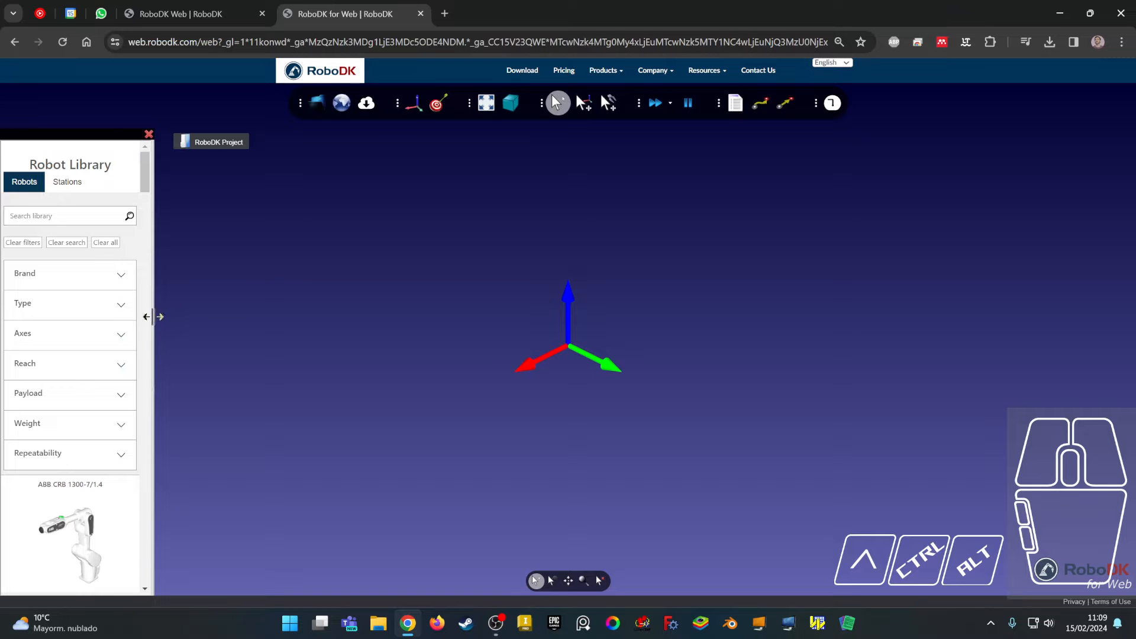
pyautogui.moveTo(153, 317); pyautogui.dragTo(249, 322)
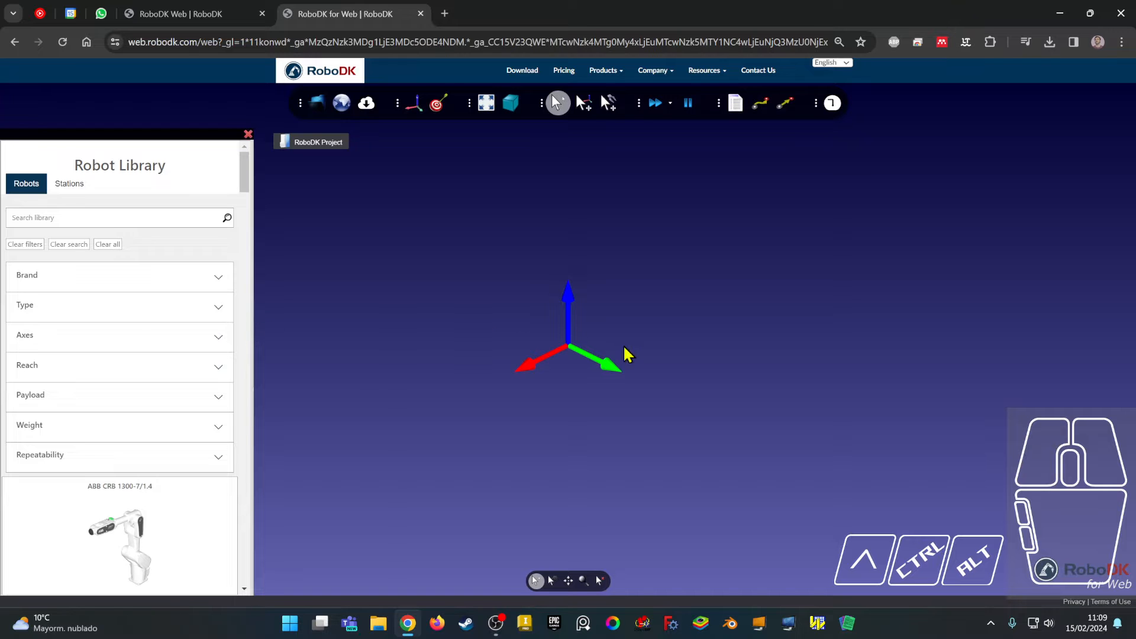
pyautogui.moveTo(624, 355); pyautogui.dragTo(789, 327, button='middle')
pyautogui.moveTo(788, 327); pyautogui.dragTo(752, 303, button='right')
pyautogui.moveTo(752, 303); pyautogui.dragTo(662, 326, button='middle')
pyautogui.scroll(-3, 662, 326)
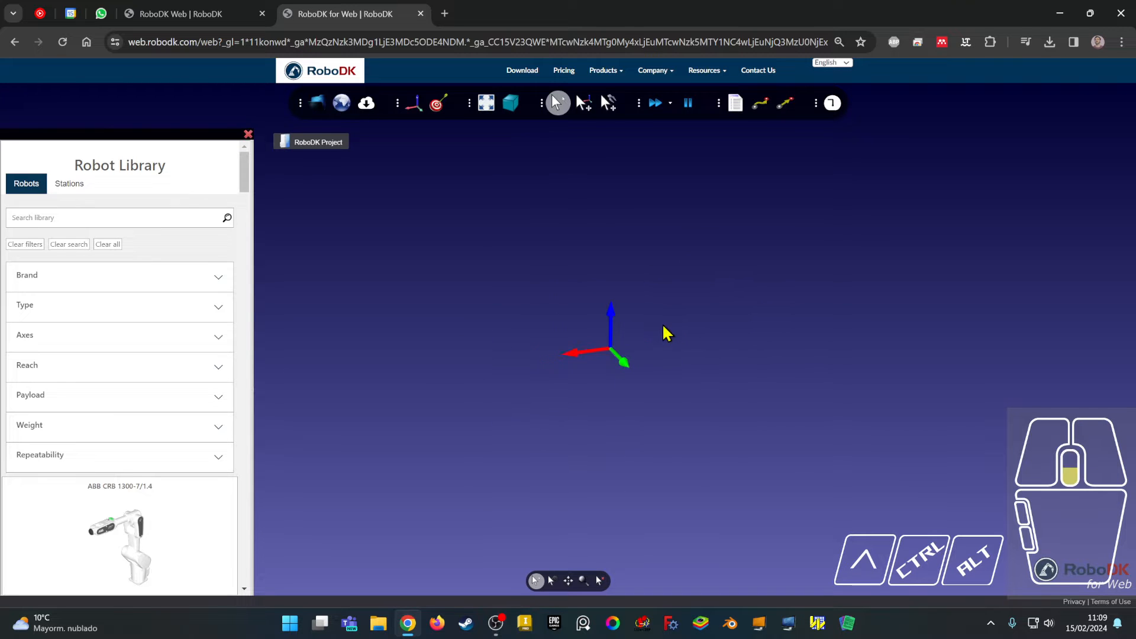
pyautogui.scroll(3, 650, 325)
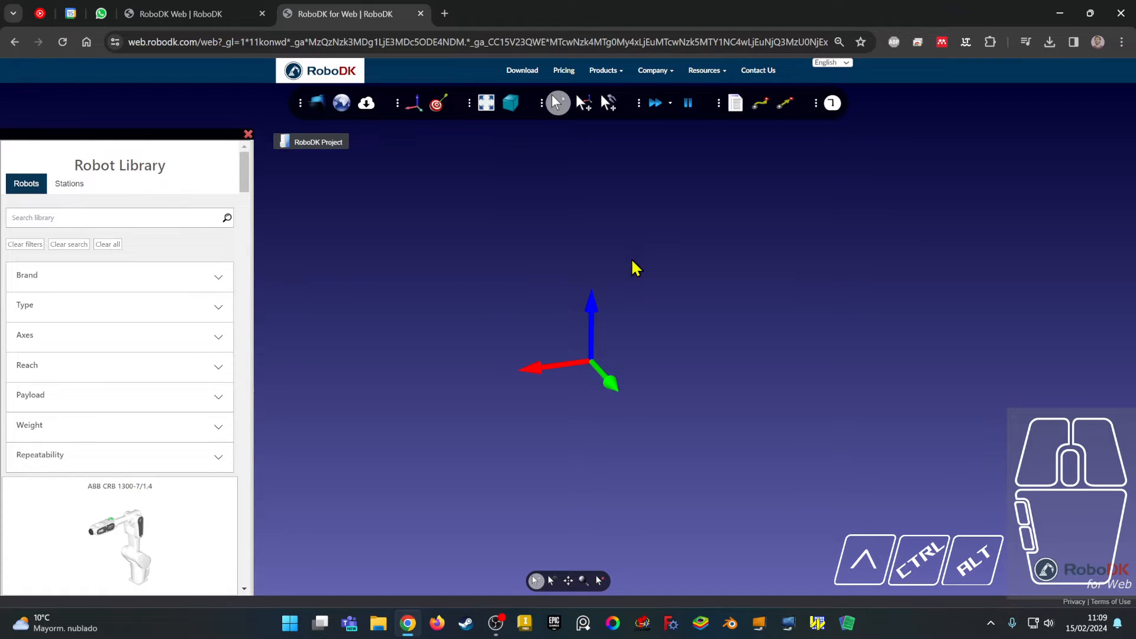
# Step: Switch the interface language to Español and open the robot library in a widened pane
pyautogui.click(846, 64)
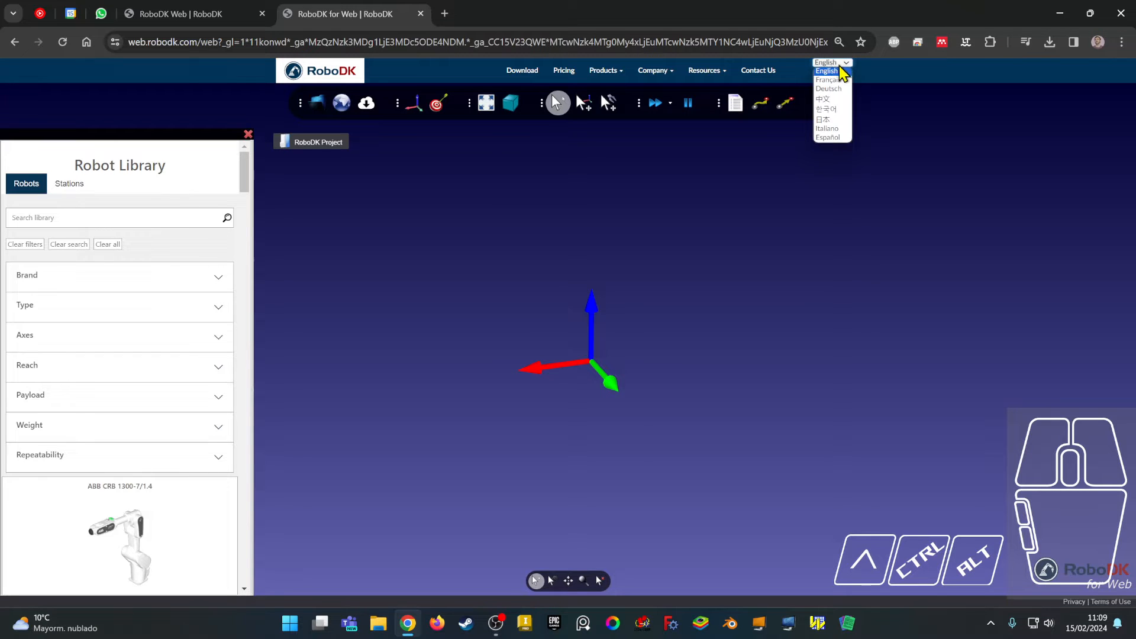
pyautogui.click(832, 137)
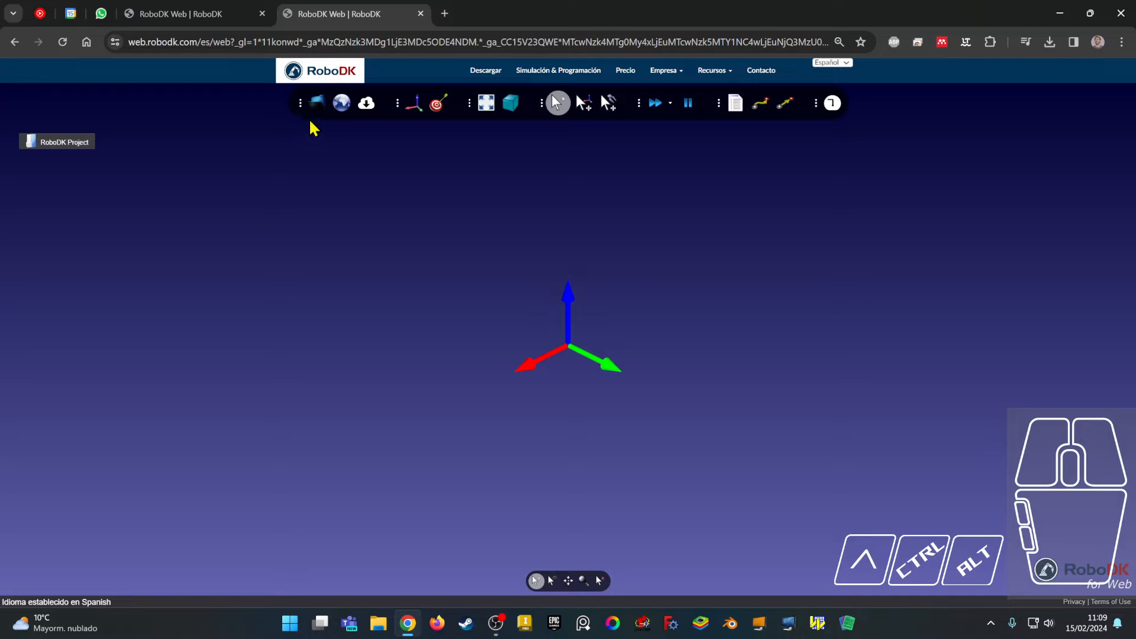
pyautogui.click(317, 103)
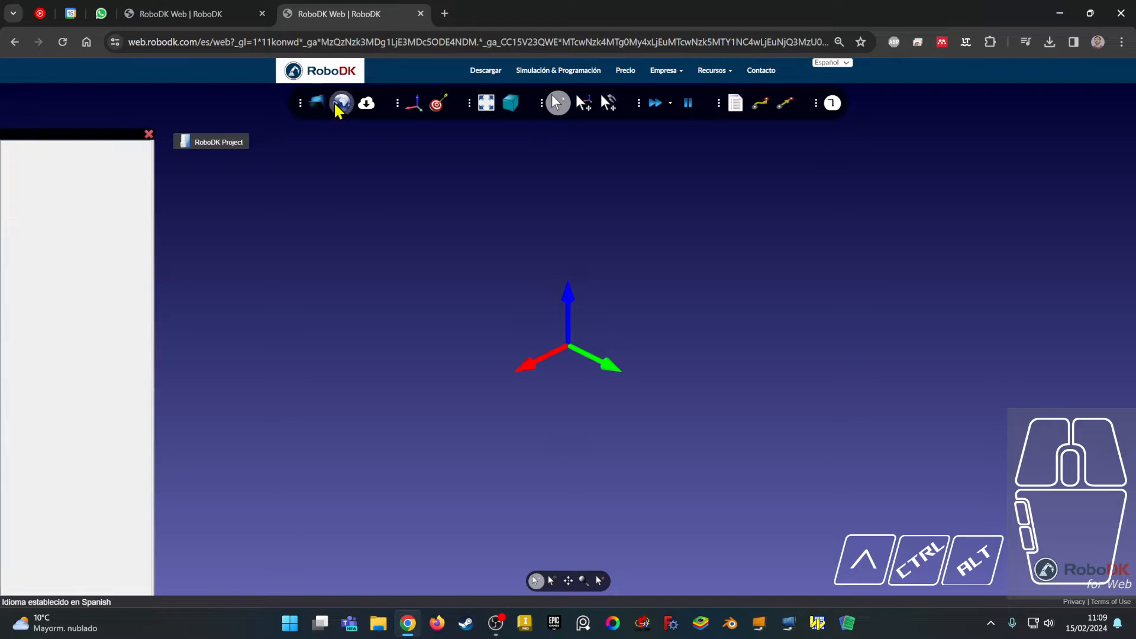
pyautogui.moveTo(152, 276); pyautogui.dragTo(298, 291)
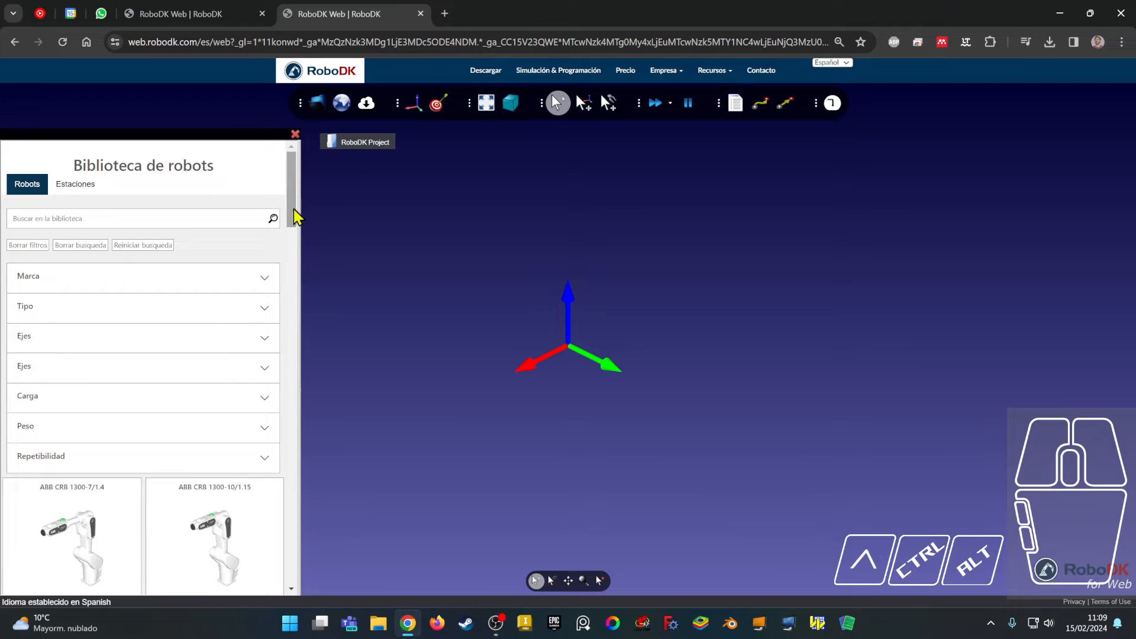
pyautogui.moveTo(296, 215)
pyautogui.mouseDown()
pyautogui.moveTo(278, 548)
pyautogui.moveTo(293, 234)
pyautogui.mouseUp()
# Step: Filter the robot library by the type Mecanismo and collapse the type filter list
pyautogui.click(51, 219)
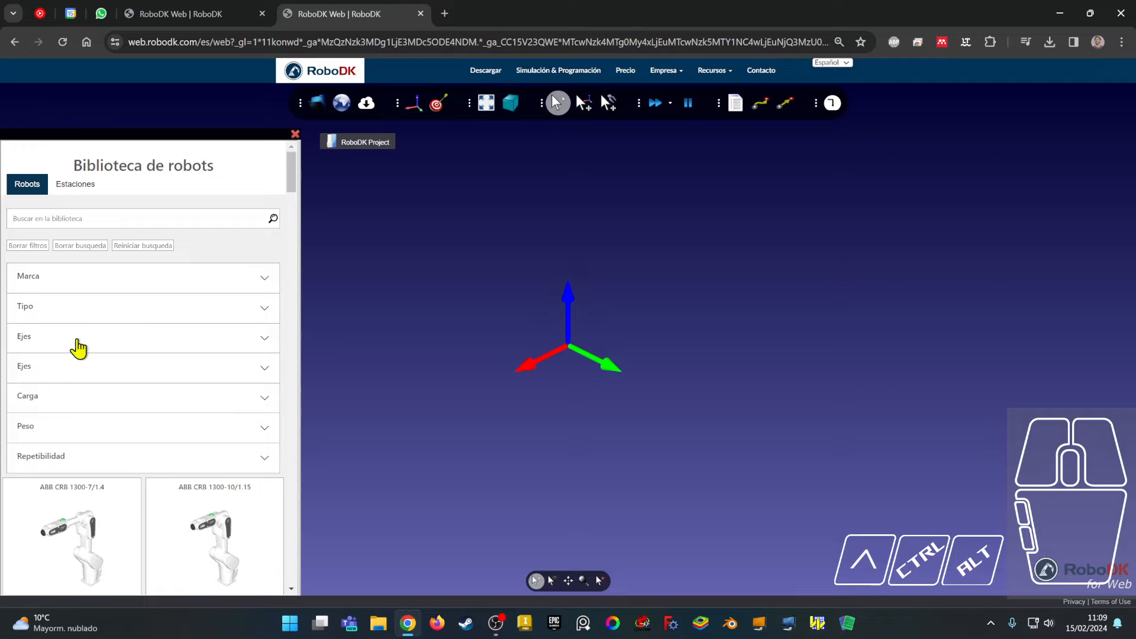
pyautogui.click(51, 310)
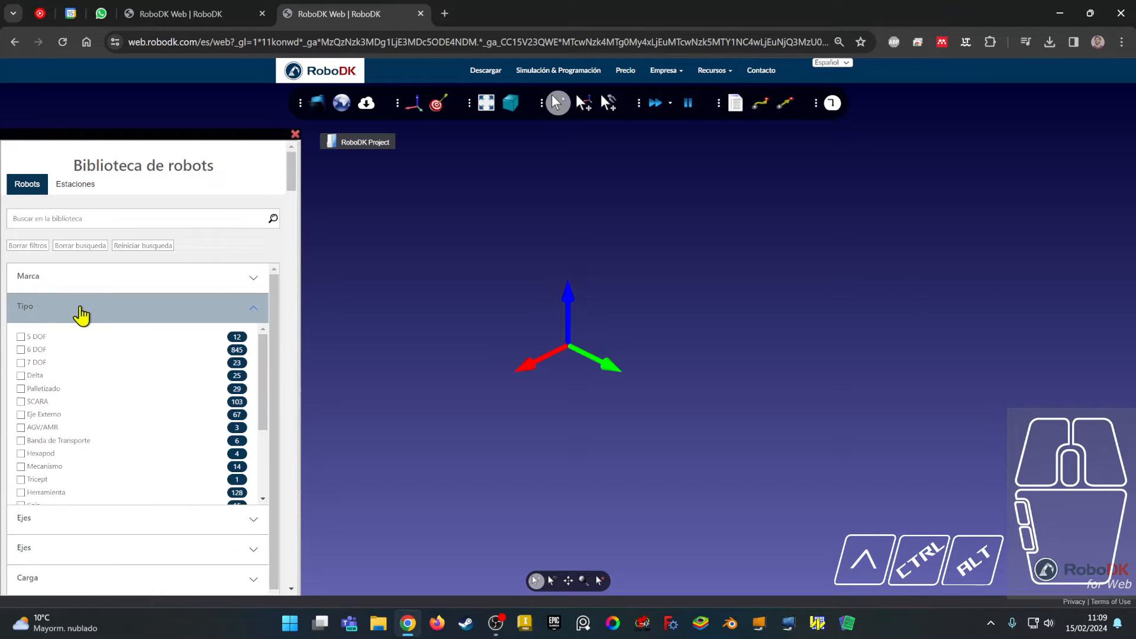
pyautogui.moveTo(265, 378); pyautogui.dragTo(260, 424)
pyautogui.click(21, 371)
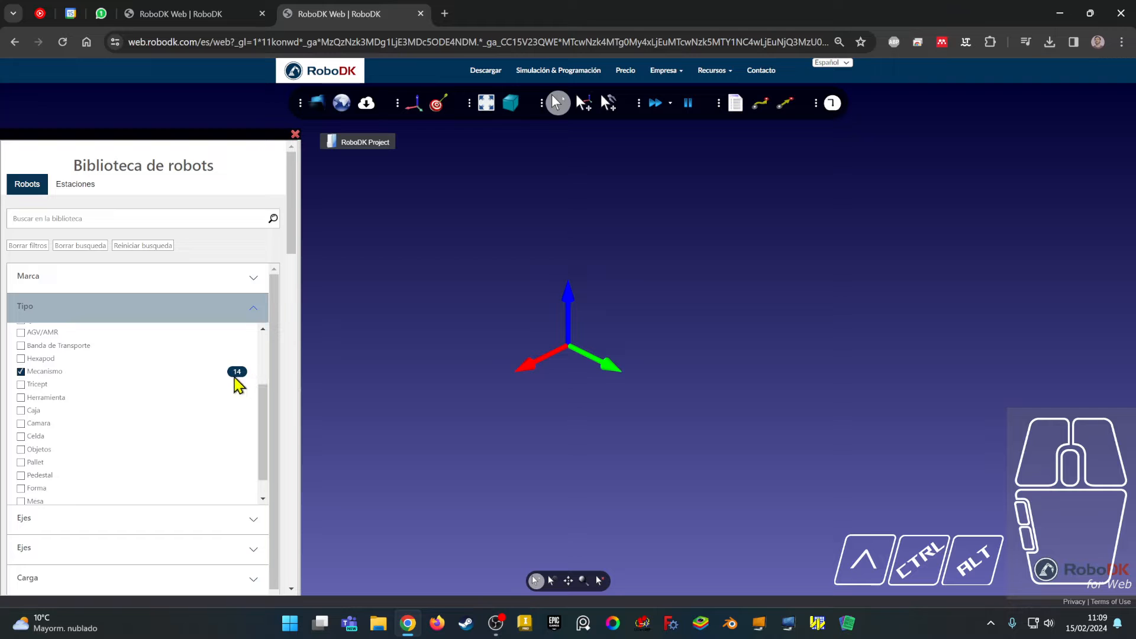
pyautogui.click(112, 310)
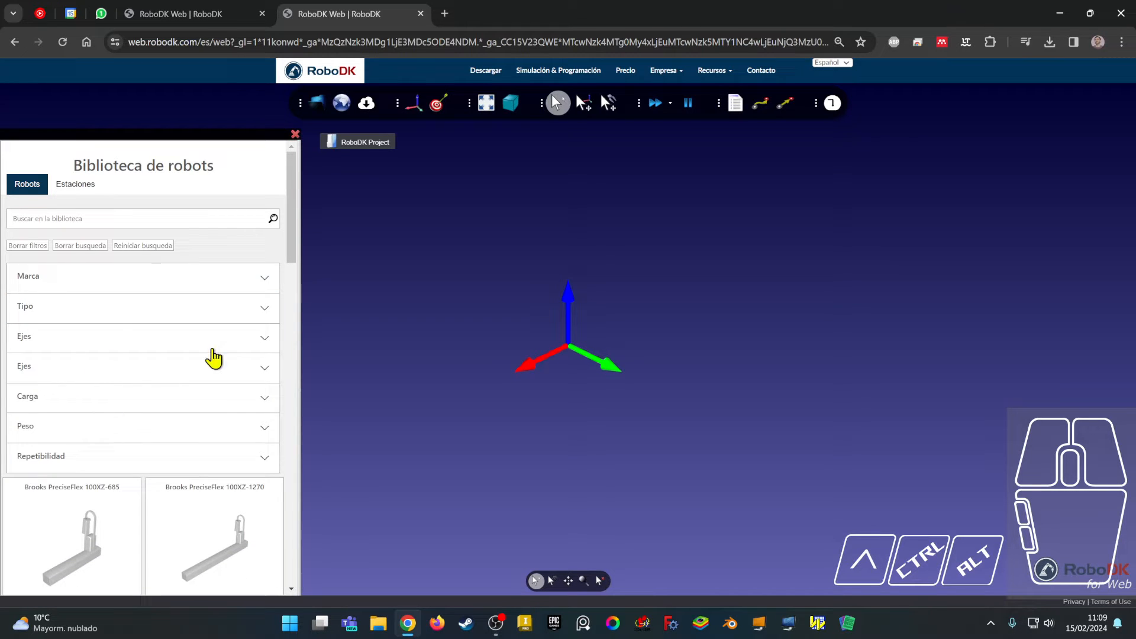
# Step: Load the Gudel FP-1-300 gantry from the filtered mechanisms into the station and close the library
pyautogui.moveTo(299, 230); pyautogui.dragTo(327, 400)
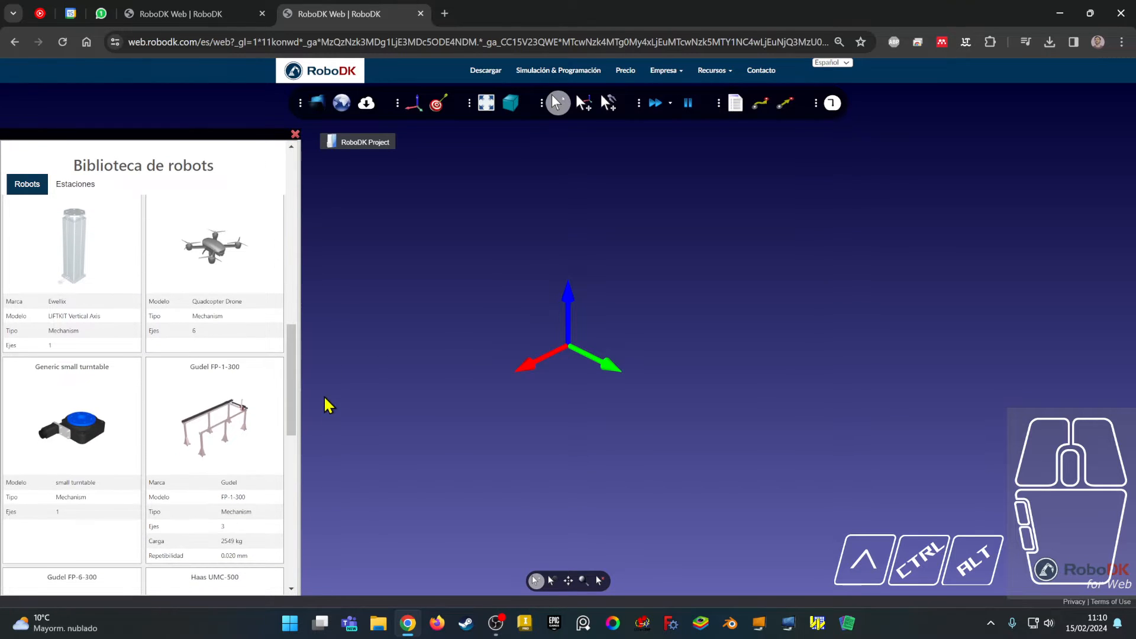
pyautogui.moveTo(207, 287)
pyautogui.moveTo(296, 371); pyautogui.dragTo(291, 393)
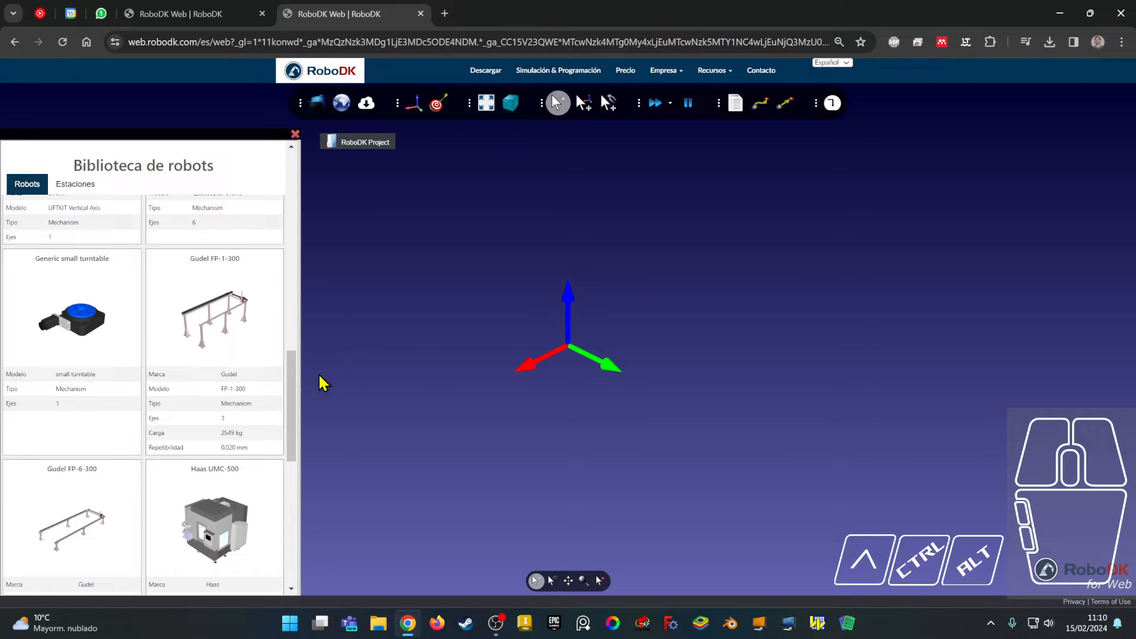
pyautogui.moveTo(292, 391)
pyautogui.mouseDown()
pyautogui.moveTo(292, 514)
pyautogui.moveTo(296, 387)
pyautogui.moveTo(297, 492)
pyautogui.moveTo(305, 403)
pyautogui.mouseUp()
pyautogui.scroll(1, 292, 387)
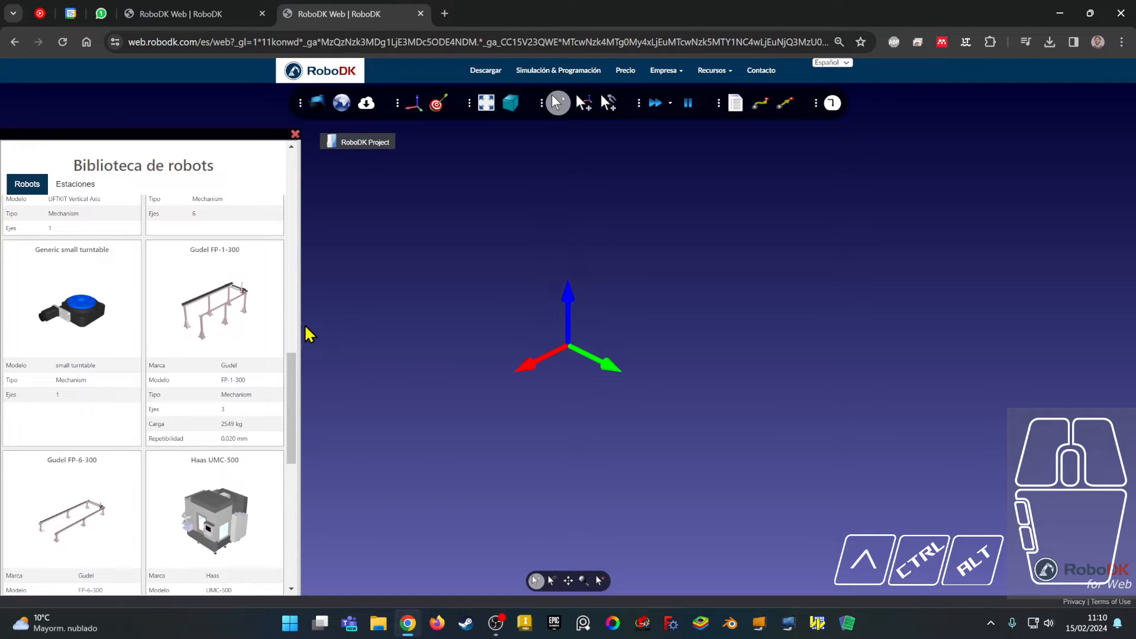
pyautogui.moveTo(225, 276)
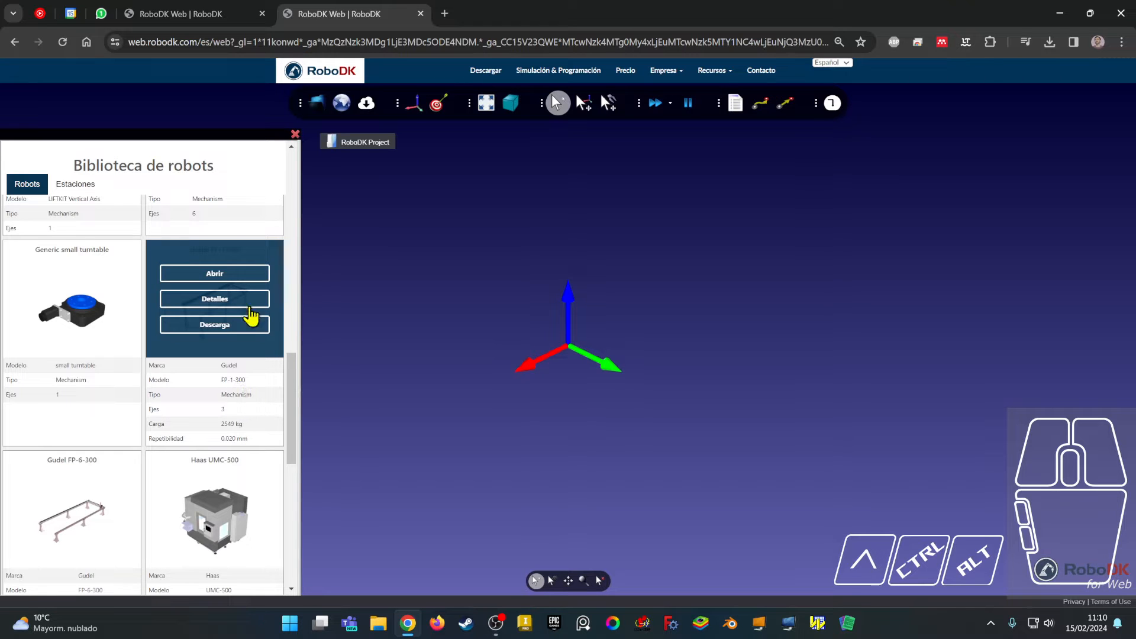
pyautogui.click(216, 277)
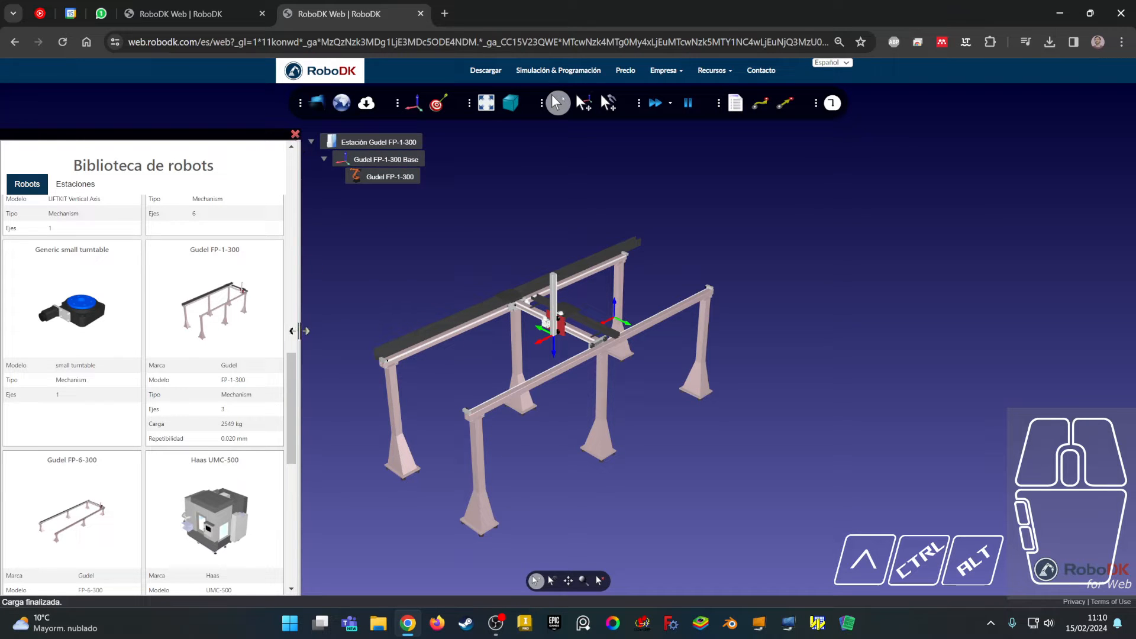
pyautogui.click(295, 134)
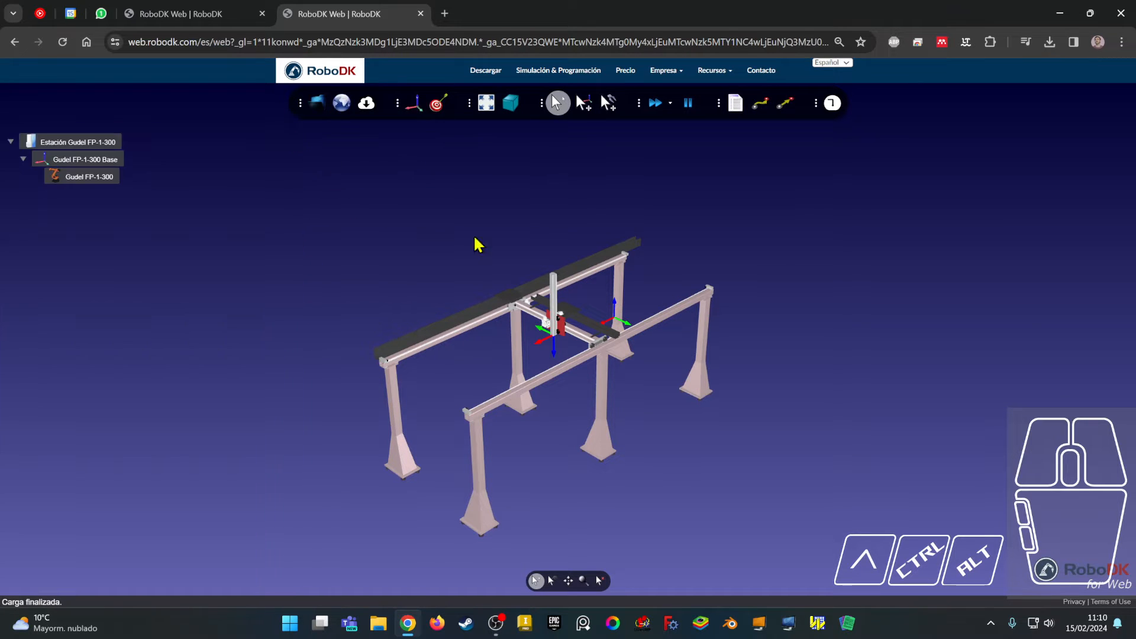
# Step: Examine the gantry's rails, columns and moving carriage from several angles and distances
pyautogui.moveTo(649, 415); pyautogui.dragTo(665, 431, button='right')
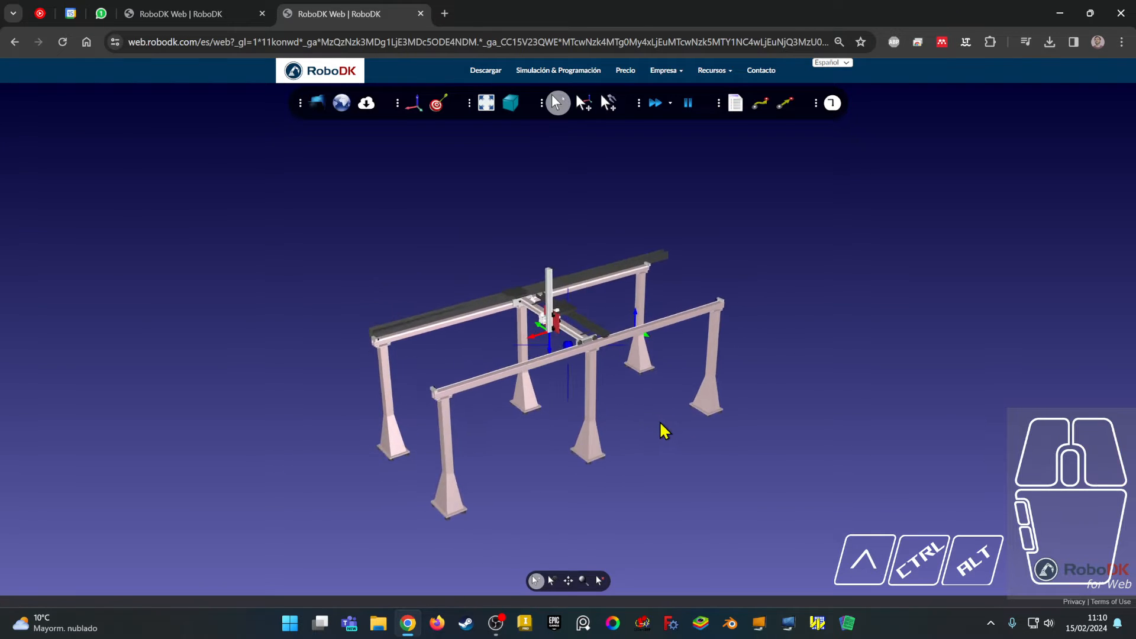
pyautogui.scroll(4, 534, 370)
pyautogui.scroll(-3, 548, 365)
pyautogui.scroll(2, 549, 364)
pyautogui.moveTo(549, 365); pyautogui.dragTo(520, 299, button='middle')
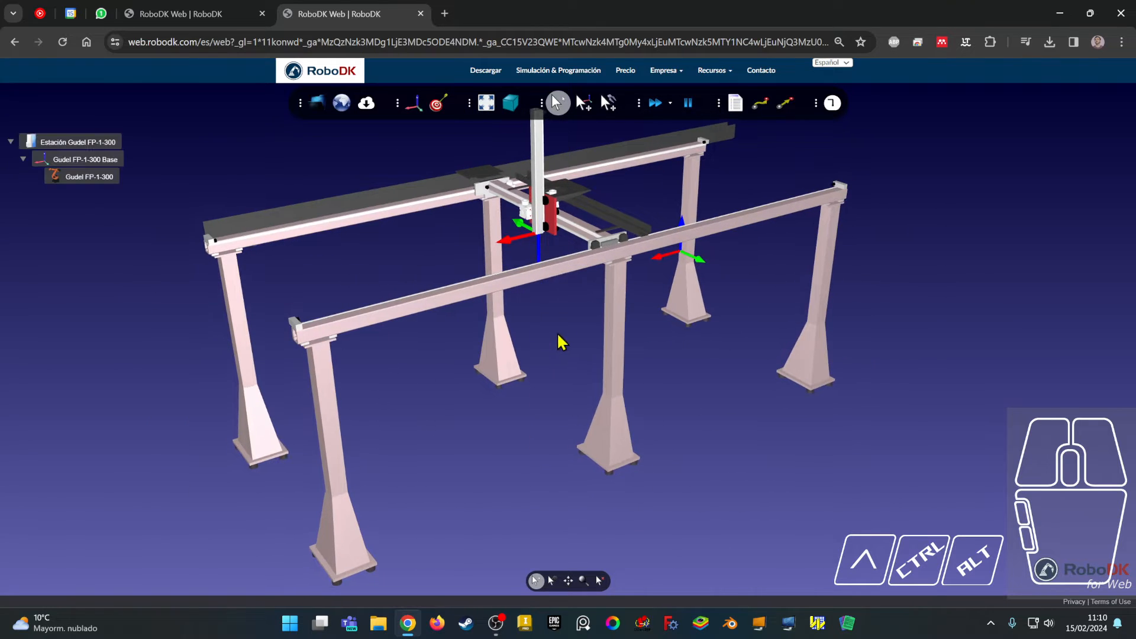
pyautogui.scroll(-2, 561, 342)
pyautogui.moveTo(561, 342); pyautogui.dragTo(523, 260, button='right')
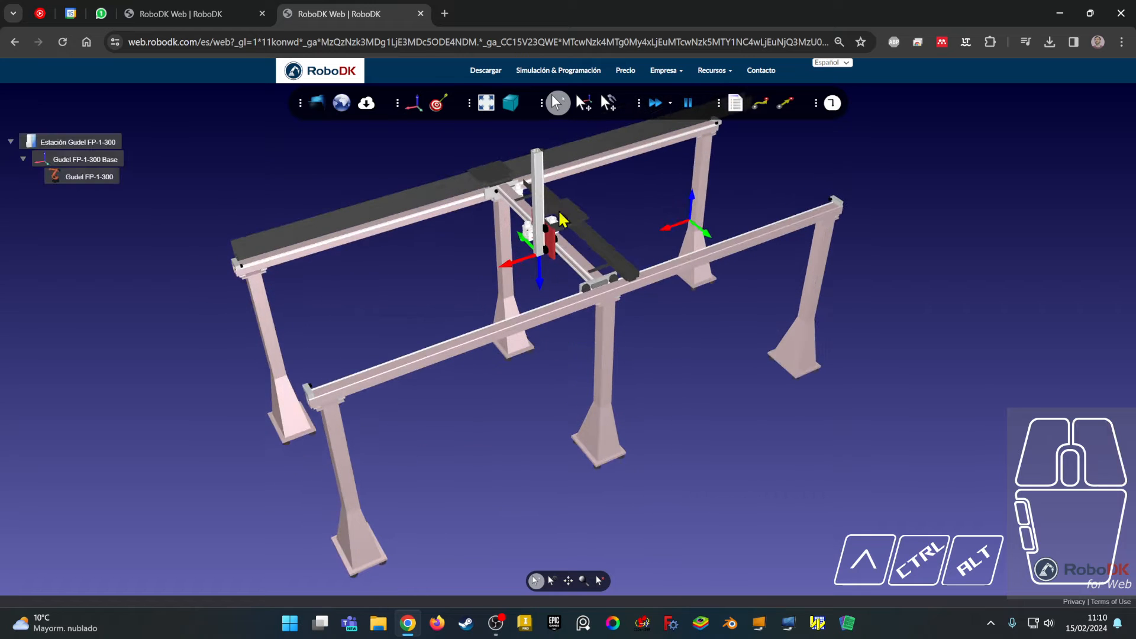
pyautogui.moveTo(562, 220); pyautogui.dragTo(435, 207, button='right')
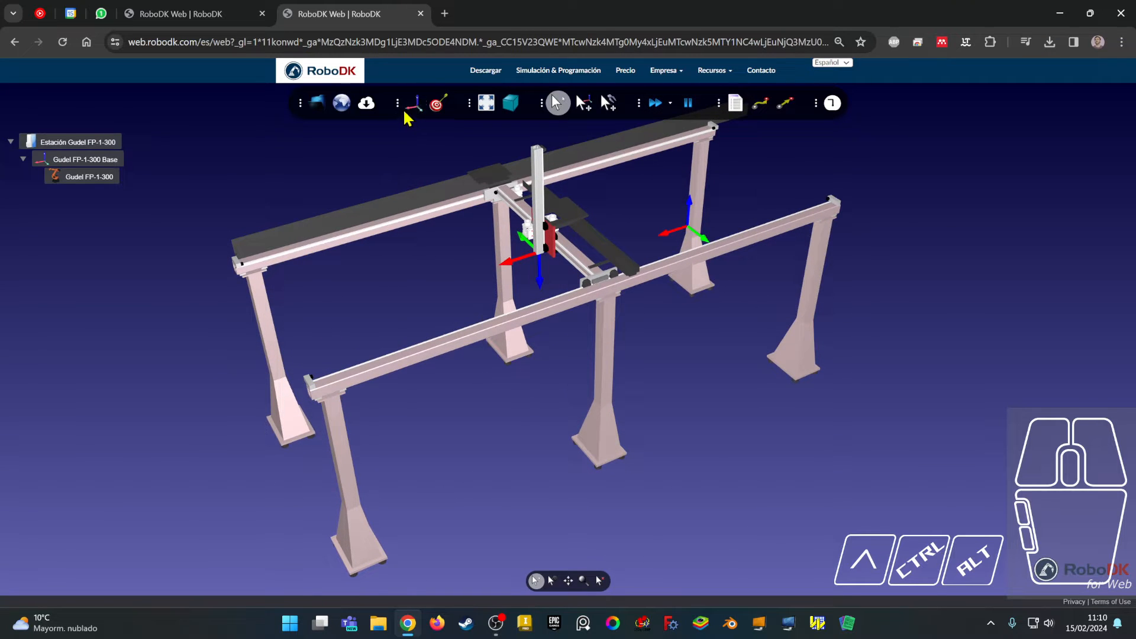
pyautogui.moveTo(464, 284); pyautogui.dragTo(475, 280, button='right')
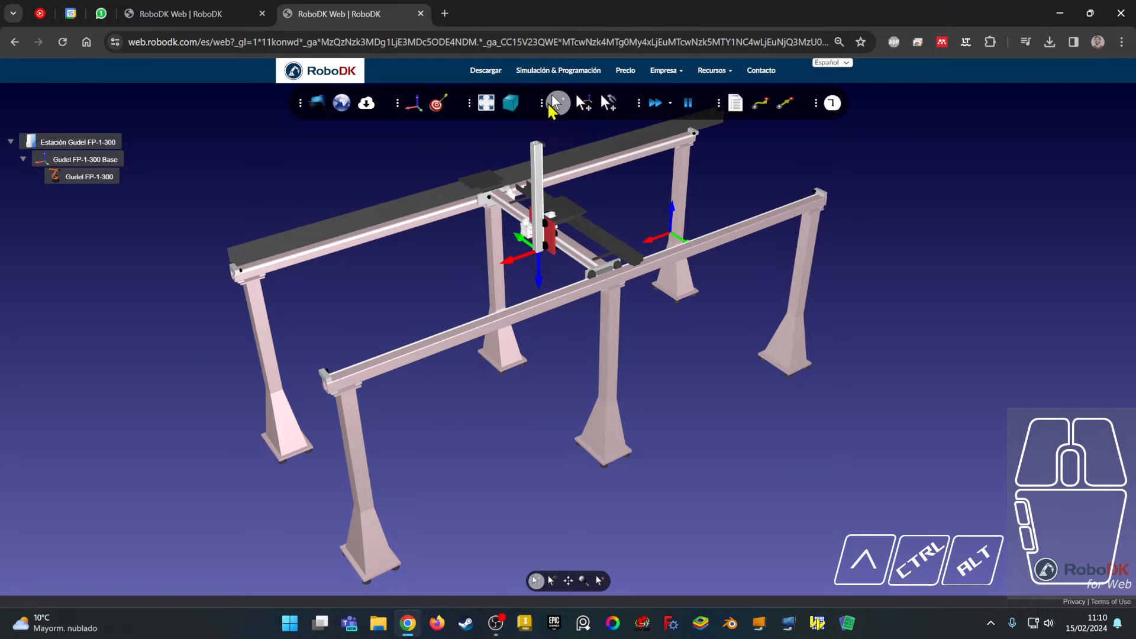
# Step: Select the Gudel FP-1-300 Base frame, try an RZ rotation of 20, and return RZ to 0
pyautogui.click(562, 224)
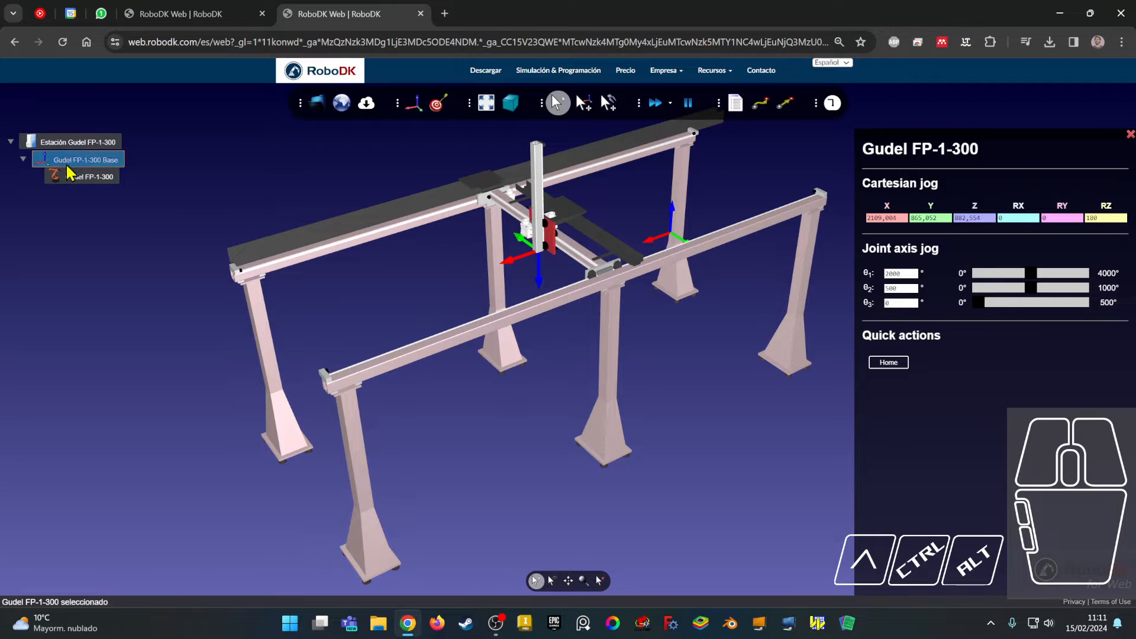
pyautogui.click(70, 164)
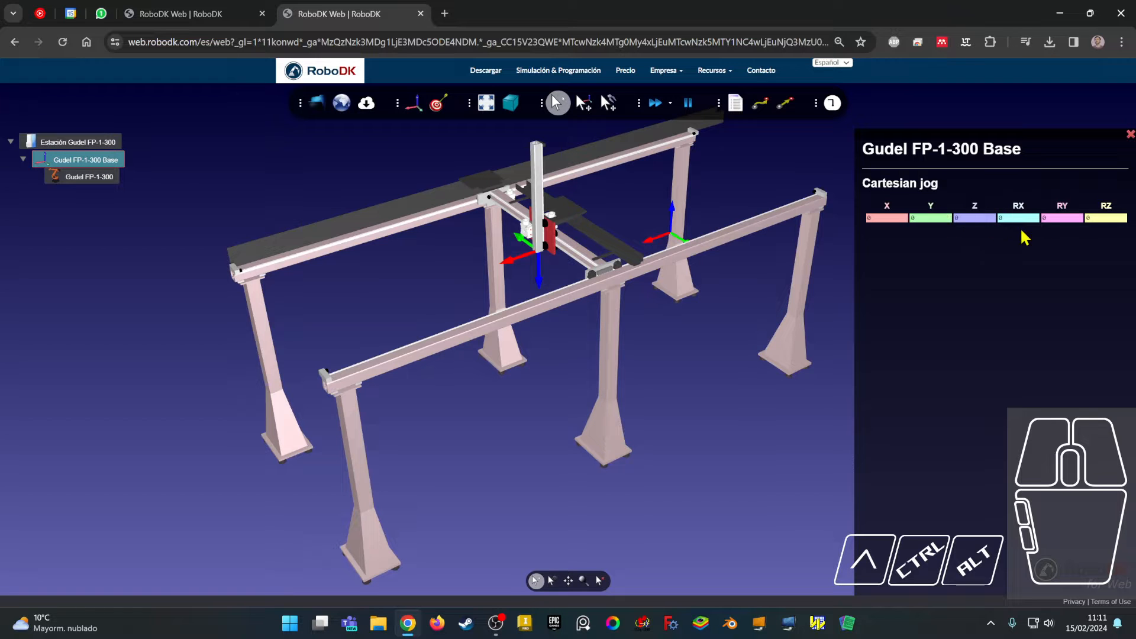
pyautogui.click(1124, 217)
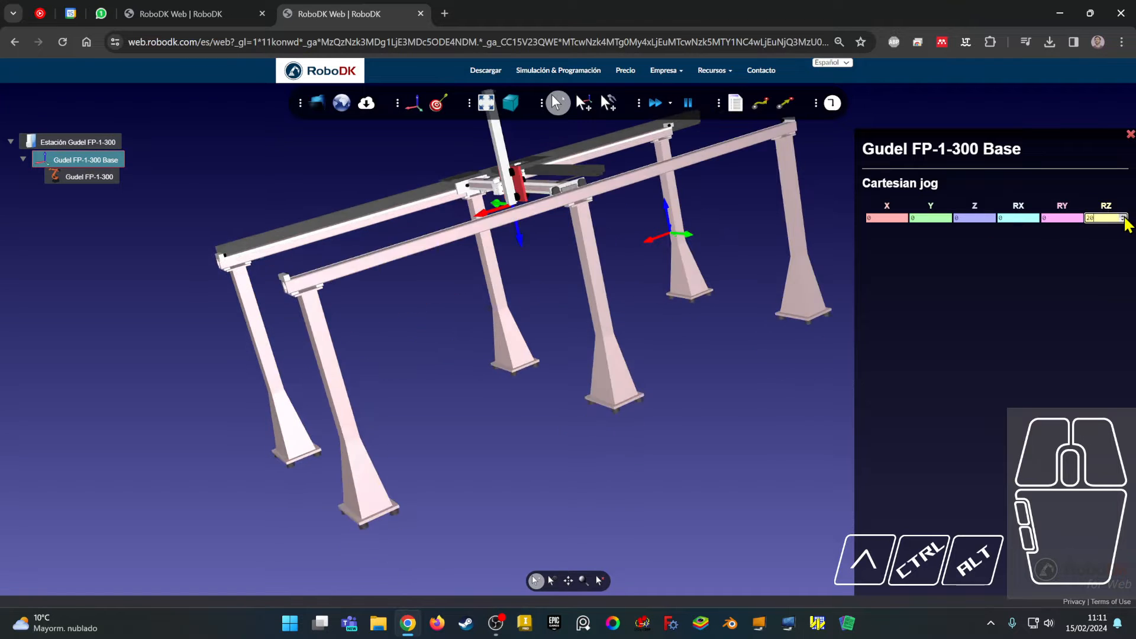
pyautogui.click(1124, 216)
pyautogui.click(1123, 220)
pyautogui.click(1122, 219)
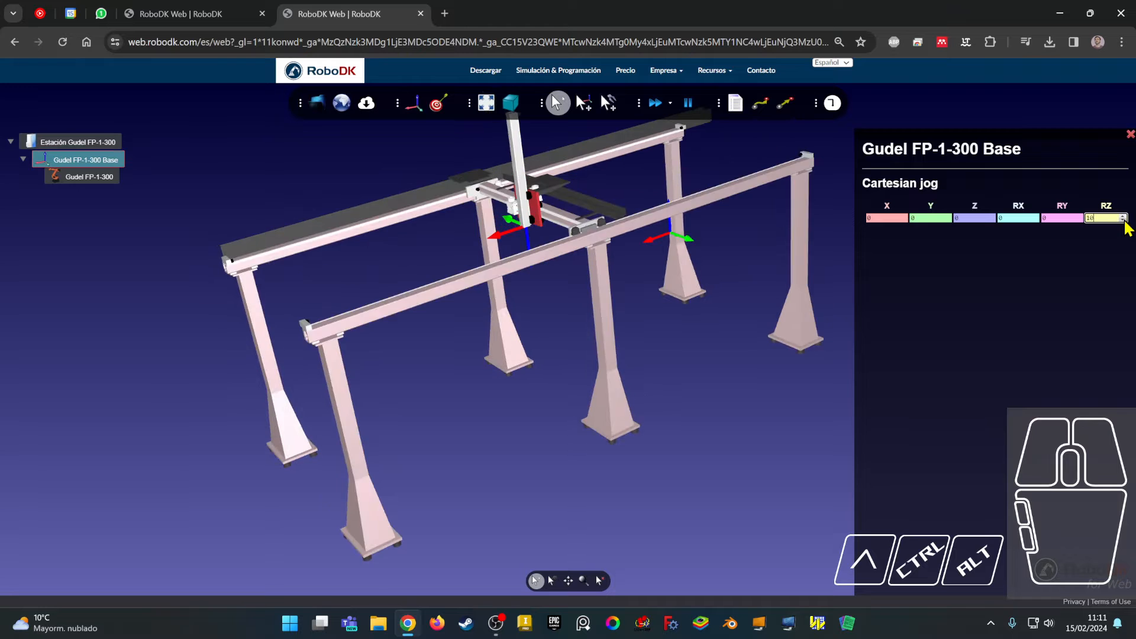
pyautogui.click(1123, 219)
# Step: Try changing the base frame's RY rotation and return it to 0
pyautogui.click(1079, 216)
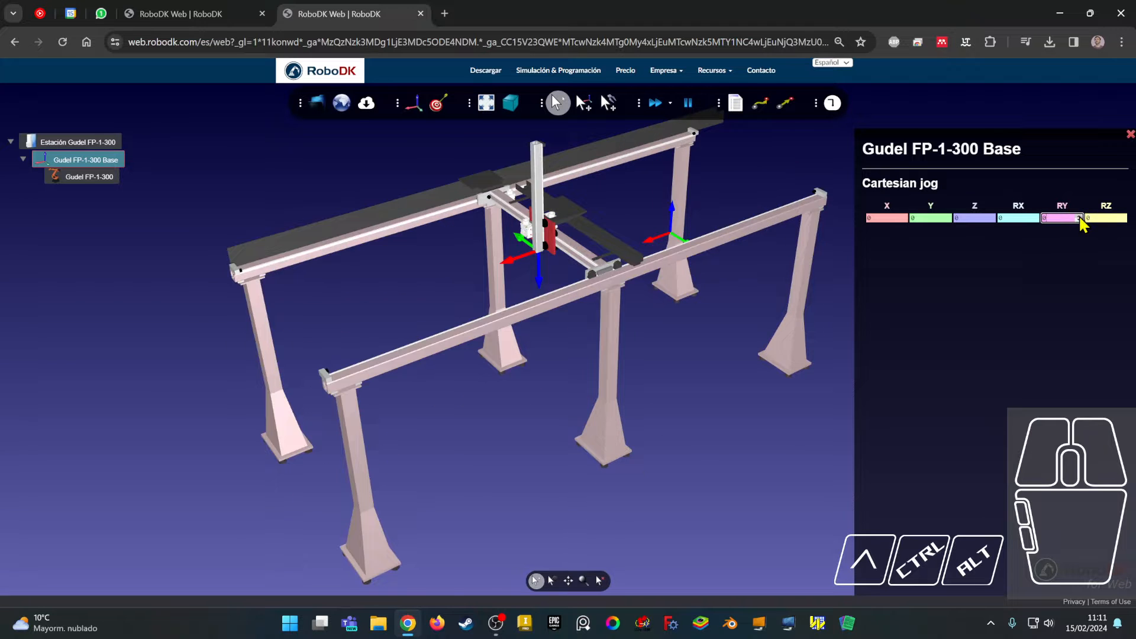
pyautogui.click(1080, 217)
pyautogui.click(1079, 220)
# Step: Try rotating the base frame about RX in both directions, including -20, and reset RX to 0
pyautogui.click(1036, 217)
pyautogui.click(1036, 217)
pyautogui.click(1035, 218)
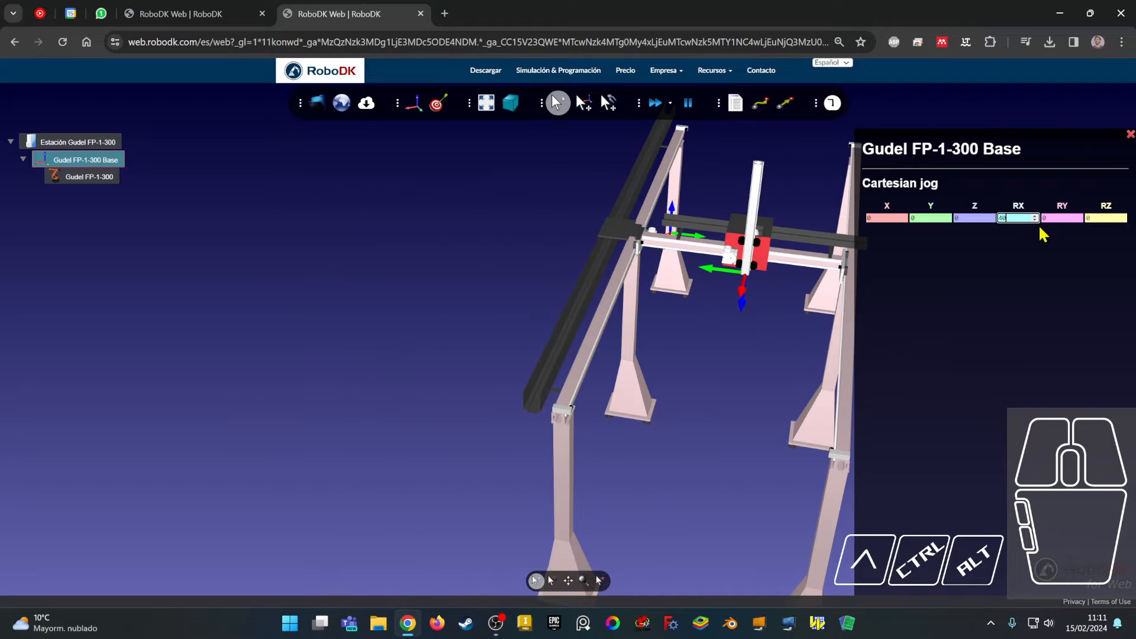
pyautogui.click(1036, 220)
pyautogui.click(1035, 220)
pyautogui.click(1035, 220)
pyautogui.click(1036, 220)
pyautogui.click(1035, 220)
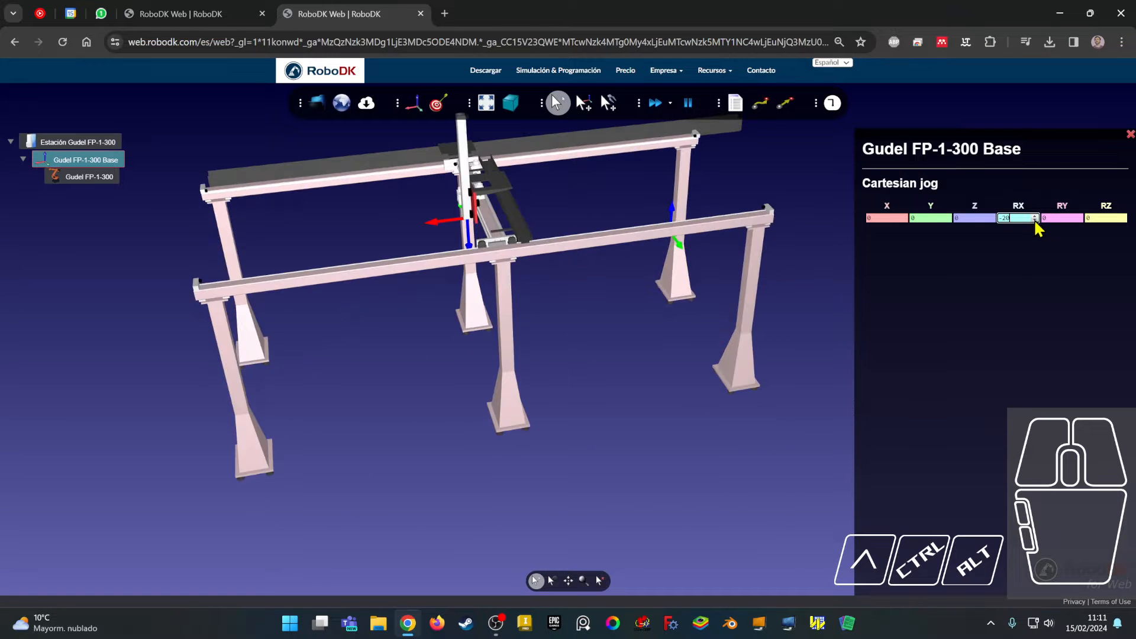
pyautogui.moveTo(1014, 218); pyautogui.dragTo(974, 217)
pyautogui.click(1055, 218)
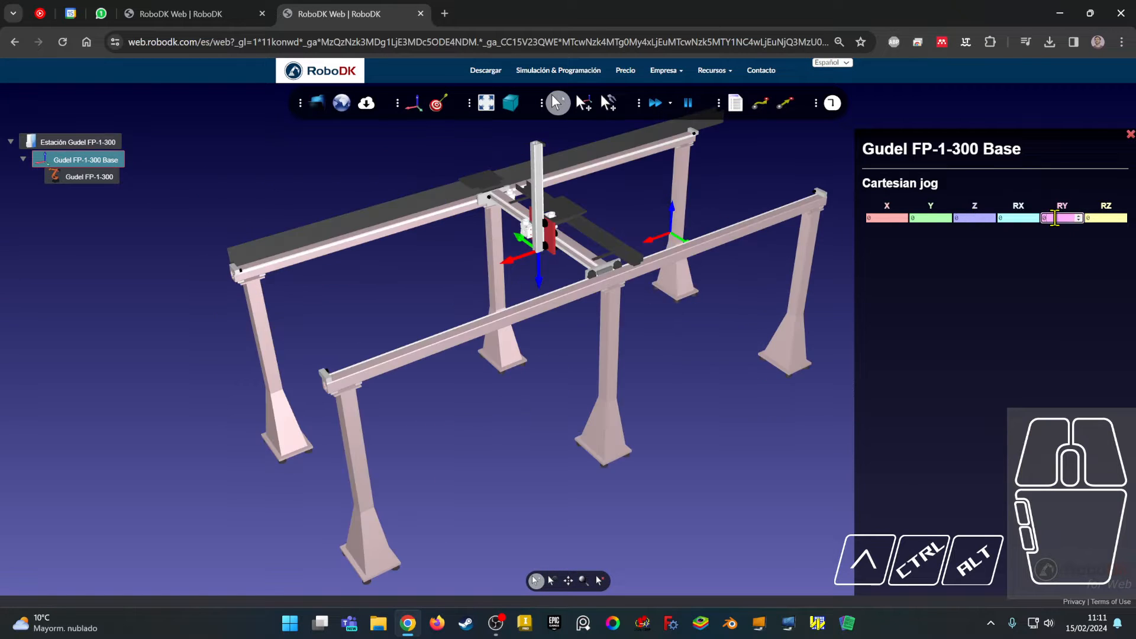
# Step: Try adjusting the base frame's X position
pyautogui.moveTo(759, 314); pyautogui.dragTo(704, 328, button='middle')
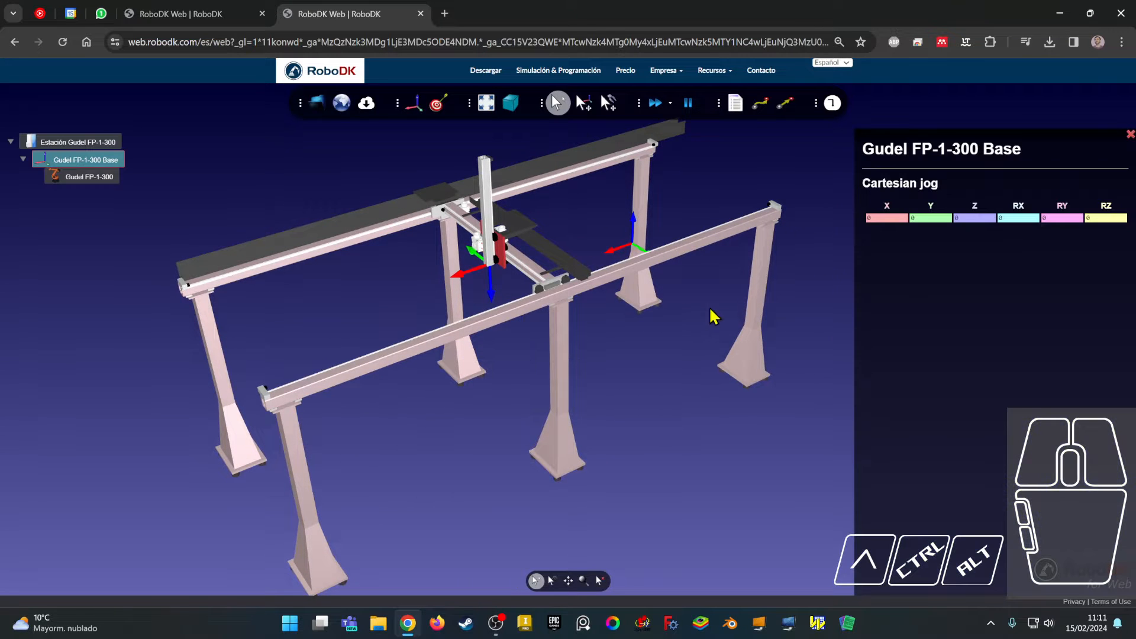
pyautogui.click(886, 218)
pyautogui.click(903, 220)
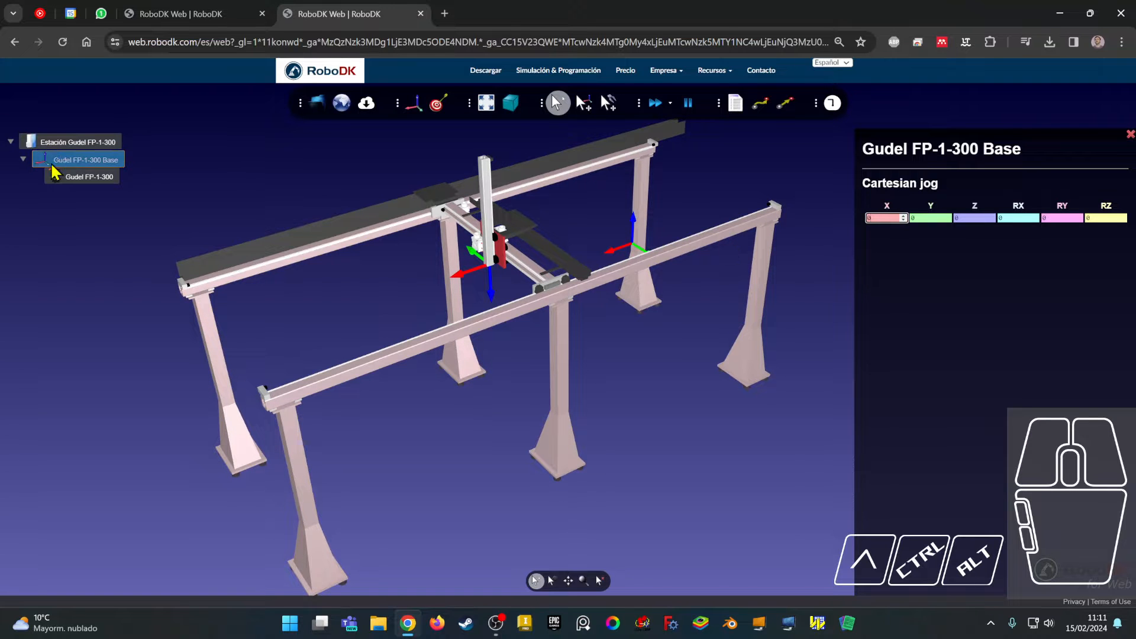
# Step: Select the Gudel FP-1-300 robot beneath its base frame to show its Cartesian and joint jog controls
pyautogui.click(70, 178)
pyautogui.rightClick(106, 166)
pyautogui.click(88, 184)
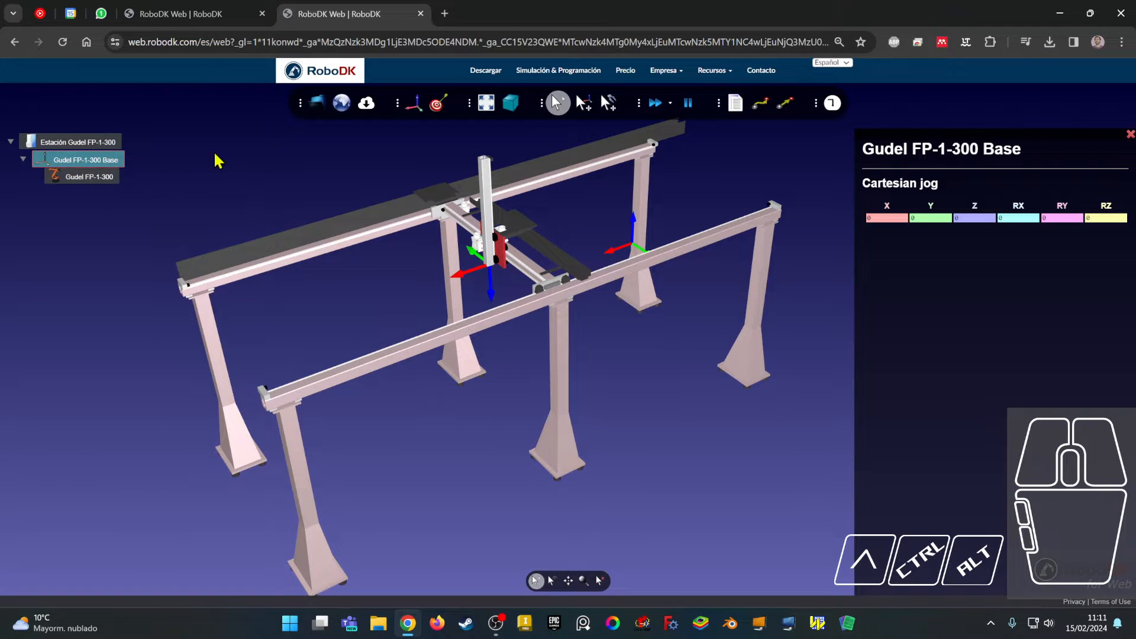
pyautogui.click(302, 181)
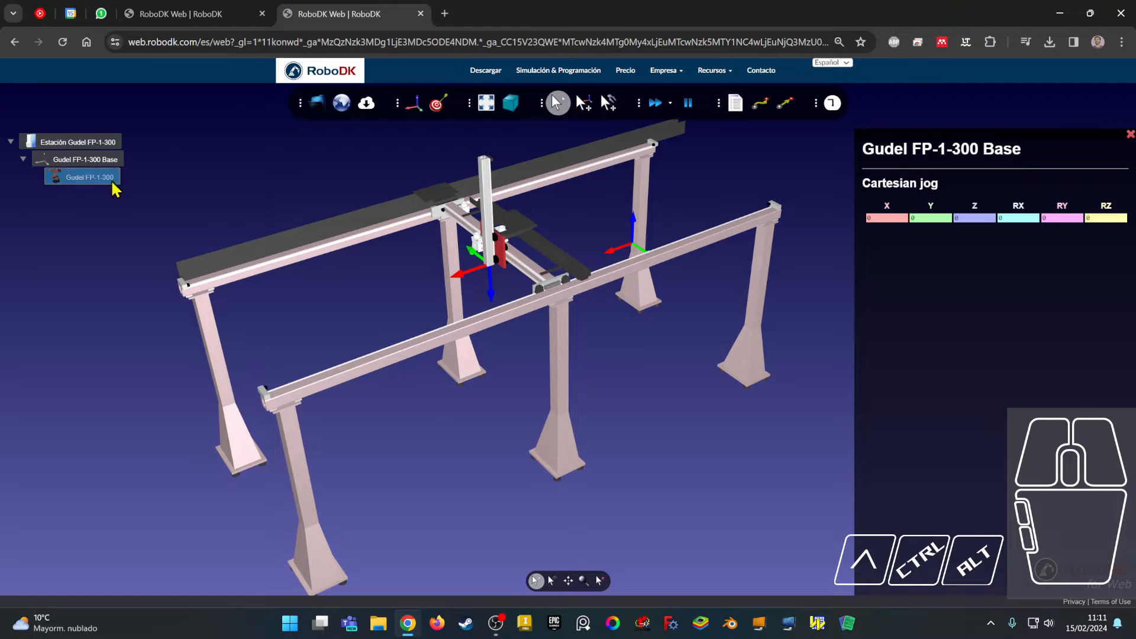
pyautogui.click(94, 185)
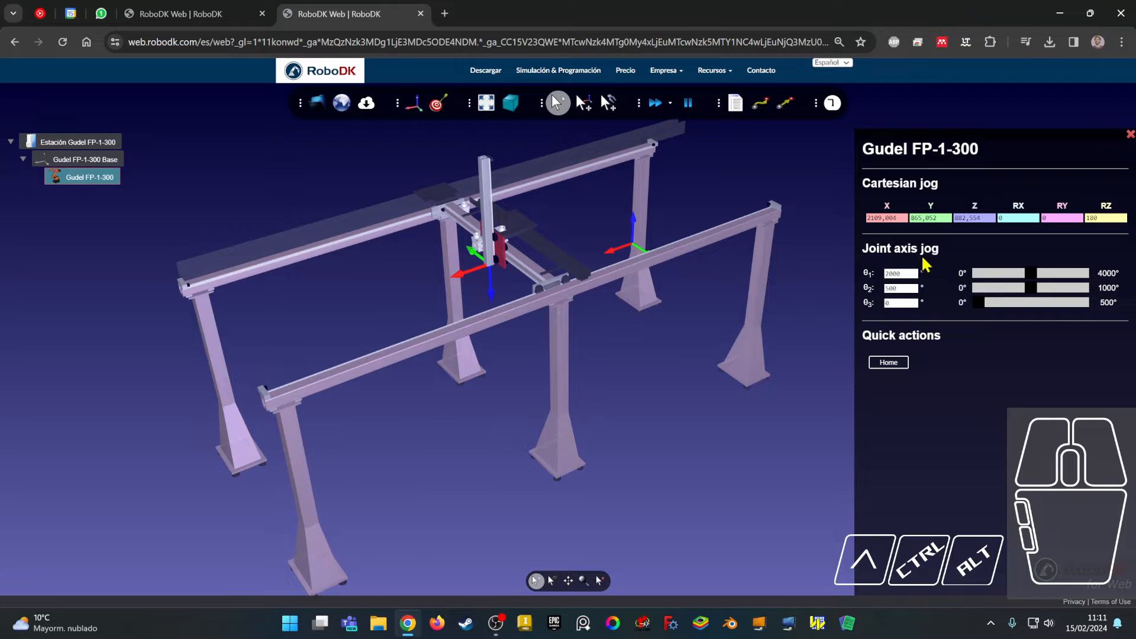
# Step: Jog joint θ3 to 251, try joint θ1 at 3987, and return θ1 to 2000
pyautogui.click(909, 274)
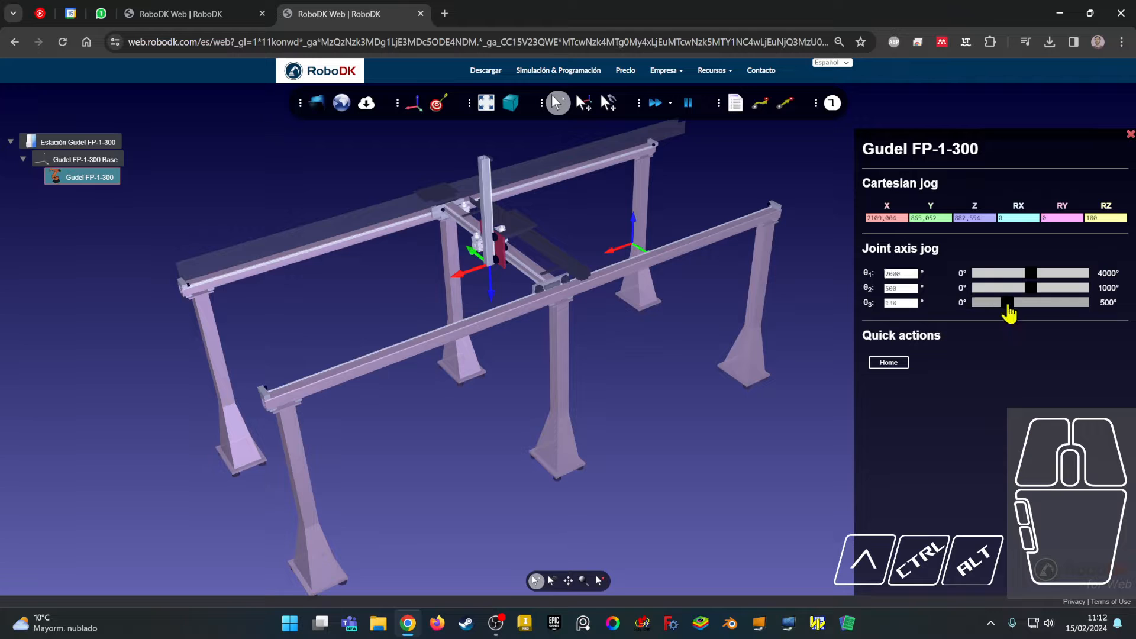
pyautogui.moveTo(1007, 305); pyautogui.dragTo(1082, 276)
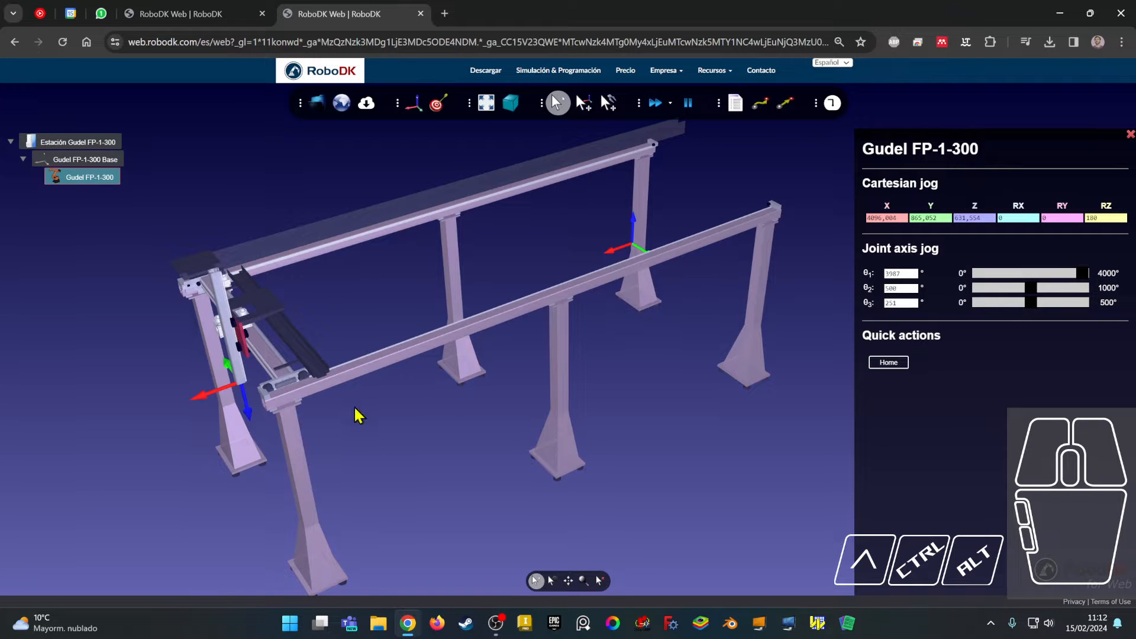
pyautogui.click(1032, 274)
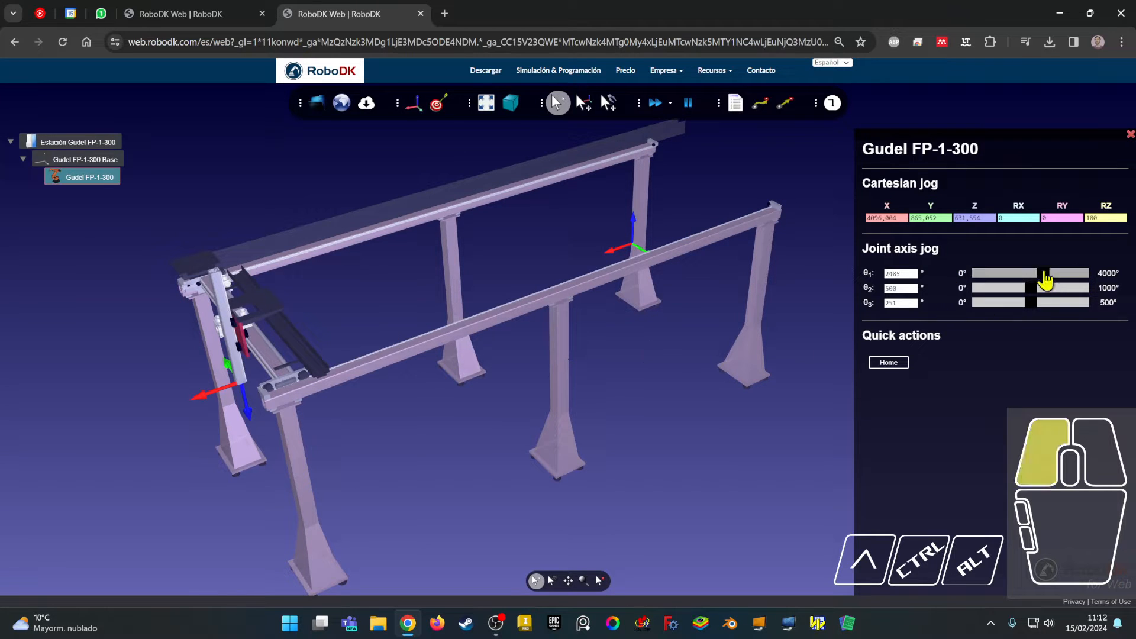
pyautogui.click(1031, 274)
pyautogui.click(1031, 274)
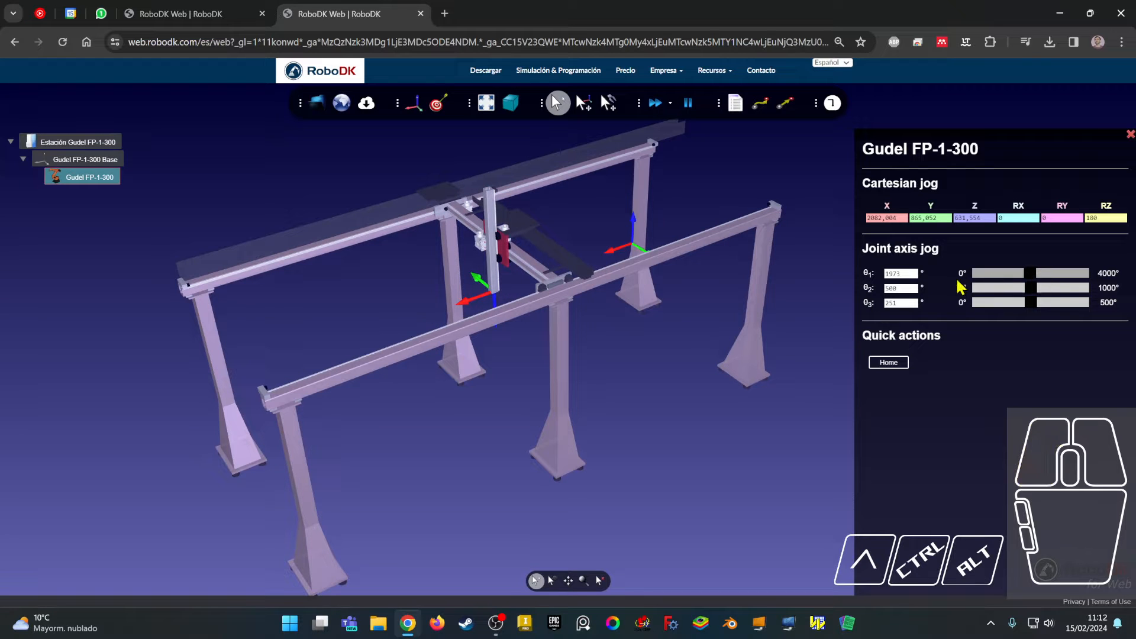
pyautogui.doubleClick(892, 273)
pyautogui.write('2000')
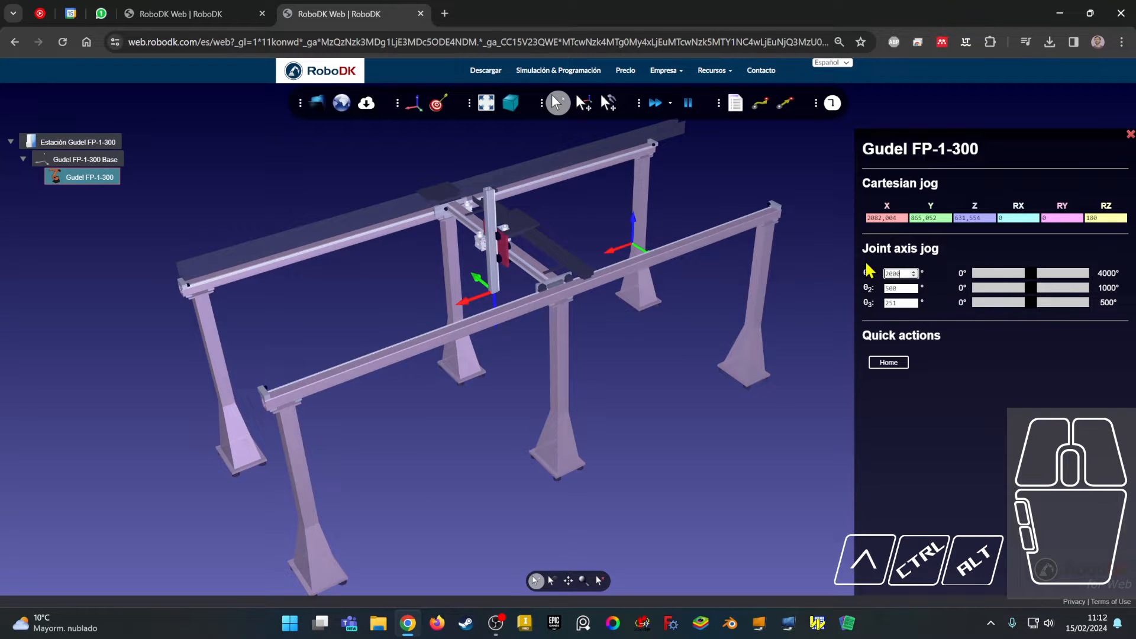
pyautogui.press('Return')
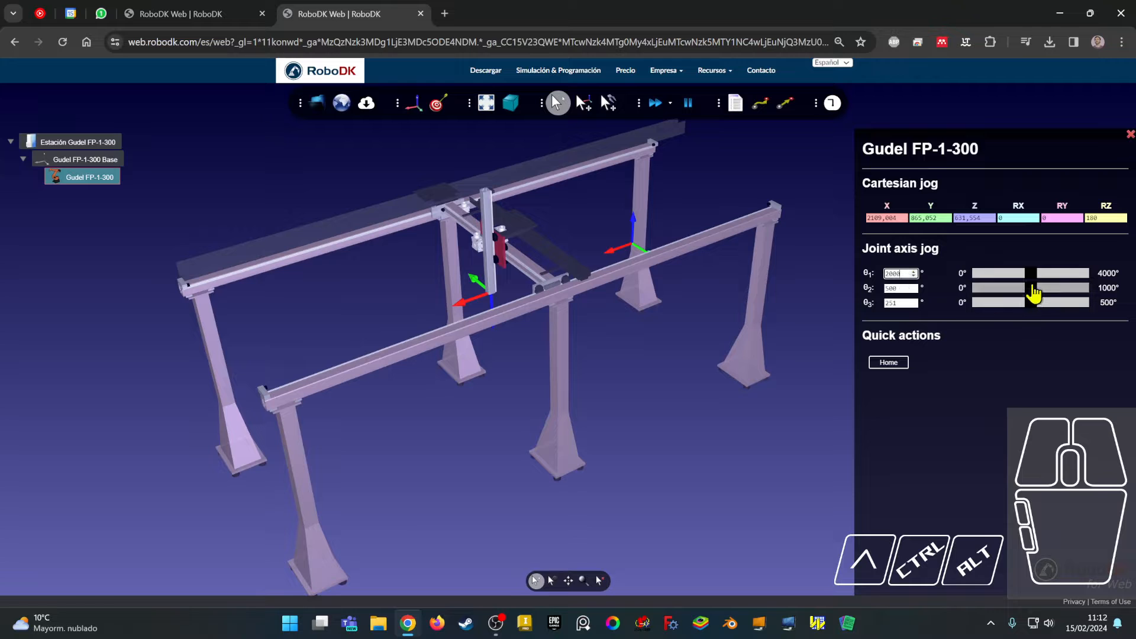
# Step: Try joint θ2 at its limits of 0 and 1000, and return it to 500
pyautogui.click(870, 292)
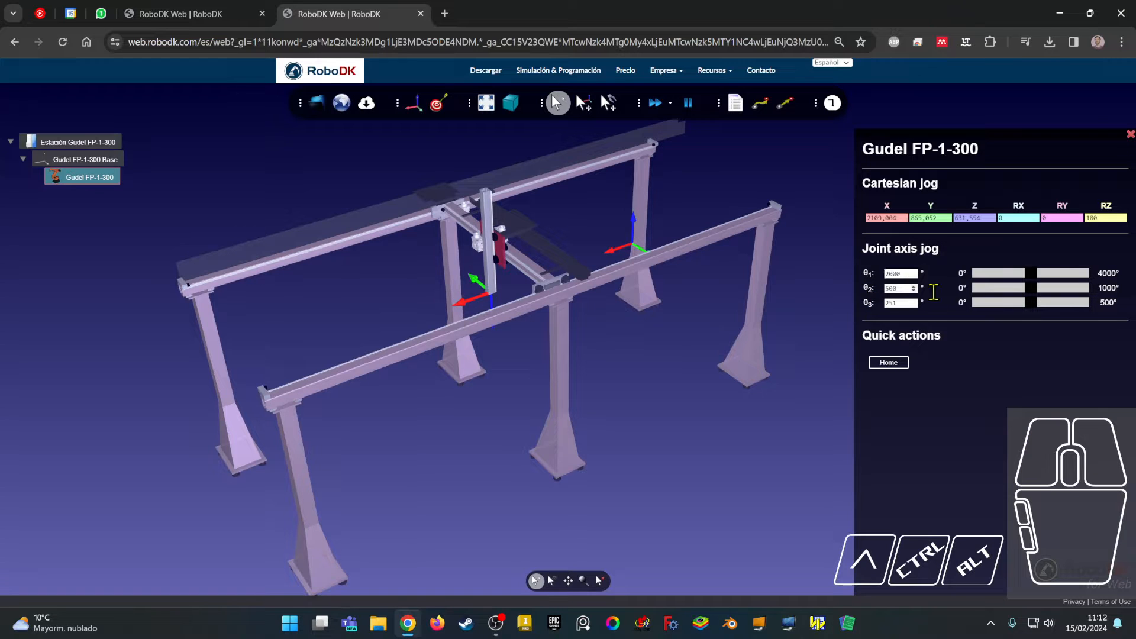
pyautogui.moveTo(1031, 288); pyautogui.dragTo(965, 289)
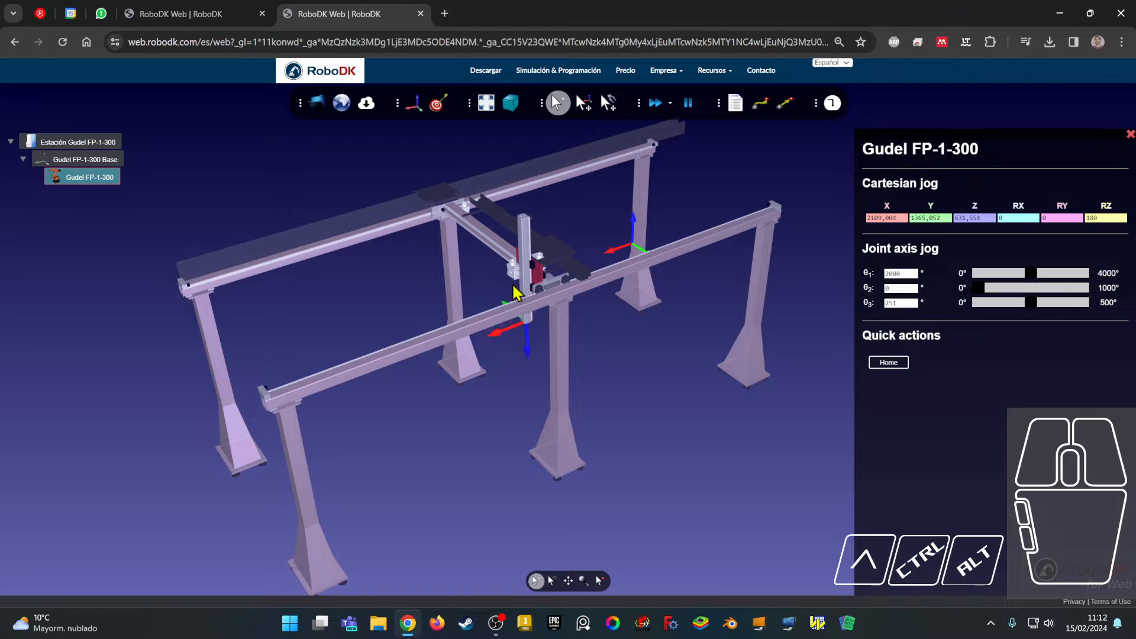
pyautogui.click(1086, 289)
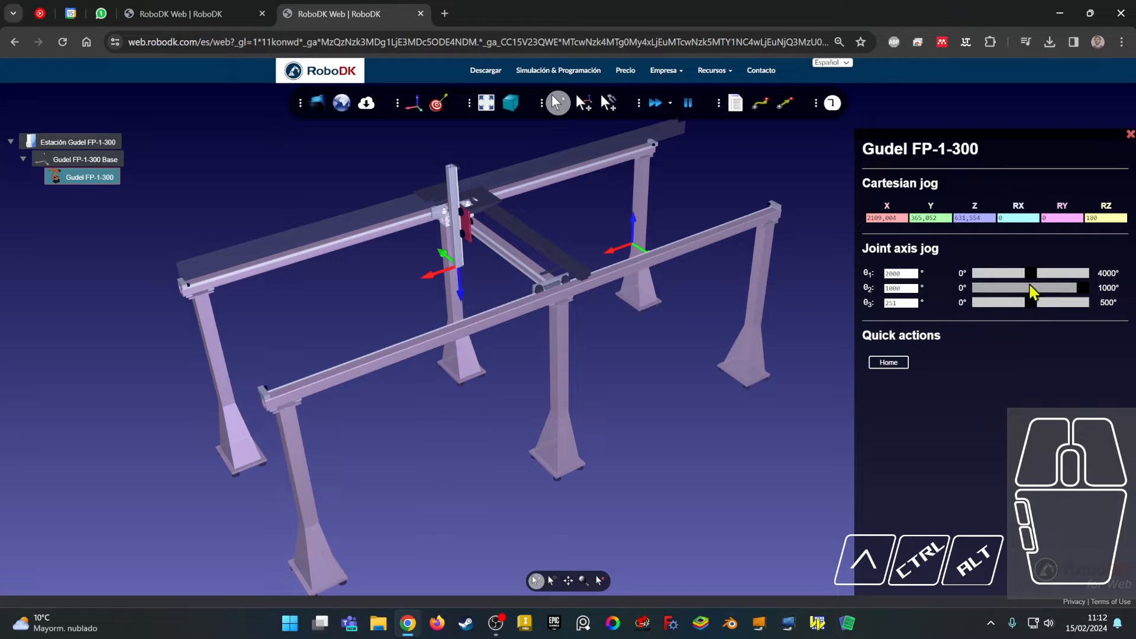
pyautogui.click(900, 289)
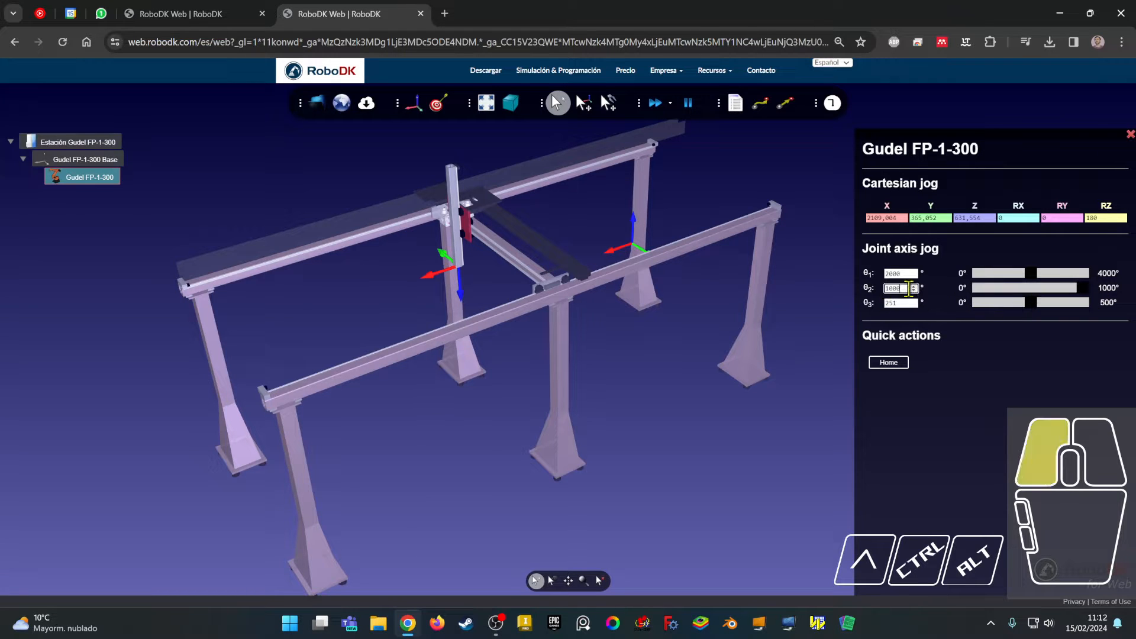
pyautogui.moveTo(885, 289); pyautogui.dragTo(908, 290)
pyautogui.click(914, 291)
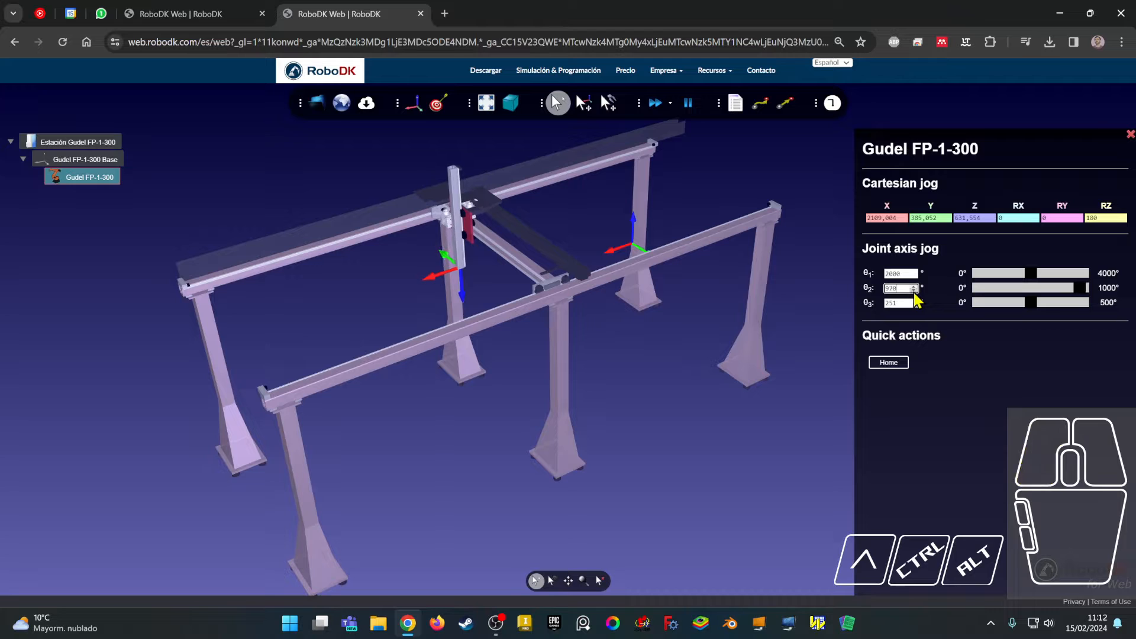
pyautogui.click(914, 290)
pyautogui.press('Return')
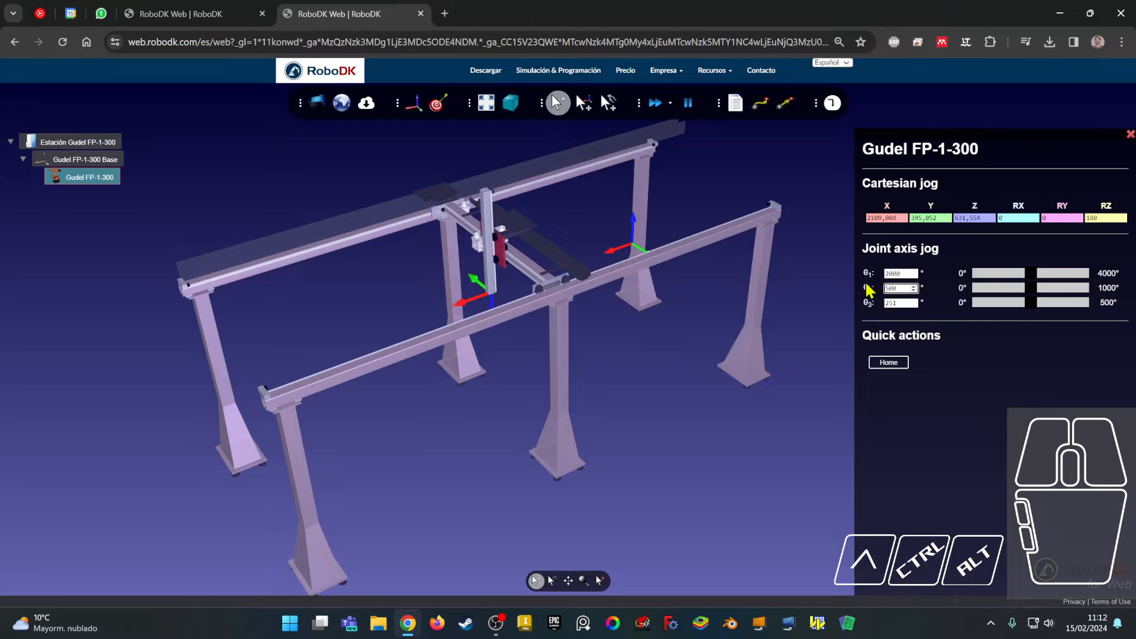
# Step: Set joint θ3 to 0, and extend it to its 500 limit
pyautogui.click(912, 274)
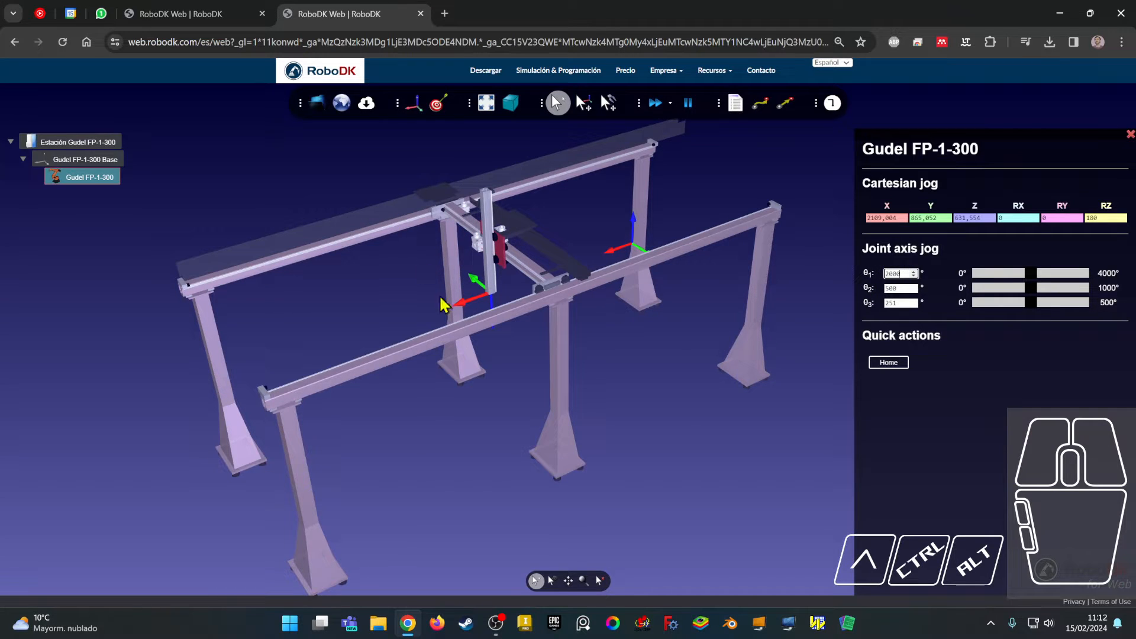
pyautogui.moveTo(596, 329); pyautogui.dragTo(447, 210)
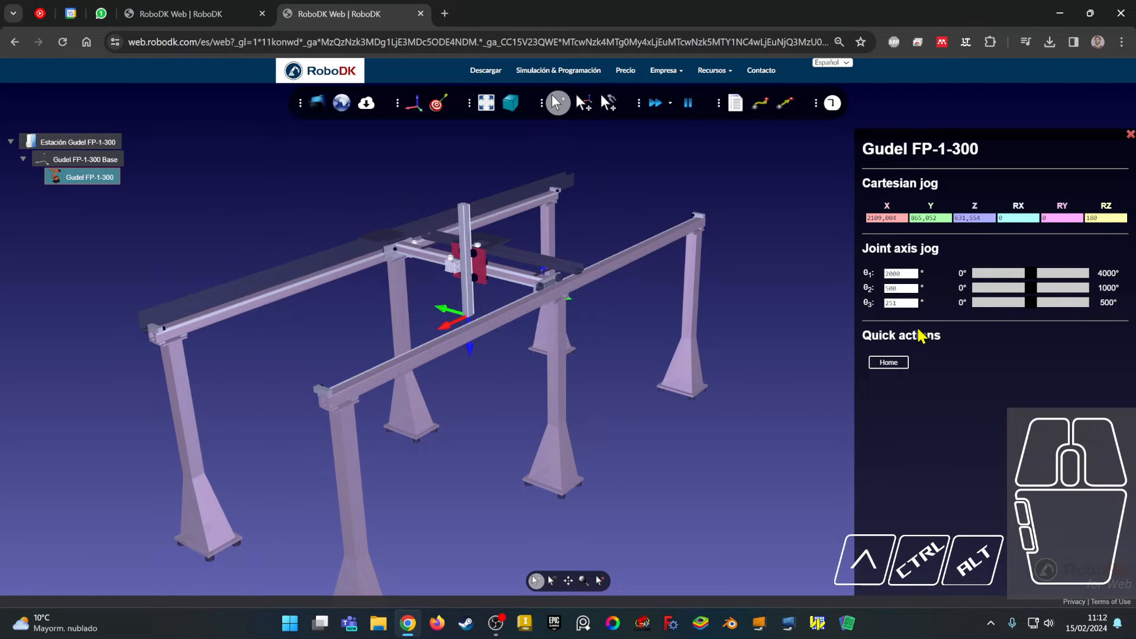
pyautogui.click(901, 303)
pyautogui.press('BackSpace')
pyautogui.write('0')
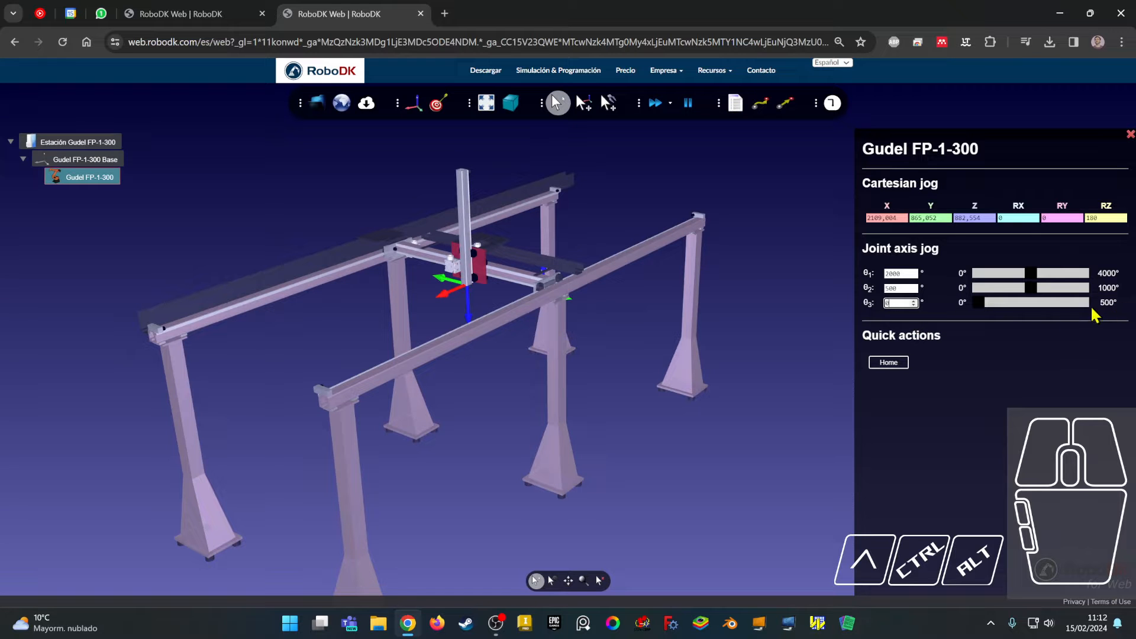
pyautogui.click(1092, 307)
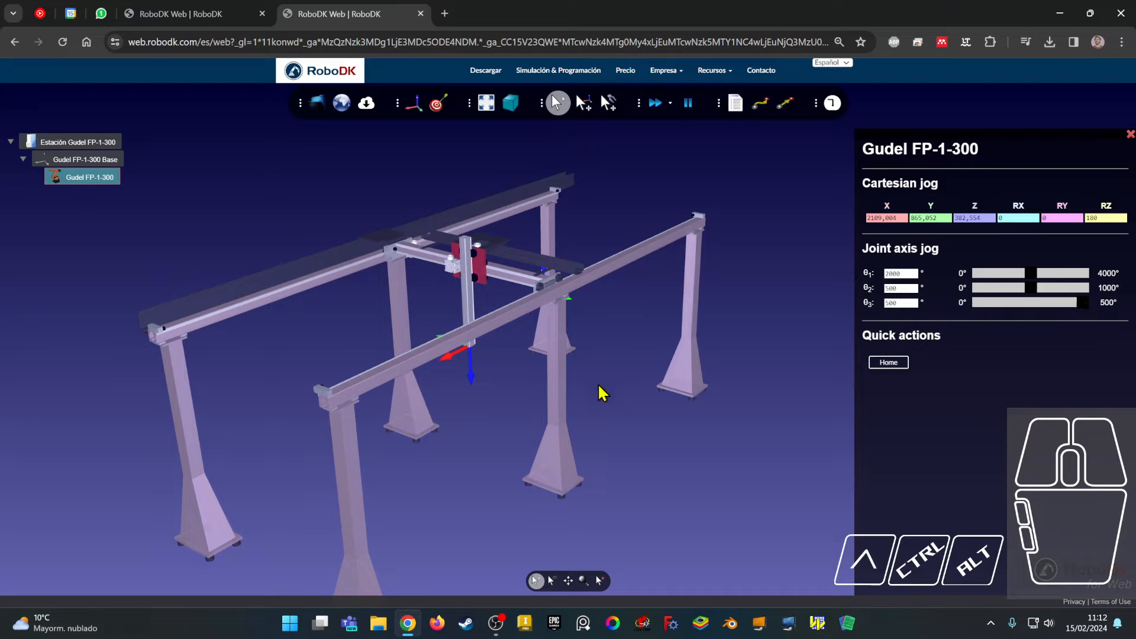
# Step: Jog the robot freely by its tool frame in the 3D view, ending at about X 1279, Y 851, Z 639
pyautogui.moveTo(601, 392); pyautogui.dragTo(627, 381)
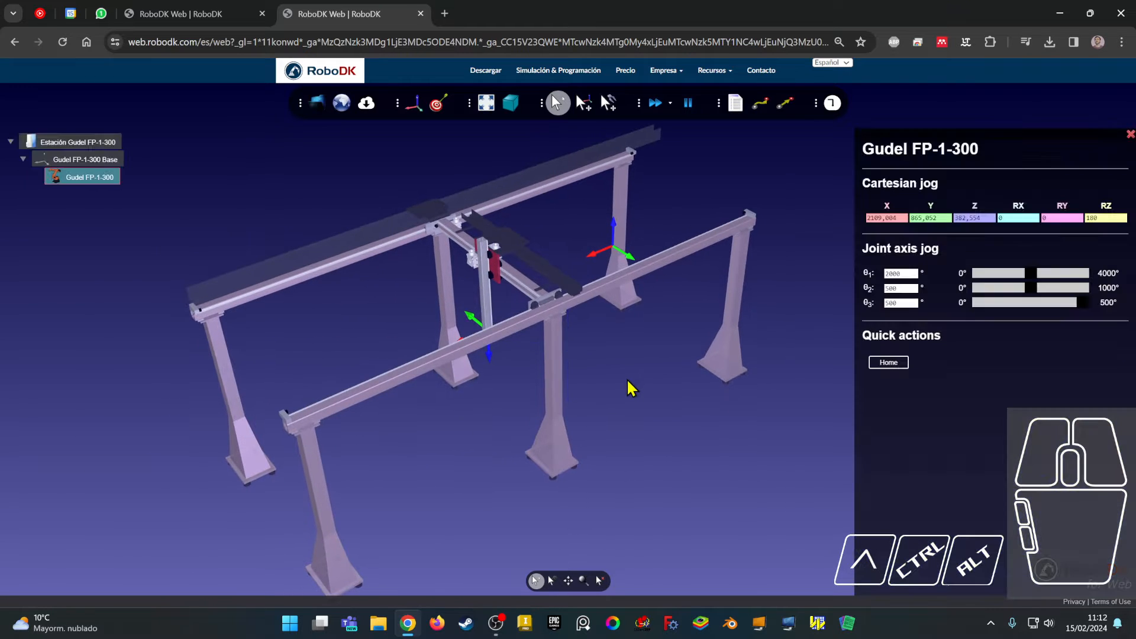
pyautogui.press('alt')
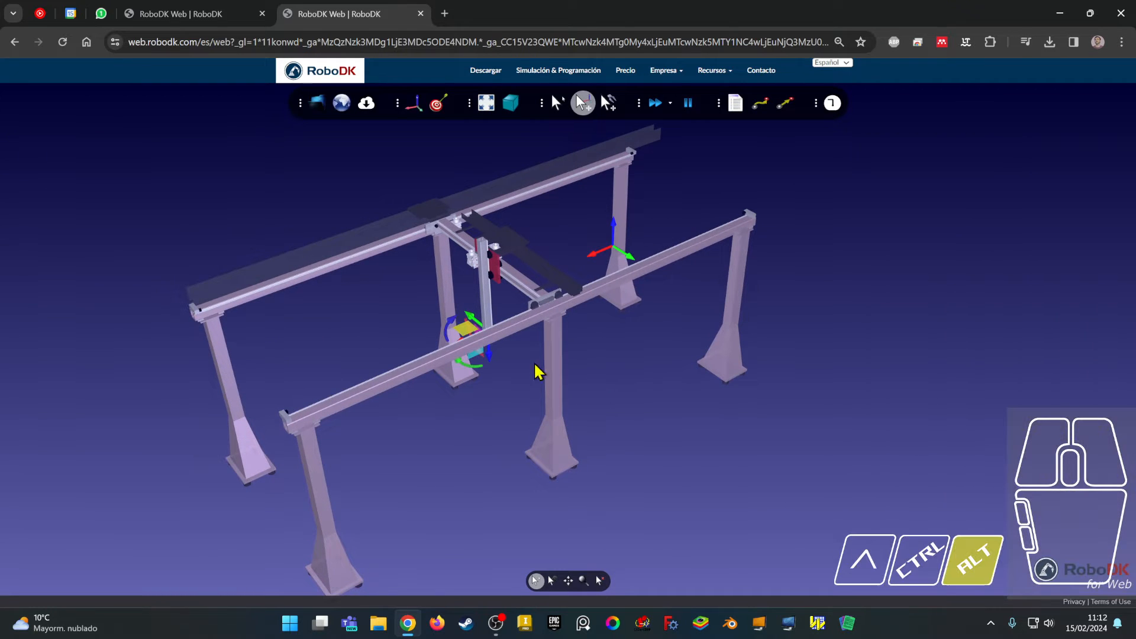
pyautogui.keyDown('alt'); pyautogui.moveTo(501, 389); pyautogui.dragTo(592, 398, button='right'); pyautogui.keyUp('alt')
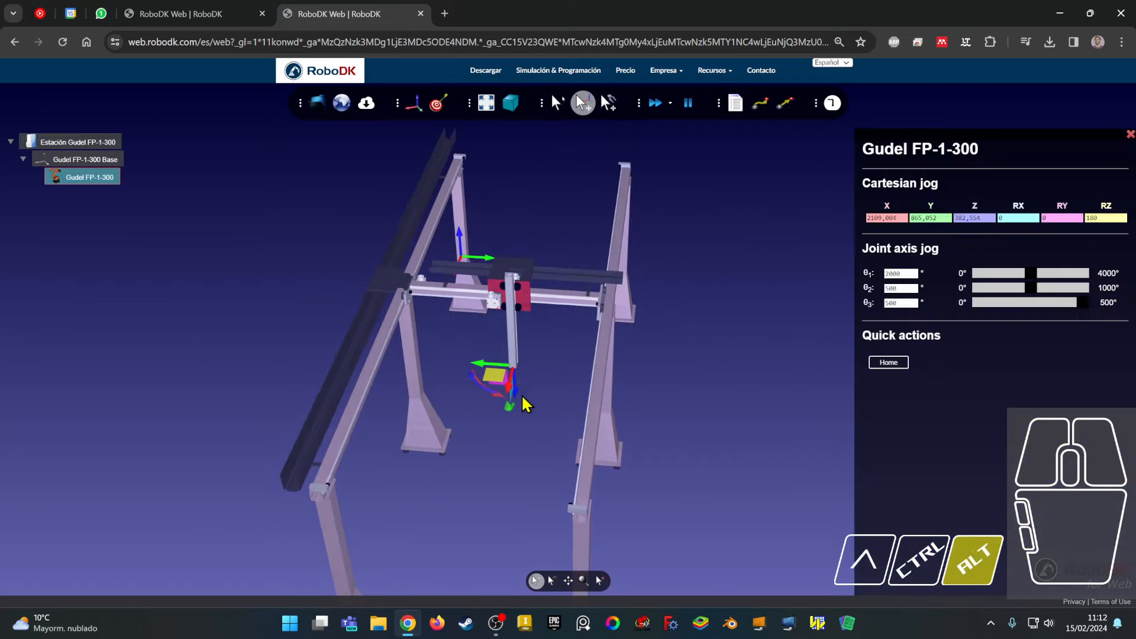
pyautogui.press('alt')
pyautogui.scroll(1, 485, 392)
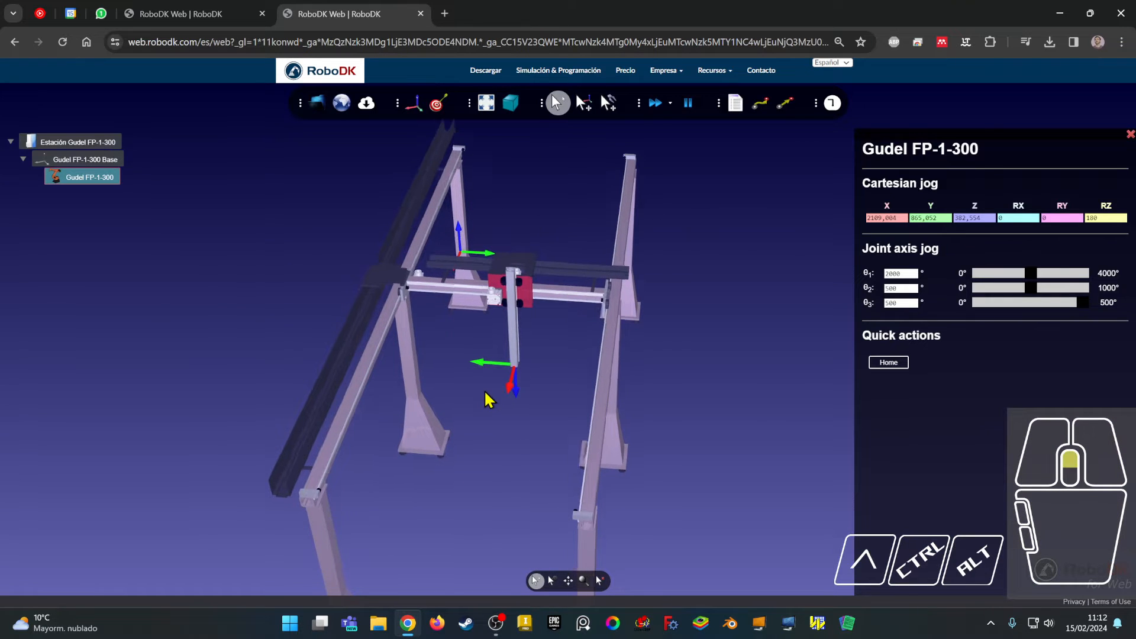
pyautogui.scroll(2, 485, 391)
pyautogui.moveTo(497, 386); pyautogui.dragTo(471, 446, button='right')
pyautogui.press('alt')
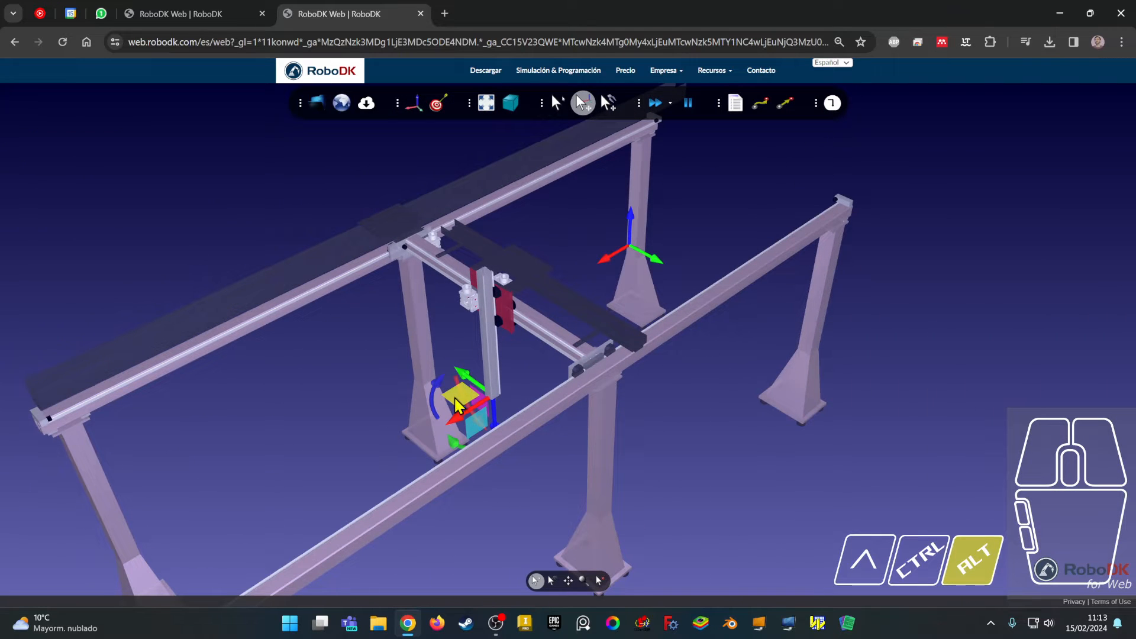
pyautogui.keyDown('alt'); pyautogui.moveTo(459, 405); pyautogui.dragTo(579, 326); pyautogui.keyUp('alt')
pyautogui.keyDown('alt'); pyautogui.moveTo(581, 322); pyautogui.dragTo(553, 319); pyautogui.keyUp('alt')
pyautogui.moveTo(562, 327); pyautogui.dragTo(325, 309, button='right')
pyautogui.keyDown('alt'); pyautogui.moveTo(663, 364); pyautogui.dragTo(578, 377); pyautogui.keyUp('alt')
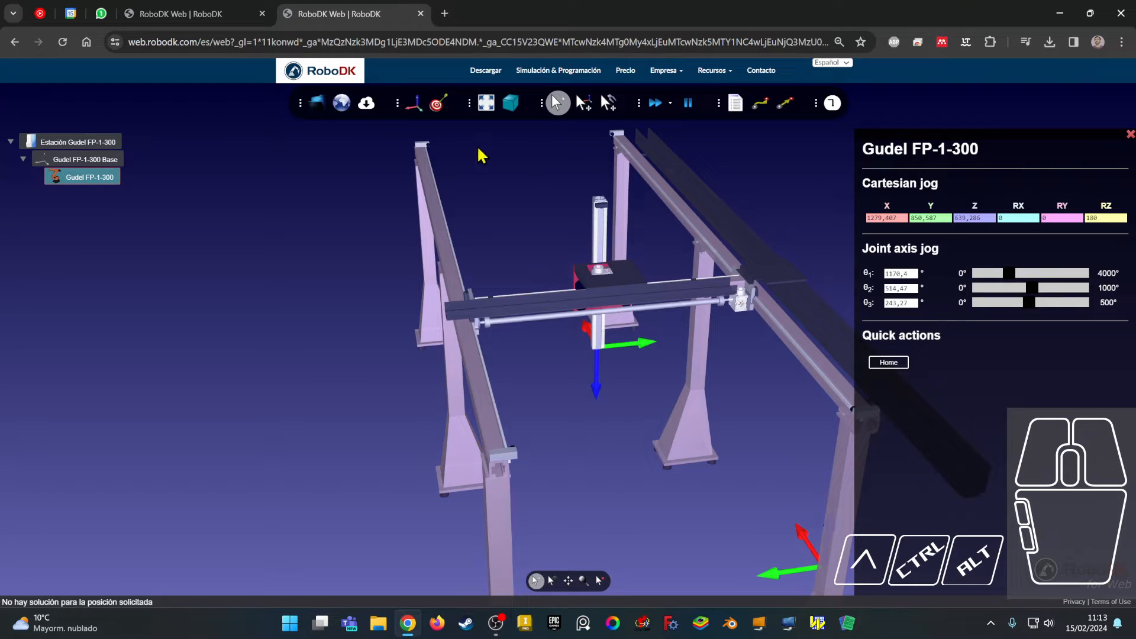
# Step: Switch to the isometric view, fit the whole station, and orbit to face the gantry's long side
pyautogui.click(509, 110)
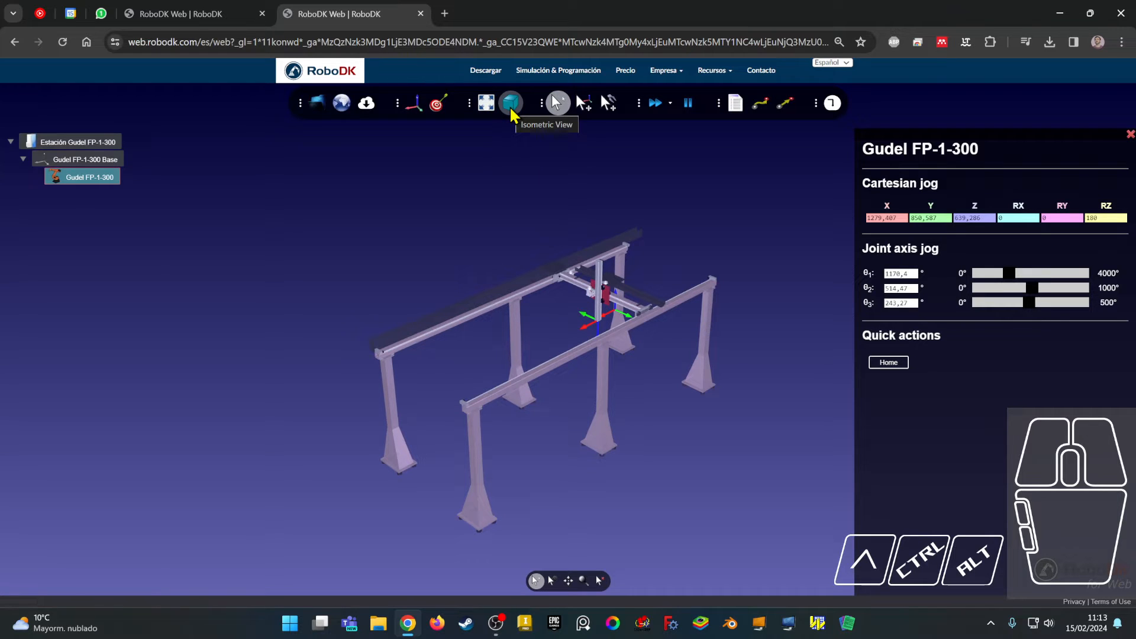
pyautogui.click(486, 106)
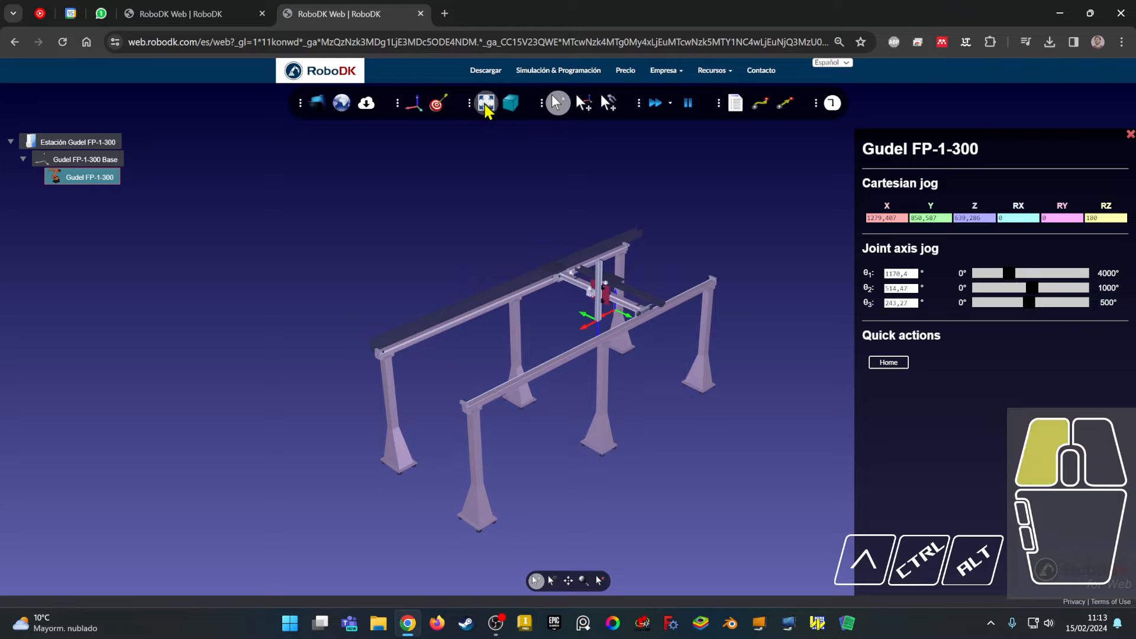
pyautogui.moveTo(712, 453); pyautogui.dragTo(655, 445, button='right')
pyautogui.scroll(3, 635, 370)
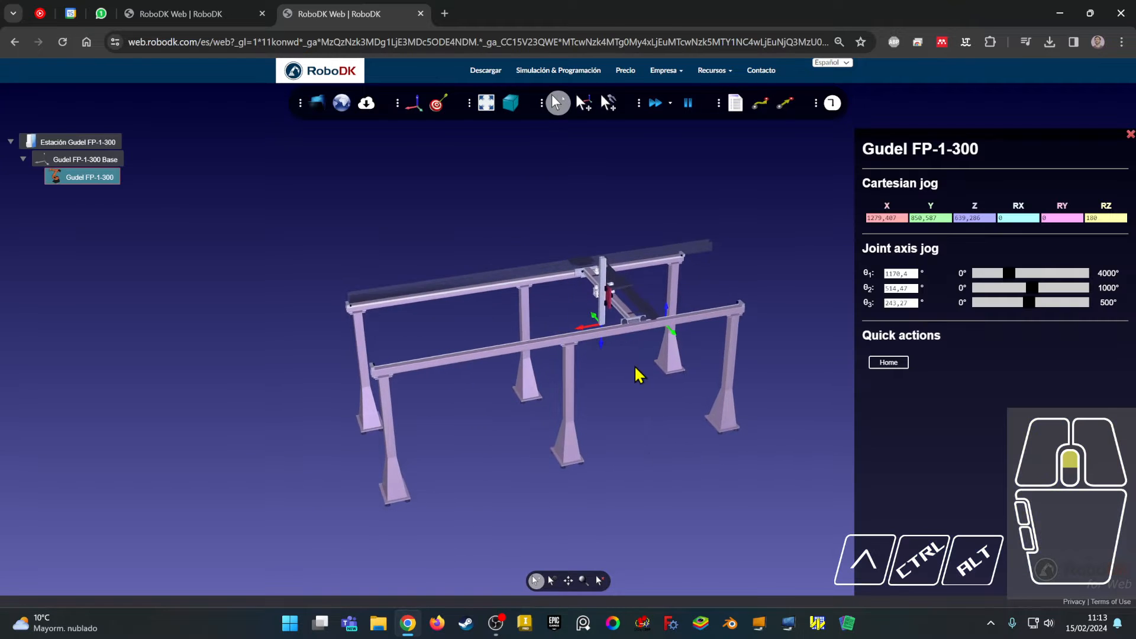
pyautogui.moveTo(715, 422); pyautogui.dragTo(677, 411, button='right')
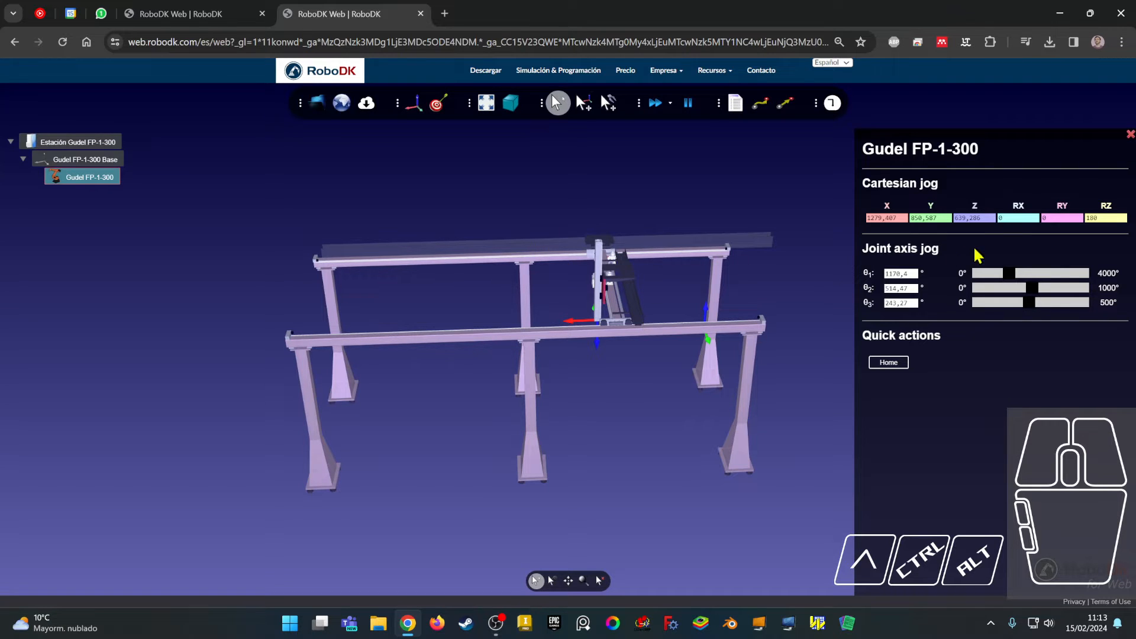
# Step: Move joint θ1 to 0 and 2000, finishing at 1000
pyautogui.moveTo(974, 274); pyautogui.dragTo(954, 287)
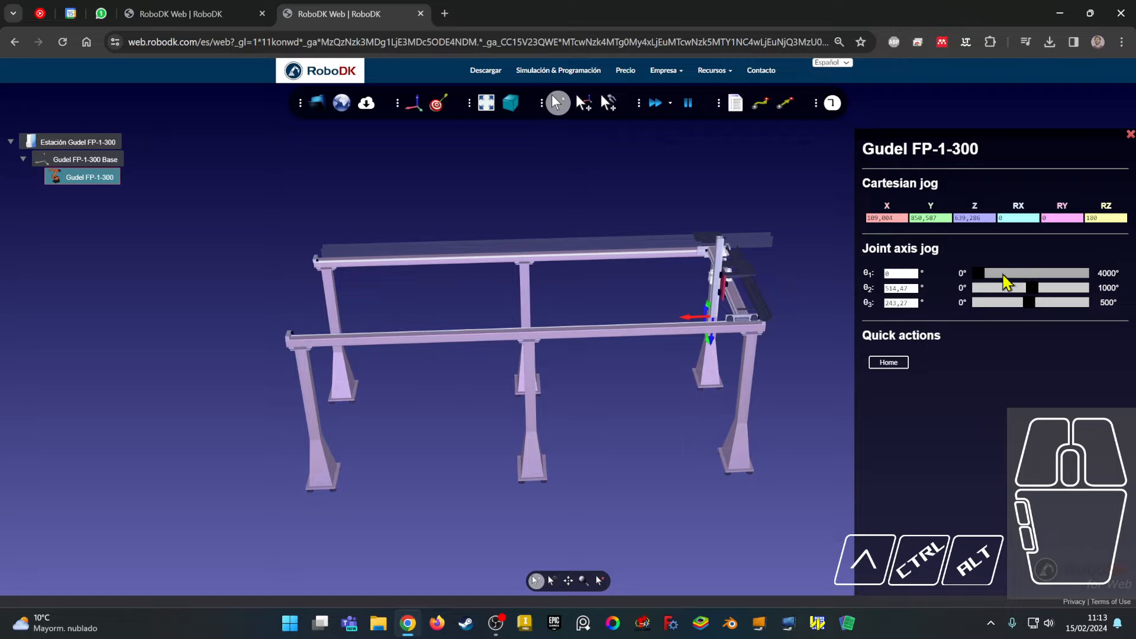
pyautogui.click(875, 278)
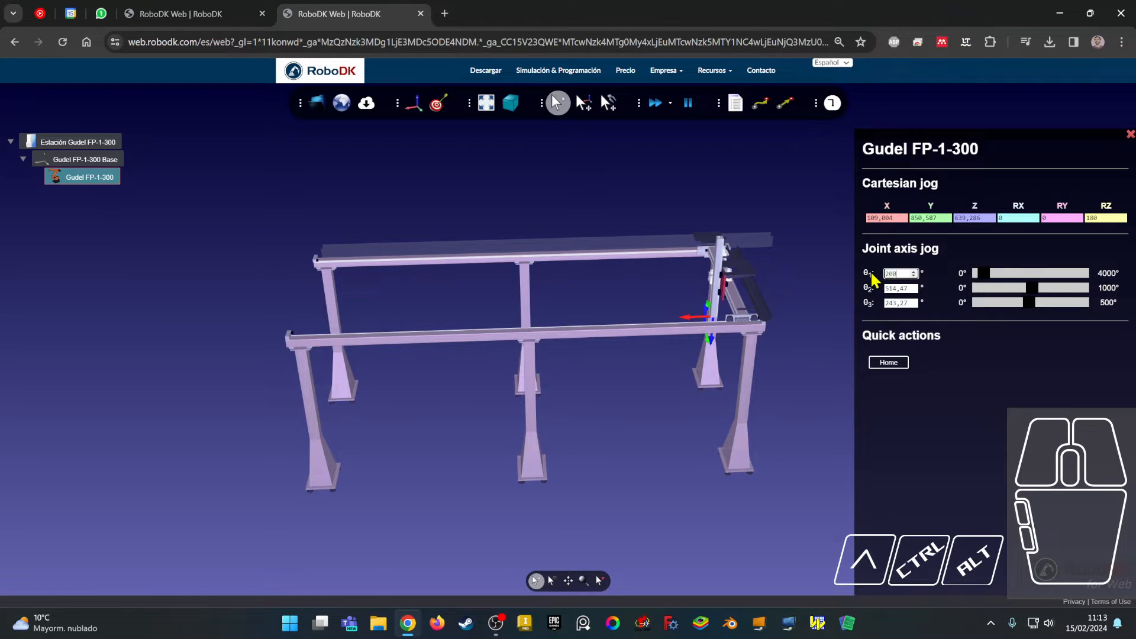
pyautogui.press('Return')
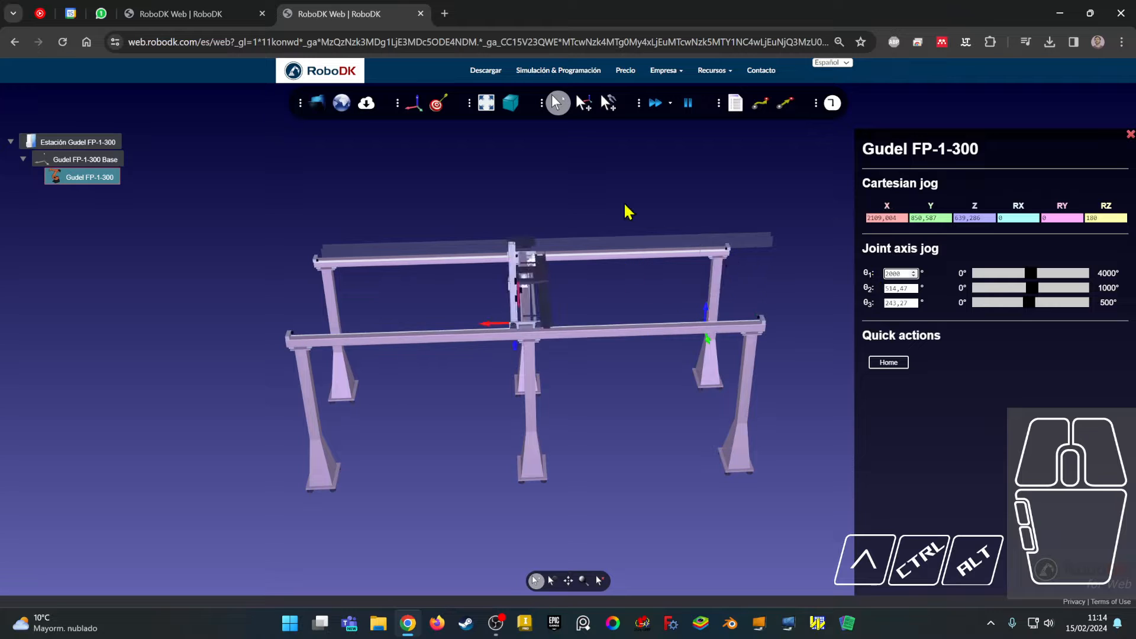
pyautogui.moveTo(909, 272); pyautogui.dragTo(849, 266)
pyautogui.write('10')
pyautogui.press('Return')
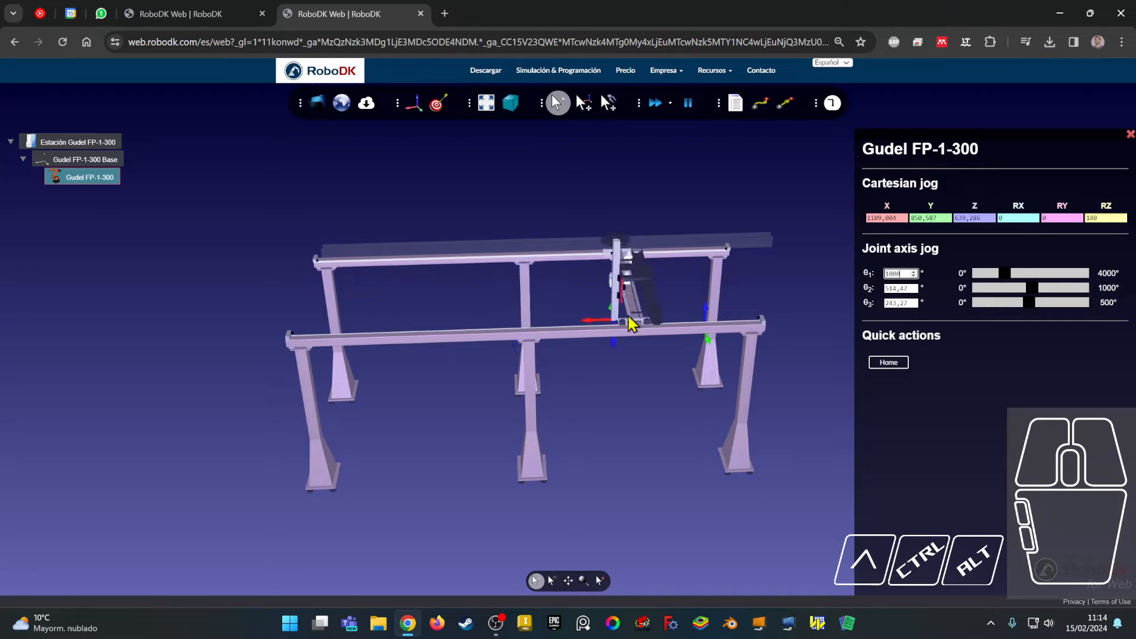
pyautogui.moveTo(639, 451); pyautogui.dragTo(441, 240, button='right')
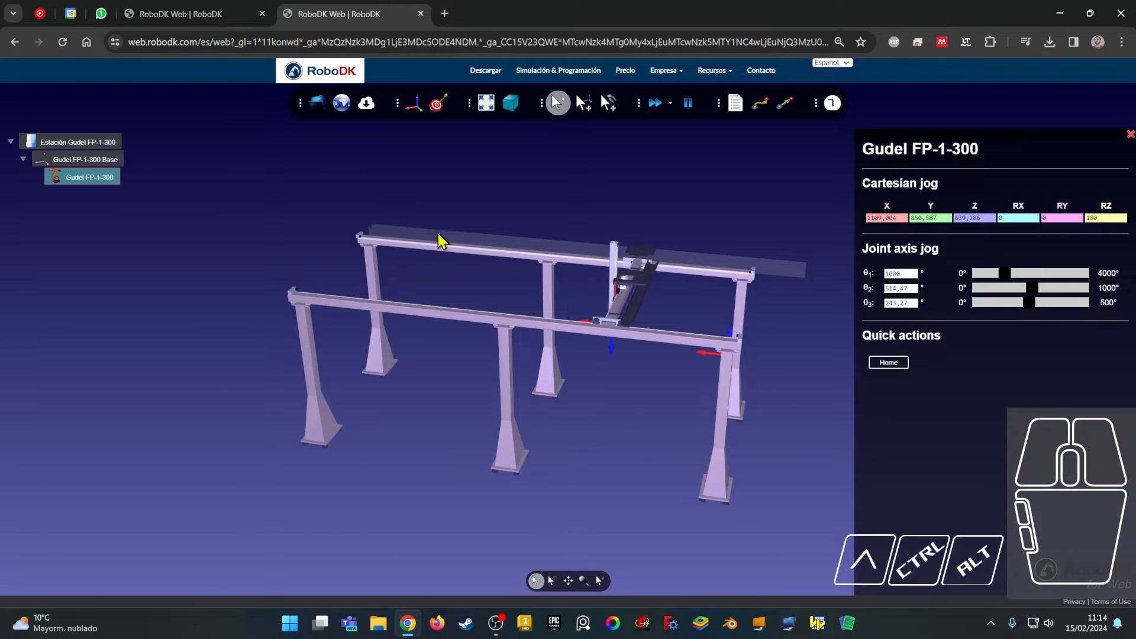
# Step: Open the robot library, widen it, and filter the items by the Pallet type
pyautogui.click(341, 104)
pyautogui.moveTo(153, 231); pyautogui.dragTo(229, 228)
pyautogui.click(189, 315)
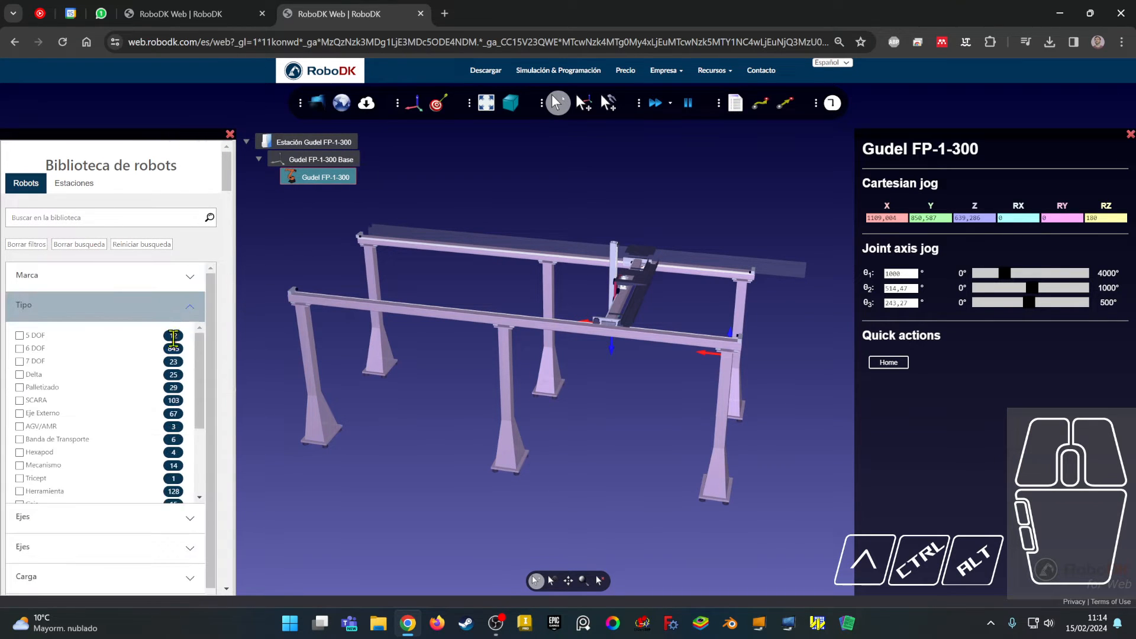
pyautogui.scroll(-5, 140, 414)
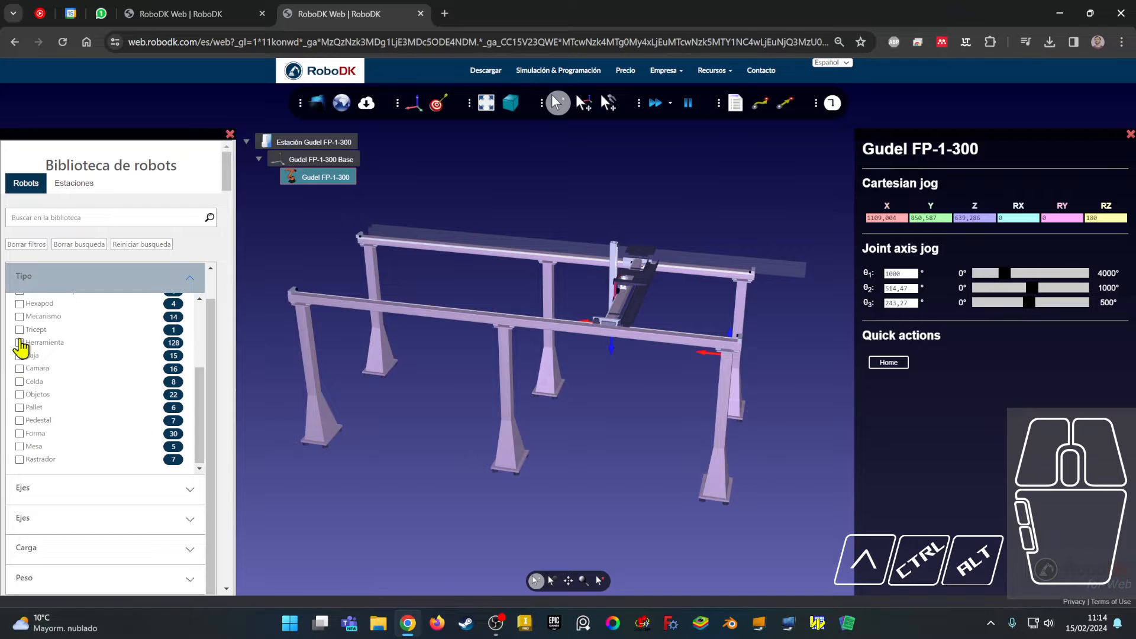
pyautogui.click(20, 408)
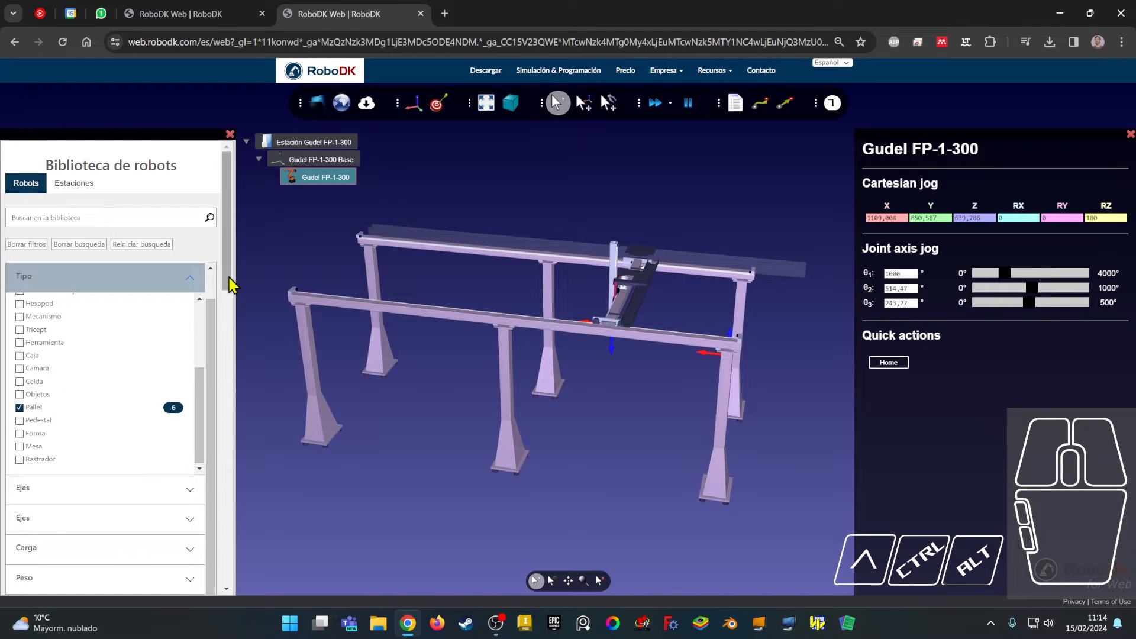
# Step: Add the Pallet 1200x800mm (Transverse) from the filtered library to the station
pyautogui.moveTo(229, 278); pyautogui.dragTo(242, 542)
pyautogui.moveTo(76, 275)
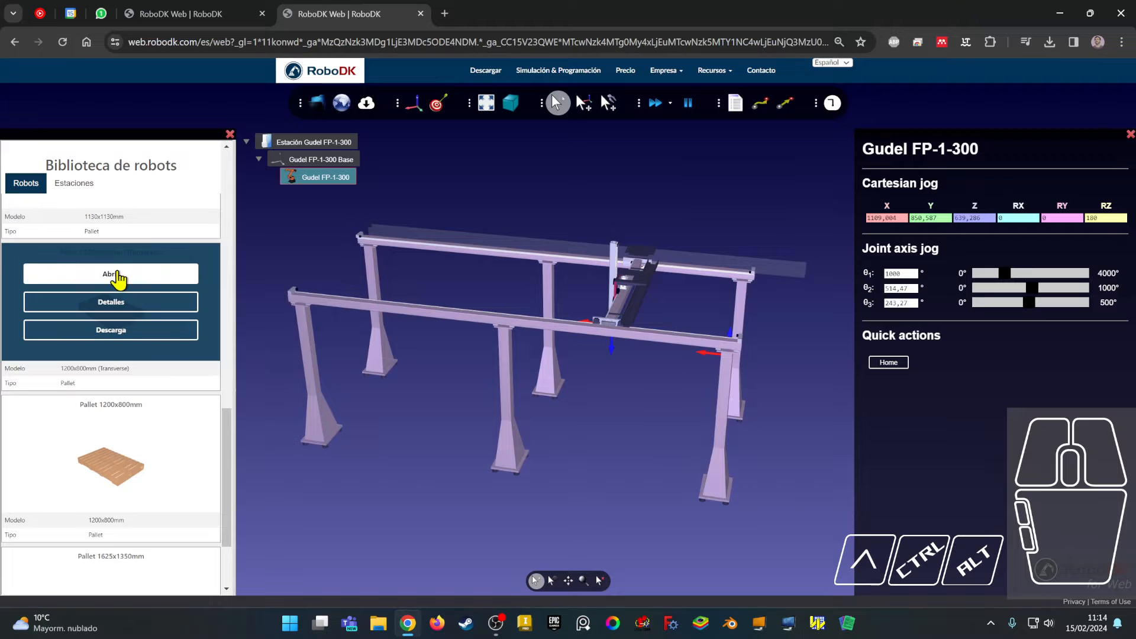
pyautogui.click(113, 271)
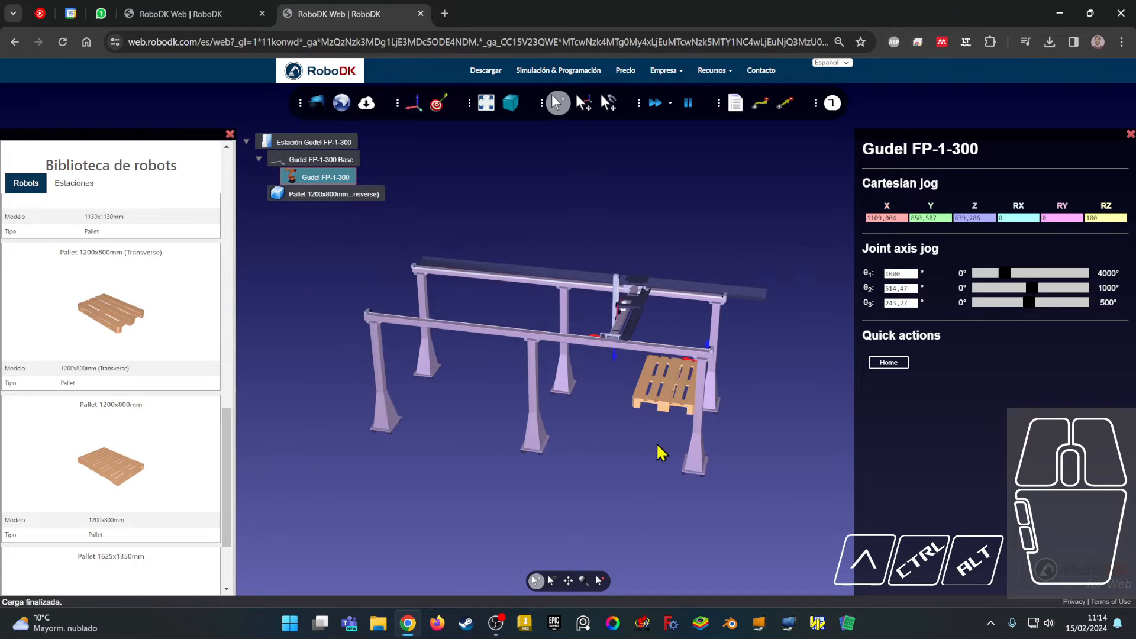
# Step: Turn on the visible object reference for the pallet, with the gantry seen from its long side
pyautogui.moveTo(644, 461); pyautogui.dragTo(659, 439, button='right')
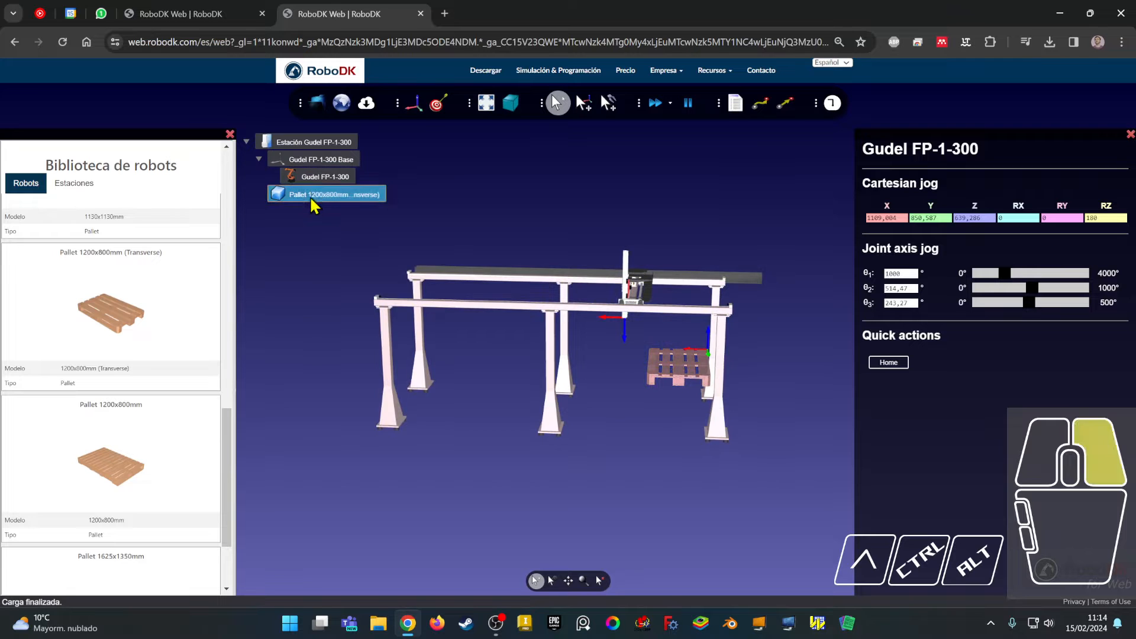
pyautogui.rightClick(291, 190)
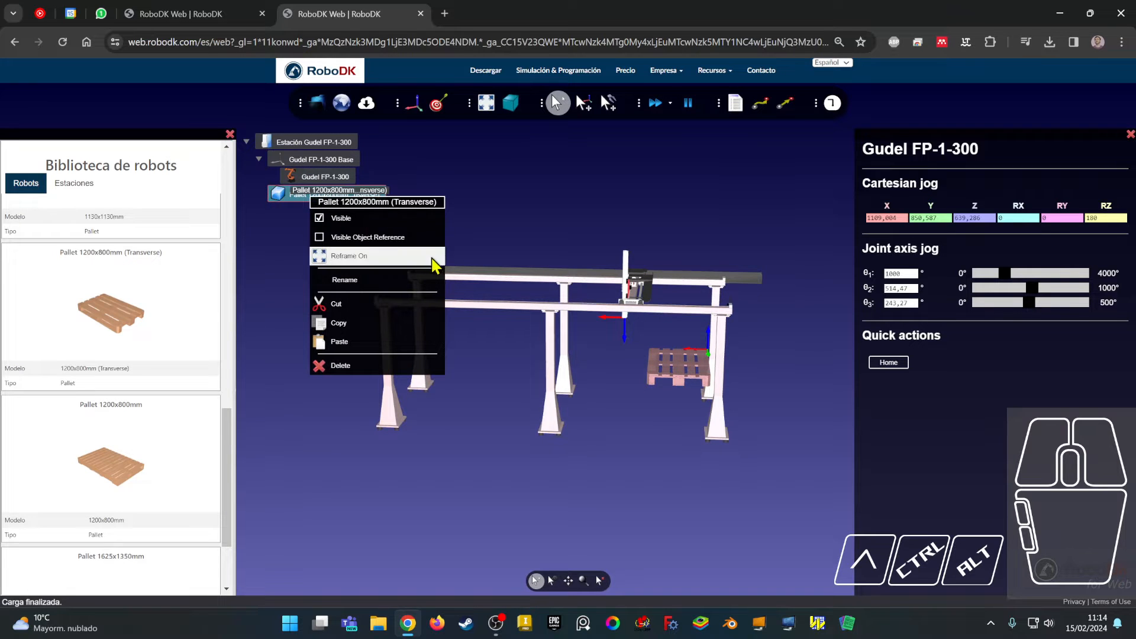
pyautogui.click(319, 237)
pyautogui.moveTo(588, 393); pyautogui.dragTo(639, 474, button='right')
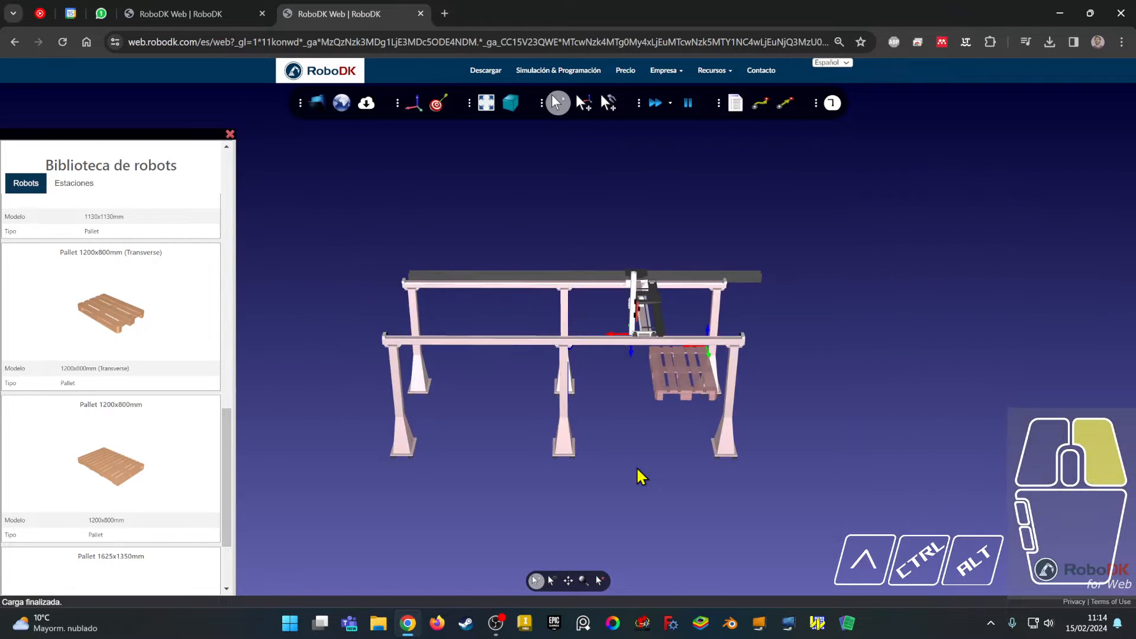
# Step: Move the pallet freely along its Y axis in the 3D view to about Y 439
pyautogui.click(683, 387)
pyautogui.press('alt')
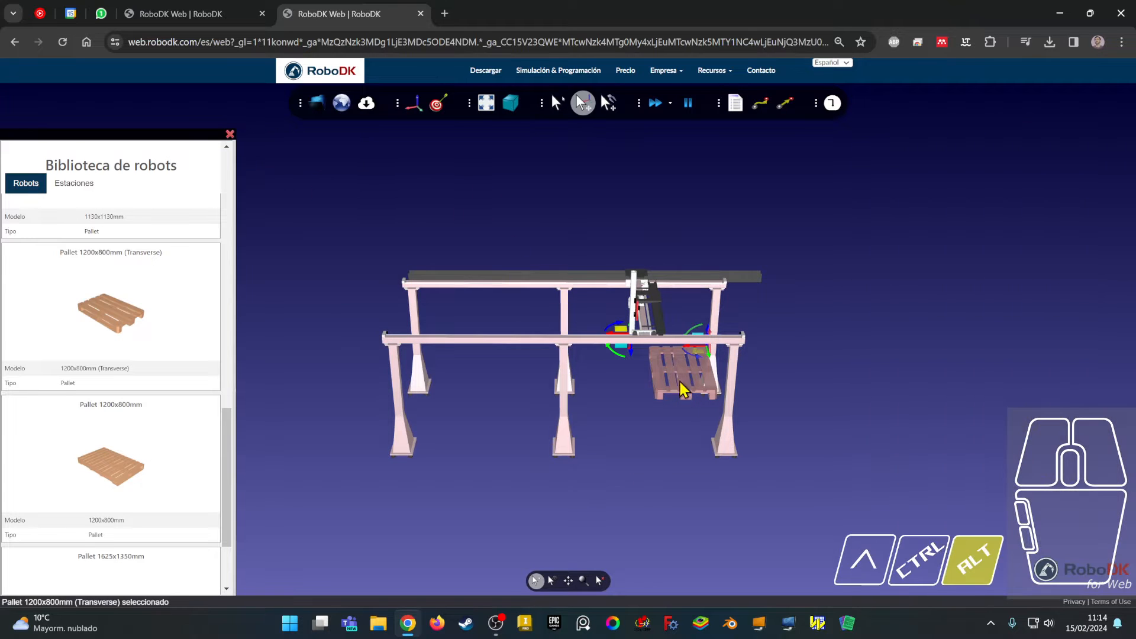
pyautogui.moveTo(729, 416); pyautogui.dragTo(618, 431, button='right')
pyautogui.press('alt')
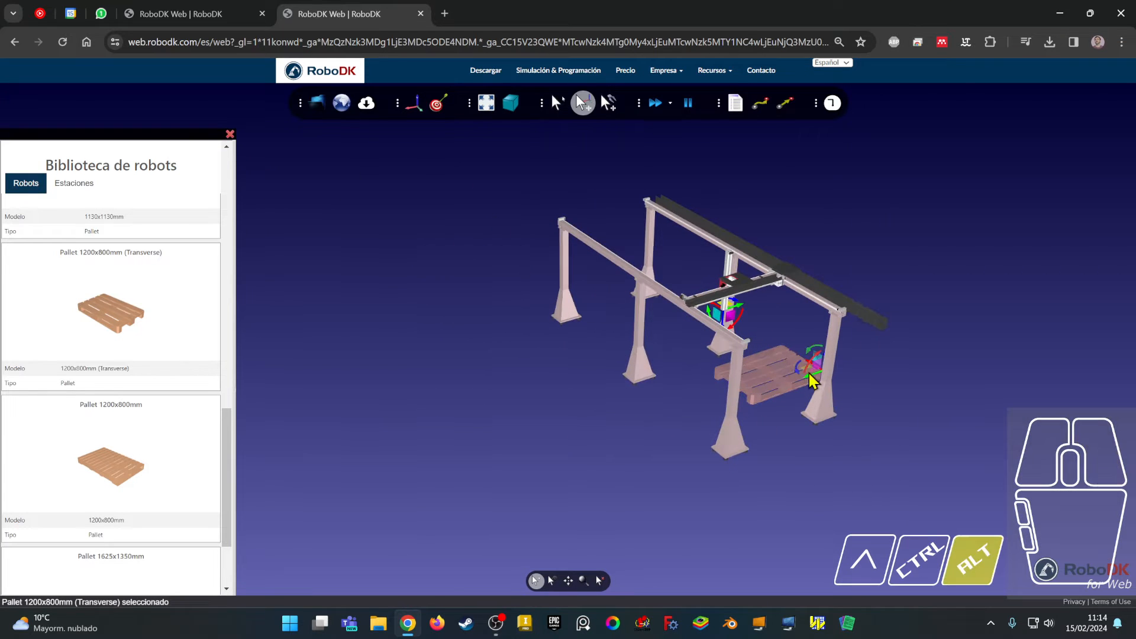
pyautogui.keyDown('alt'); pyautogui.moveTo(809, 377); pyautogui.dragTo(772, 395); pyautogui.keyUp('alt')
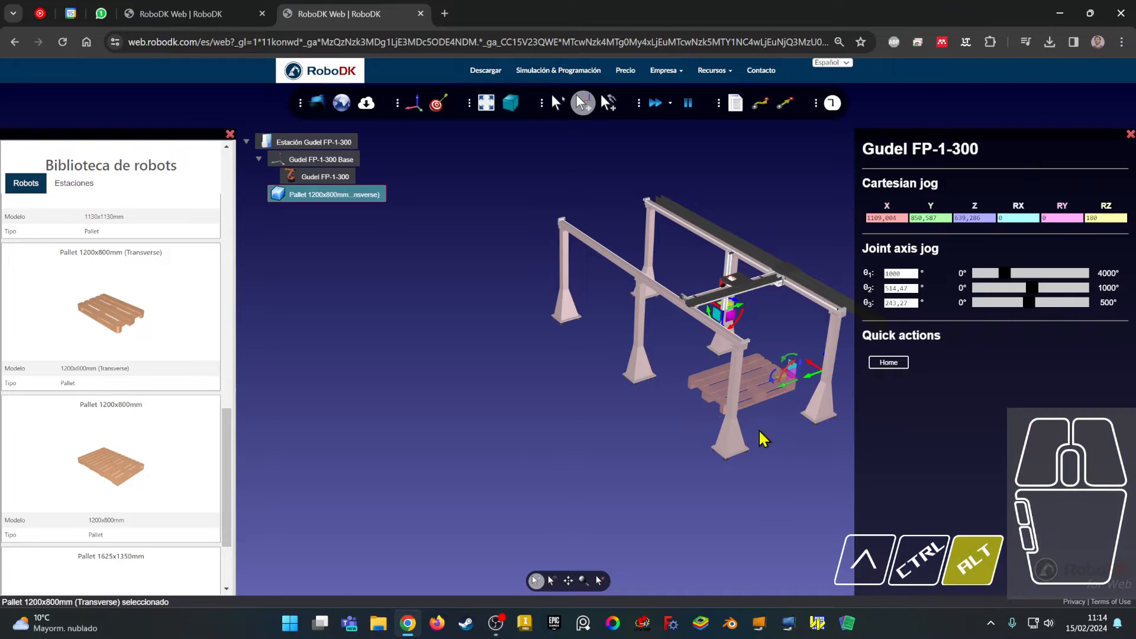
pyautogui.moveTo(761, 433); pyautogui.dragTo(845, 439, button='right')
pyautogui.scroll(1, 765, 332)
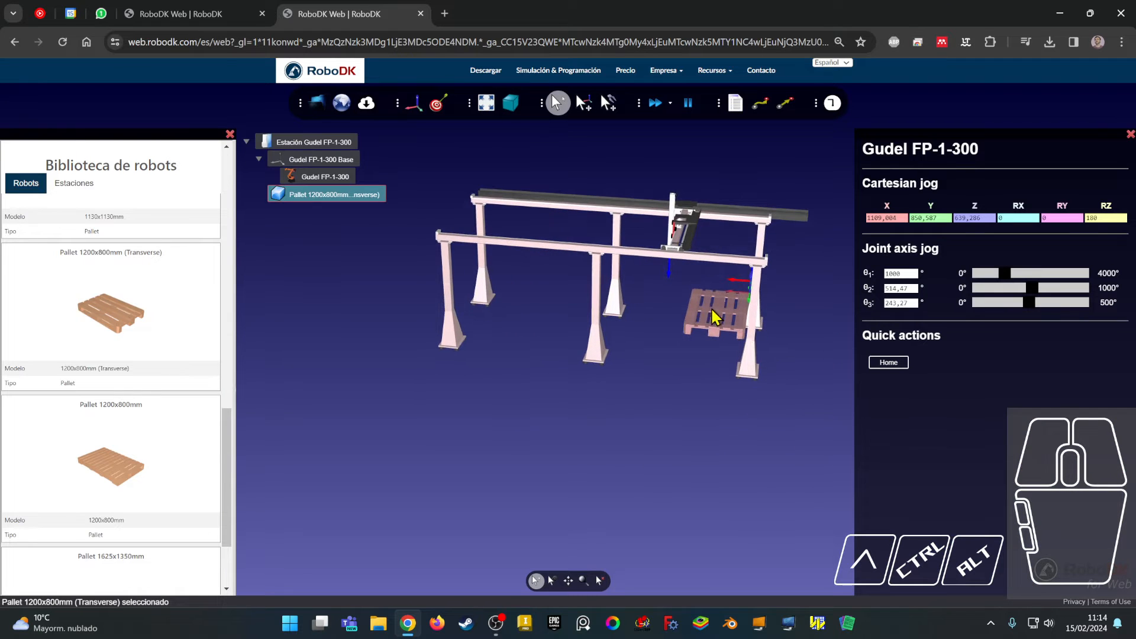
# Step: Set the pallet's position to X 1000 and Y 1000, and inspect its reference frame up close
pyautogui.doubleClick(314, 197)
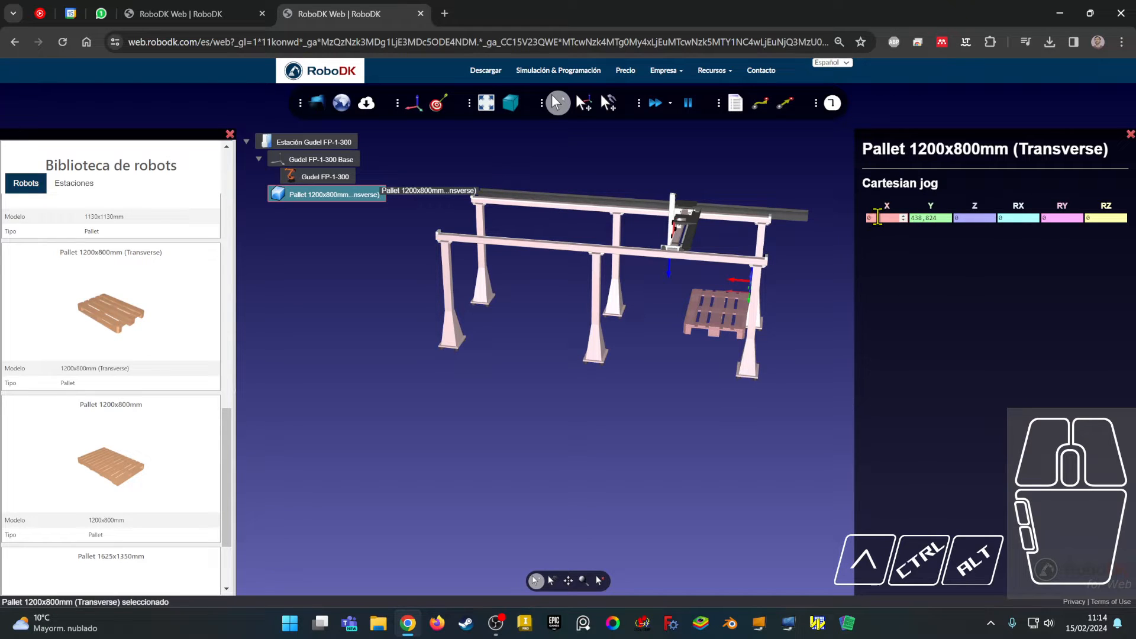
pyautogui.doubleClick(926, 219)
pyautogui.write('1000')
pyautogui.press('Return')
pyautogui.click(884, 218)
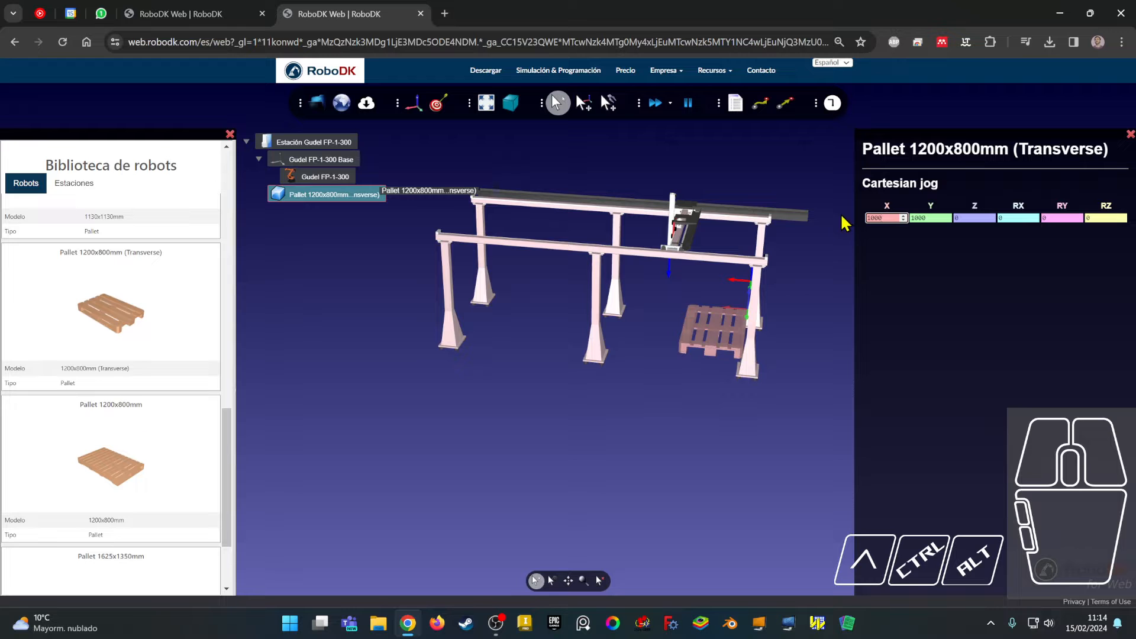
pyautogui.press('Return')
pyautogui.scroll(2, 654, 330)
pyautogui.scroll(-1, 680, 332)
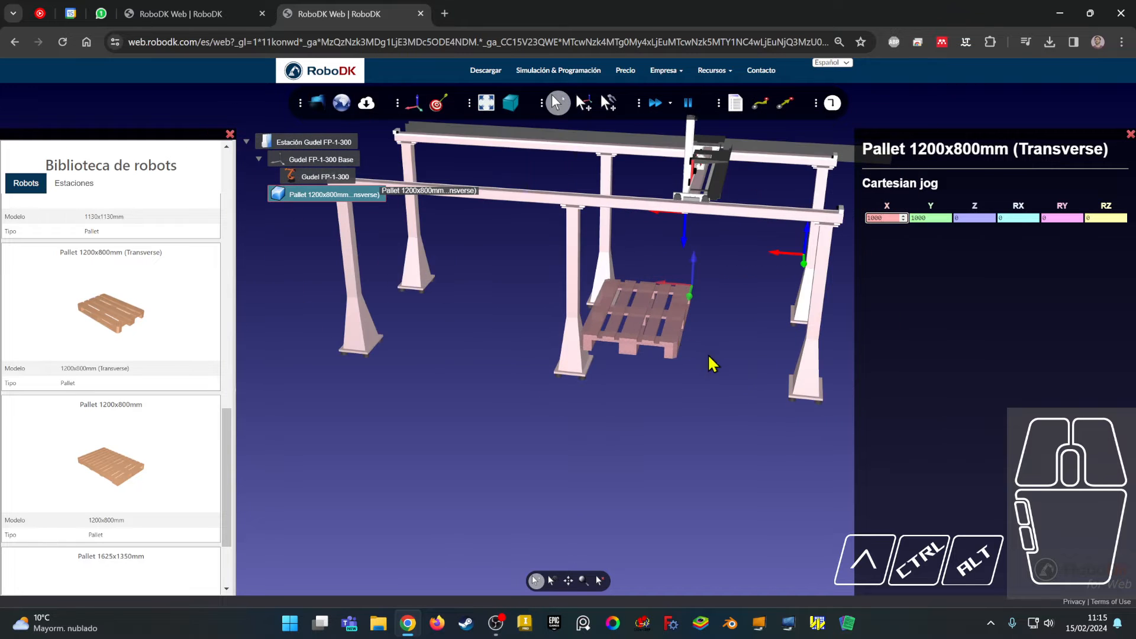
pyautogui.moveTo(709, 356)
pyautogui.mouseDown(button='right')
pyautogui.moveTo(742, 332)
pyautogui.moveTo(723, 349)
pyautogui.mouseUp(button='right')
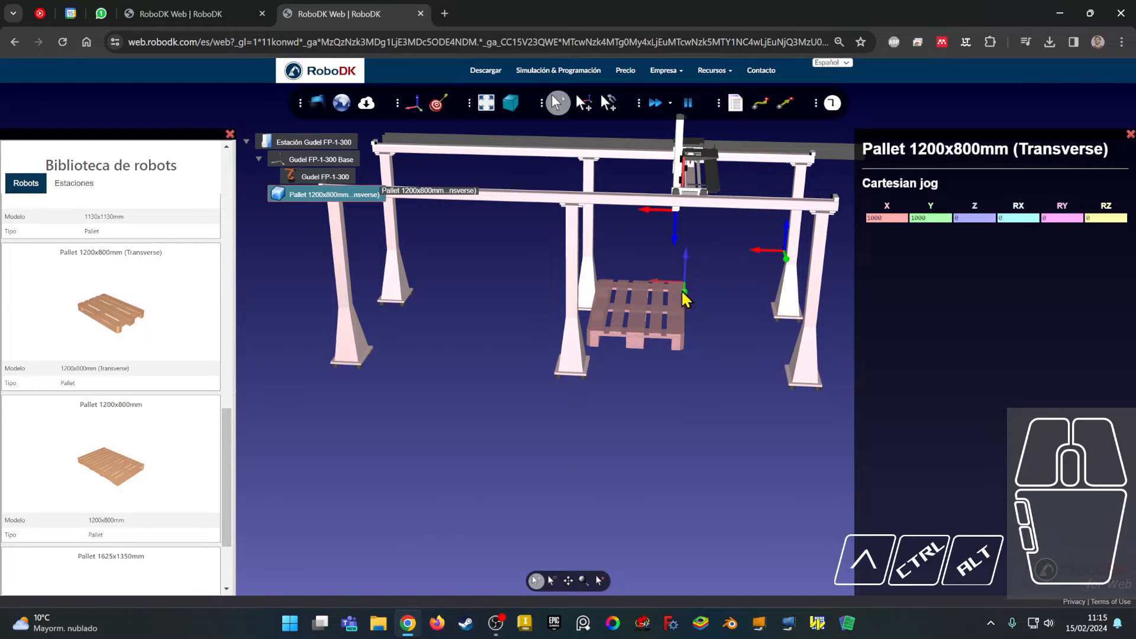
pyautogui.scroll(3, 690, 355)
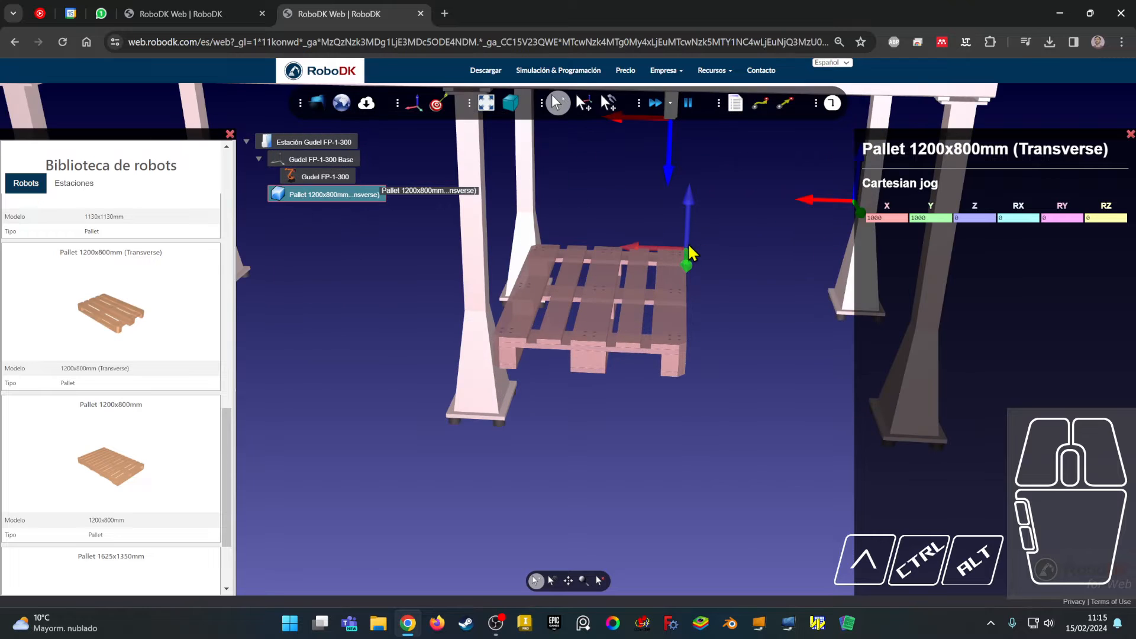
pyautogui.scroll(-3, 690, 254)
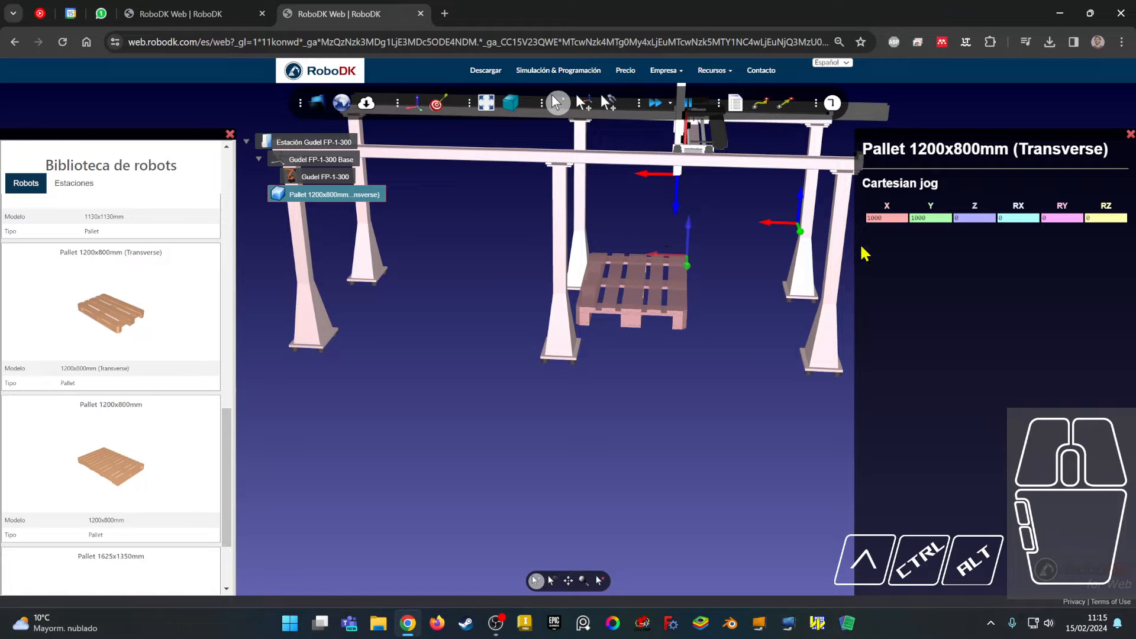
# Step: Nudge the pallet's X coordinate in small increments, ending at 970
pyautogui.click(904, 216)
pyautogui.click(904, 221)
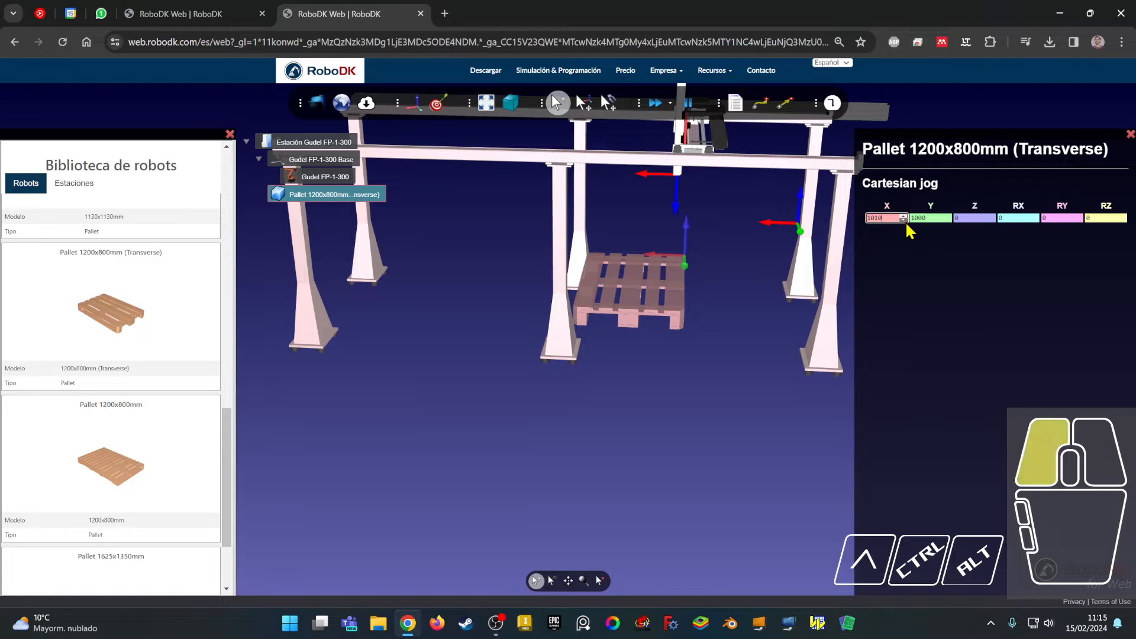
pyautogui.click(905, 221)
pyautogui.click(905, 220)
pyautogui.click(905, 221)
pyautogui.click(904, 221)
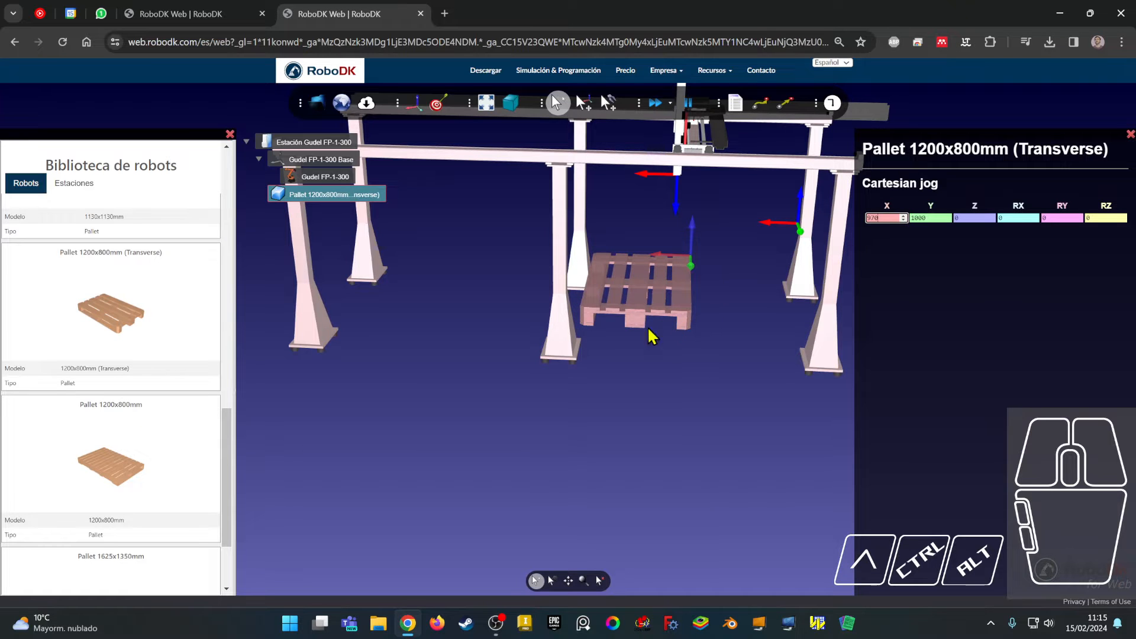
# Step: Select the pallet and move it freely along its X axis in the 3D view to about X 701
pyautogui.press('alt')
pyautogui.click(666, 304)
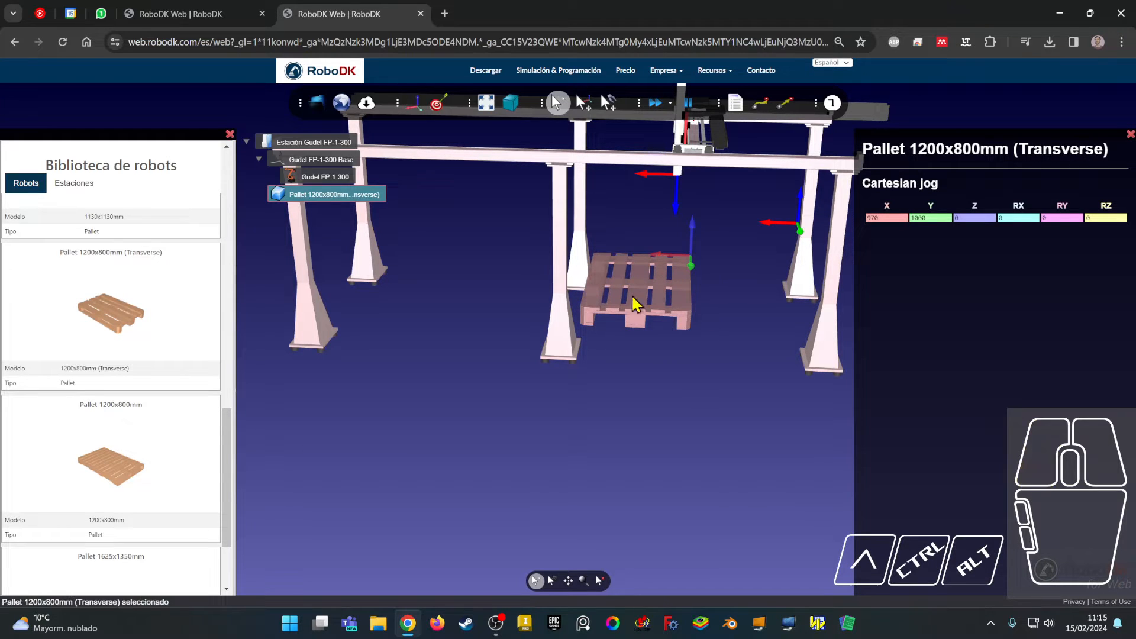
pyautogui.click(355, 198)
pyautogui.press('alt')
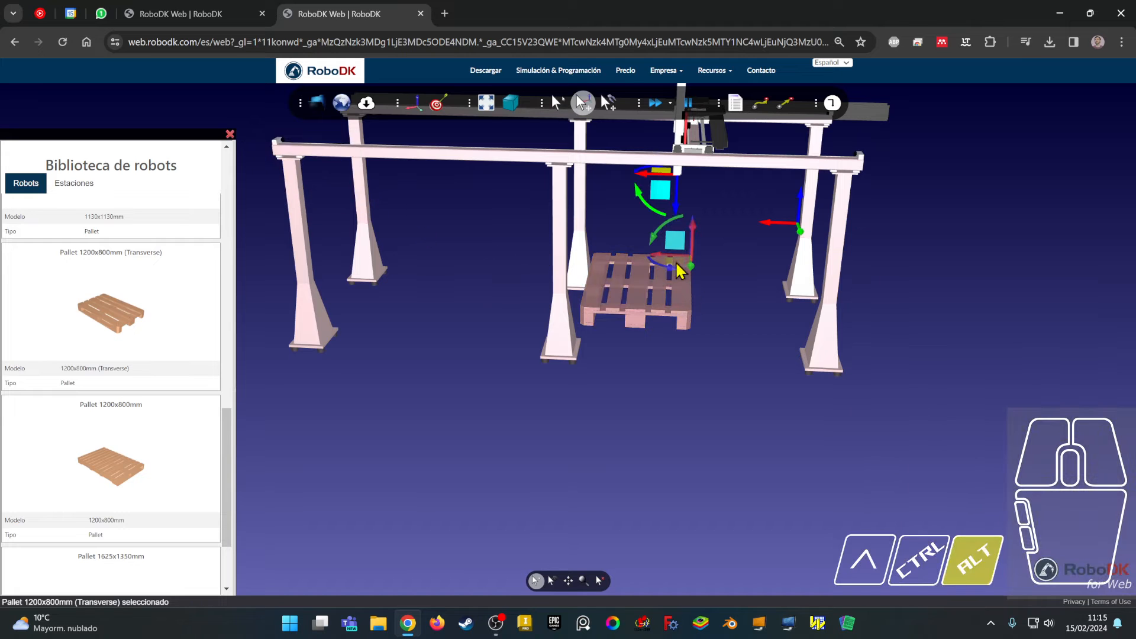
pyautogui.moveTo(723, 320); pyautogui.dragTo(680, 358, button='right')
pyautogui.keyDown('alt'); pyautogui.moveTo(685, 268); pyautogui.dragTo(722, 283); pyautogui.keyUp('alt')
pyautogui.moveTo(706, 359); pyautogui.dragTo(729, 302, button='right')
pyautogui.press('alt')
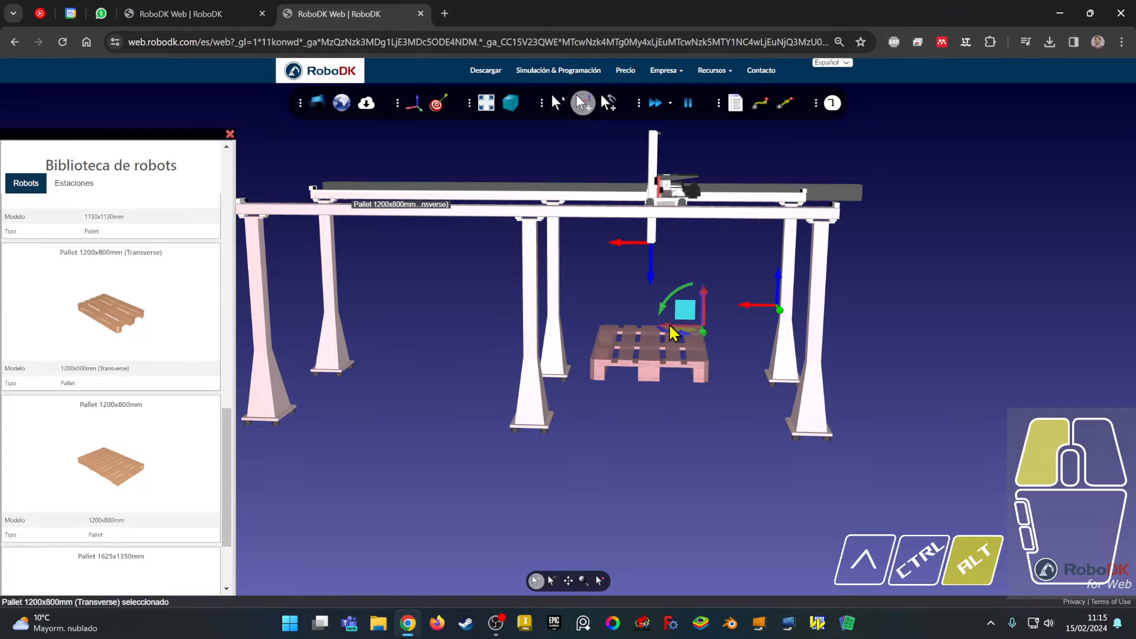
pyautogui.moveTo(680, 337); pyautogui.dragTo(713, 385, button='right')
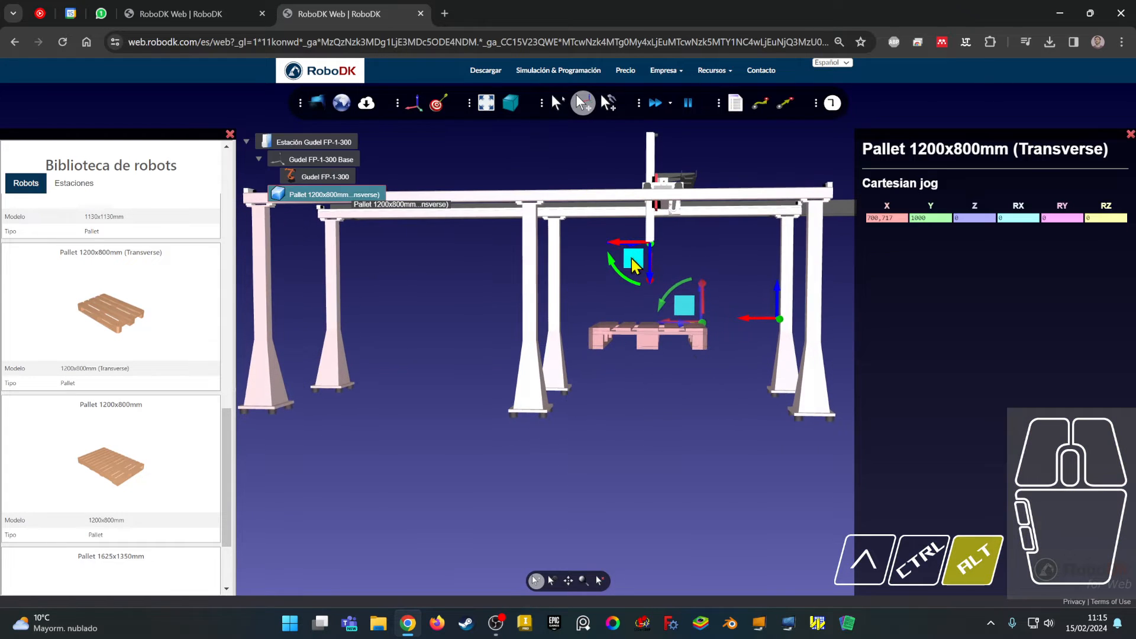
# Step: Place the pallet freely beneath the gantry tool, at about X 725 and Y 296
pyautogui.keyDown('alt'); pyautogui.moveTo(654, 340); pyautogui.dragTo(512, 382, button='right'); pyautogui.keyUp('alt')
pyautogui.keyDown('alt'); pyautogui.moveTo(504, 382); pyautogui.dragTo(604, 381); pyautogui.keyUp('alt')
pyautogui.keyDown('alt'); pyautogui.moveTo(552, 385); pyautogui.dragTo(739, 374, button='right'); pyautogui.keyUp('alt')
pyautogui.keyDown('alt'); pyautogui.click(510, 359); pyautogui.keyUp('alt')
pyautogui.keyDown('alt'); pyautogui.moveTo(512, 361); pyautogui.dragTo(509, 360); pyautogui.keyUp('alt')
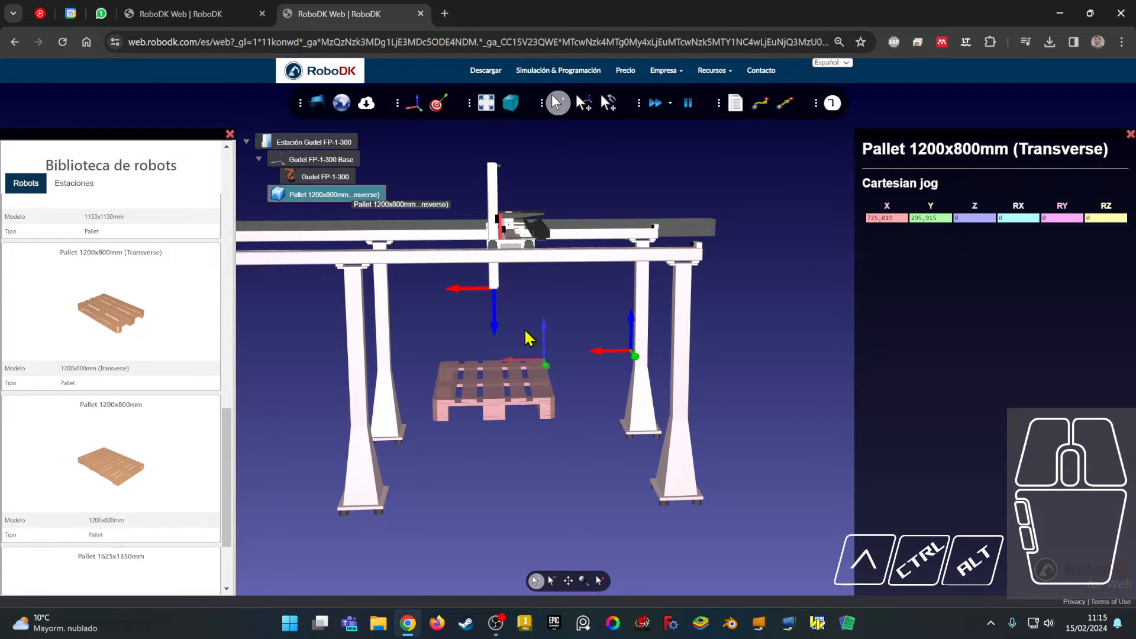
pyautogui.moveTo(586, 385); pyautogui.dragTo(431, 394, button='right')
# Step: Select the Gudel robot, retract joint θ3 to 0, extend it to 500, and inspect the tool above the pallet
pyautogui.click(556, 175)
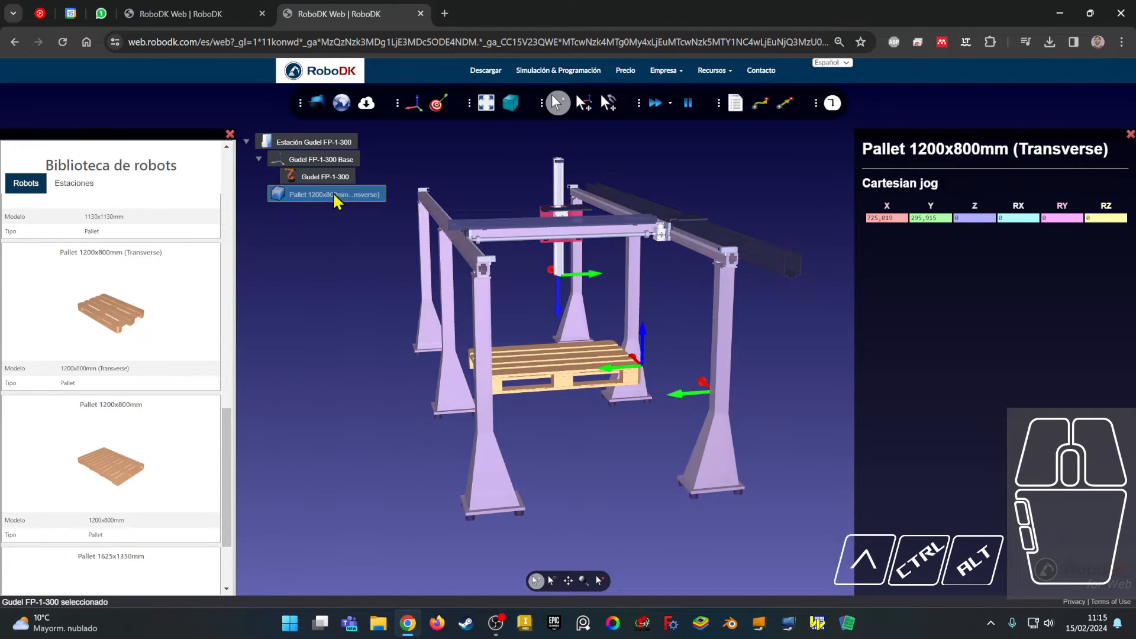
pyautogui.moveTo(337, 201)
pyautogui.mouseDown()
pyautogui.moveTo(310, 184)
pyautogui.moveTo(329, 190)
pyautogui.mouseUp()
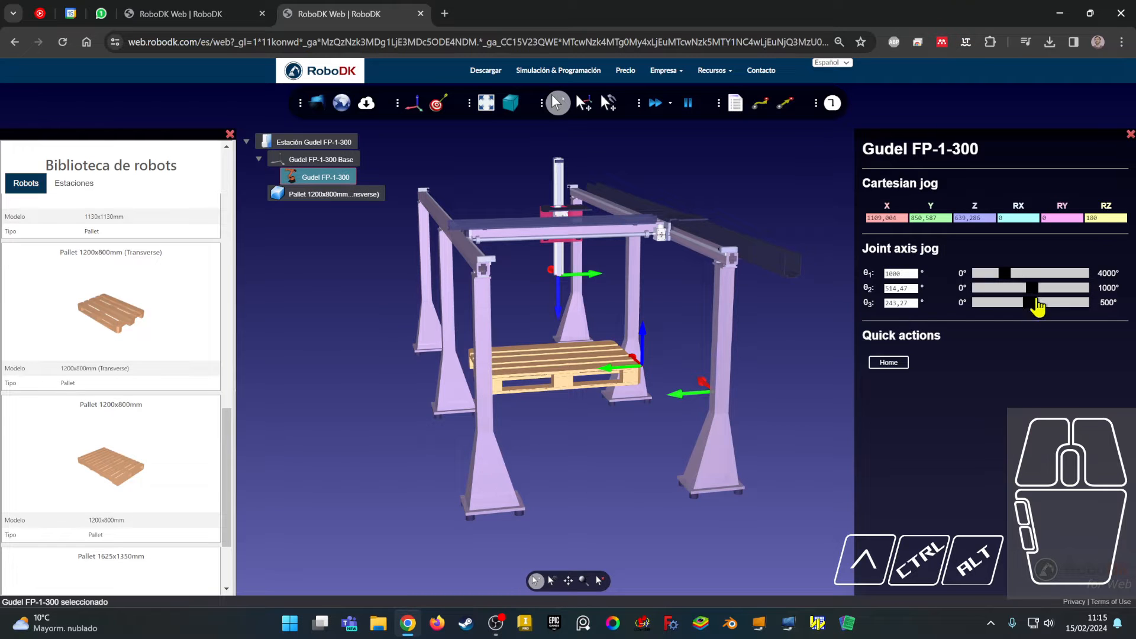
pyautogui.moveTo(1028, 306); pyautogui.dragTo(961, 315)
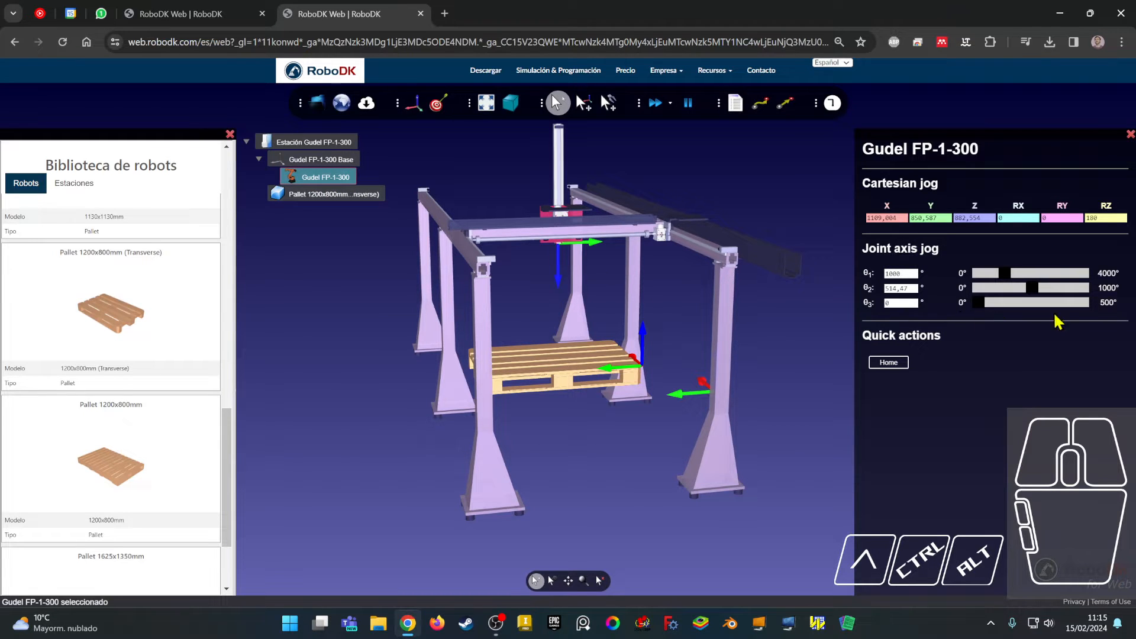
pyautogui.moveTo(822, 324); pyautogui.dragTo(534, 328)
pyautogui.moveTo(644, 342); pyautogui.dragTo(513, 306, button='right')
pyautogui.scroll(2, 513, 306)
pyautogui.scroll(8, 514, 307)
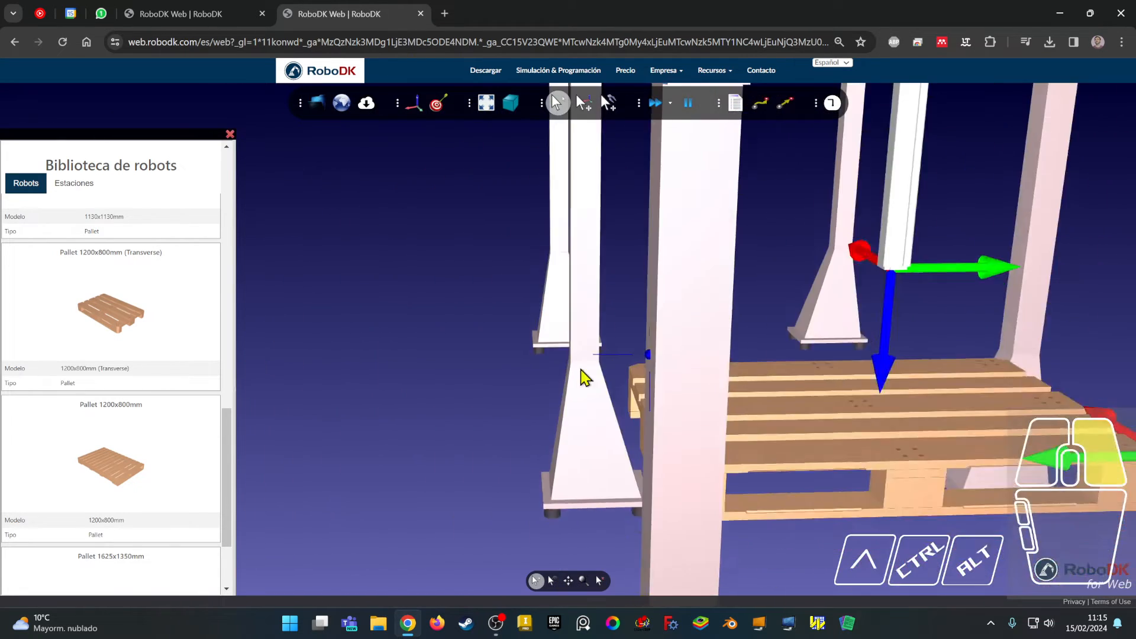
pyautogui.scroll(-5, 535, 348)
pyautogui.scroll(-5, 674, 312)
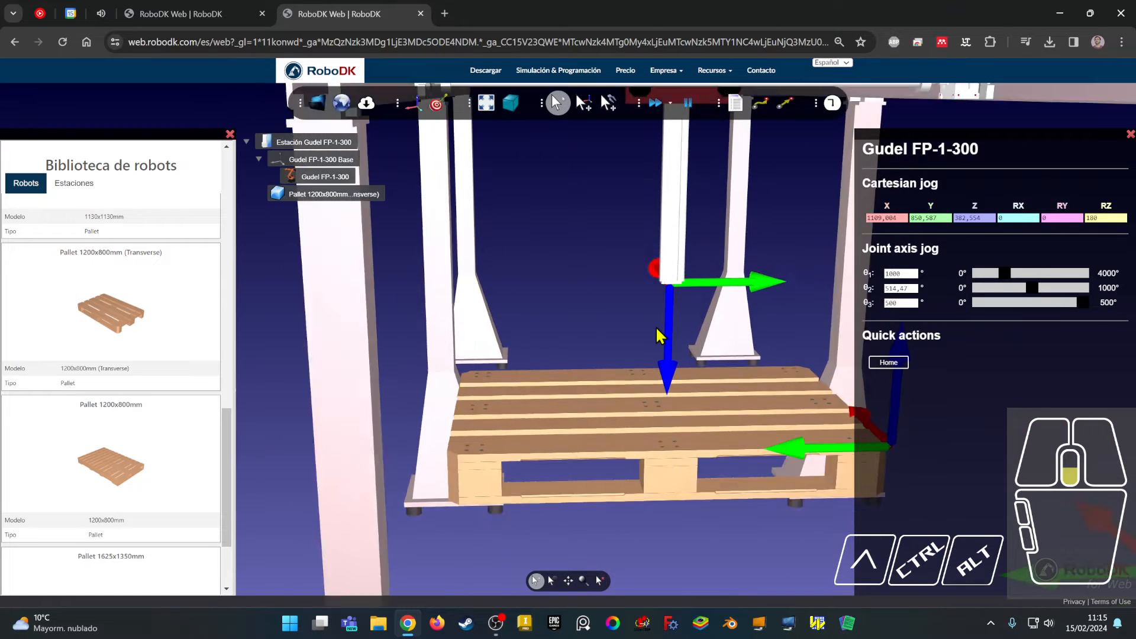
pyautogui.moveTo(647, 332); pyautogui.dragTo(698, 323, button='right')
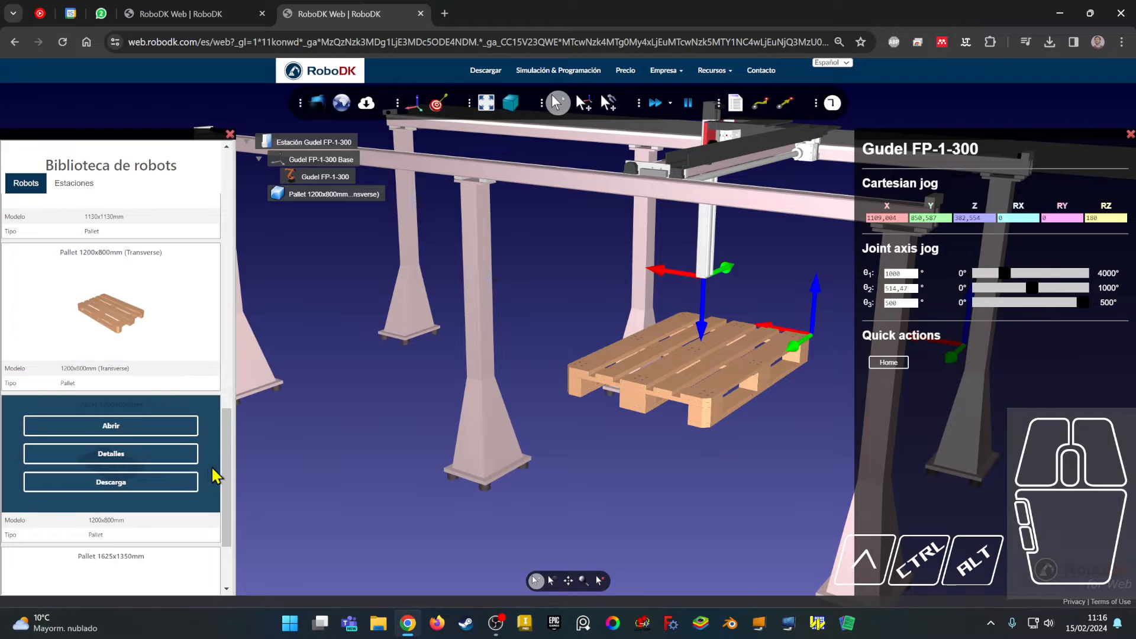
# Step: Reopen the robot library and filter it by the type Herramienta
pyautogui.moveTo(224, 471); pyautogui.dragTo(219, 163)
pyautogui.click(230, 134)
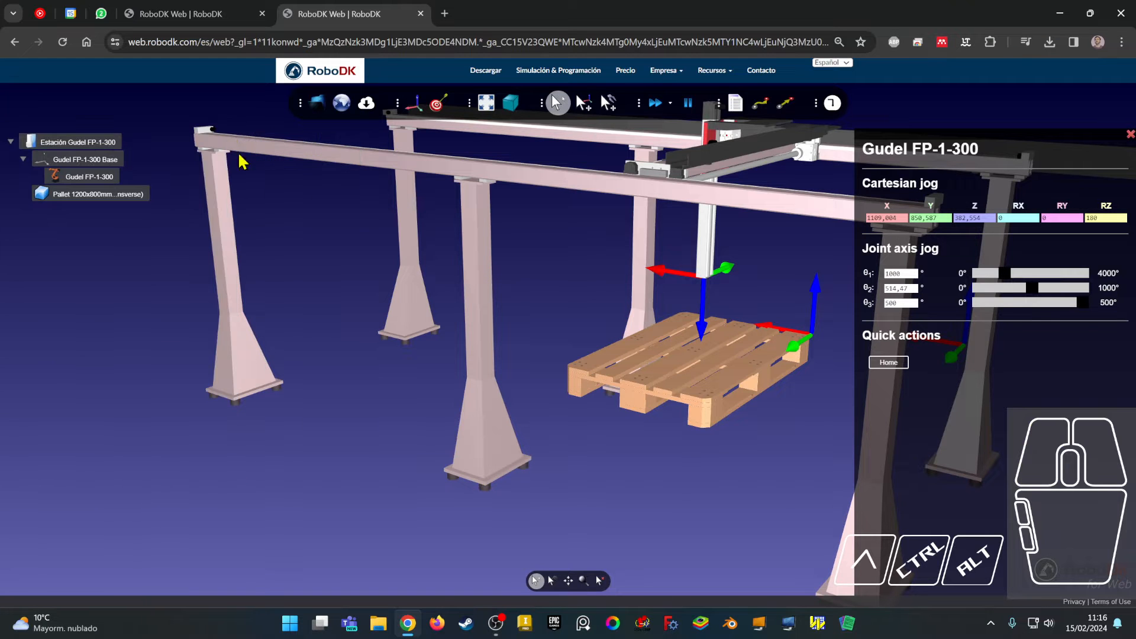
pyautogui.moveTo(378, 224); pyautogui.dragTo(373, 189, button='right')
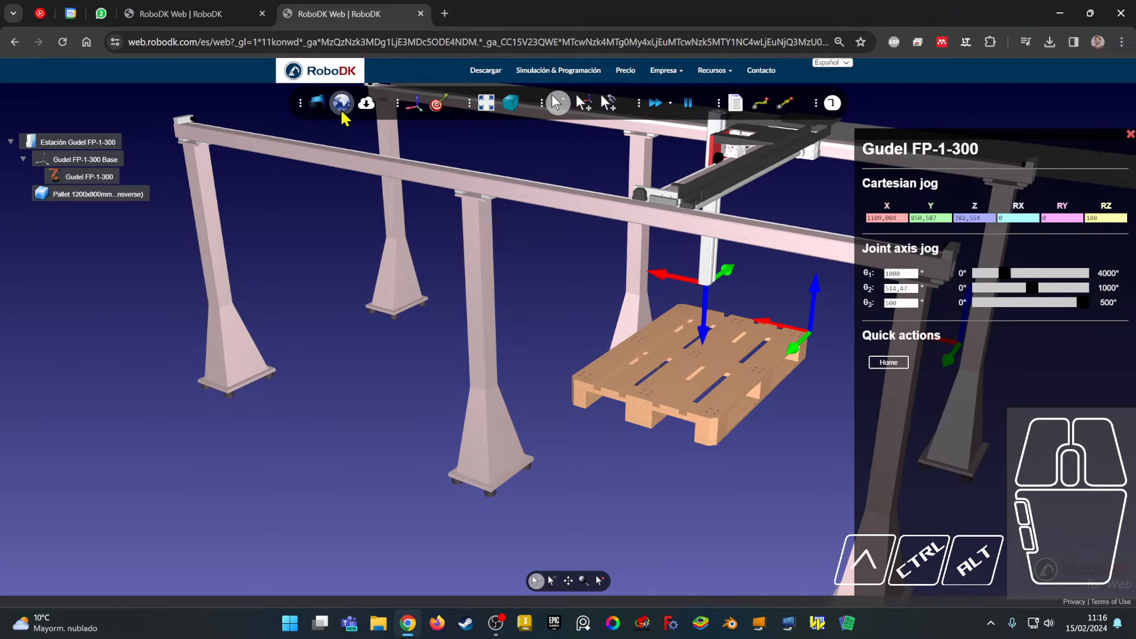
pyautogui.click(342, 104)
pyautogui.moveTo(545, 319); pyautogui.dragTo(160, 297, button='right')
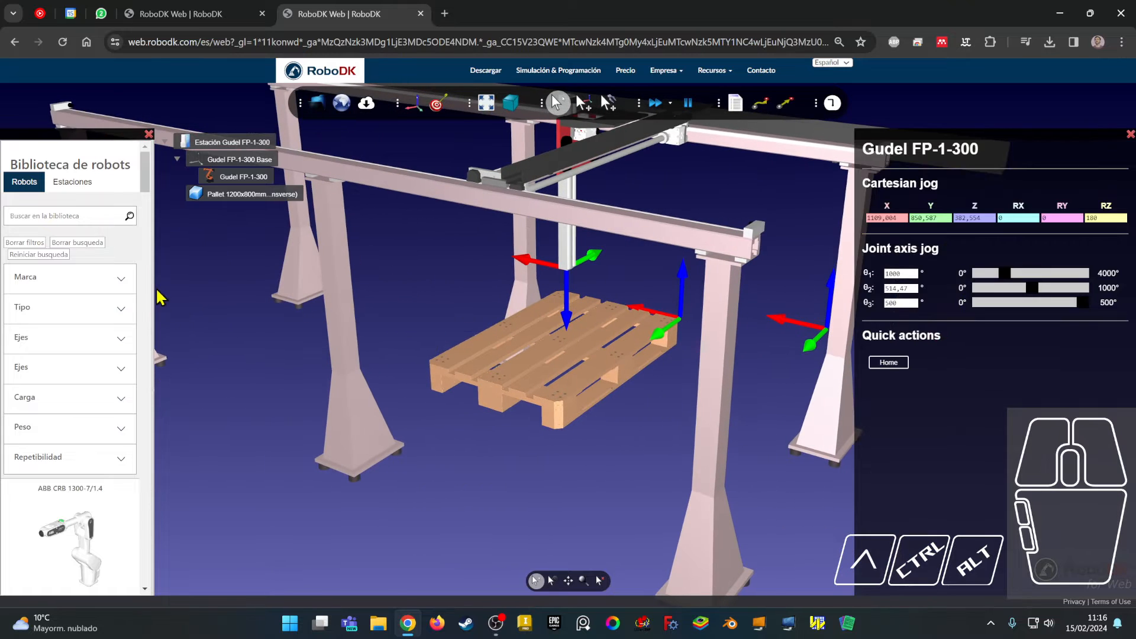
pyautogui.click(88, 308)
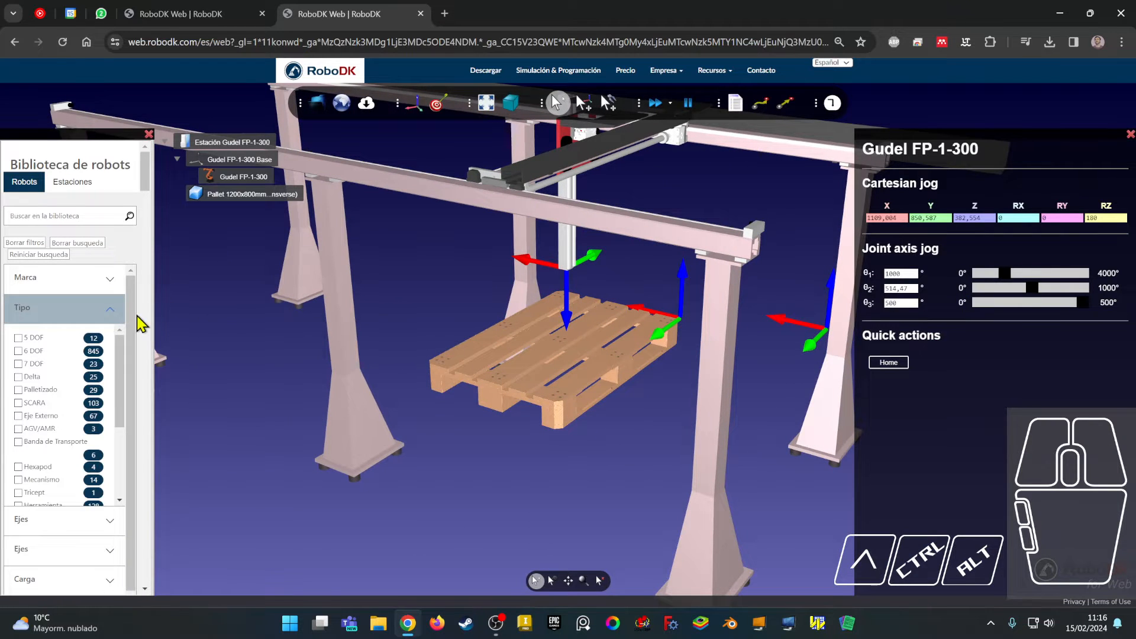
pyautogui.scroll(-1, 139, 338)
pyautogui.scroll(-3, 54, 419)
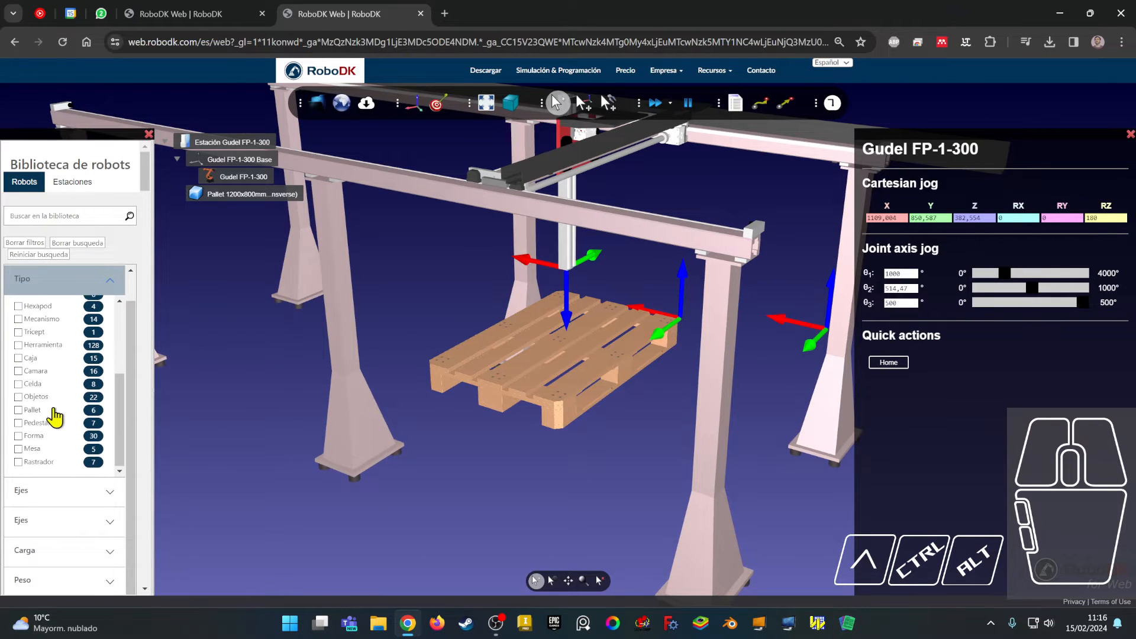
pyautogui.click(18, 344)
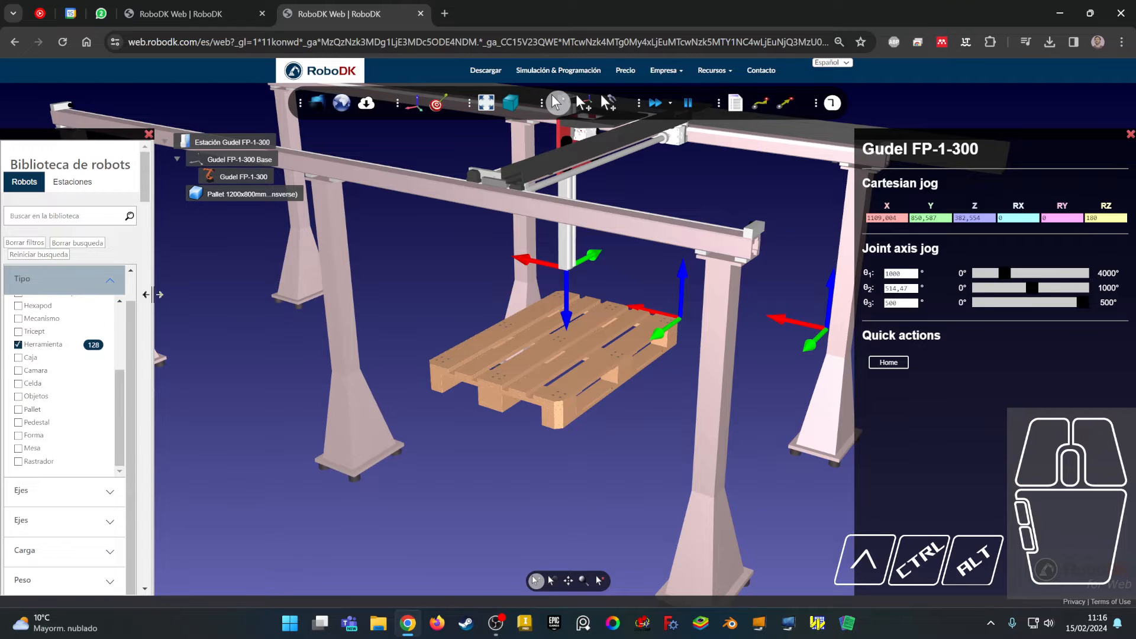
# Step: Find the OnRobot 2FGP20 Palletizer Gripper among the filtered tools and load it onto the Gudel robot
pyautogui.moveTo(144, 225); pyautogui.dragTo(144, 503)
pyautogui.moveTo(146, 346); pyautogui.dragTo(164, 443)
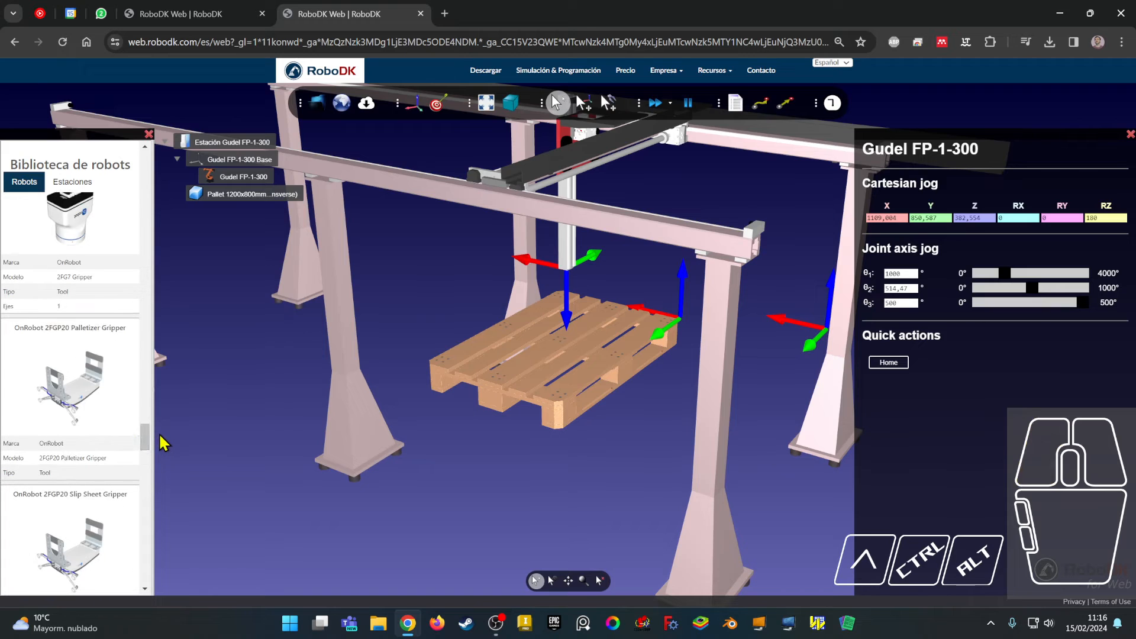
pyautogui.moveTo(100, 340)
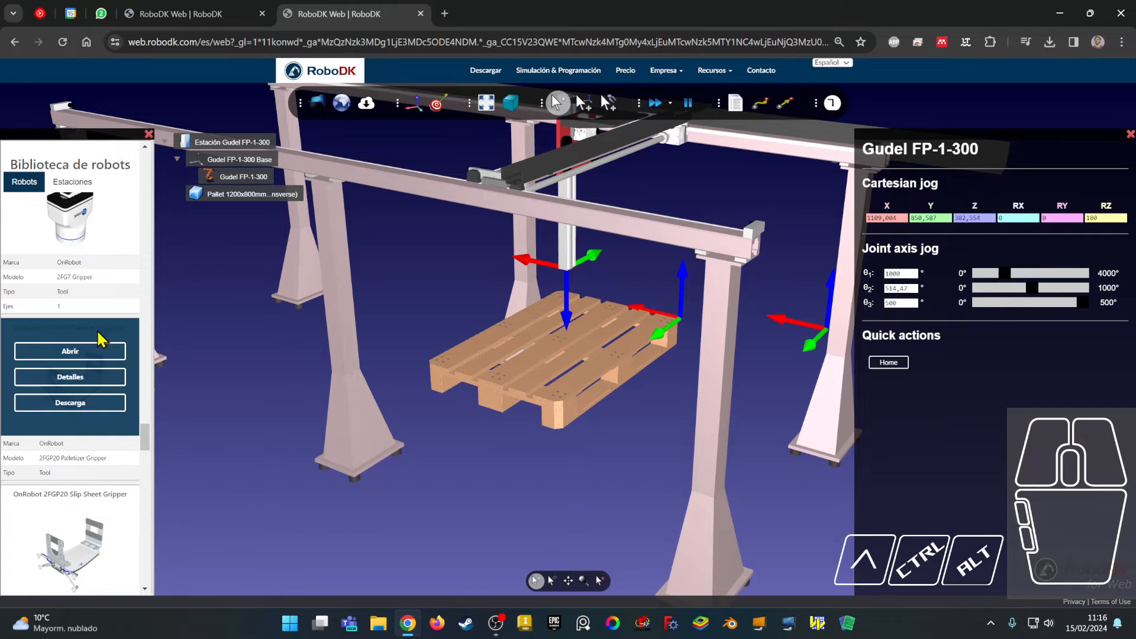
pyautogui.click(69, 353)
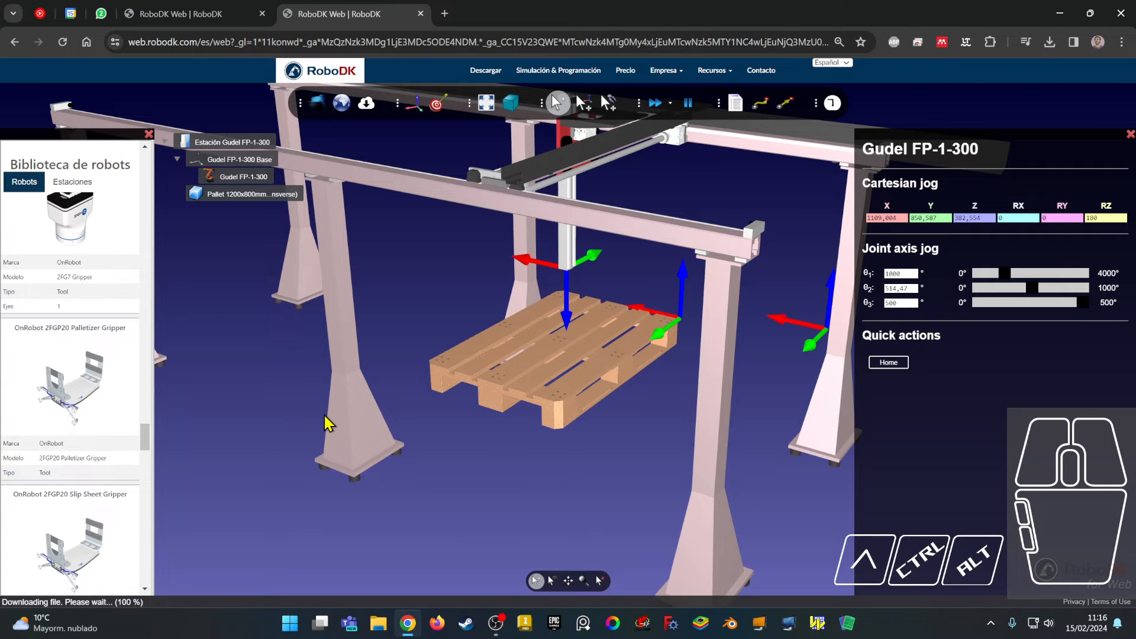
# Step: Move the pallet freely along its Y axis in the 3D view to centre it beneath the palletizer gripper
pyautogui.scroll(6, 622, 390)
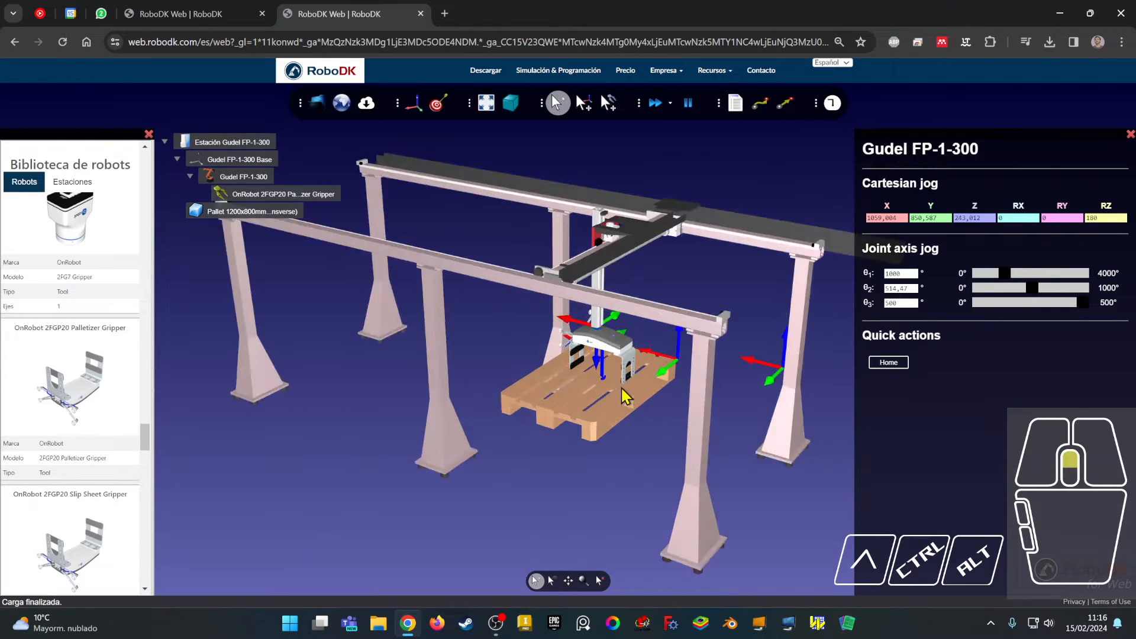
pyautogui.moveTo(536, 503); pyautogui.dragTo(447, 501)
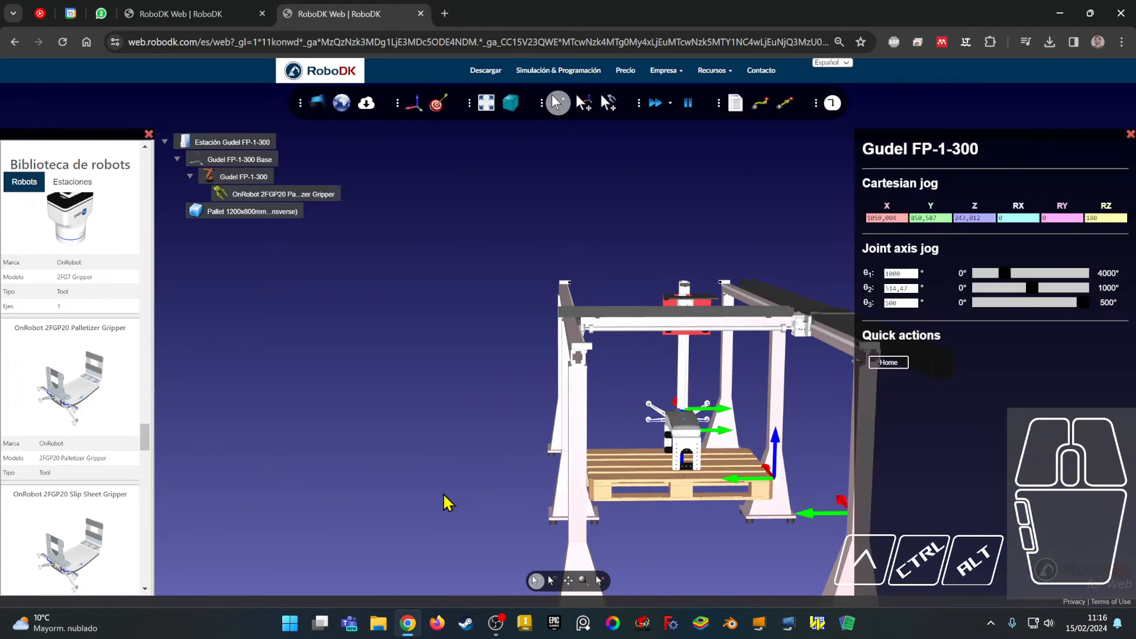
pyautogui.moveTo(657, 495); pyautogui.dragTo(729, 513, button='right')
pyautogui.scroll(5, 684, 461)
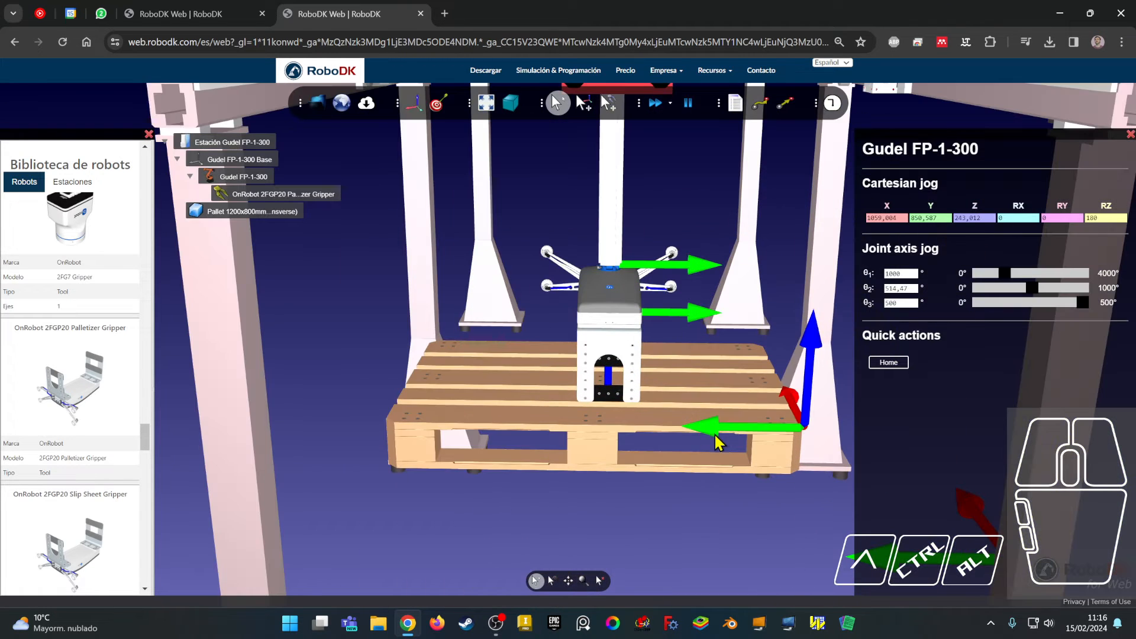
pyautogui.scroll(-4, 657, 486)
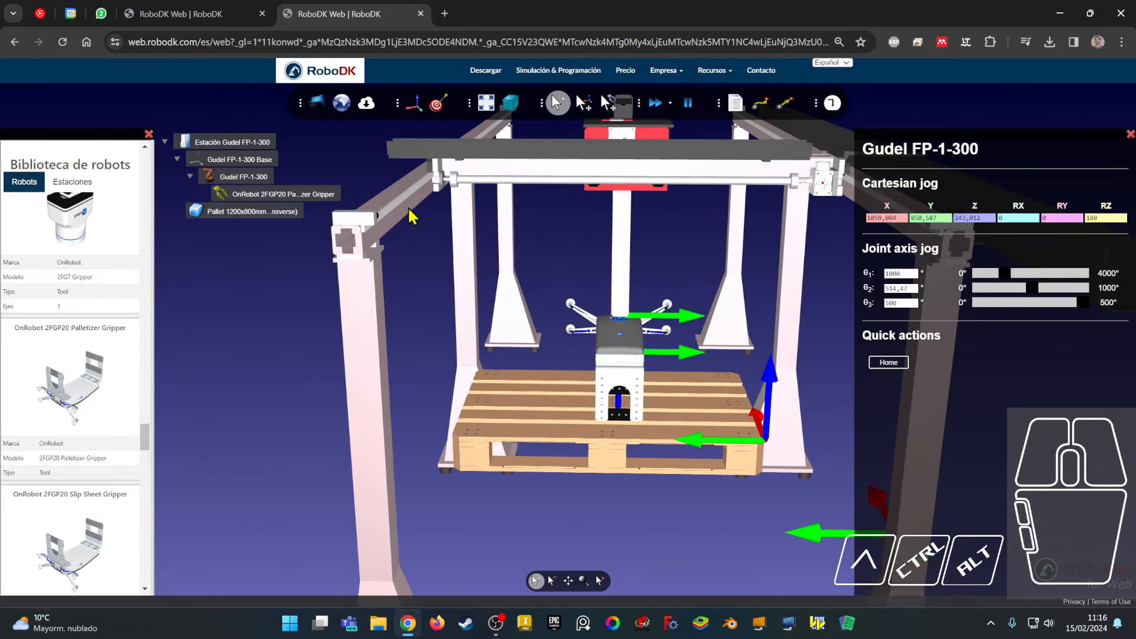
pyautogui.press('alt')
pyautogui.keyDown('alt'); pyautogui.moveTo(698, 450); pyautogui.dragTo(711, 450); pyautogui.keyUp('alt')
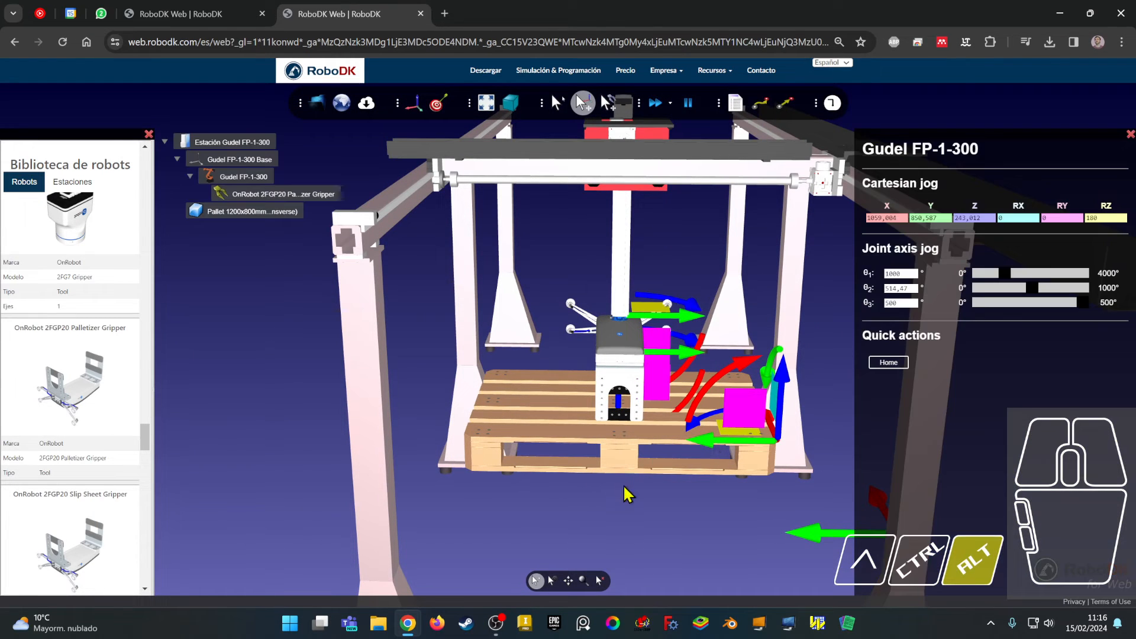
# Step: Check the gripper above the pallet, close the robot library, and download the station as a project file
pyautogui.moveTo(710, 450); pyautogui.dragTo(787, 489, button='right')
pyautogui.scroll(-2, 703, 483)
pyautogui.moveTo(703, 483)
pyautogui.mouseDown(button='right')
pyautogui.moveTo(704, 497)
pyautogui.moveTo(689, 477)
pyautogui.mouseUp(button='right')
pyautogui.scroll(-1, 709, 479)
pyautogui.rightClick(748, 474)
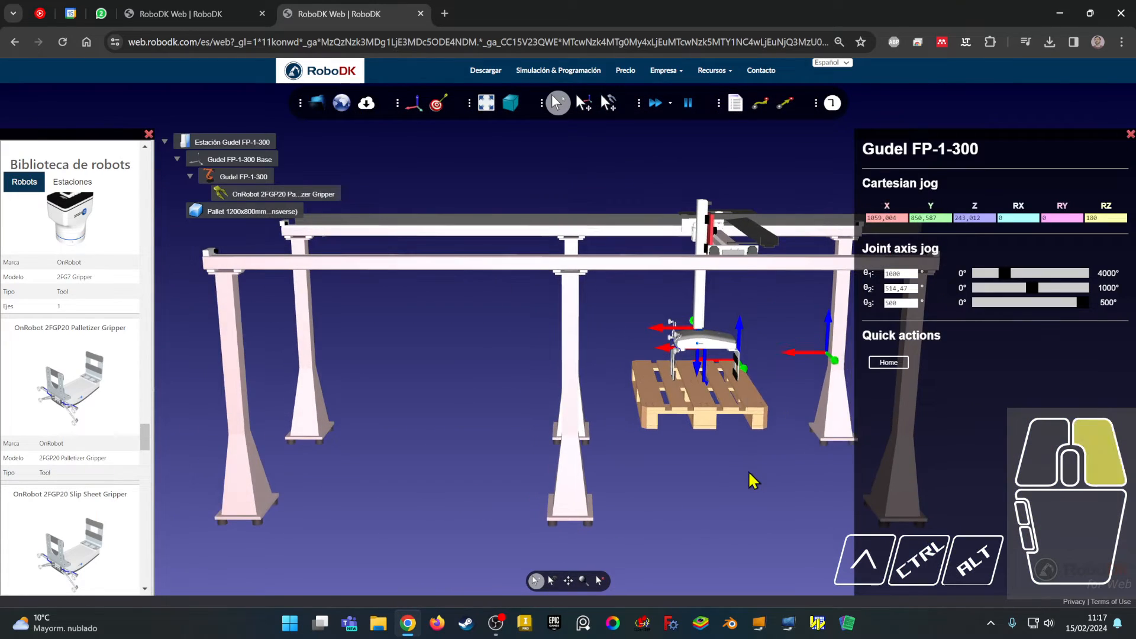
pyautogui.click(701, 484)
pyautogui.moveTo(513, 434); pyautogui.dragTo(400, 400, button='middle')
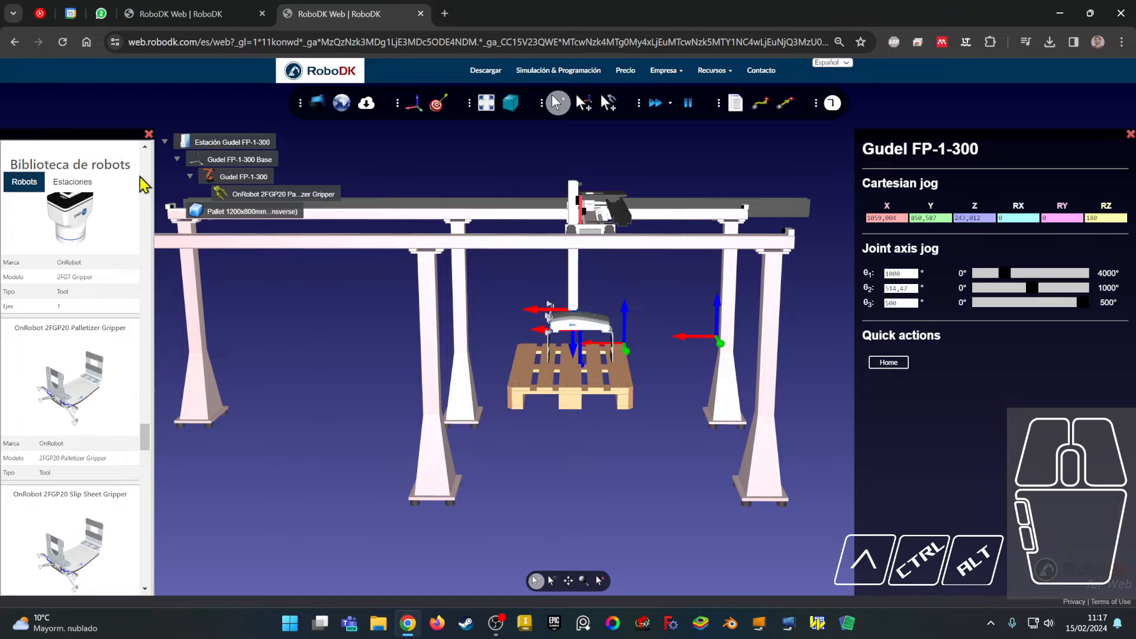
pyautogui.click(149, 135)
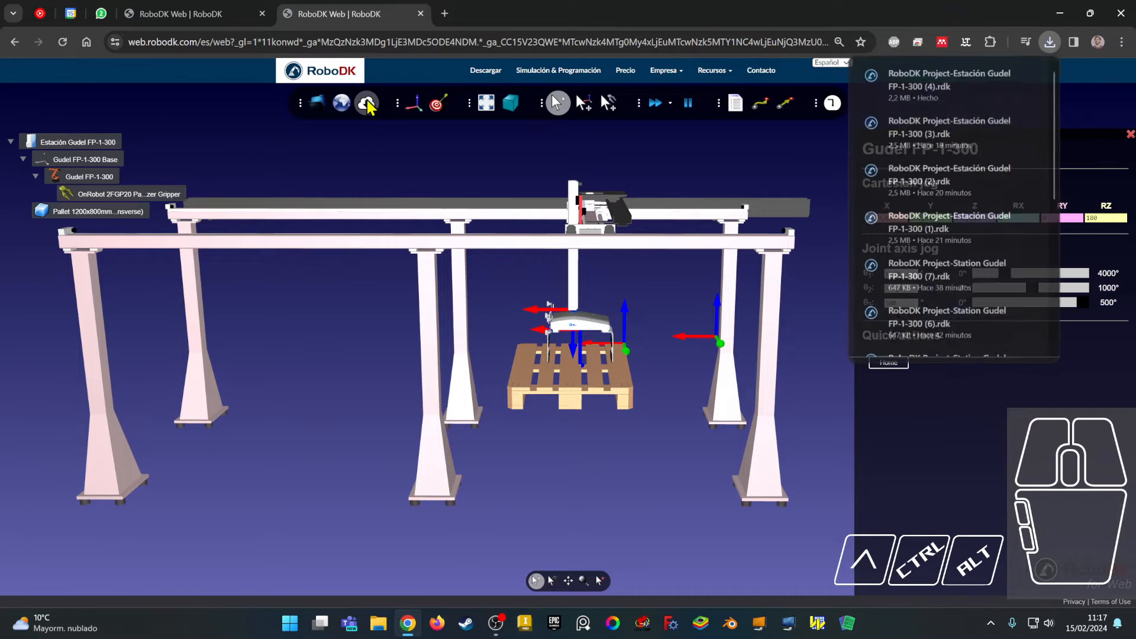
# Step: Filter the robot library by the type Banda de Transporte
pyautogui.click(328, 106)
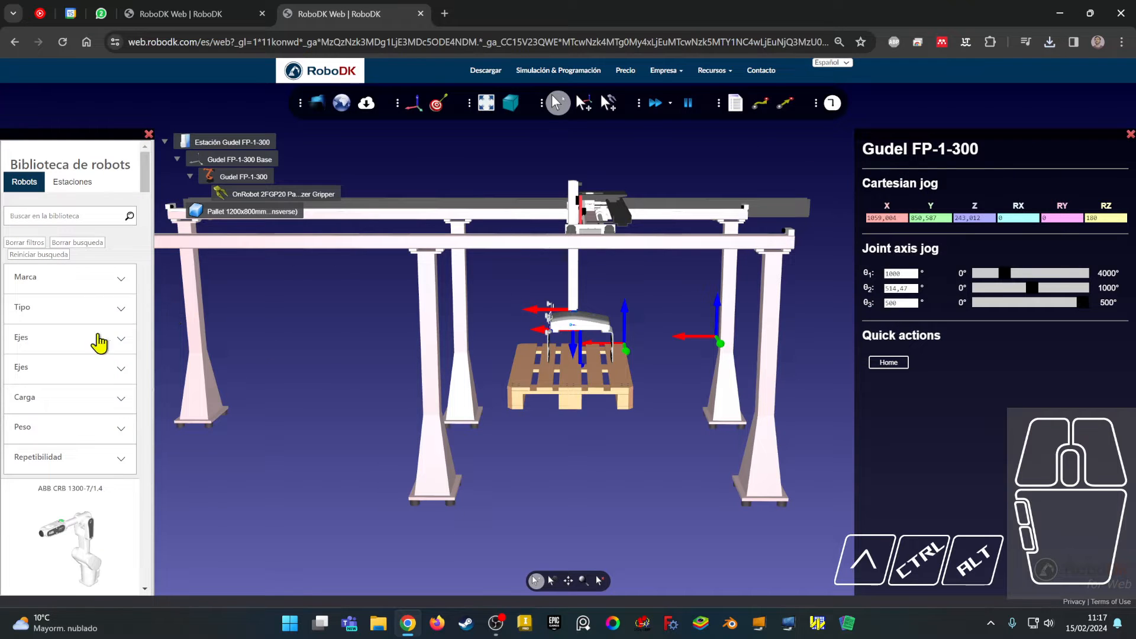
pyautogui.click(83, 318)
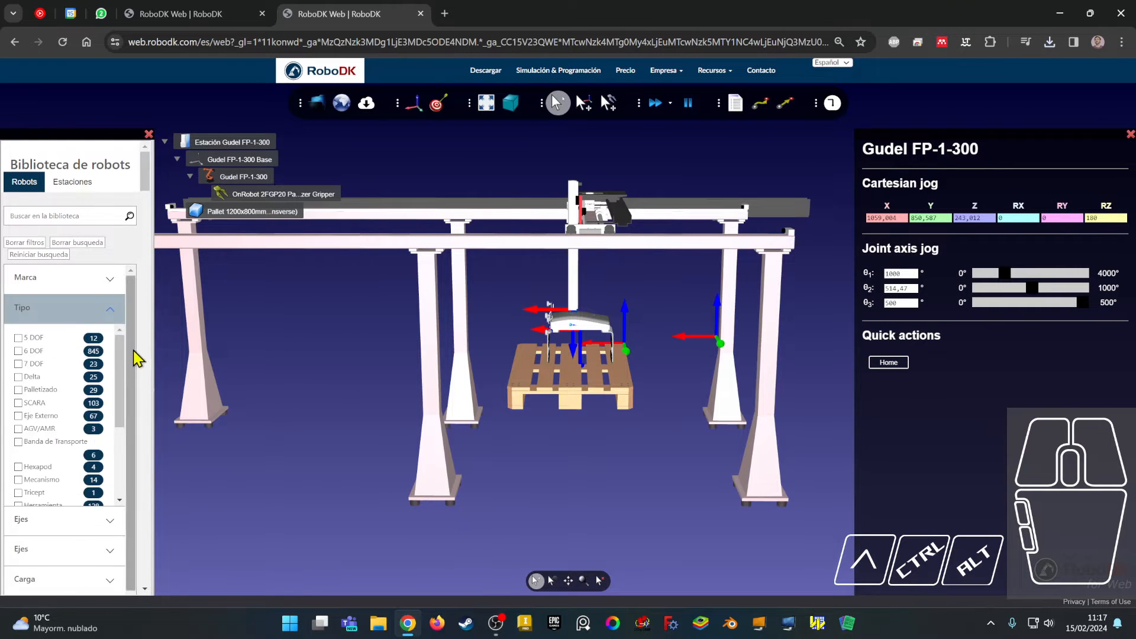
pyautogui.moveTo(132, 355); pyautogui.dragTo(132, 404)
pyautogui.scroll(-3, 120, 415)
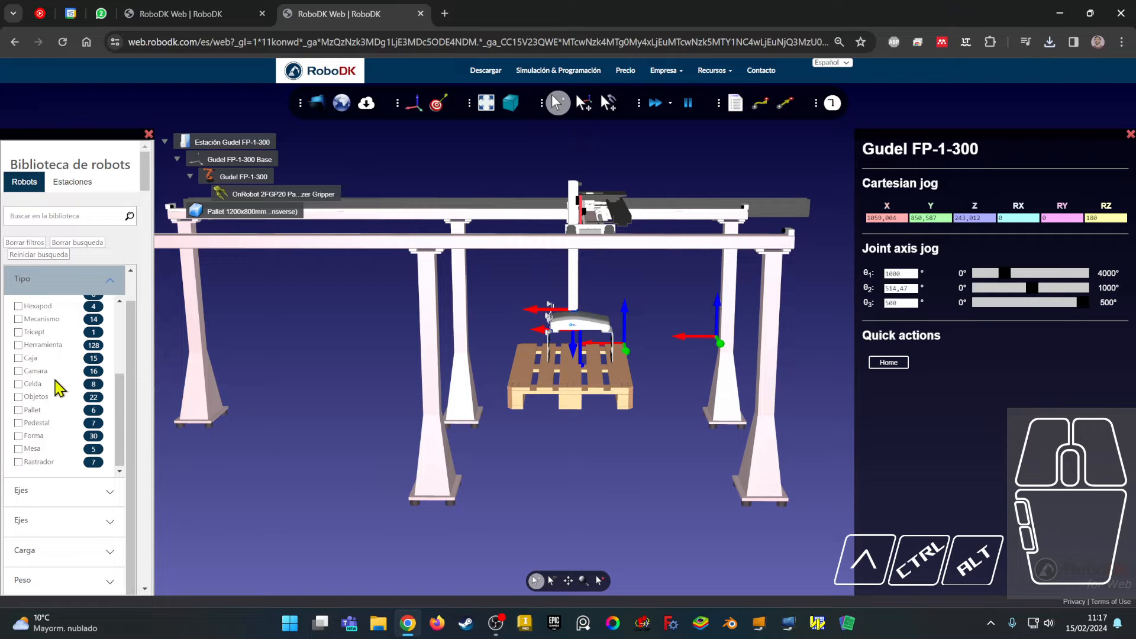
pyautogui.moveTo(120, 421); pyautogui.dragTo(120, 381)
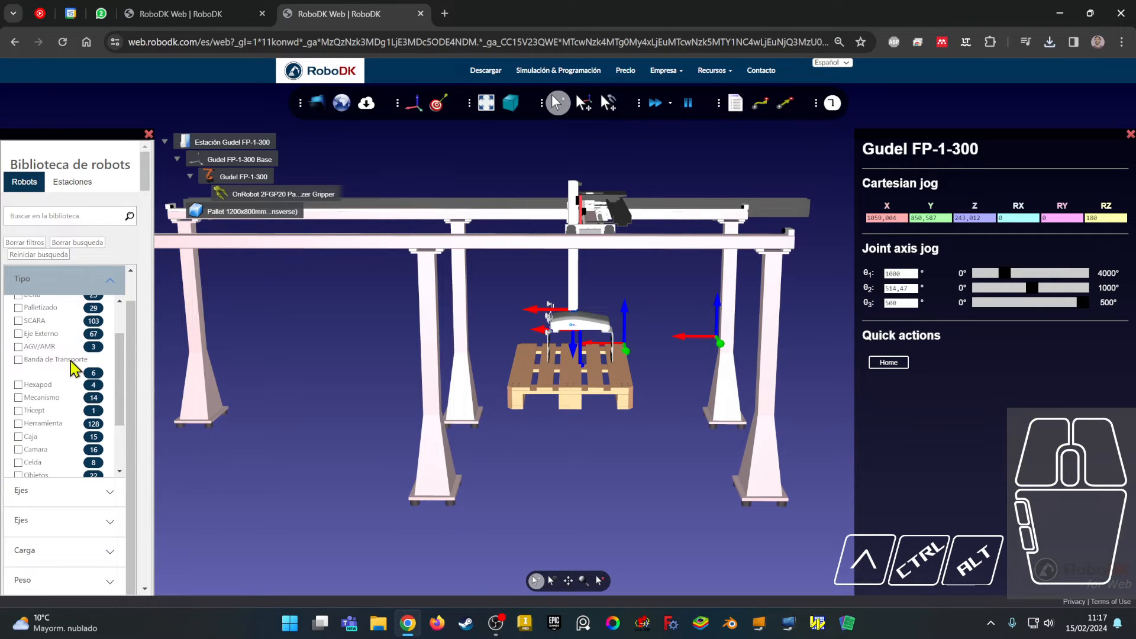
pyautogui.click(18, 362)
# Step: Browse the conveyor models in the library and open the Conveyor Belt Assembly (2m)
pyautogui.moveTo(144, 271); pyautogui.dragTo(145, 502)
pyautogui.moveTo(93, 365)
pyautogui.moveTo(85, 464)
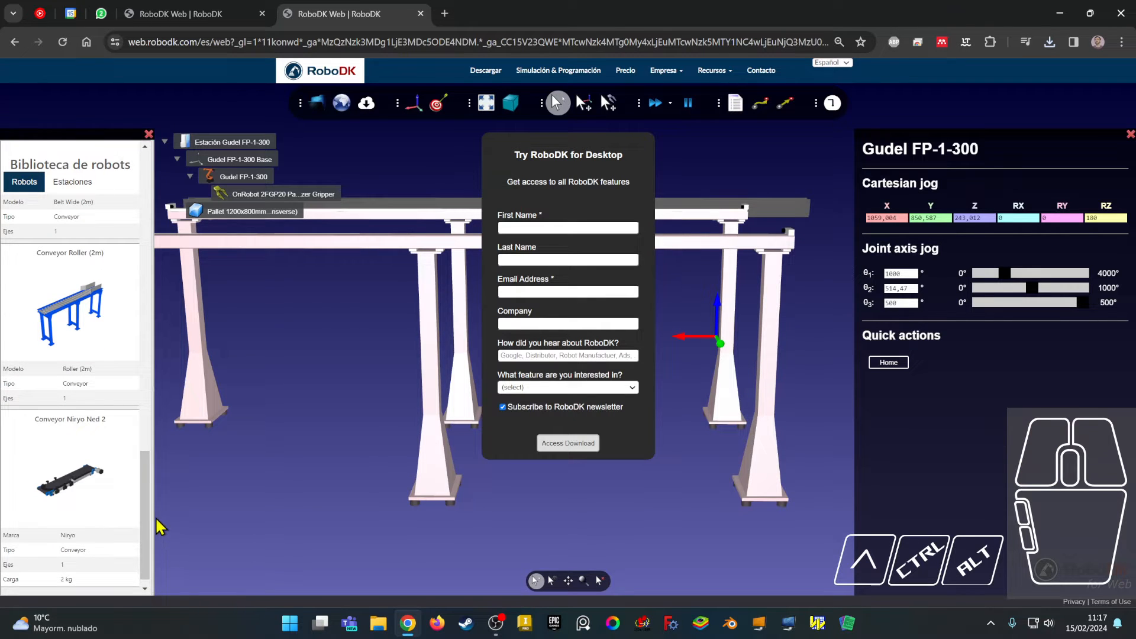
pyautogui.moveTo(148, 521); pyautogui.dragTo(142, 406)
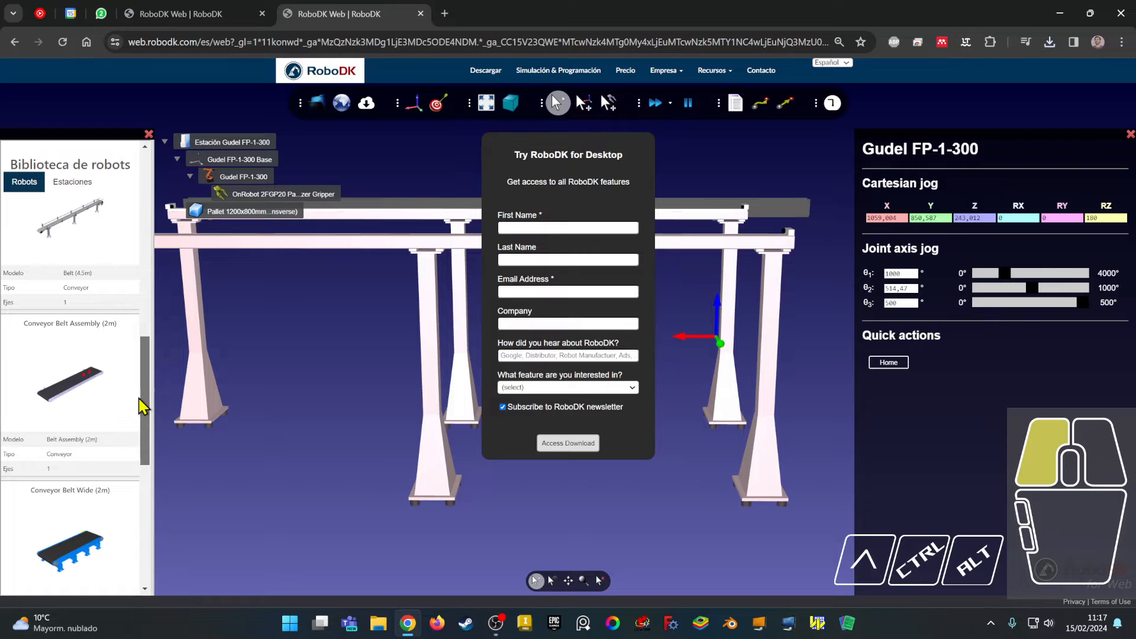
pyautogui.moveTo(33, 364)
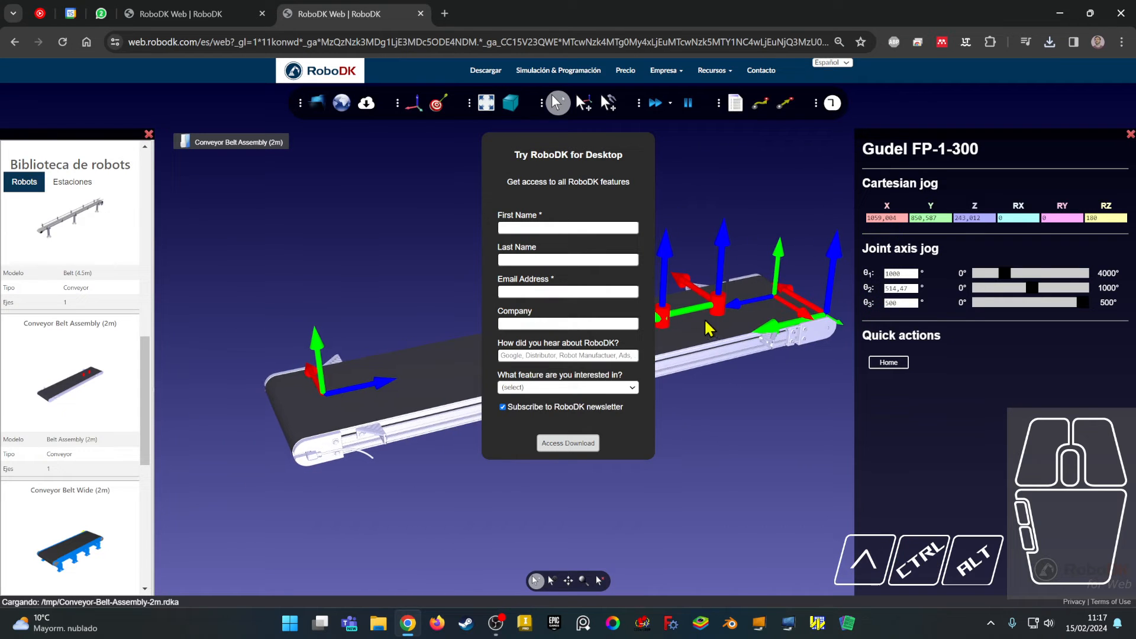
# Step: Look at the prepared station with conveyors in the other browser tab and return to the conveyor assembly
pyautogui.click(207, 138)
pyautogui.click(223, 16)
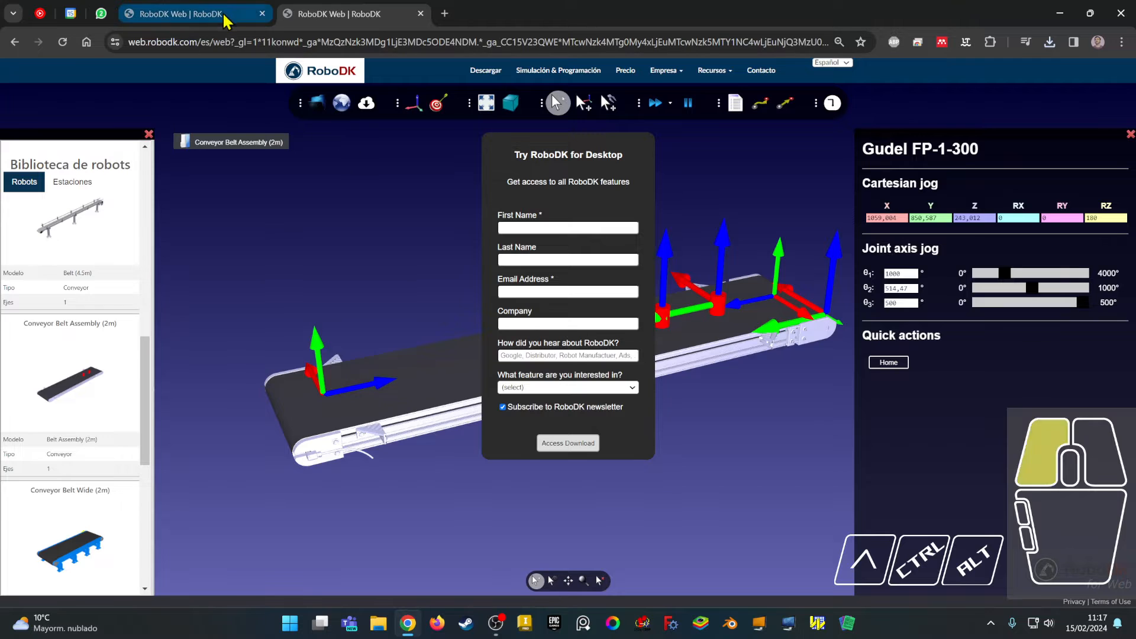
pyautogui.rightClick(398, 330)
pyautogui.moveTo(387, 321); pyautogui.dragTo(402, 304, button='right')
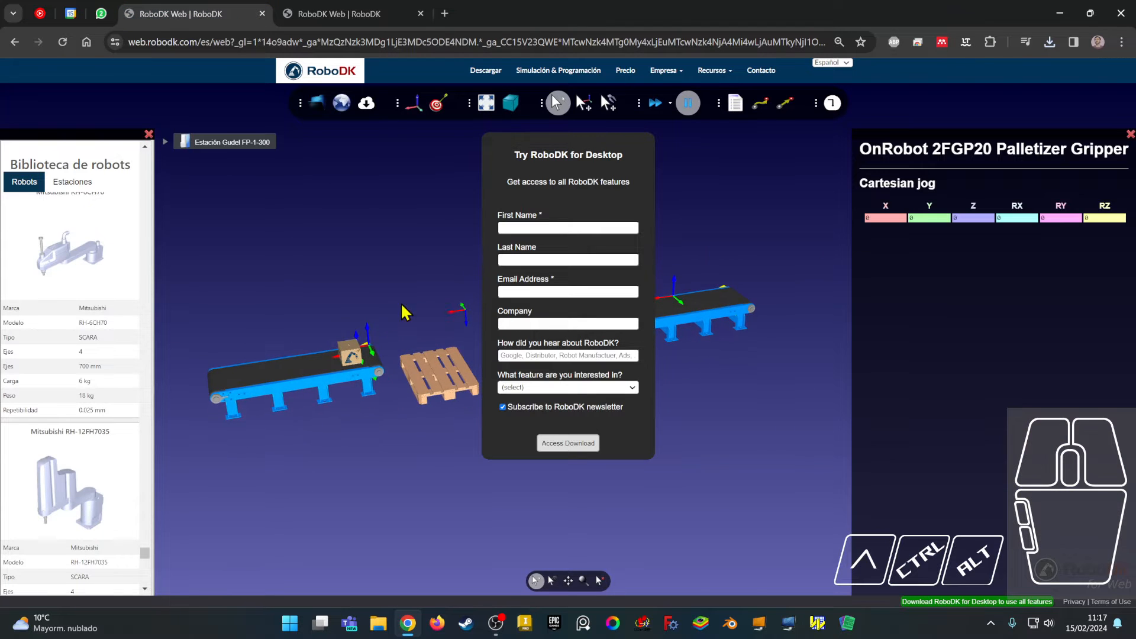
pyautogui.click(288, 11)
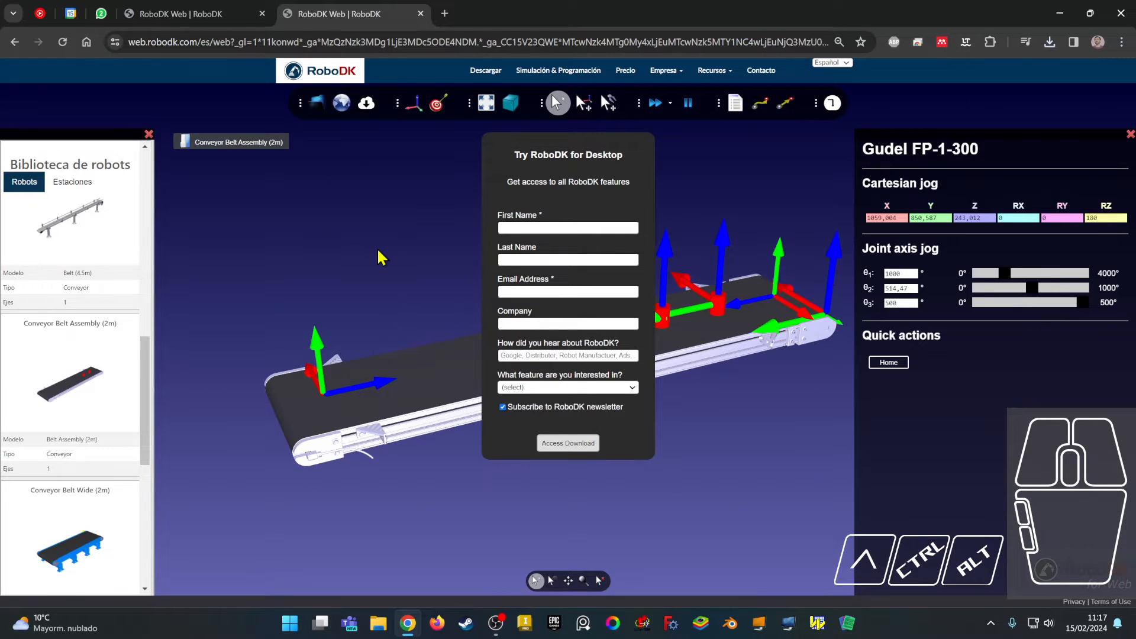
# Step: Close the robot library and reload RoboDK for Web to get an empty project
pyautogui.doubleClick(217, 143)
pyautogui.click(148, 134)
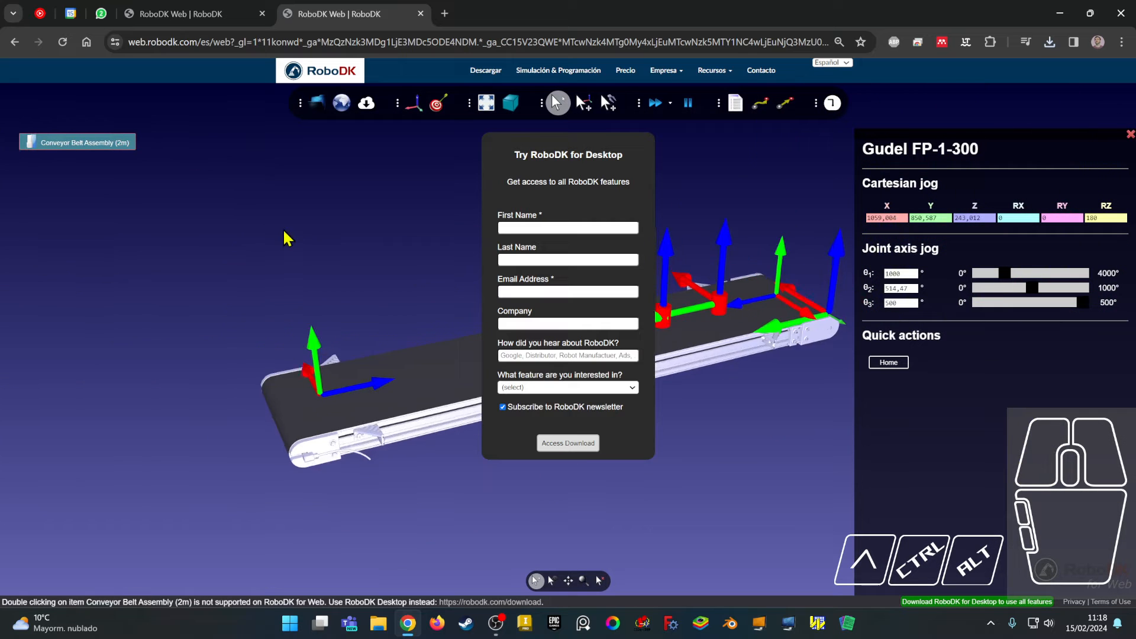
pyautogui.scroll(-2, 284, 237)
pyautogui.click(330, 282)
pyautogui.scroll(6, 330, 282)
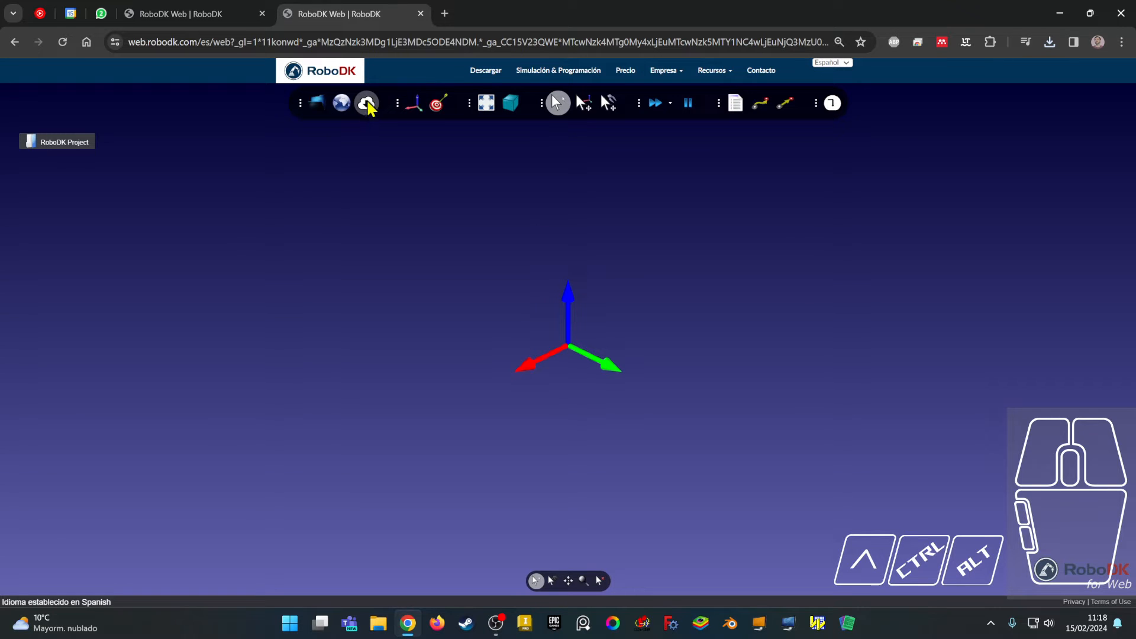
# Step: Open the saved file RoboDK Project-Estación Gudel FP-1-300 (4).rdk from the Descargas folder
pyautogui.click(317, 107)
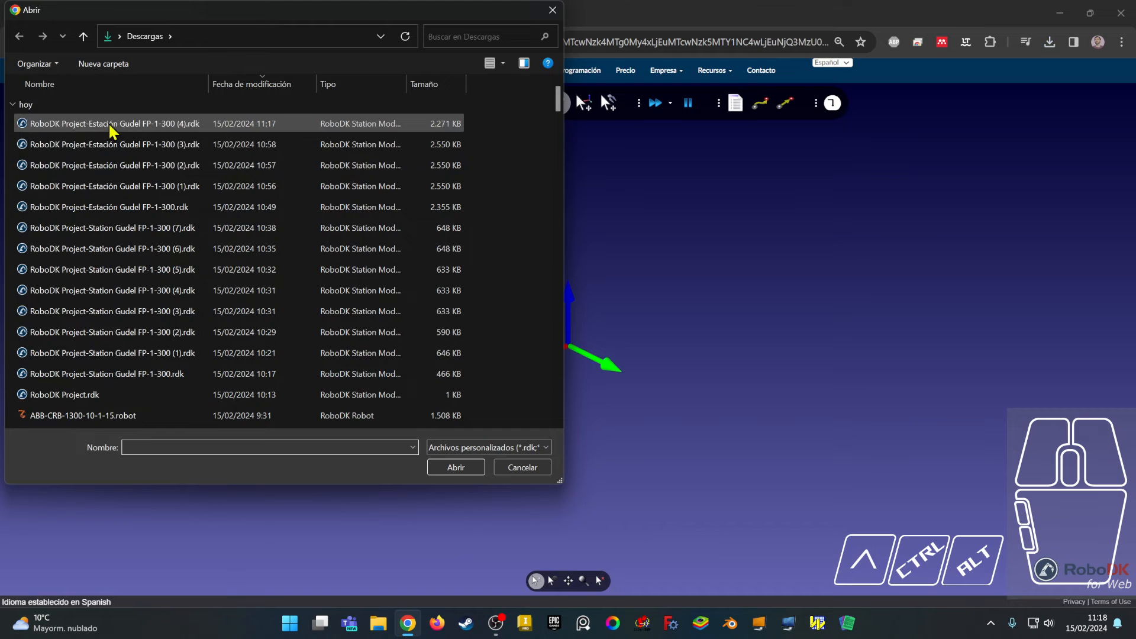
pyautogui.doubleClick(112, 123)
pyautogui.moveTo(561, 402); pyautogui.dragTo(699, 423, button='right')
# Step: Open the robot library for the restored station and show only the Banda de Transporte type
pyautogui.click(341, 104)
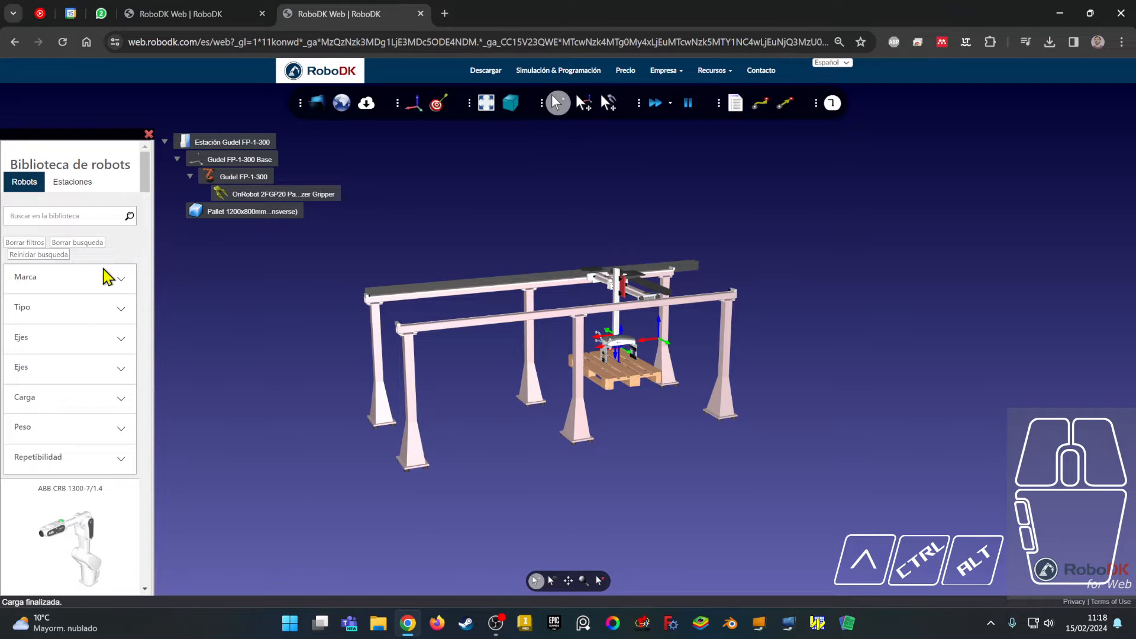
pyautogui.click(77, 308)
pyautogui.scroll(-3, 47, 450)
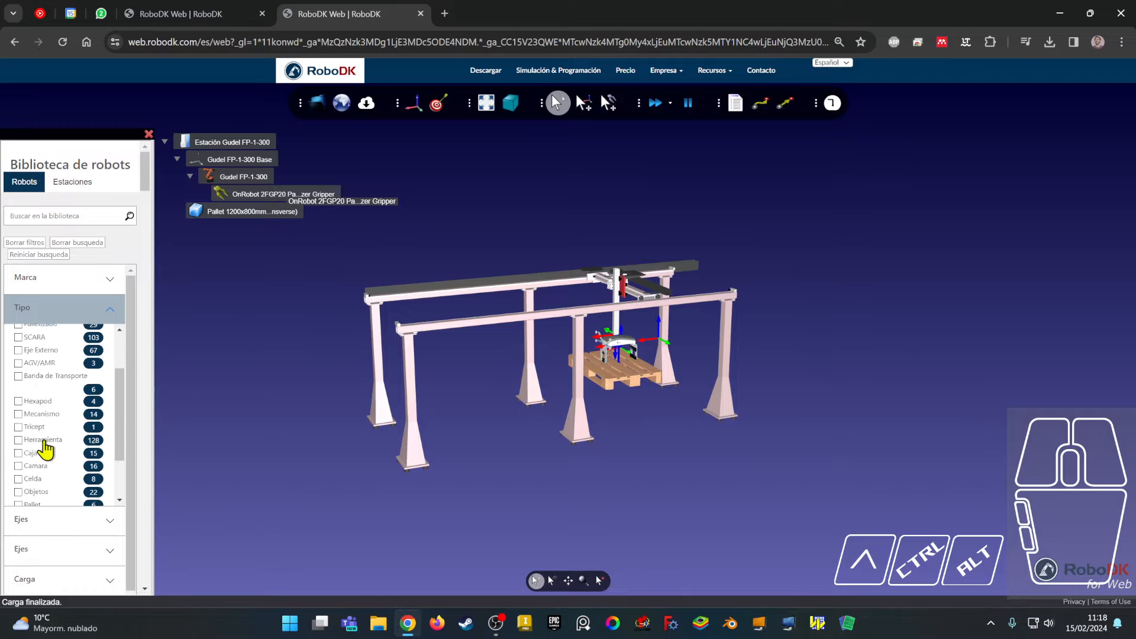
pyautogui.click(18, 375)
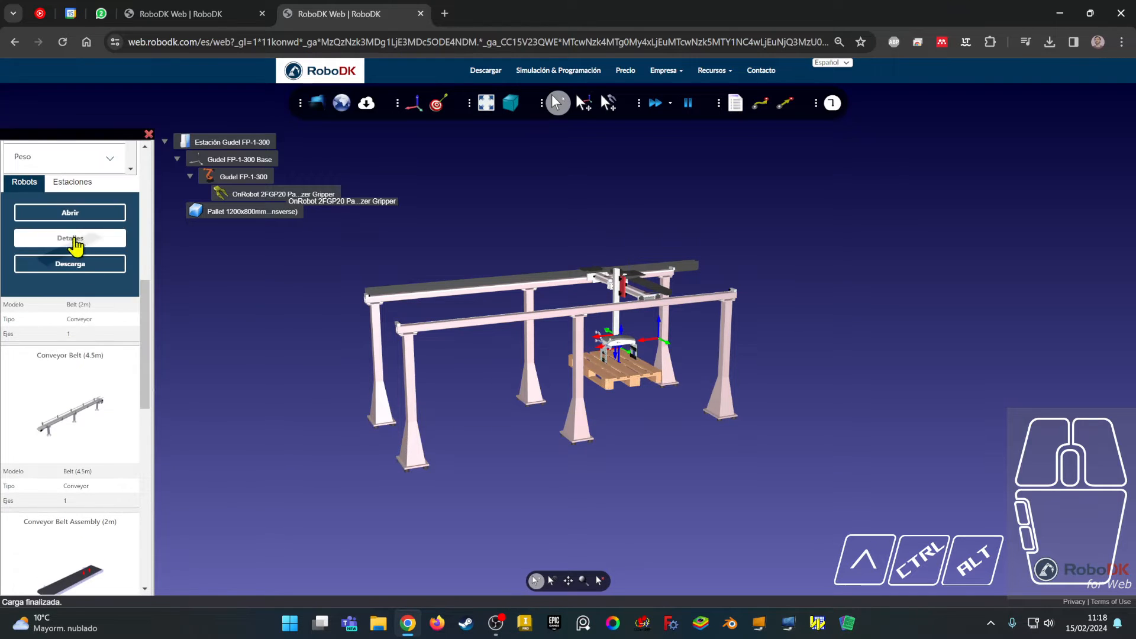
# Step: Add the Conveyor Belt (2m) from the library to the Gudel station and check its position beside the pallet
pyautogui.click(80, 234)
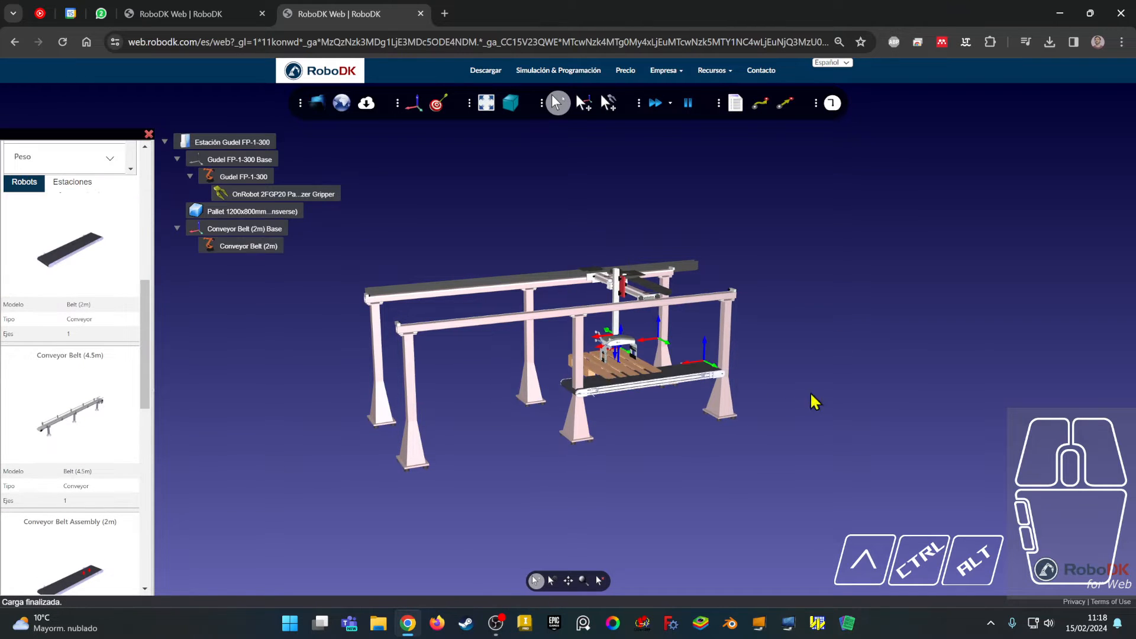
pyautogui.scroll(6, 769, 407)
pyautogui.moveTo(726, 412); pyautogui.dragTo(450, 404, button='right')
pyautogui.scroll(6, 512, 397)
pyautogui.moveTo(482, 403); pyautogui.dragTo(620, 421)
pyautogui.scroll(-3, 594, 419)
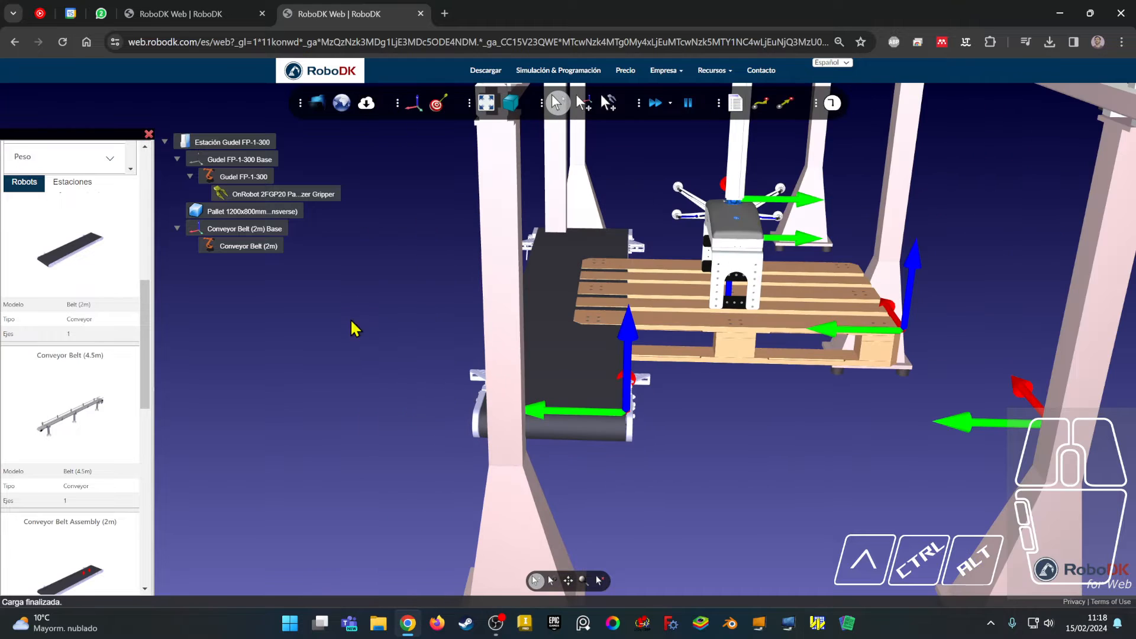
# Step: Move the Conveyor Belt (2m) Base along its Y axis to about 656 so the belt lines up with the pallet
pyautogui.click(253, 248)
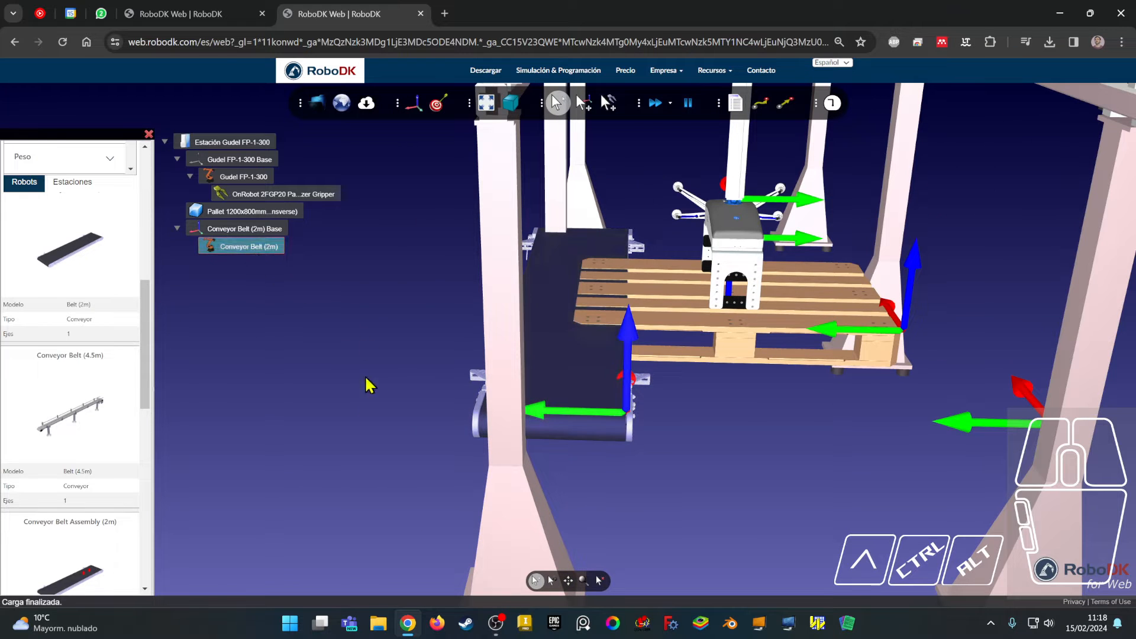
pyautogui.moveTo(632, 447); pyautogui.dragTo(609, 445, button='right')
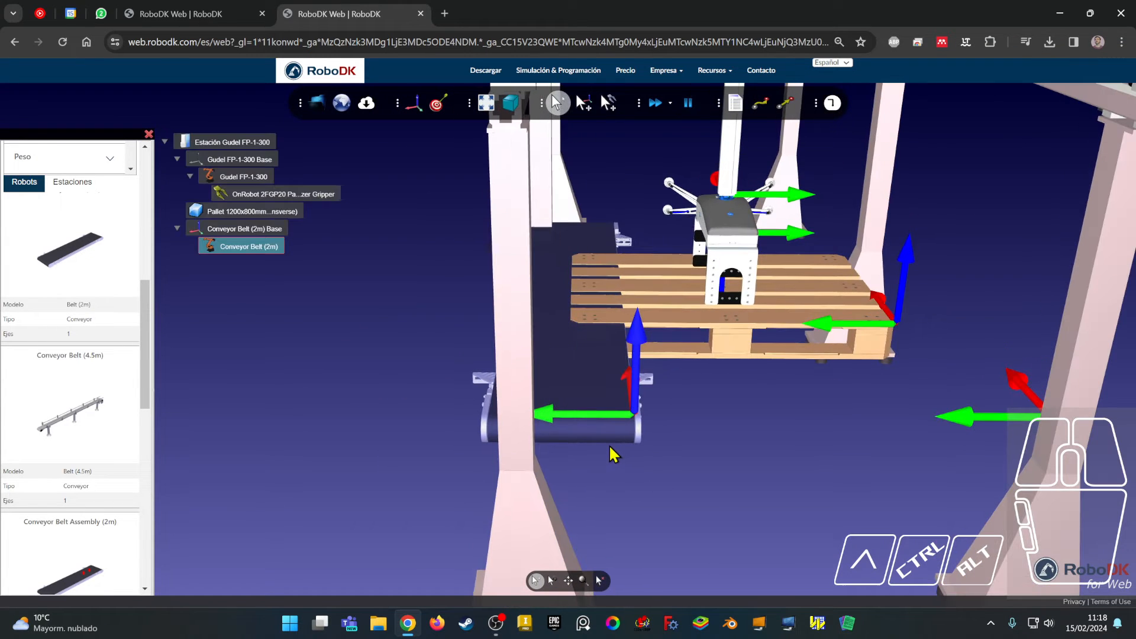
pyautogui.press('alt')
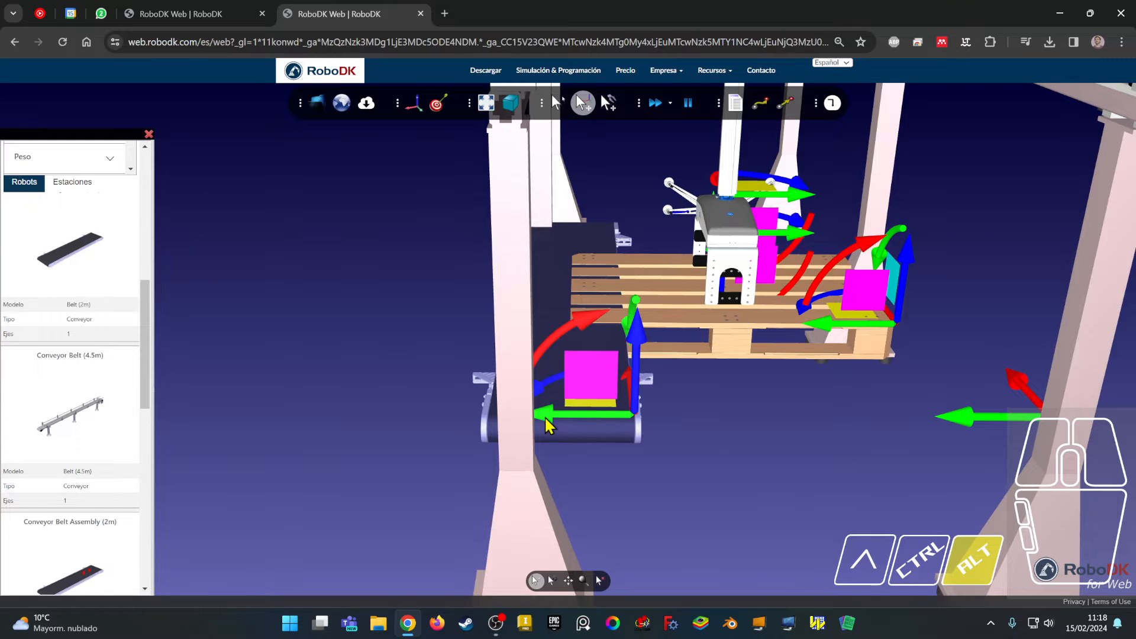
pyautogui.keyDown('alt'); pyautogui.moveTo(552, 414); pyautogui.dragTo(751, 439); pyautogui.keyUp('alt')
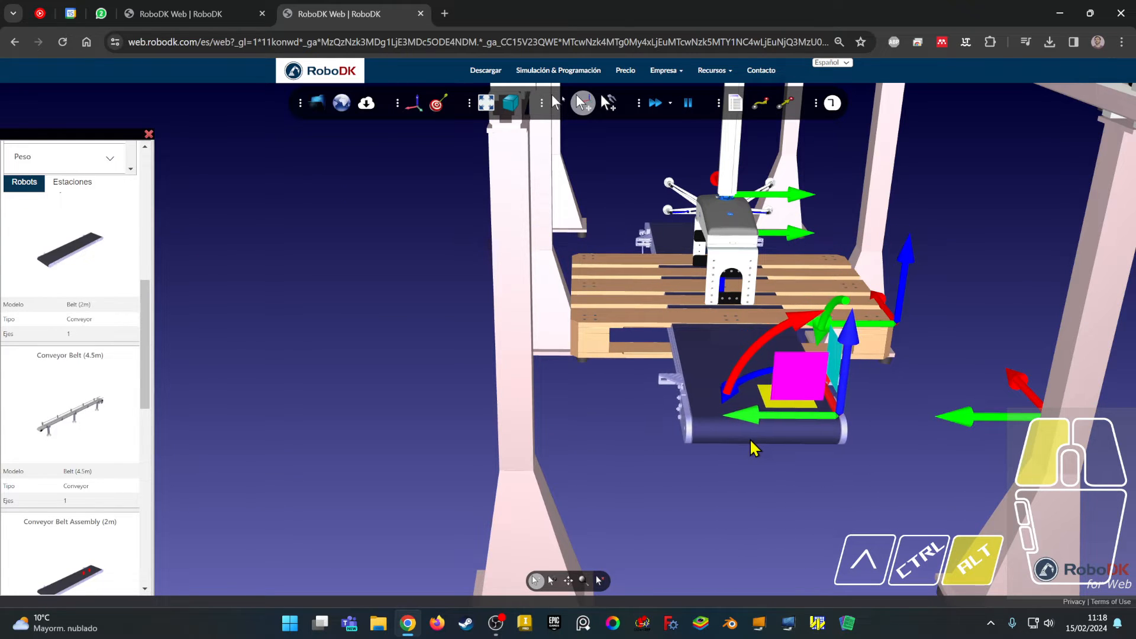
# Step: Shift the conveyor base along its X axis, outward from under the gantry
pyautogui.moveTo(705, 451); pyautogui.dragTo(840, 453, button='right')
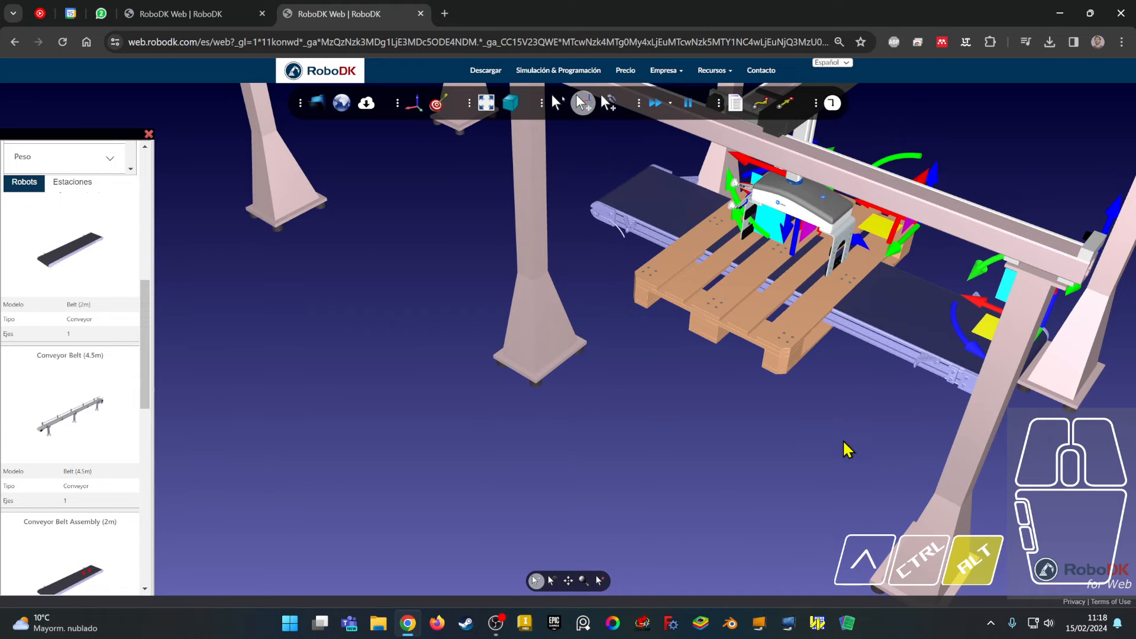
pyautogui.moveTo(882, 422); pyautogui.dragTo(939, 397, button='right')
pyautogui.keyDown('alt'); pyautogui.moveTo(962, 220); pyautogui.dragTo(1060, 246); pyautogui.keyUp('alt')
pyautogui.moveTo(1001, 325); pyautogui.dragTo(801, 298, button='right')
# Step: Raise the conveyor base slightly along its Z axis to about 3.4 and check its height beside the pallet
pyautogui.press('alt')
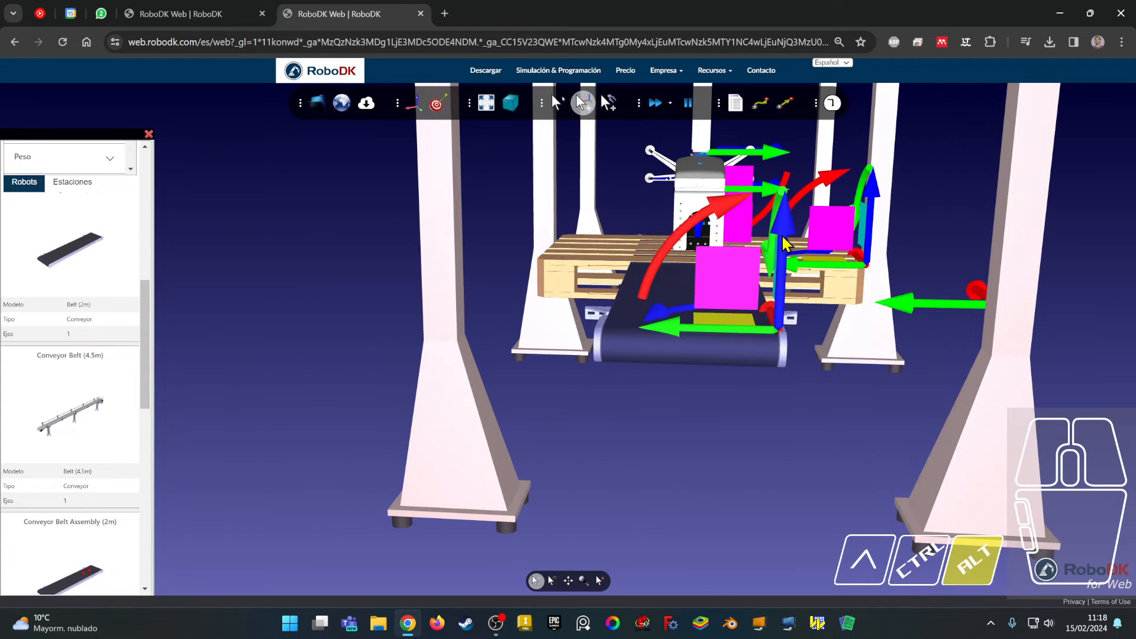
pyautogui.keyDown('alt'); pyautogui.moveTo(782, 236); pyautogui.dragTo(789, 224); pyautogui.keyUp('alt')
pyautogui.keyDown('alt'); pyautogui.moveTo(573, 339); pyautogui.dragTo(696, 376, button='right'); pyautogui.keyUp('alt')
pyautogui.keyDown('alt'); pyautogui.moveTo(739, 346); pyautogui.dragTo(604, 208, button='middle'); pyautogui.keyUp('alt')
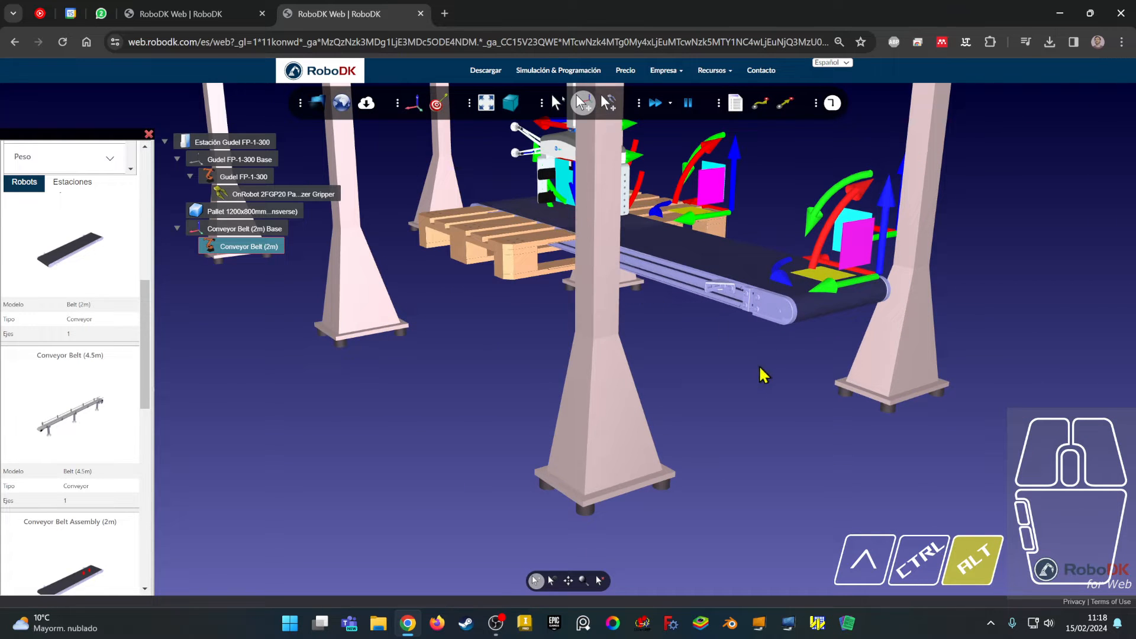
pyautogui.press('alt')
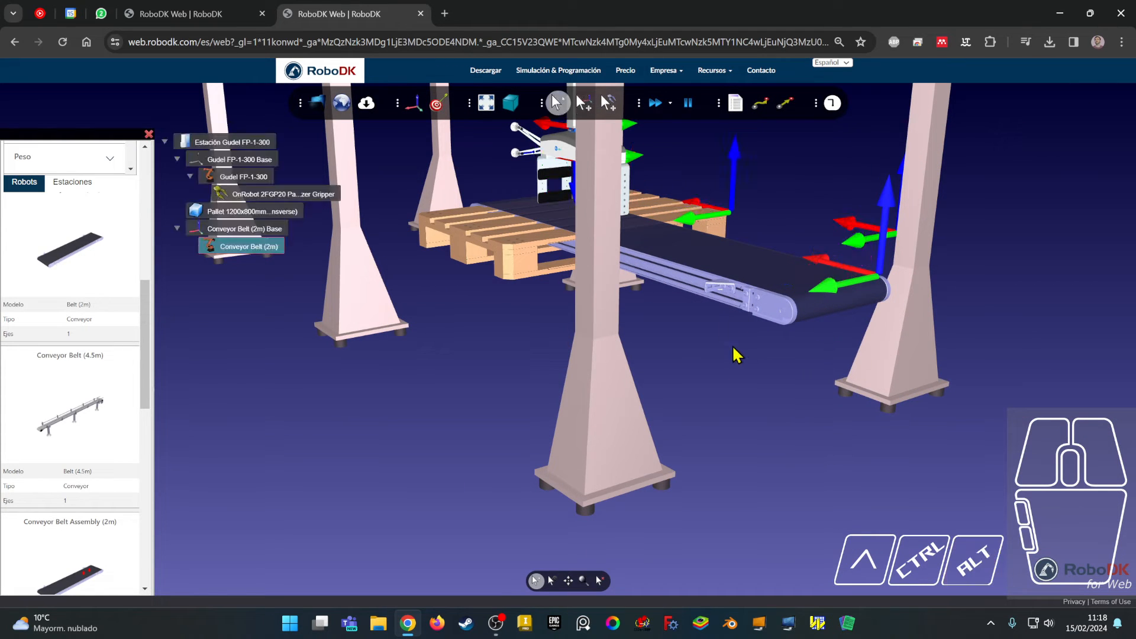
# Step: Pull the conveyor base farther from the pallet along X to about -829 and view the station isometrically
pyautogui.moveTo(734, 350); pyautogui.dragTo(583, 349, button='right')
pyautogui.press('alt')
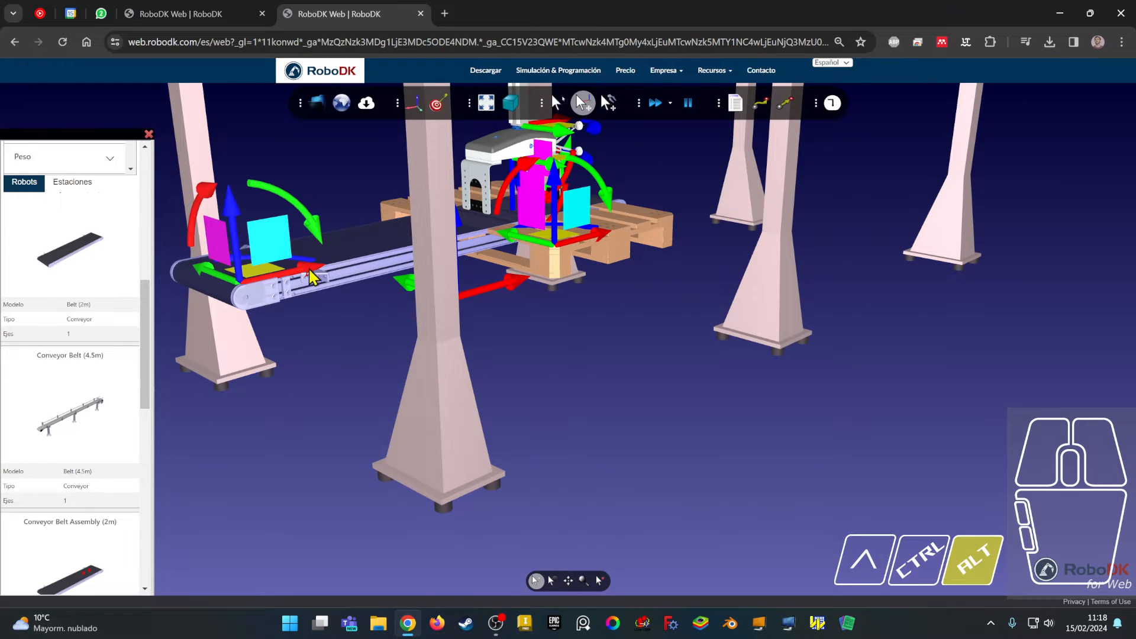
pyautogui.keyDown('alt'); pyautogui.moveTo(306, 272); pyautogui.dragTo(207, 296); pyautogui.keyUp('alt')
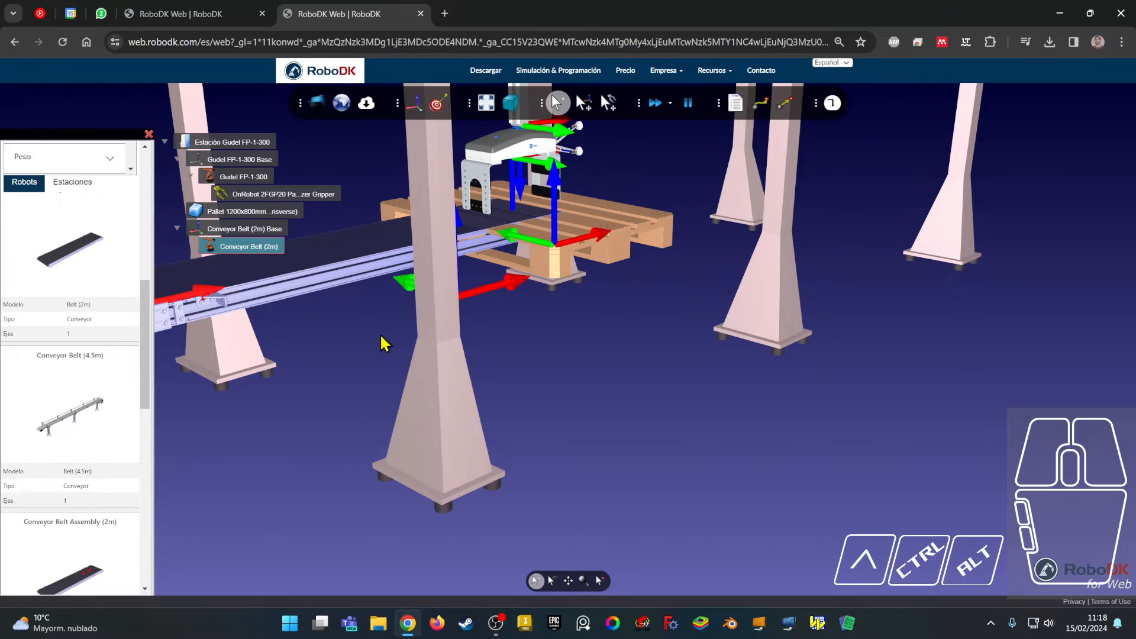
pyautogui.rightClick(393, 353)
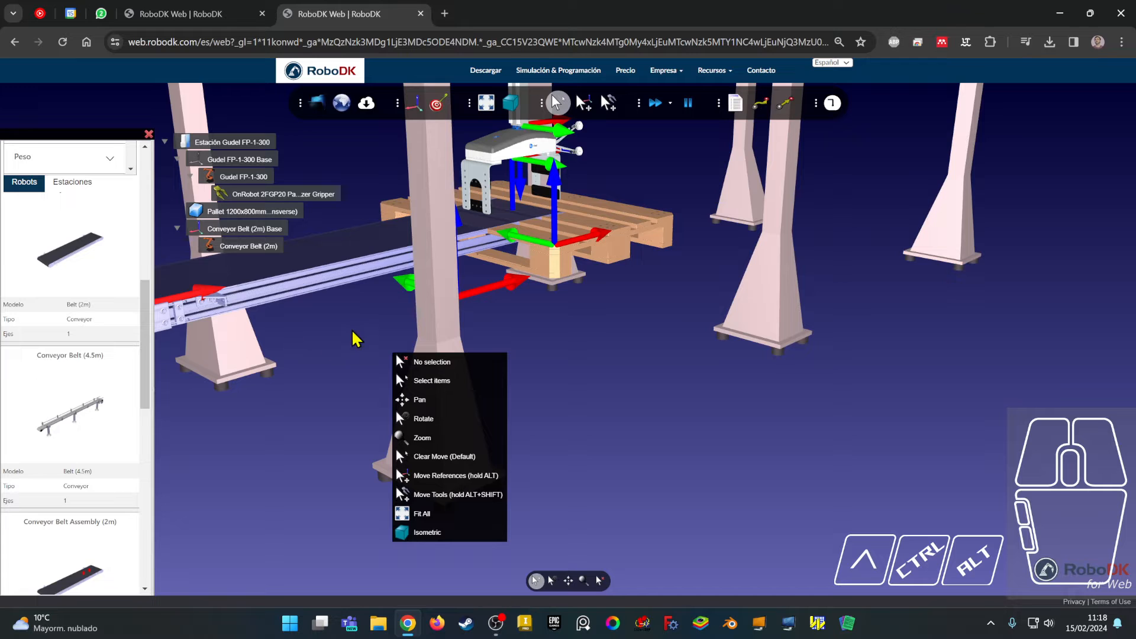
pyautogui.moveTo(410, 299); pyautogui.dragTo(410, 299, button='right')
pyautogui.click(509, 103)
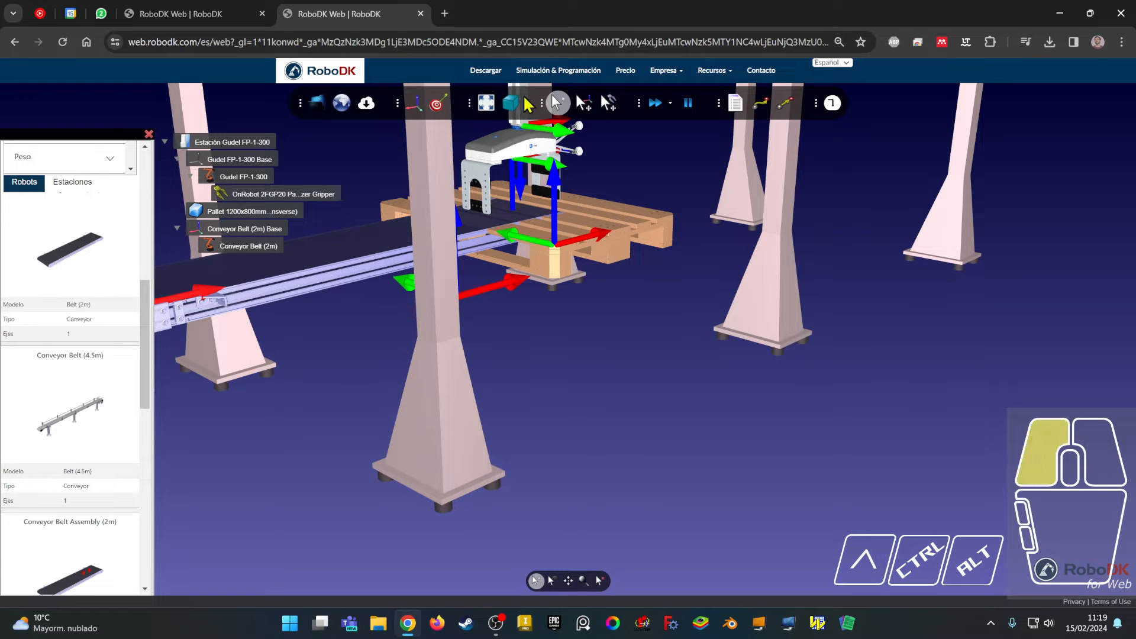
pyautogui.scroll(5, 595, 390)
# Step: Open the Cartesian jog values of Conveyor Belt (2m) Base and set its X position to -1000
pyautogui.click(240, 246)
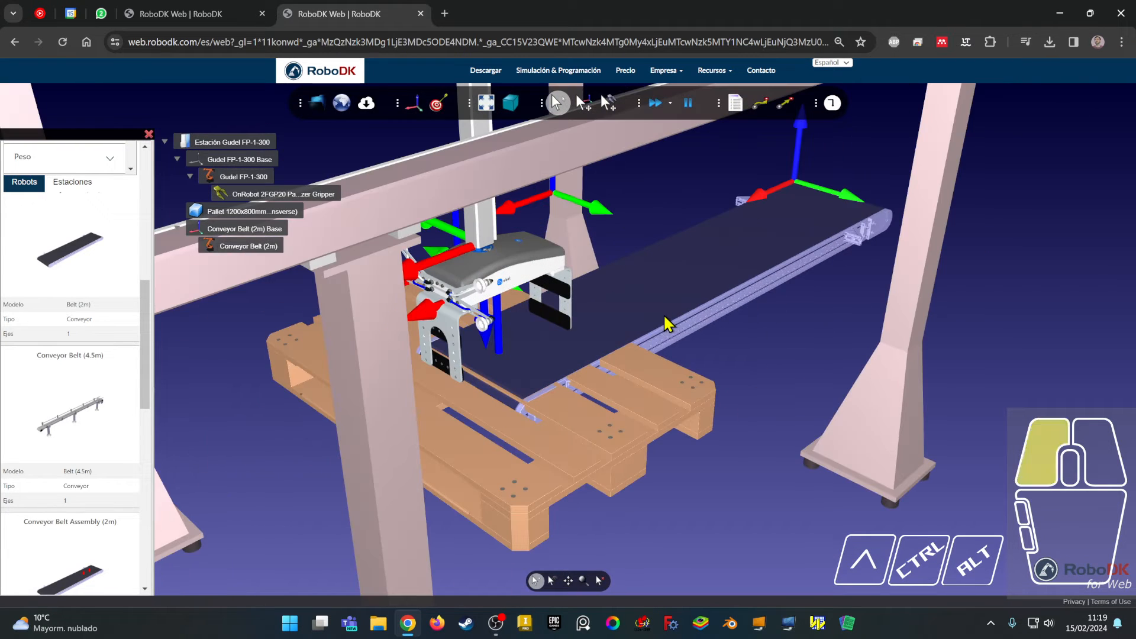
pyautogui.doubleClick(239, 247)
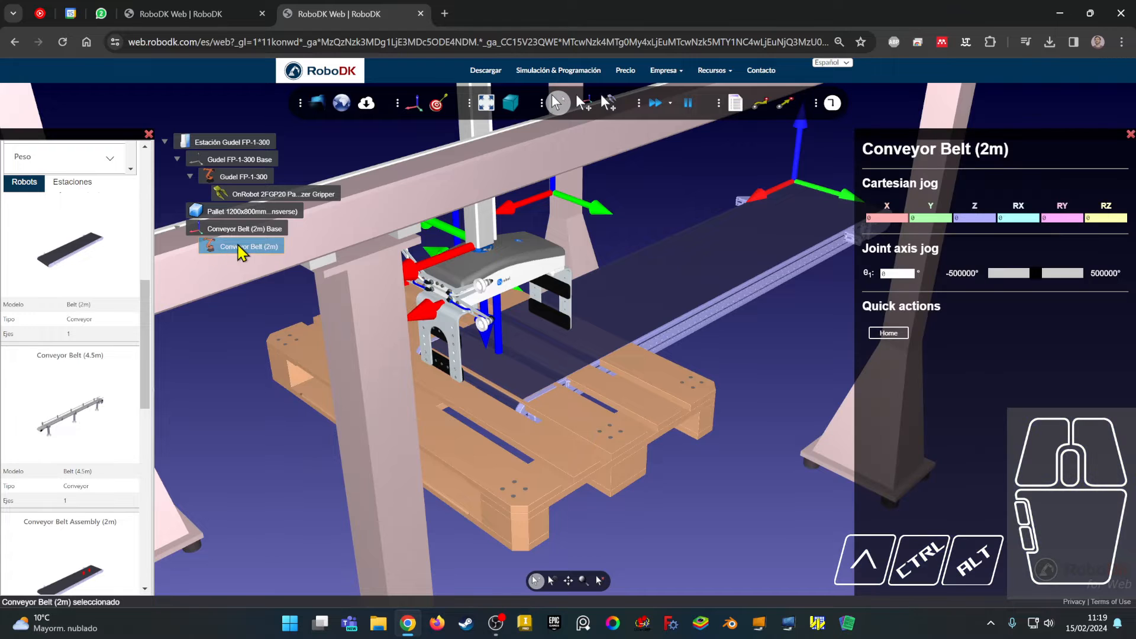
pyautogui.click(235, 231)
pyautogui.doubleClick(239, 231)
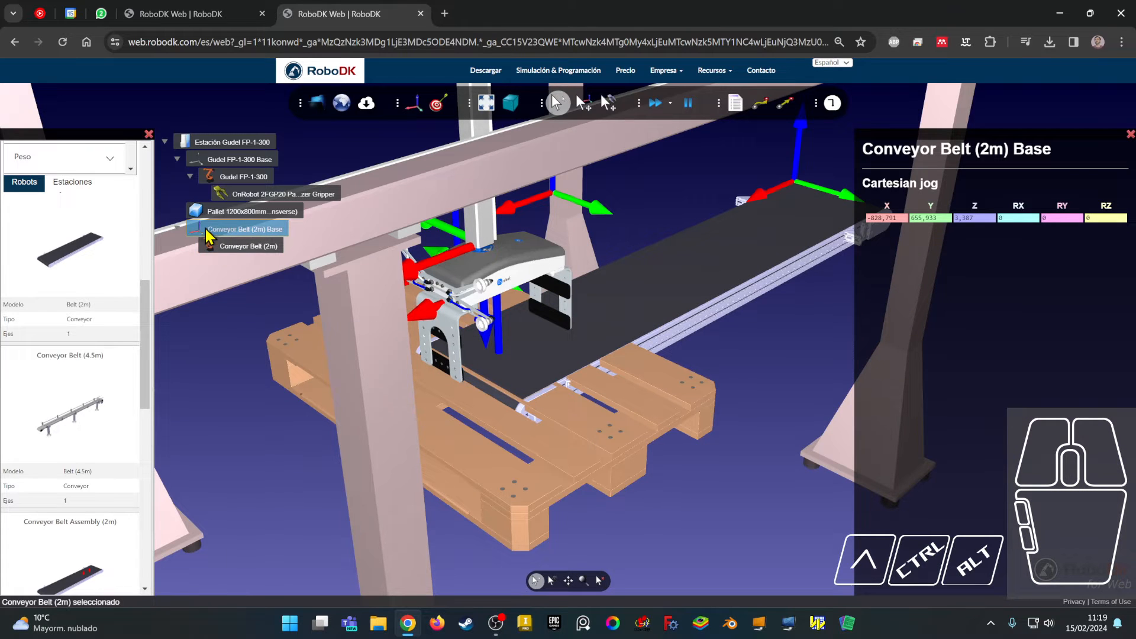
pyautogui.click(903, 215)
pyautogui.click(904, 220)
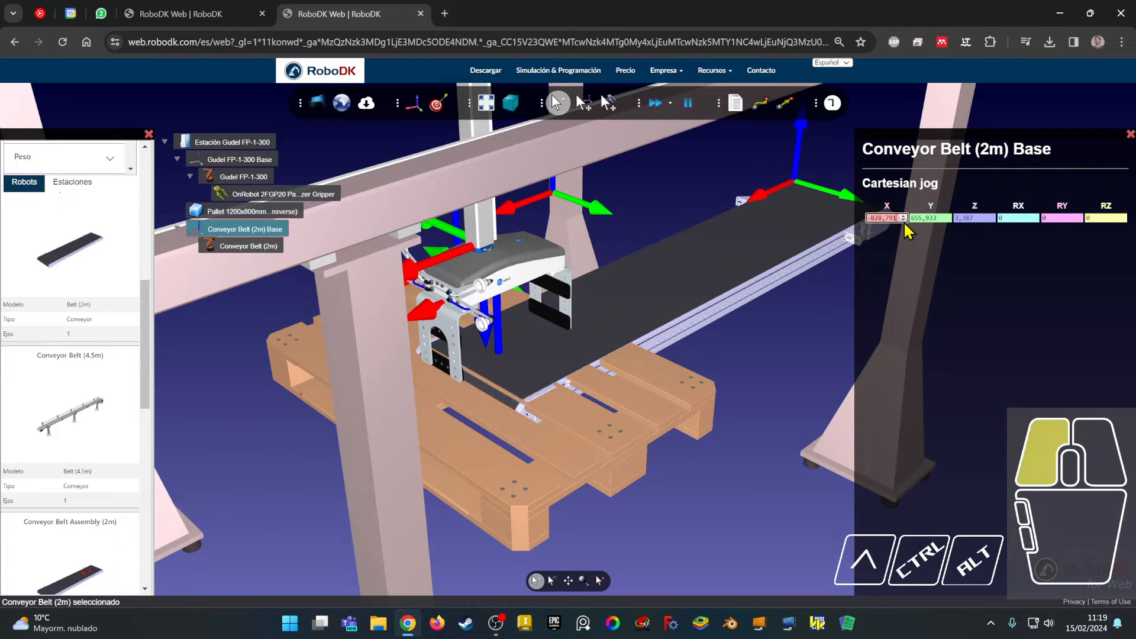
pyautogui.moveTo(873, 218); pyautogui.dragTo(913, 222)
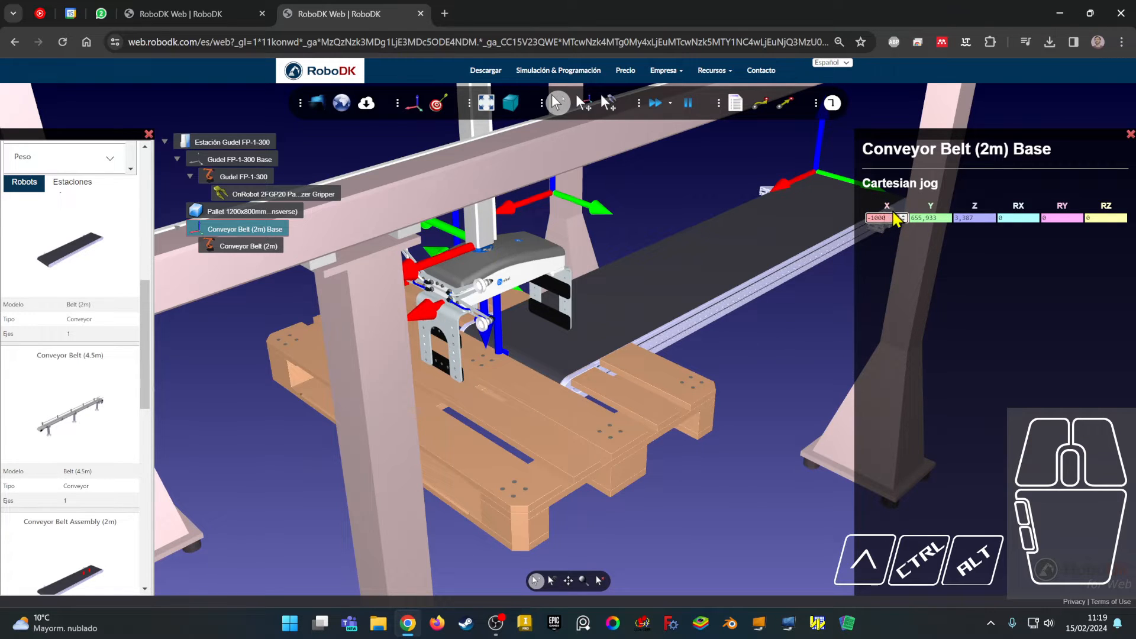
# Step: Set the conveyor base's X position to -2000 so the belt clears the pallet
pyautogui.click(884, 217)
pyautogui.moveTo(872, 217); pyautogui.dragTo(867, 218)
pyautogui.press('Return')
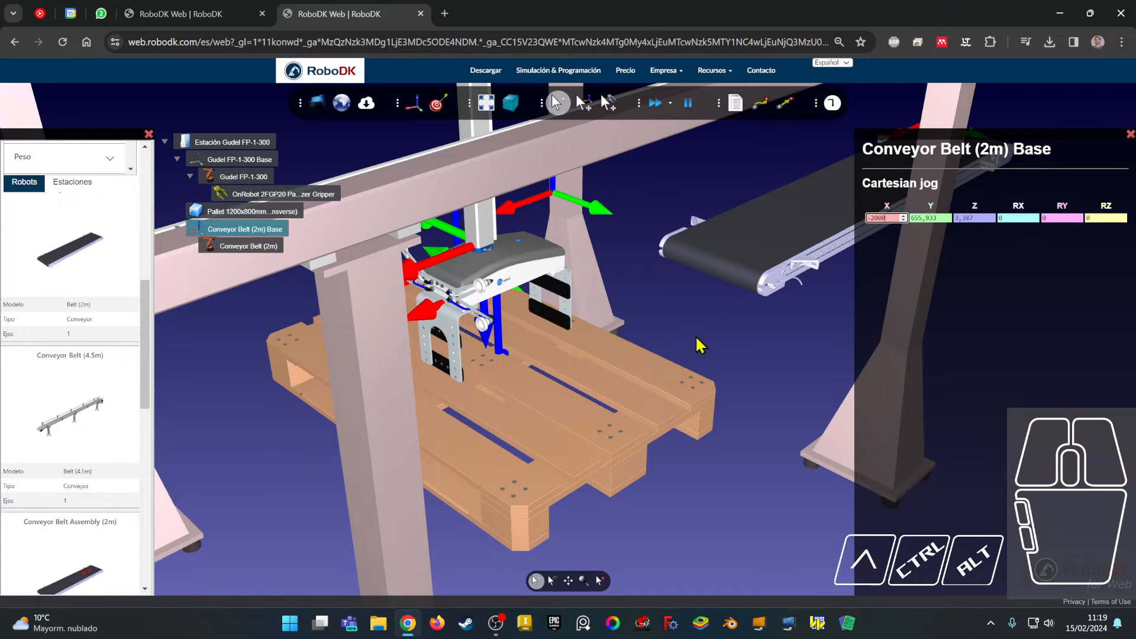
# Step: Move the conveyor base back towards the pallet along its X axis, to X about -1645
pyautogui.moveTo(697, 345); pyautogui.dragTo(525, 373, button='middle')
pyautogui.moveTo(568, 345); pyautogui.dragTo(524, 345, button='right')
pyautogui.scroll(-1, 524, 345)
pyautogui.scroll(-2, 524, 345)
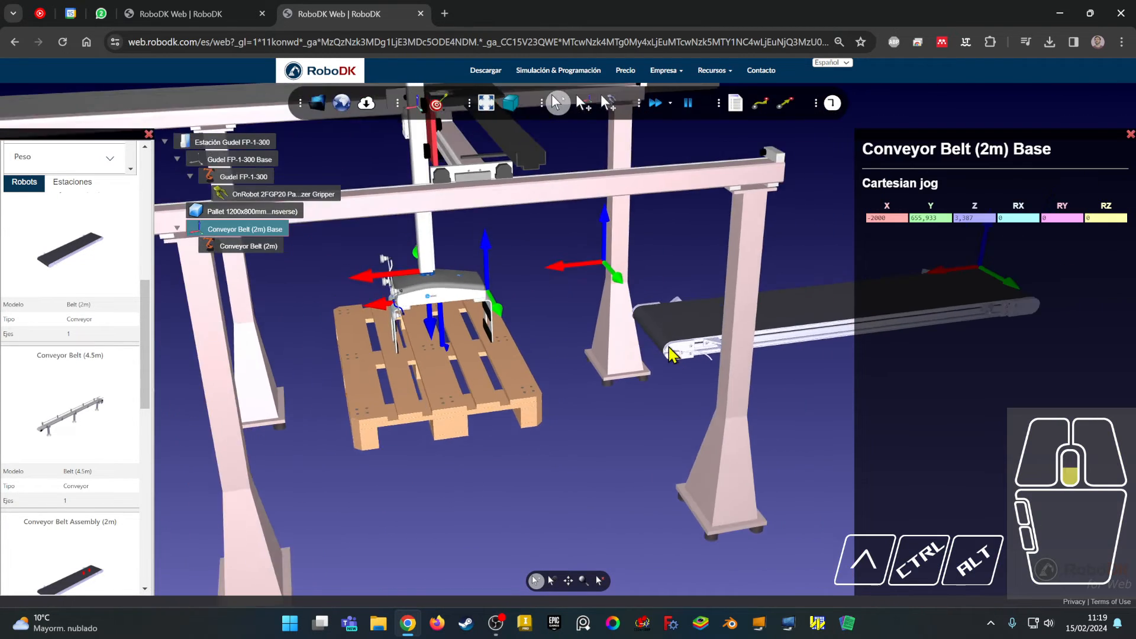
pyautogui.moveTo(678, 344)
pyautogui.mouseDown(button='right')
pyautogui.moveTo(616, 357)
pyautogui.moveTo(669, 343)
pyautogui.mouseUp(button='right')
pyautogui.moveTo(670, 343); pyautogui.dragTo(610, 353, button='middle')
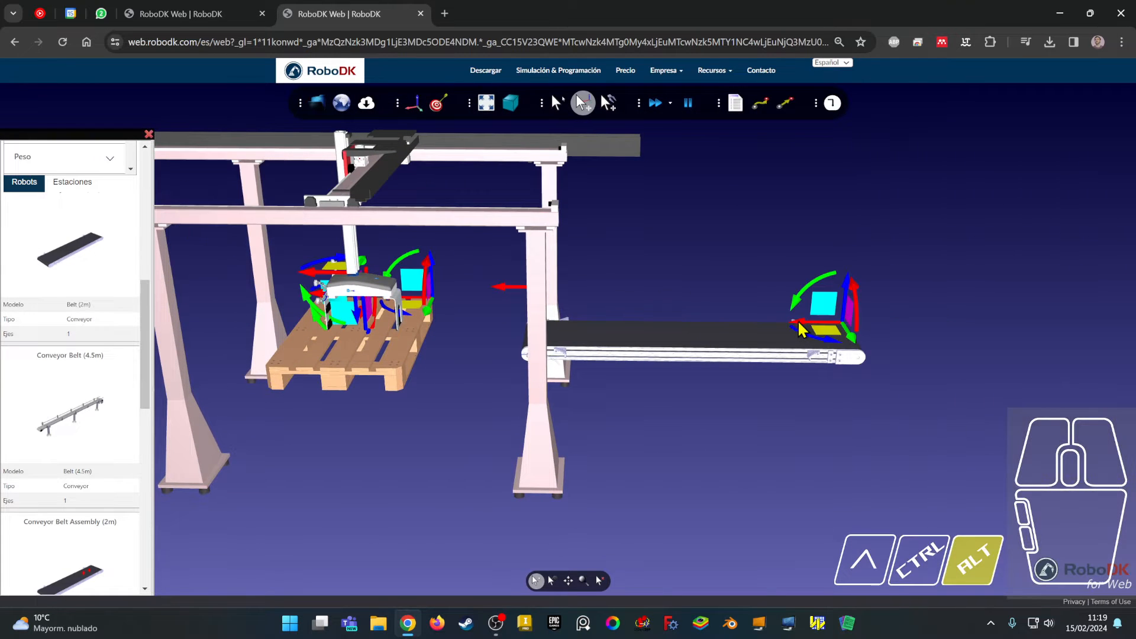
pyautogui.keyDown('alt'); pyautogui.moveTo(810, 327); pyautogui.dragTo(743, 330); pyautogui.keyUp('alt')
pyautogui.moveTo(606, 493); pyautogui.dragTo(436, 474, button='middle')
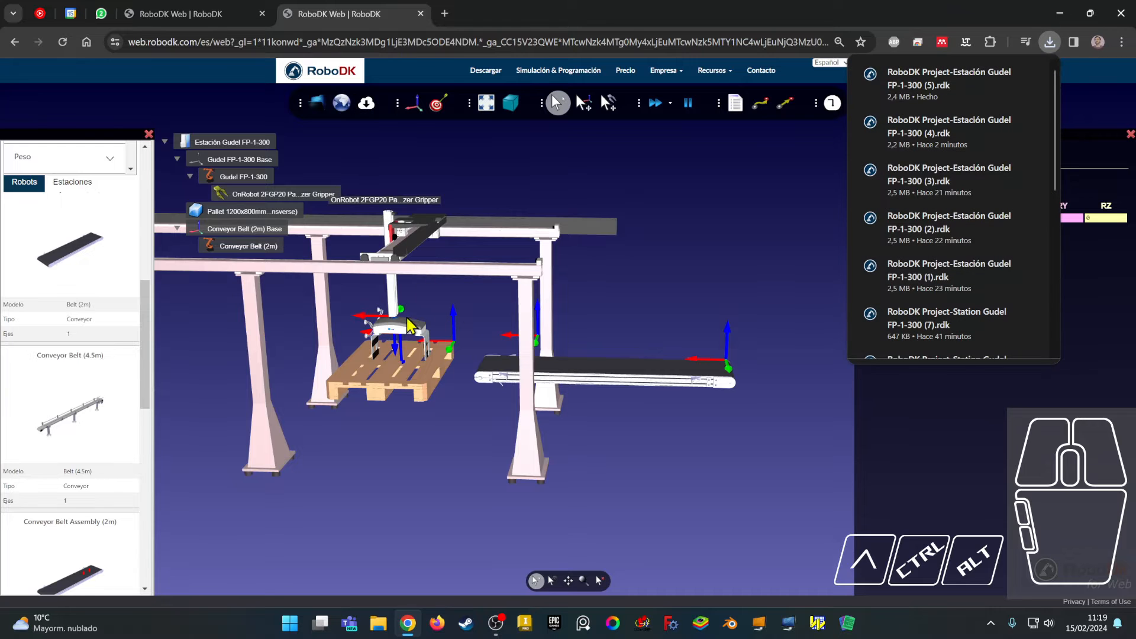
# Step: Replace the library's Banda de Transporte type filter with Objetos
pyautogui.moveTo(435, 420); pyautogui.dragTo(562, 358, button='middle')
pyautogui.moveTo(562, 358); pyautogui.dragTo(606, 302, button='right')
pyautogui.moveTo(147, 335); pyautogui.dragTo(167, 174)
pyautogui.click(106, 317)
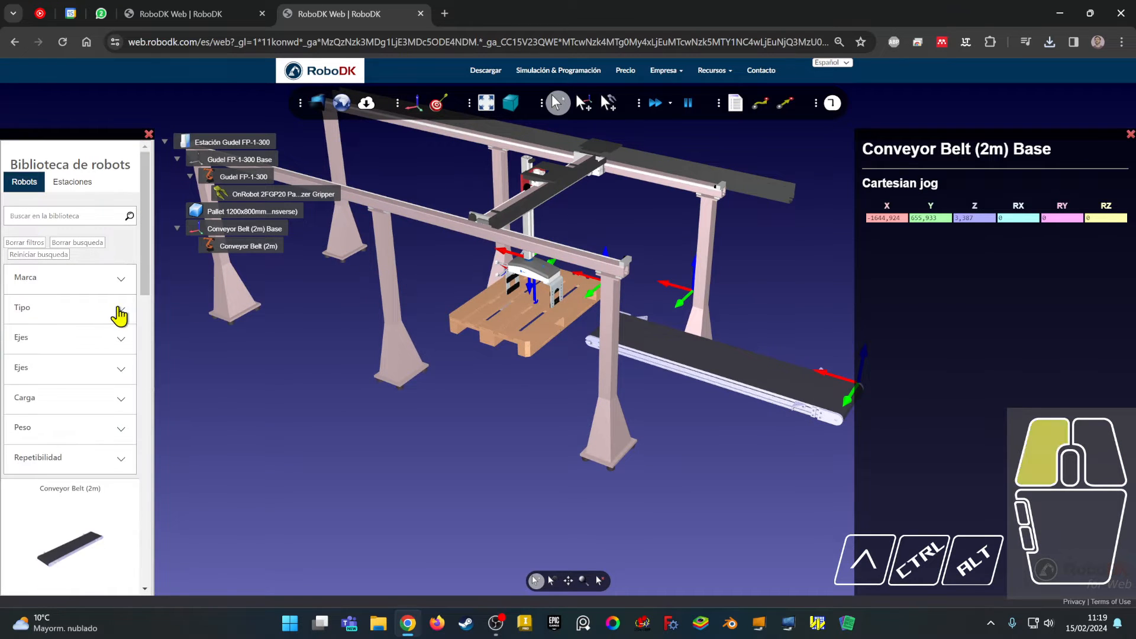
pyautogui.click(111, 314)
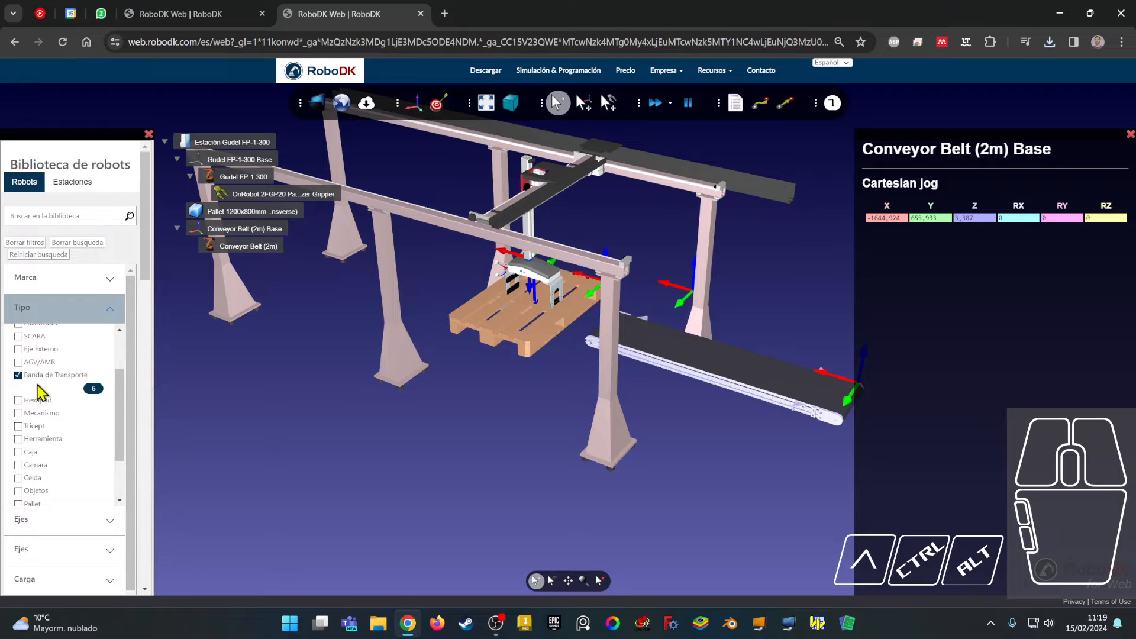
pyautogui.click(19, 377)
pyautogui.moveTo(128, 394); pyautogui.dragTo(121, 442)
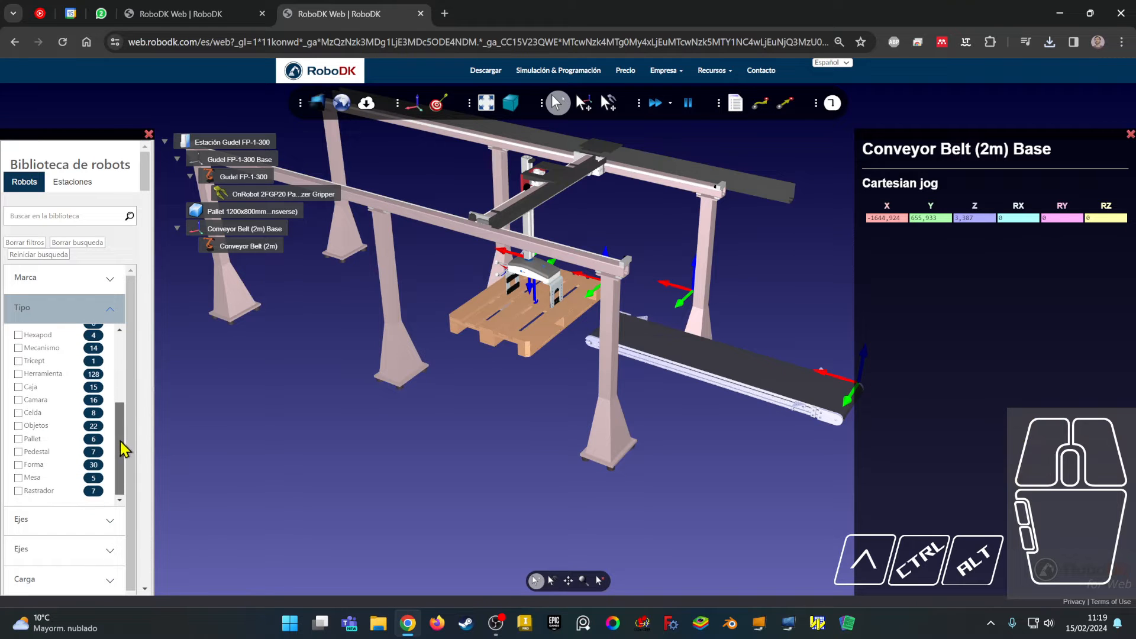
pyautogui.click(51, 426)
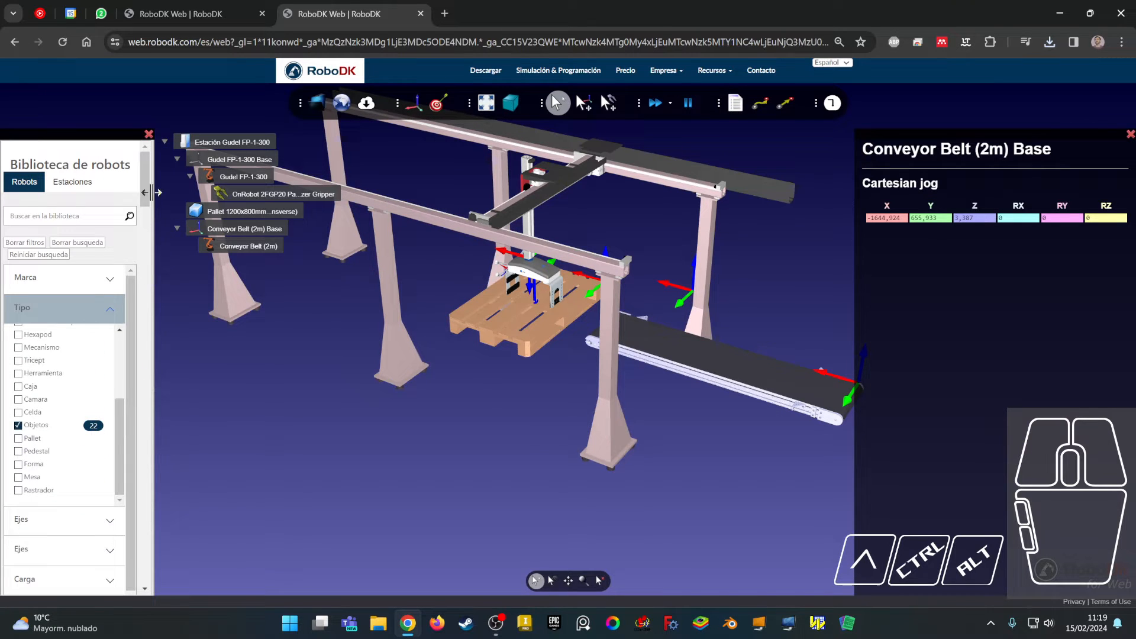
# Step: Switch the library's type filter from Objetos to Forma and browse the cones and cubes
pyautogui.moveTo(146, 200); pyautogui.dragTo(157, 221)
pyautogui.rightClick(16, 443)
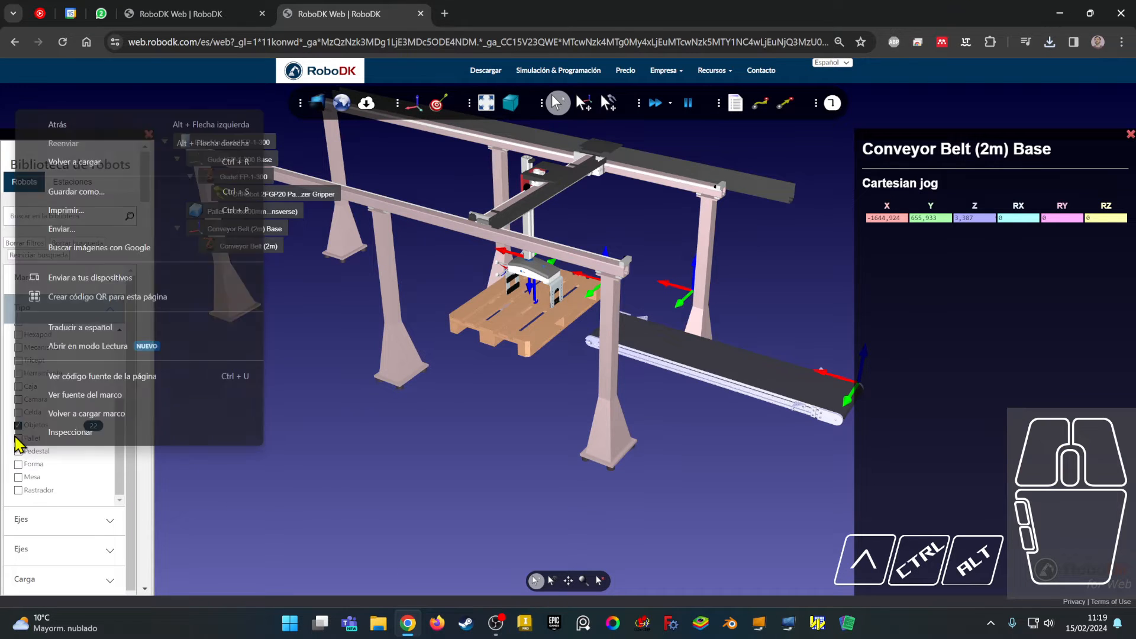
pyautogui.click(17, 445)
pyautogui.click(18, 451)
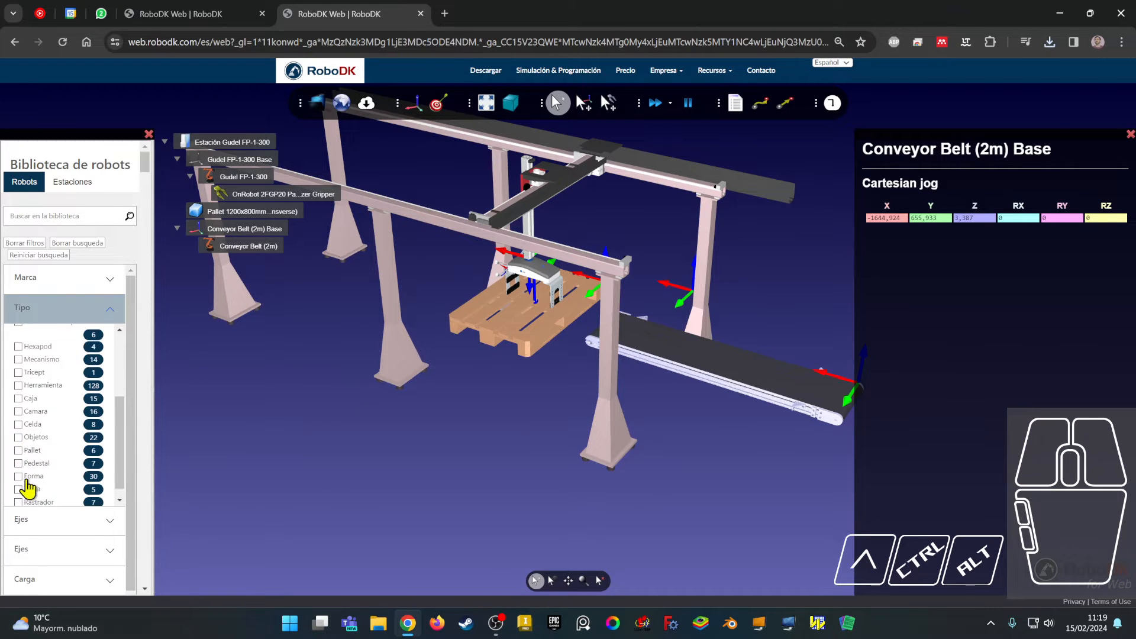
pyautogui.click(18, 464)
pyautogui.scroll(-10, 148, 195)
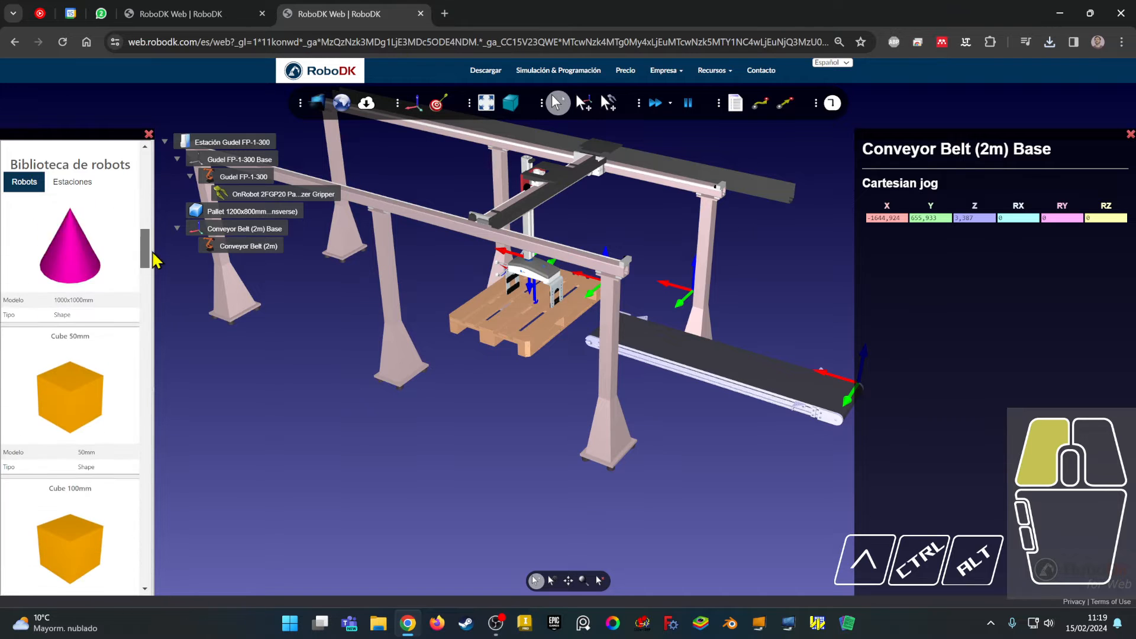
pyautogui.scroll(-7, 152, 342)
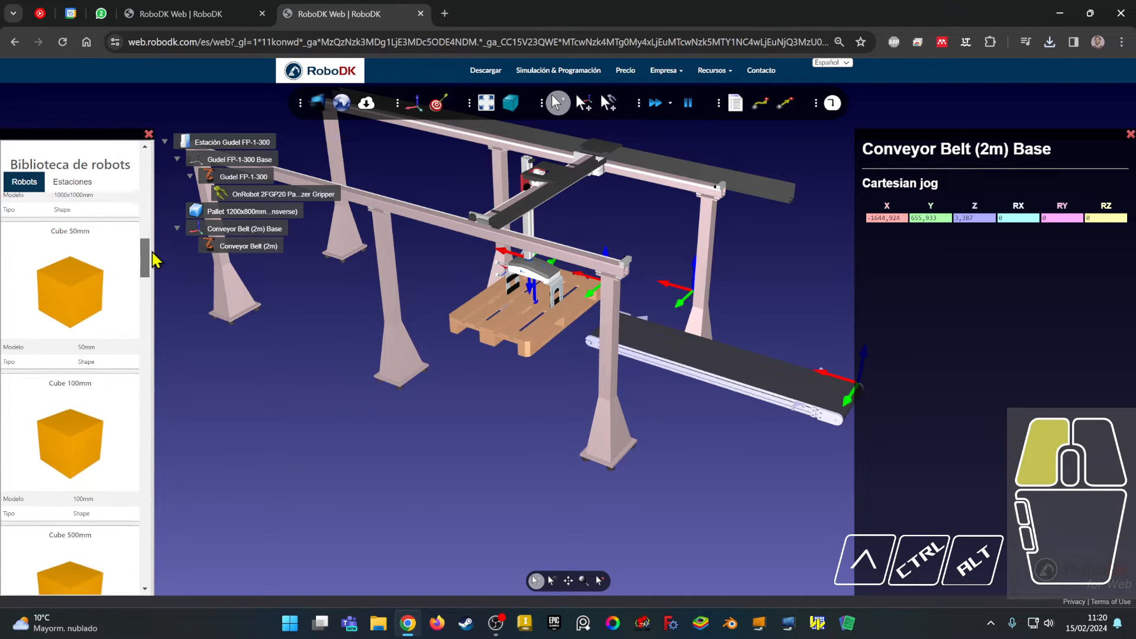
# Step: Filter the library by the Caja type instead of Forma and go through the boxes to the 215x215mm models
pyautogui.moveTo(160, 291); pyautogui.dragTo(172, 161)
pyautogui.click(19, 465)
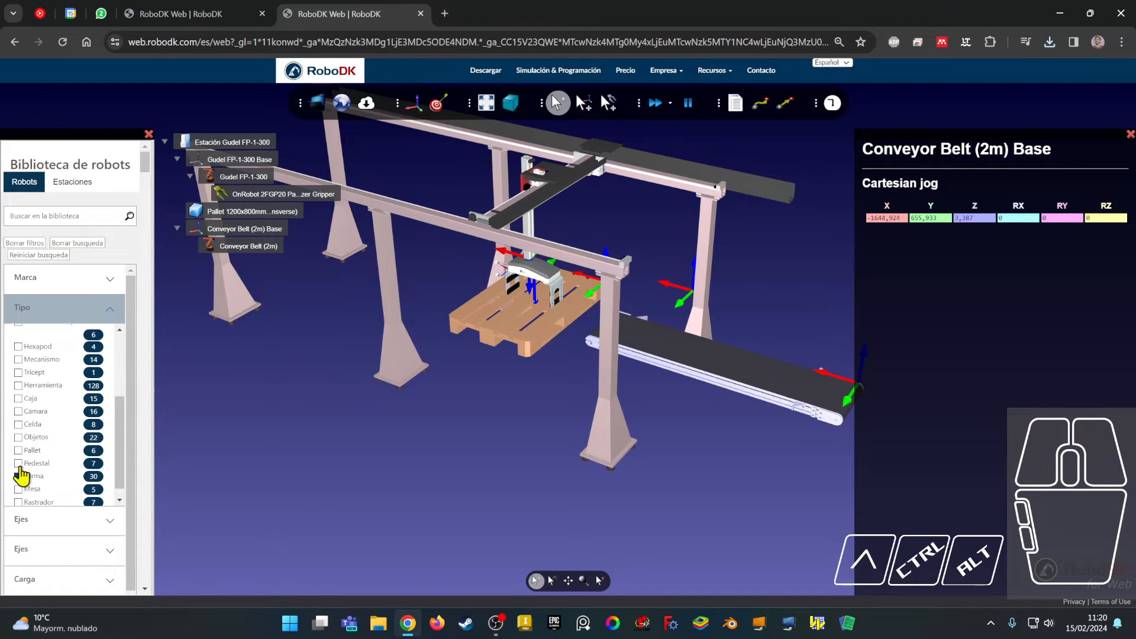
pyautogui.click(18, 399)
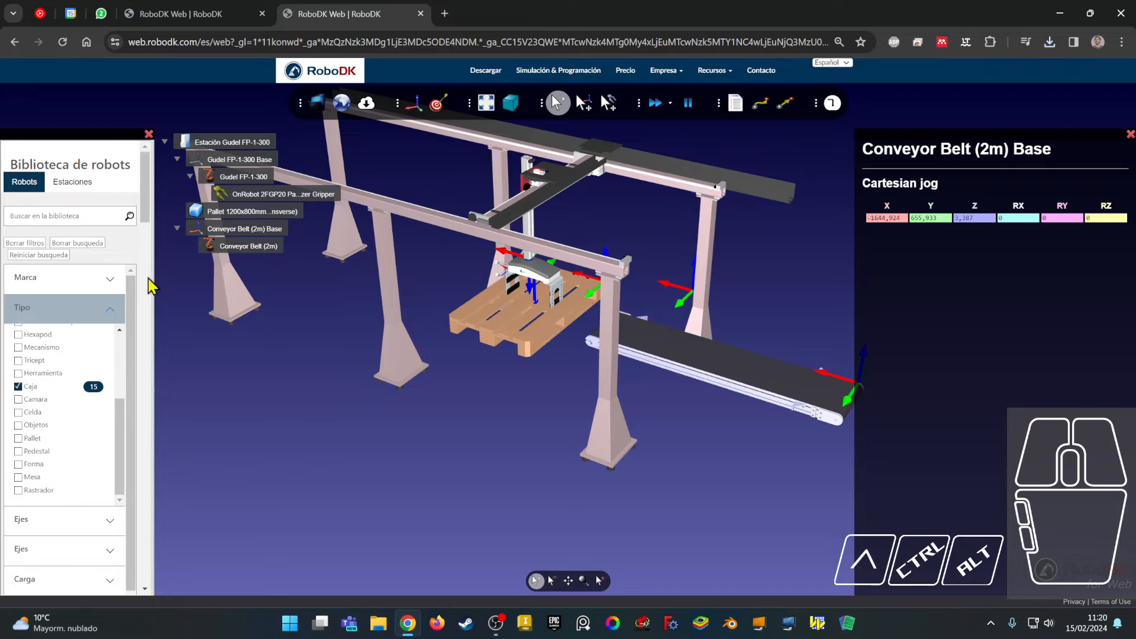
pyautogui.moveTo(149, 286); pyautogui.dragTo(175, 485)
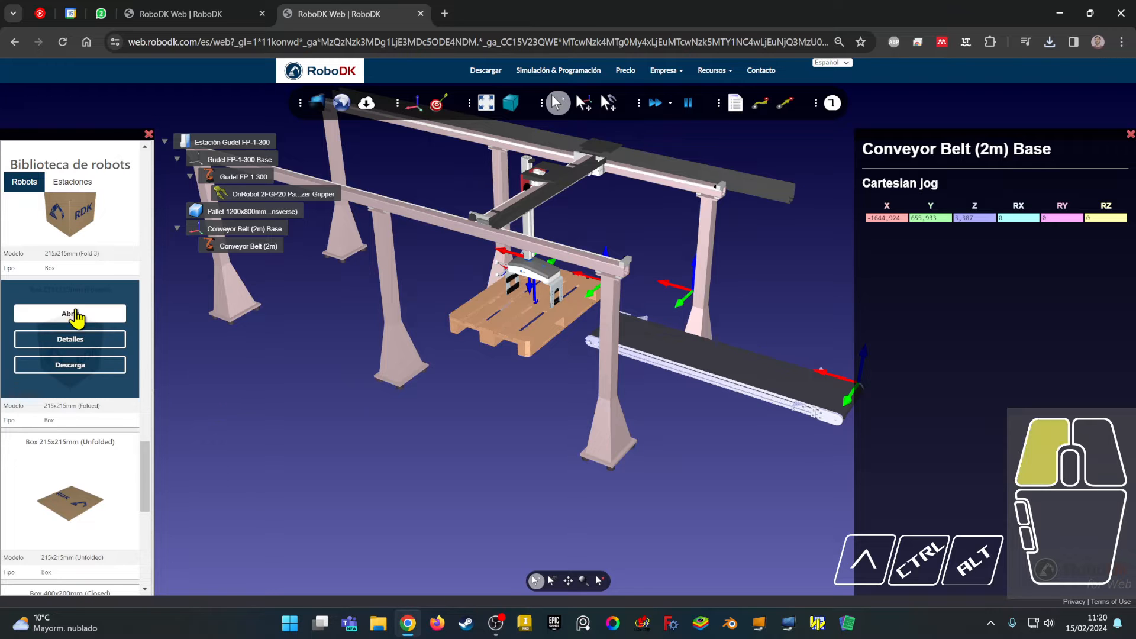
# Step: Add the Box 215x215mm (Folded) from the library to the station and check where it lands near the conveyor
pyautogui.click(77, 318)
pyautogui.scroll(-2, 598, 452)
pyautogui.scroll(5, 521, 365)
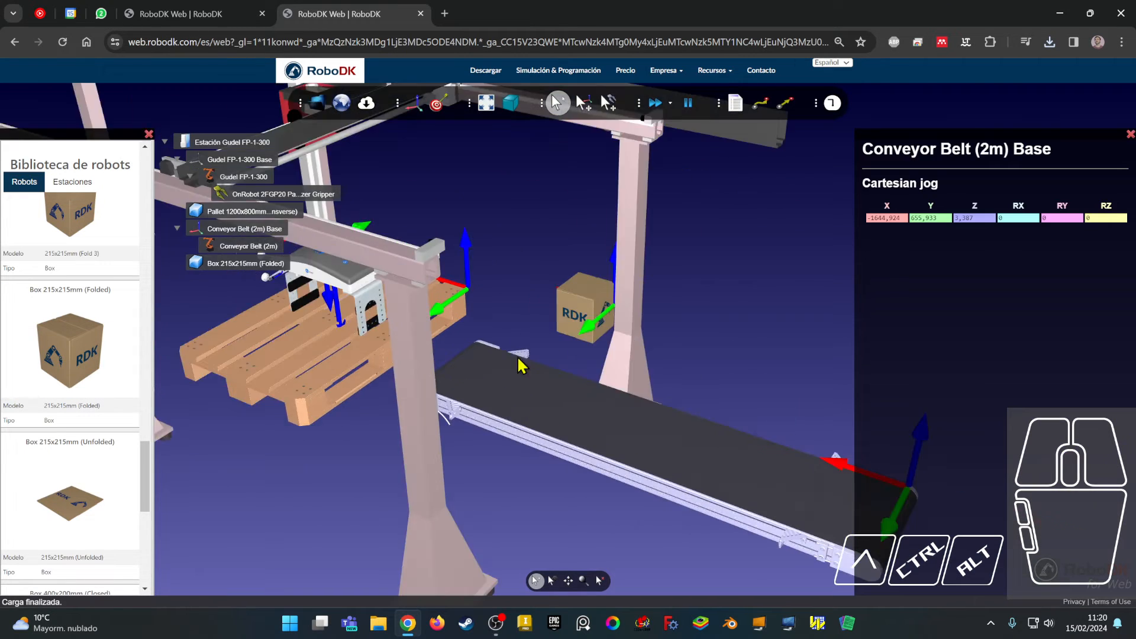
# Step: Try to move the folded box along its Y axis towards the conveyor belt
pyautogui.moveTo(521, 365); pyautogui.dragTo(454, 342, button='middle')
pyautogui.press('alt')
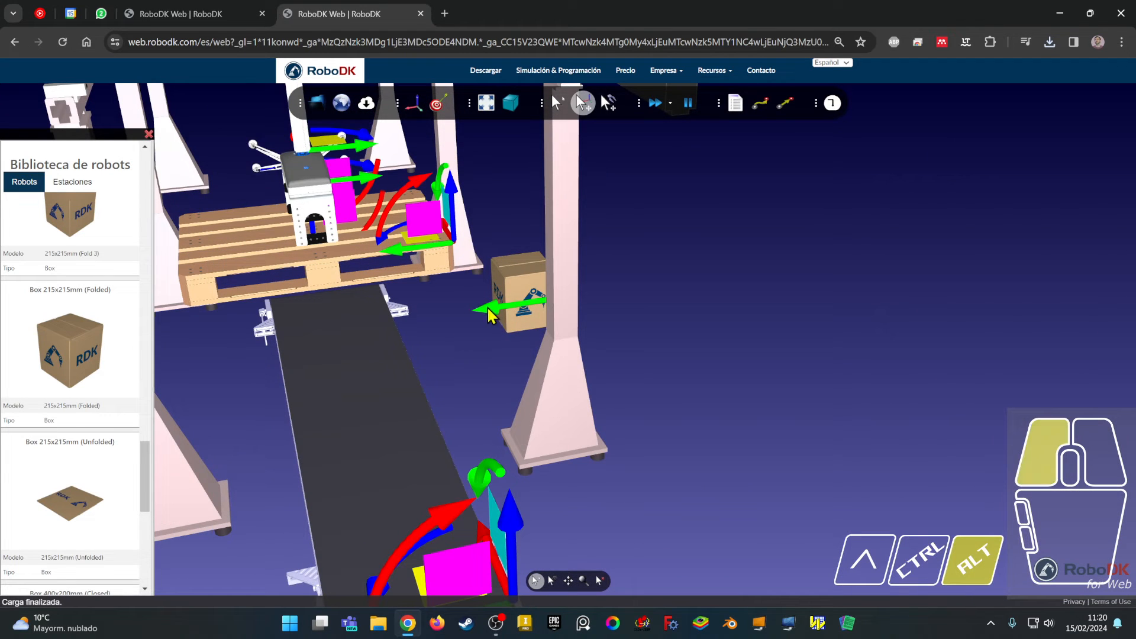
pyautogui.keyDown('alt'); pyautogui.moveTo(488, 308); pyautogui.dragTo(410, 325); pyautogui.keyUp('alt')
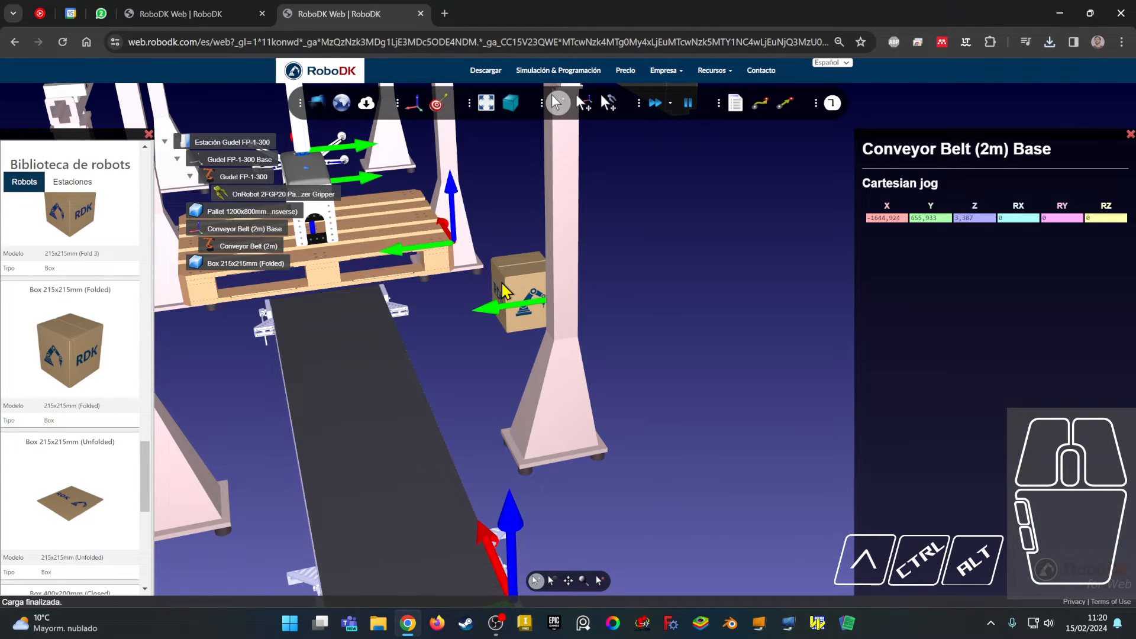
# Step: Turn on the visible object reference for the Box 215x215mm (Folded)
pyautogui.press('alt')
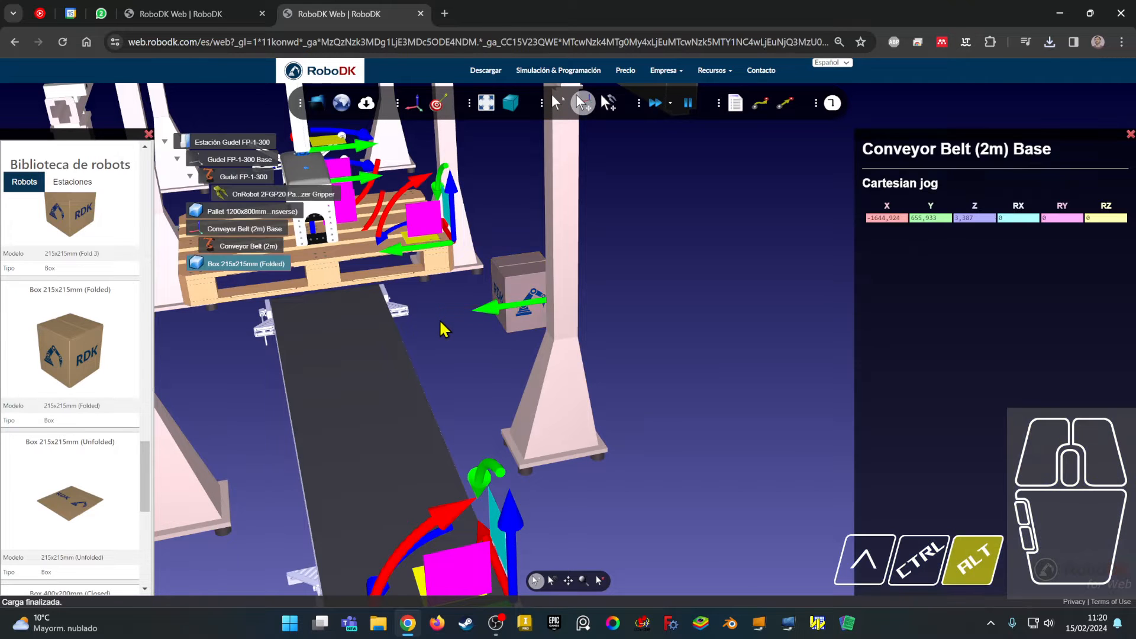
pyautogui.rightClick(219, 263)
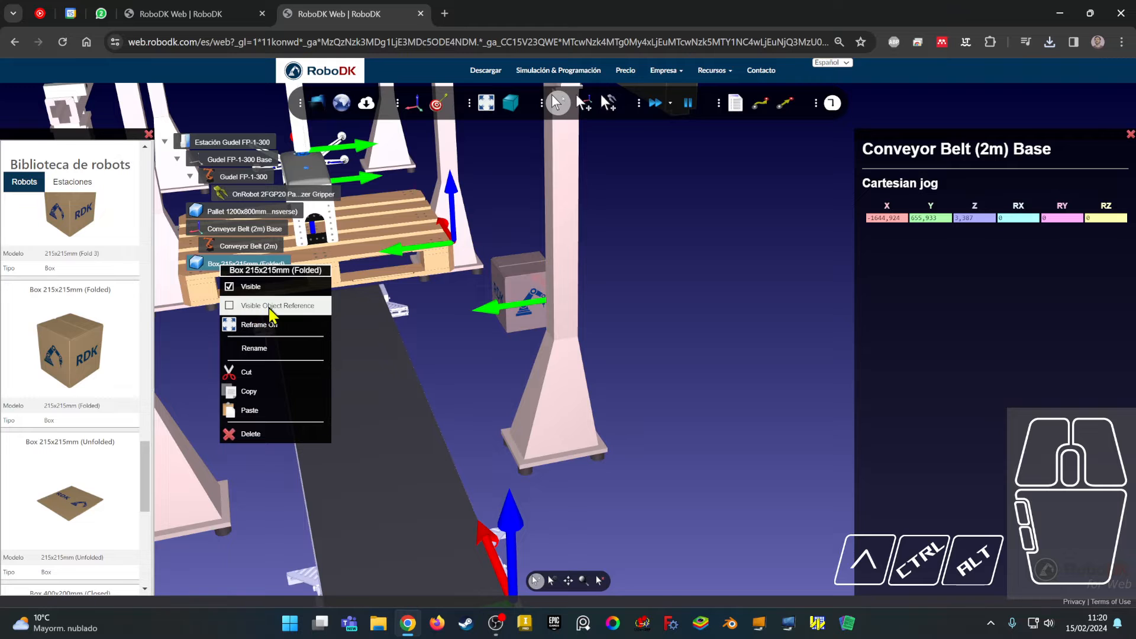
pyautogui.click(227, 309)
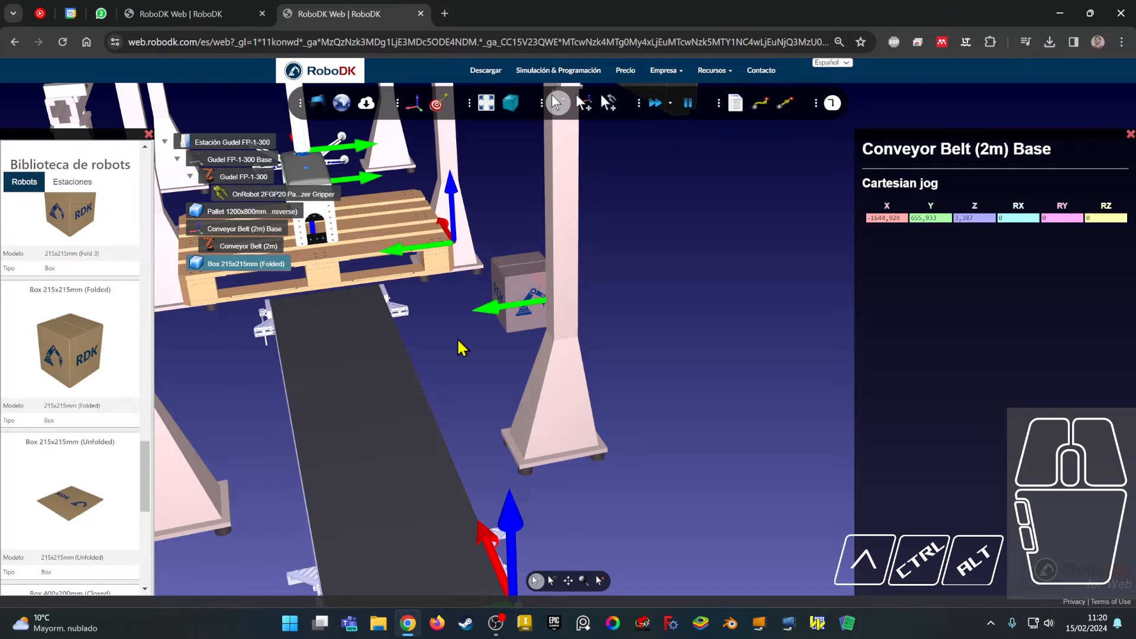
# Step: Move the folded box along its Y axis onto the pallet-side end of the conveyor and raise it along Z onto the belt
pyautogui.press('alt')
pyautogui.keyDown('alt'); pyautogui.moveTo(488, 316); pyautogui.dragTo(309, 358); pyautogui.keyUp('alt')
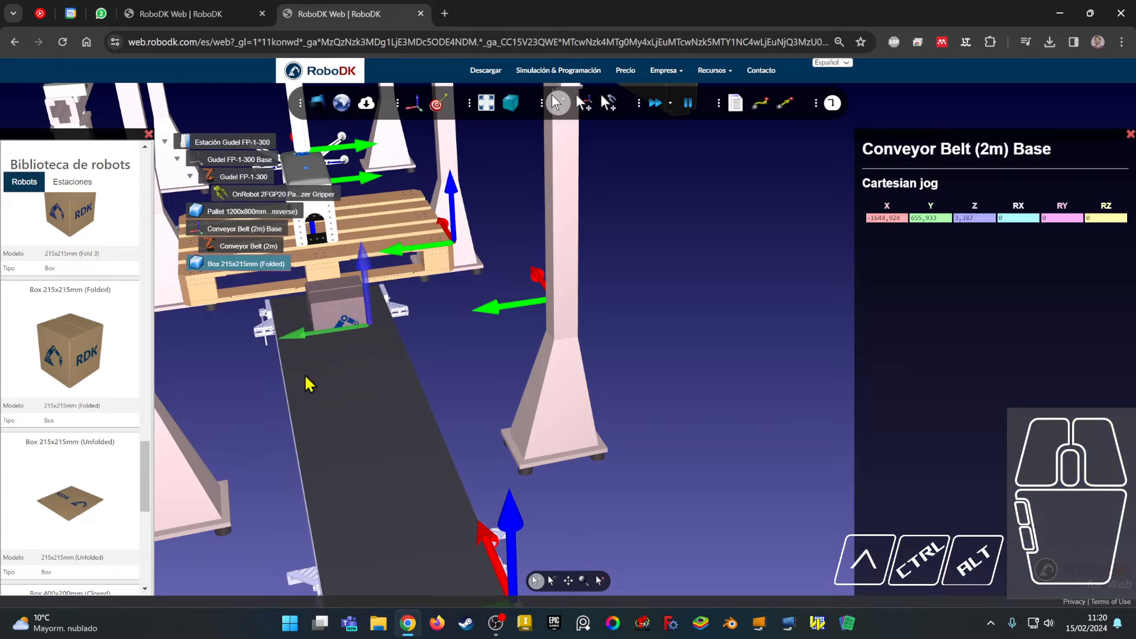
pyautogui.keyDown('alt'); pyautogui.moveTo(385, 291); pyautogui.dragTo(368, 229); pyautogui.keyUp('alt')
pyautogui.click(451, 365)
pyautogui.moveTo(466, 413); pyautogui.dragTo(442, 260, button='right')
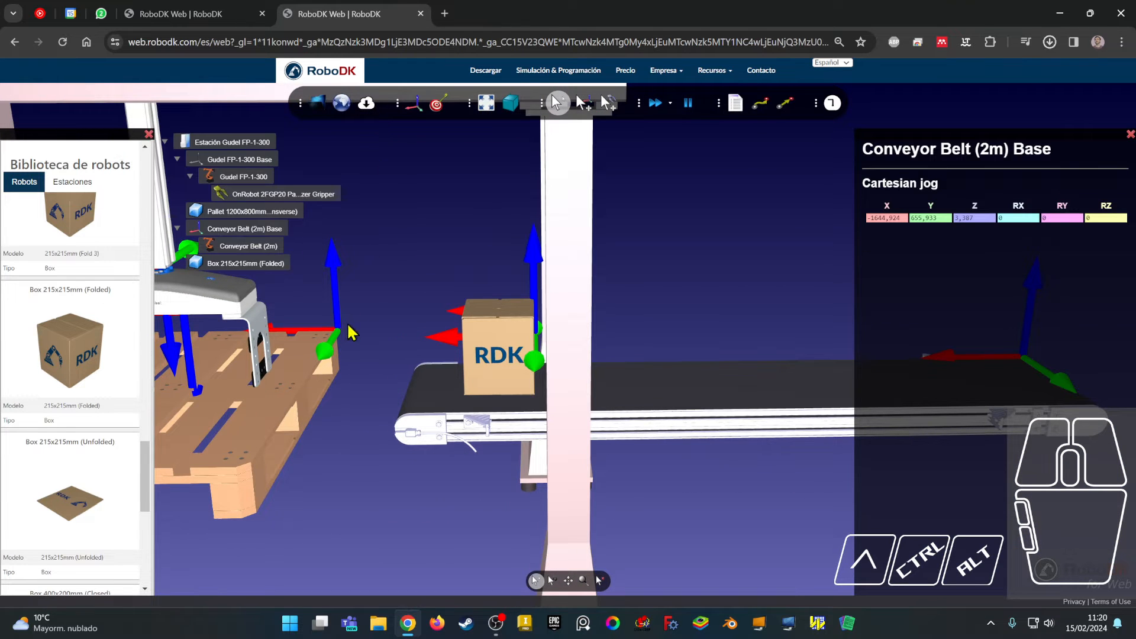
# Step: Examine the placement of the gripper, pallet and box in the station, and close the robot library
pyautogui.scroll(-5, 522, 349)
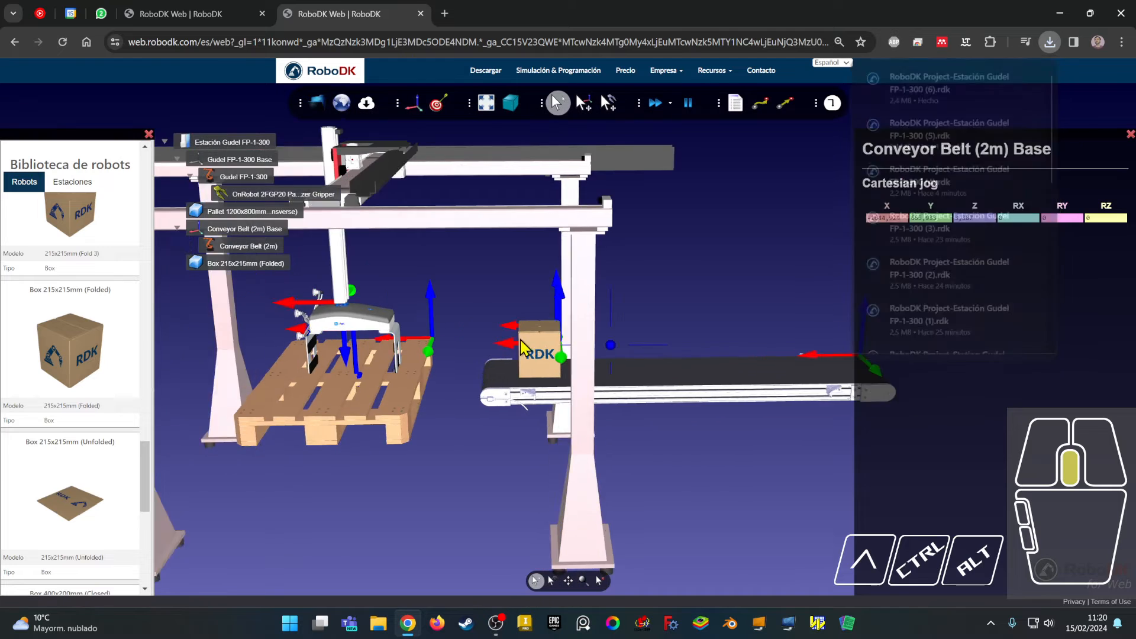
pyautogui.scroll(2, 520, 348)
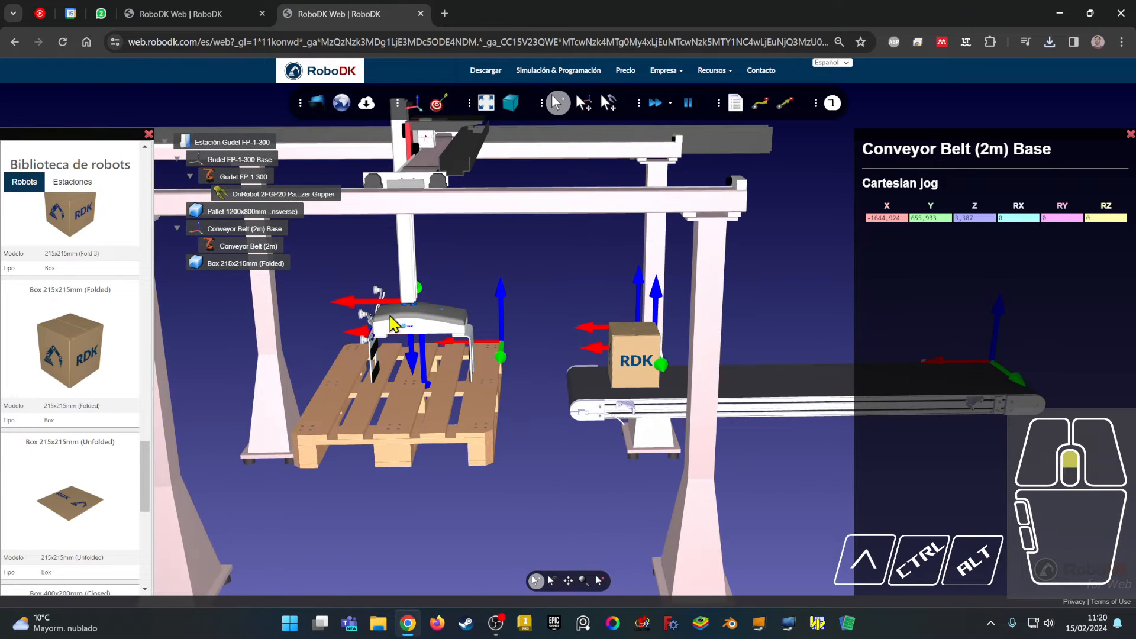
pyautogui.scroll(4, 389, 316)
pyautogui.scroll(-5, 468, 276)
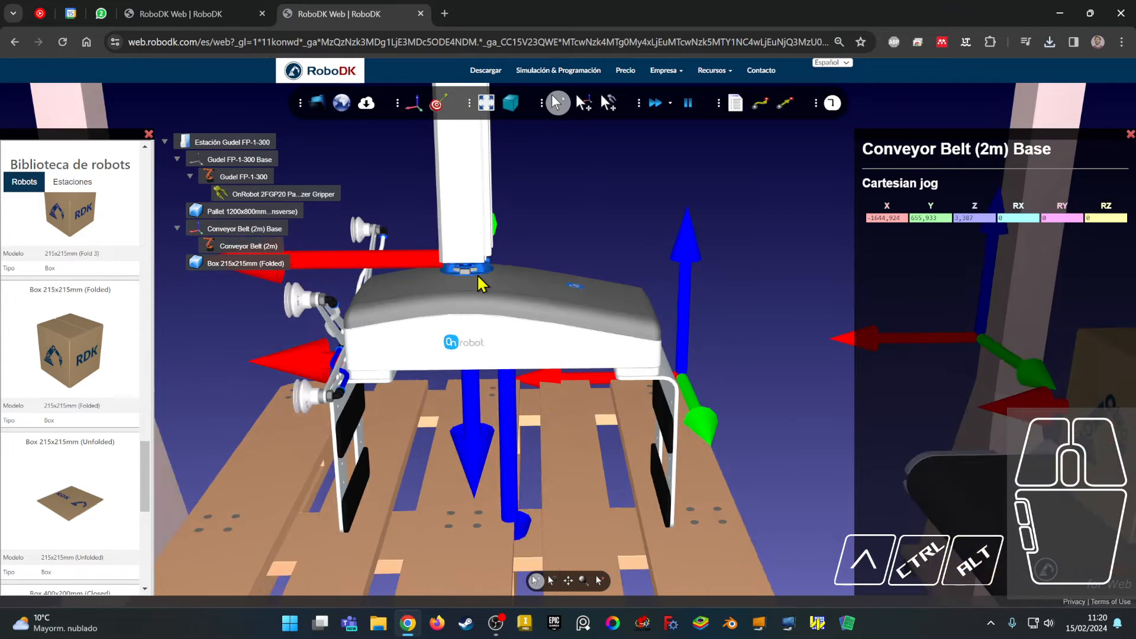
pyautogui.moveTo(594, 321); pyautogui.dragTo(517, 340, button='middle')
pyautogui.moveTo(517, 339); pyautogui.dragTo(550, 361, button='right')
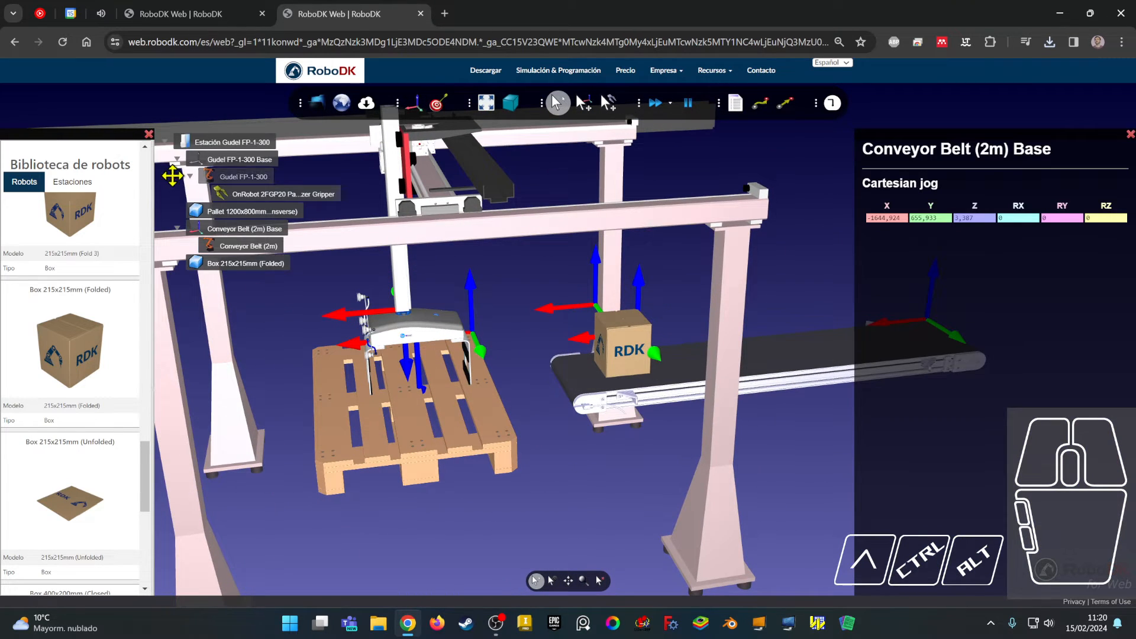
pyautogui.click(150, 135)
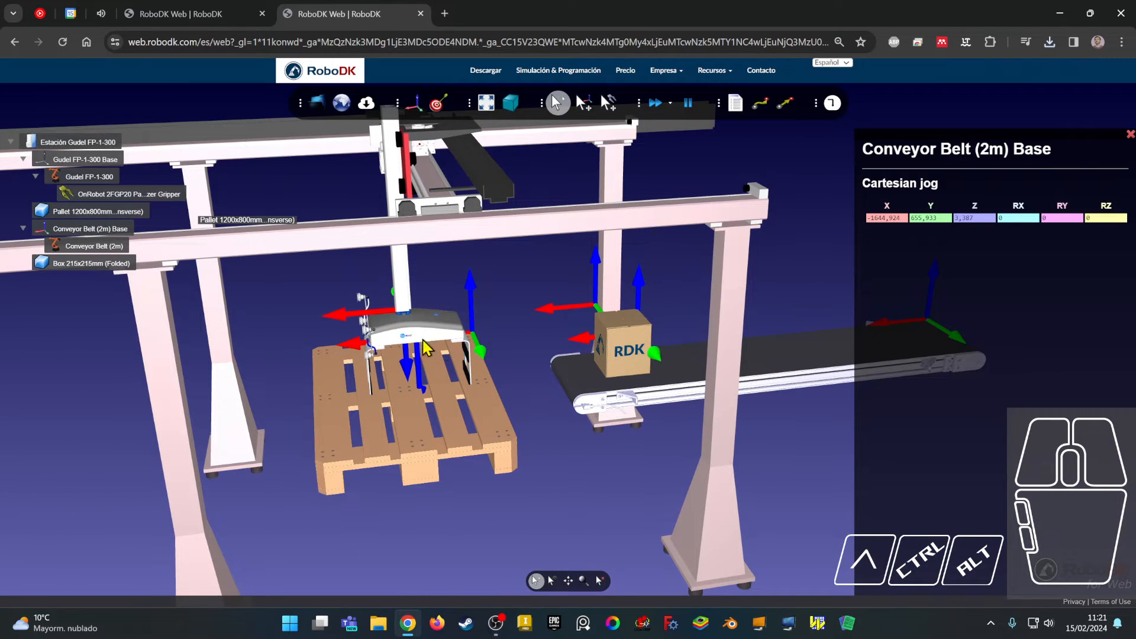
pyautogui.moveTo(424, 349); pyautogui.dragTo(463, 374, button='right')
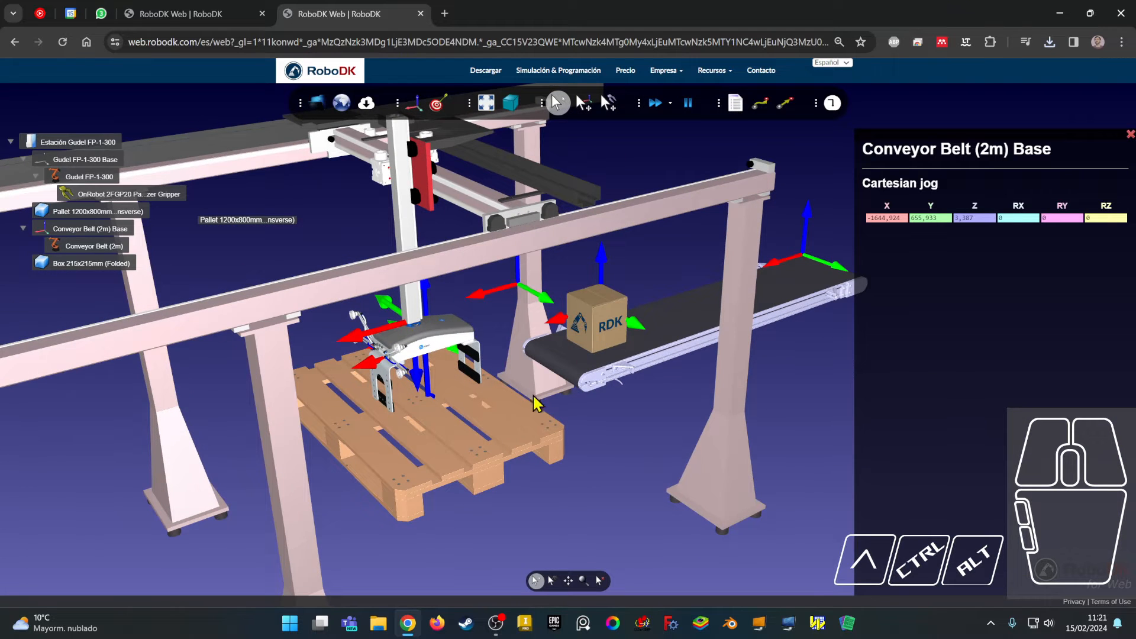
pyautogui.scroll(-2, 532, 409)
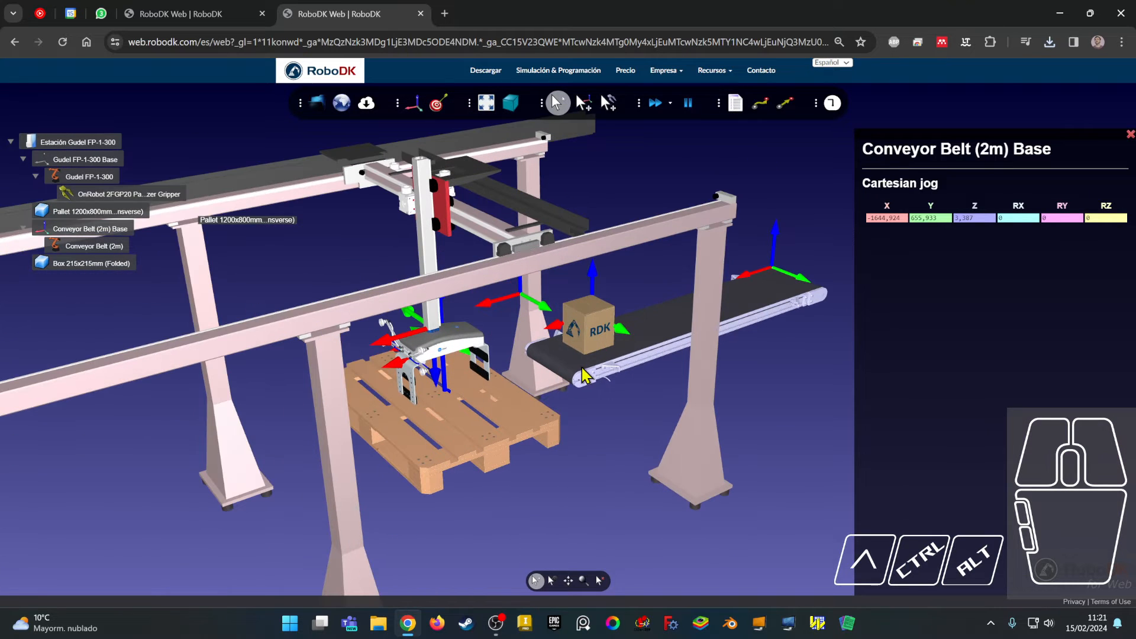
# Step: Send the Gudel FP-1-300 robot to its home position and check the gripper from the pallet side
pyautogui.click(82, 181)
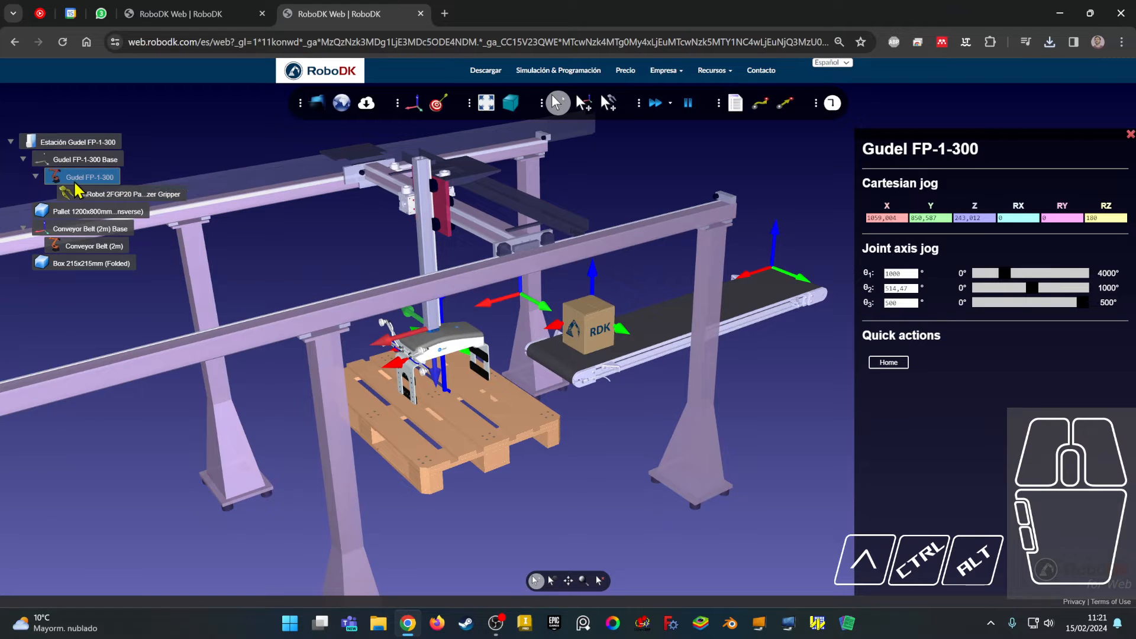
pyautogui.click(889, 364)
pyautogui.moveTo(642, 418); pyautogui.dragTo(698, 262, button='right')
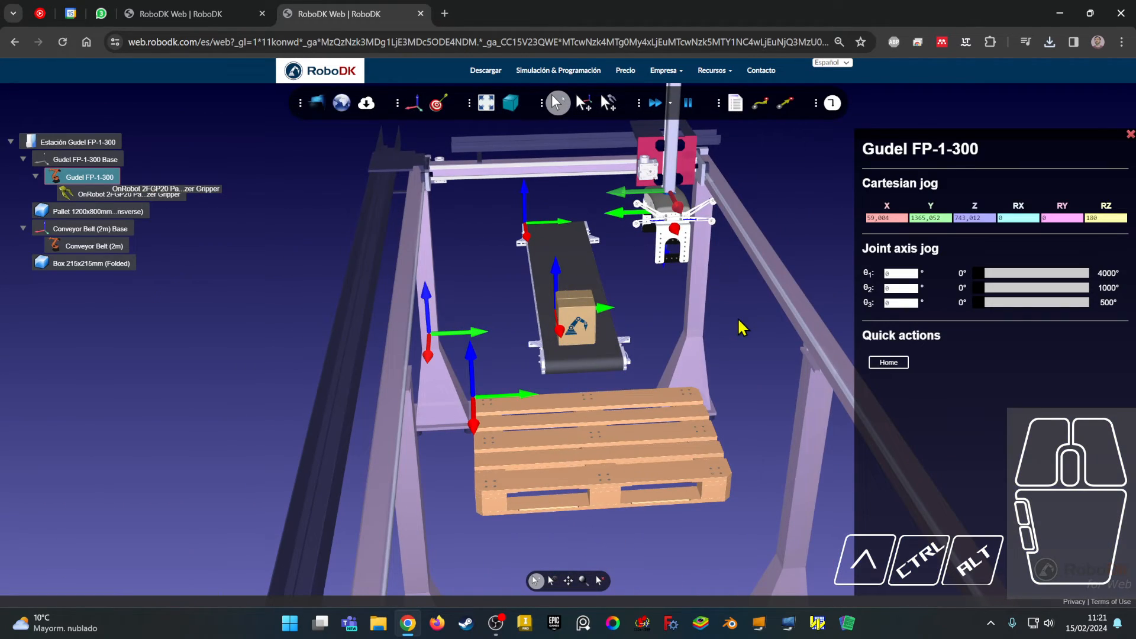
pyautogui.moveTo(700, 328); pyautogui.dragTo(648, 333, button='right')
# Step: Switch to reference-moving mode and turn off the visible object reference of the folded box
pyautogui.click(635, 180)
pyautogui.click(582, 103)
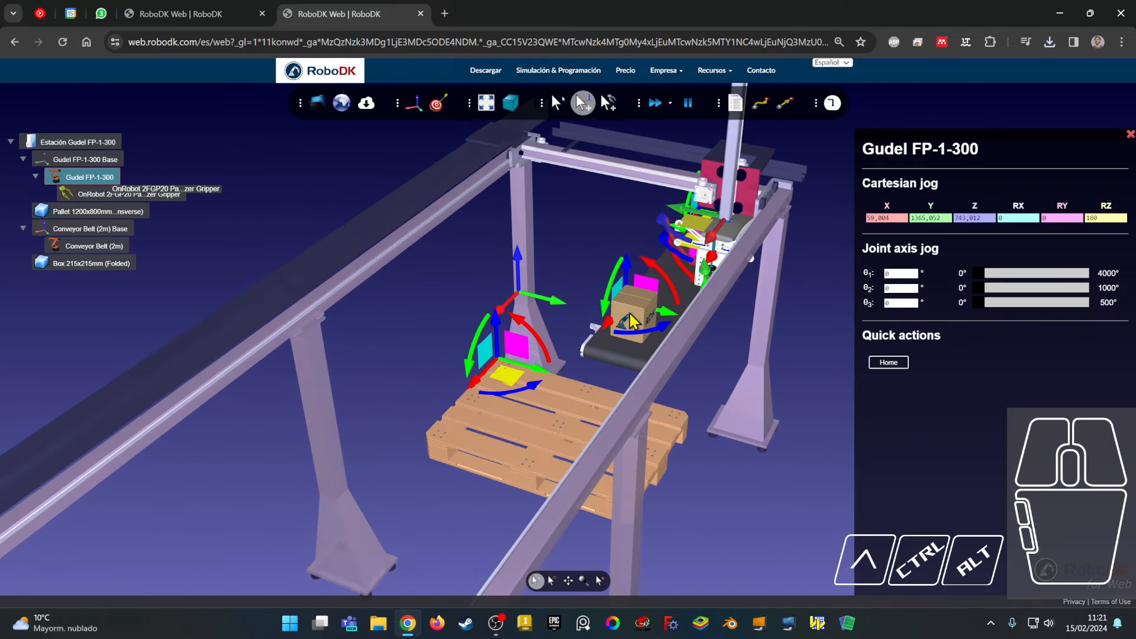
pyautogui.rightClick(80, 264)
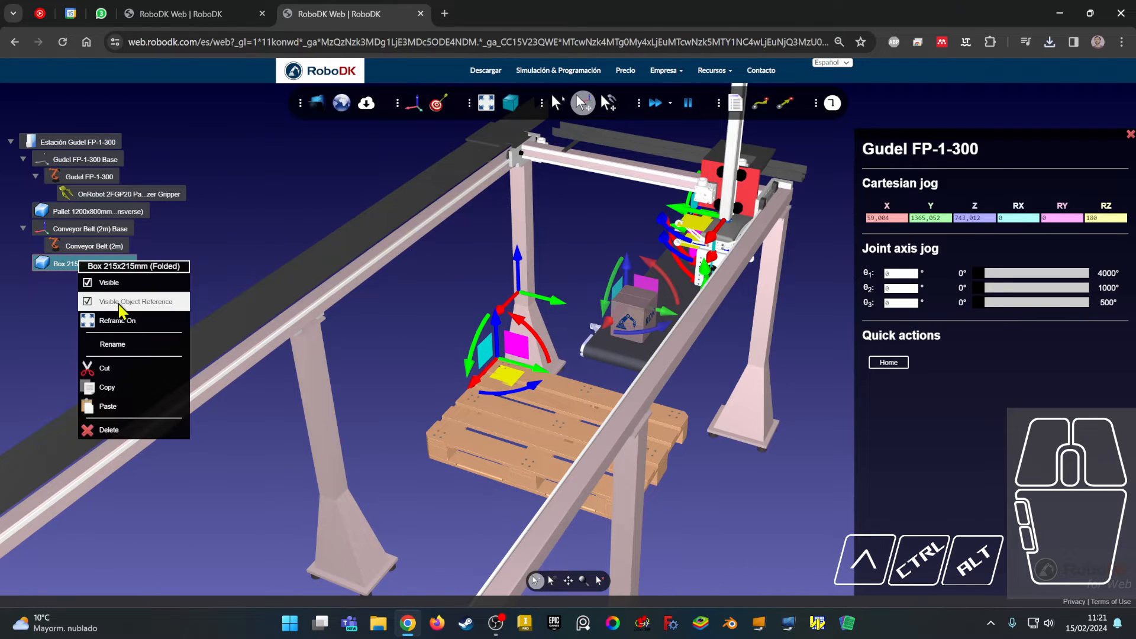
pyautogui.click(88, 305)
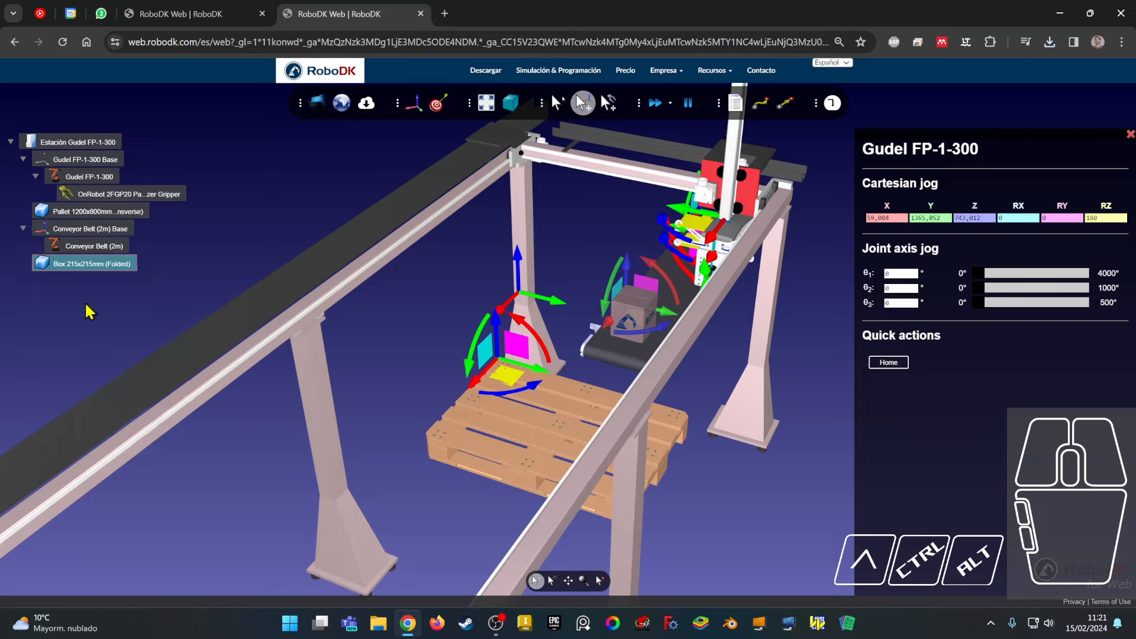
pyautogui.click(515, 421)
pyautogui.rightClick(80, 264)
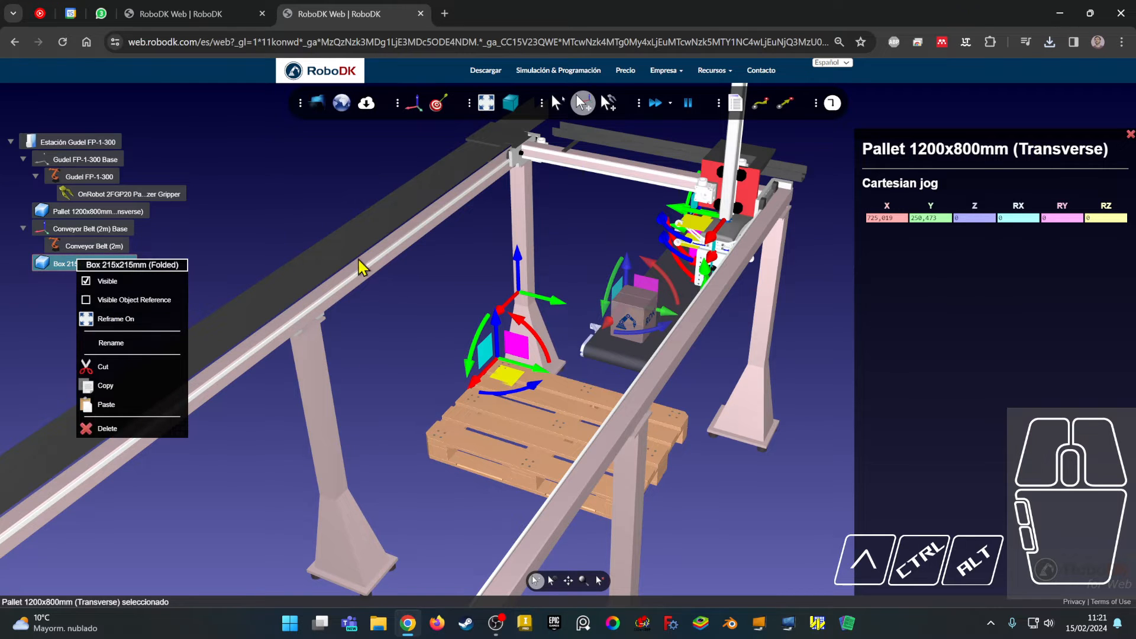
# Step: Shift the pallet slightly in its XY plane and return to the normal selection mode
pyautogui.moveTo(510, 376)
pyautogui.mouseDown()
pyautogui.moveTo(527, 382)
pyautogui.moveTo(505, 374)
pyautogui.mouseUp()
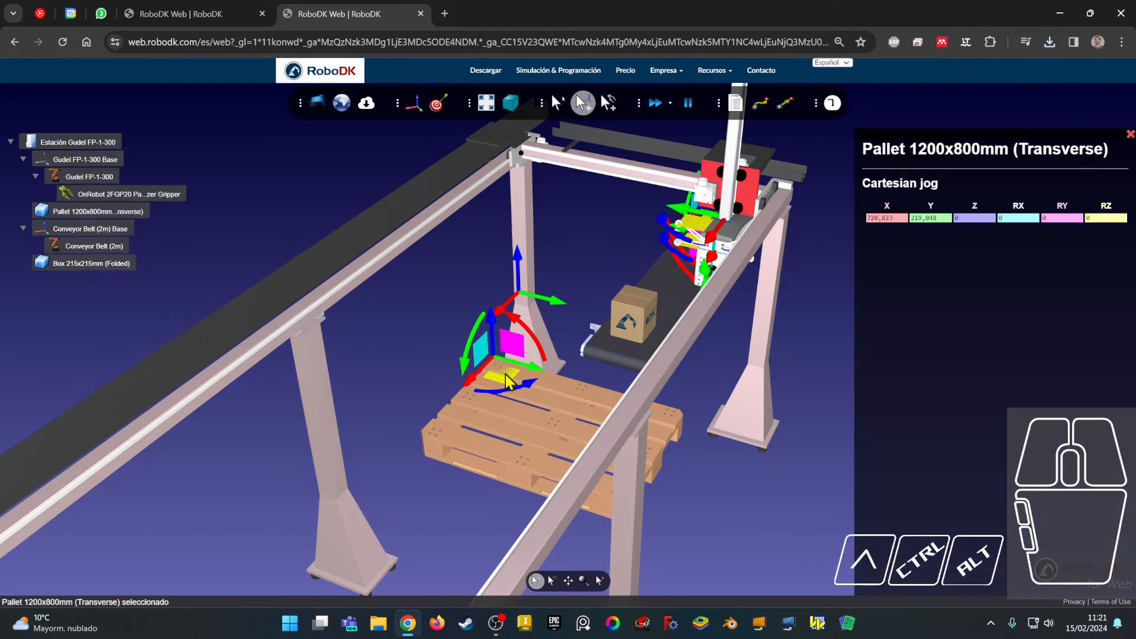
pyautogui.click(71, 268)
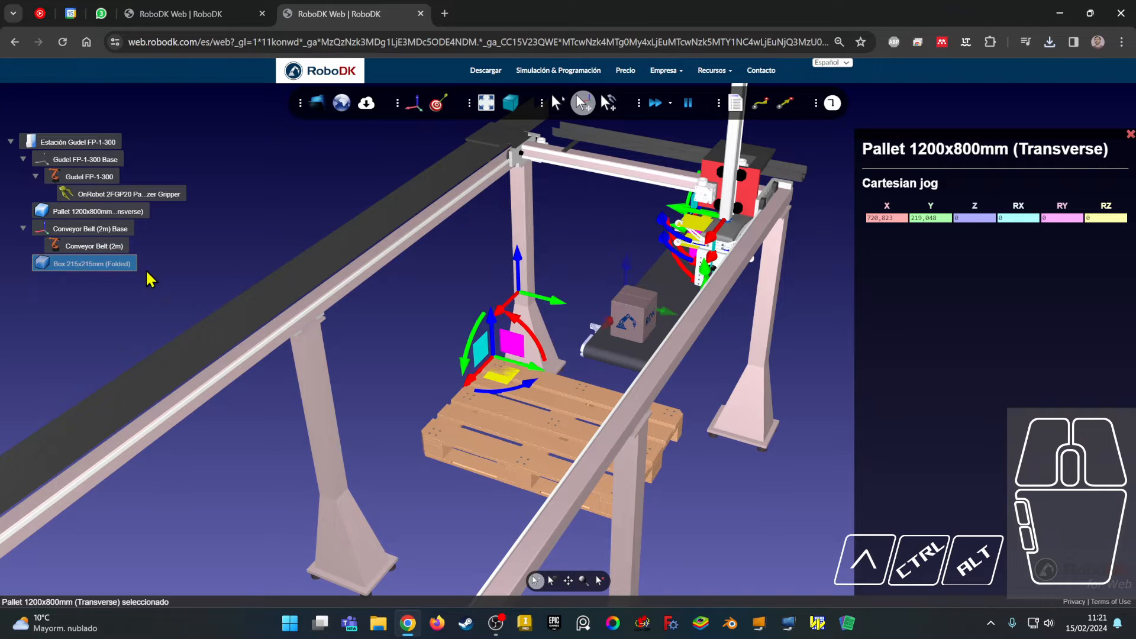
pyautogui.moveTo(683, 411); pyautogui.dragTo(771, 404, button='right')
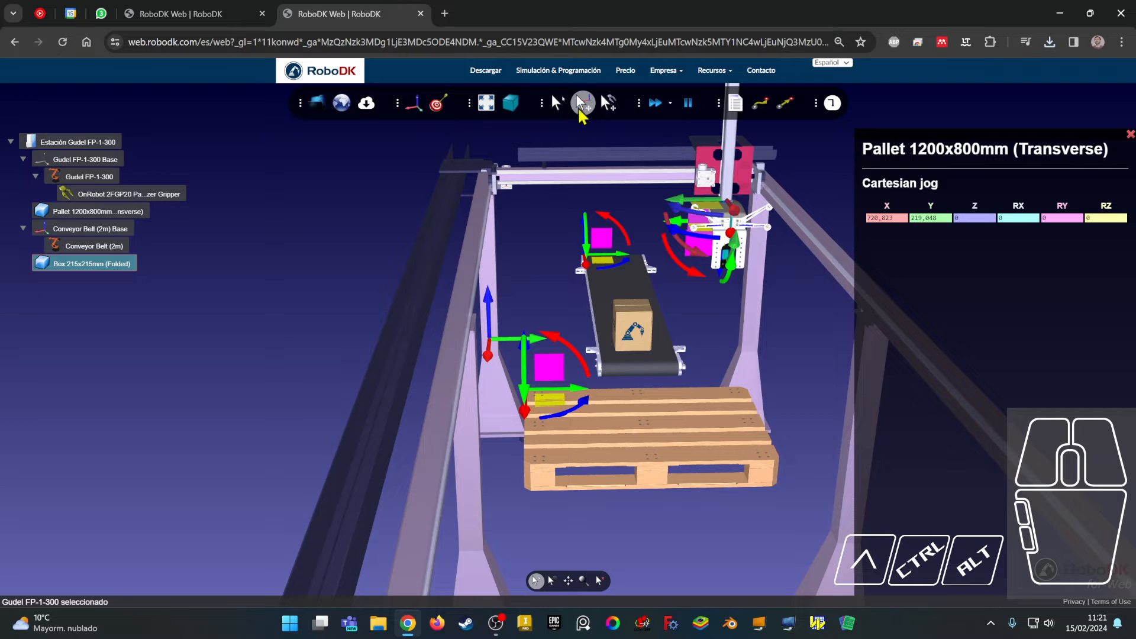
pyautogui.click(556, 108)
# Step: Select the Gudel FP-1-300 robot and jog its second joint axis to 523°
pyautogui.moveTo(768, 310); pyautogui.dragTo(817, 317, button='right')
pyautogui.press('alt')
pyautogui.press('alt')
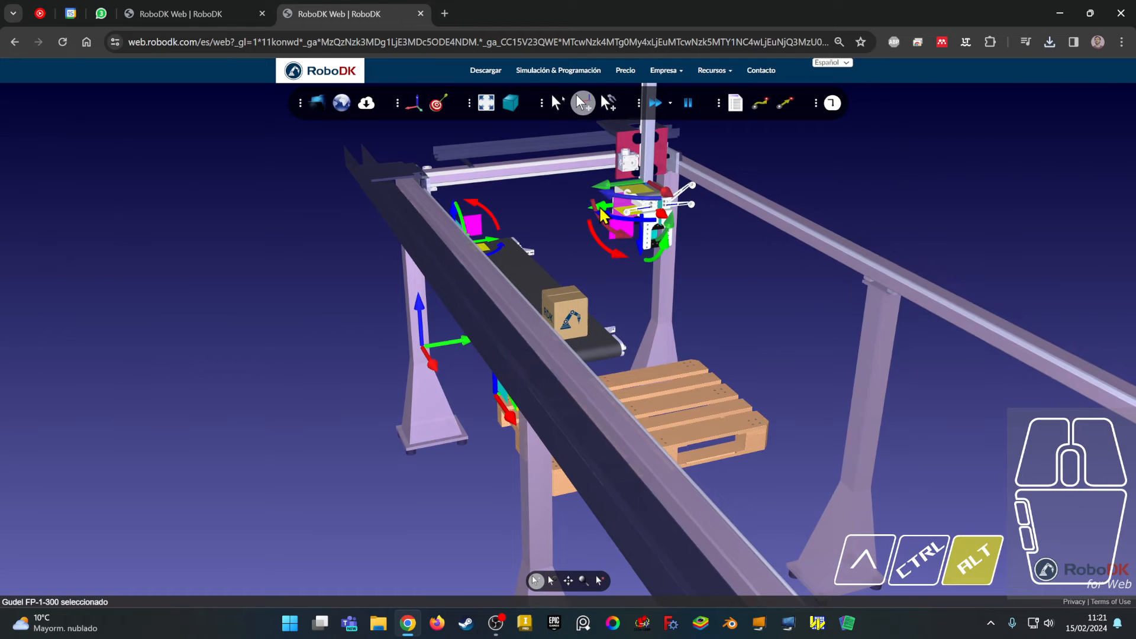
pyautogui.moveTo(718, 262); pyautogui.dragTo(672, 233, button='right')
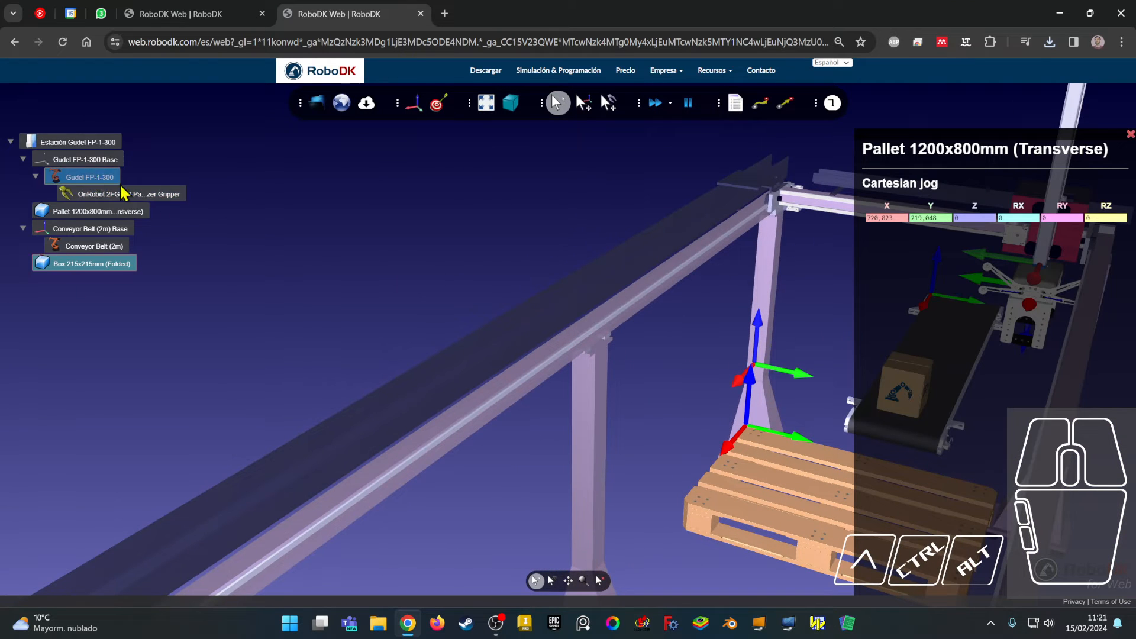
pyautogui.scroll(-1, 388, 262)
pyautogui.moveTo(547, 299); pyautogui.dragTo(331, 320, button='middle')
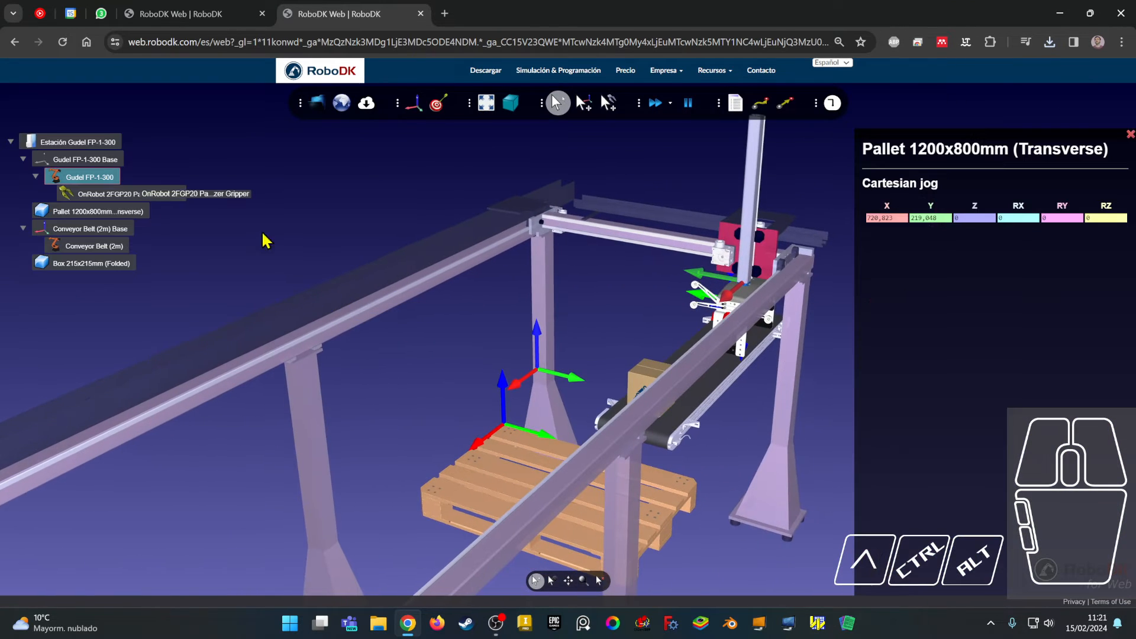
pyautogui.click(95, 179)
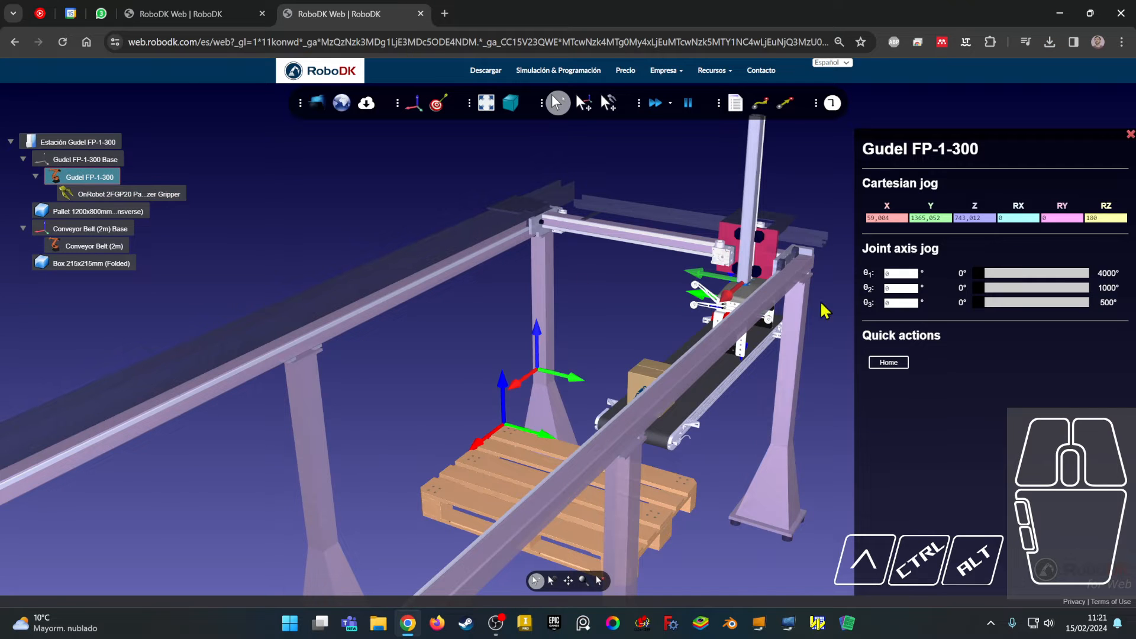
pyautogui.moveTo(825, 311); pyautogui.dragTo(691, 315, button='right')
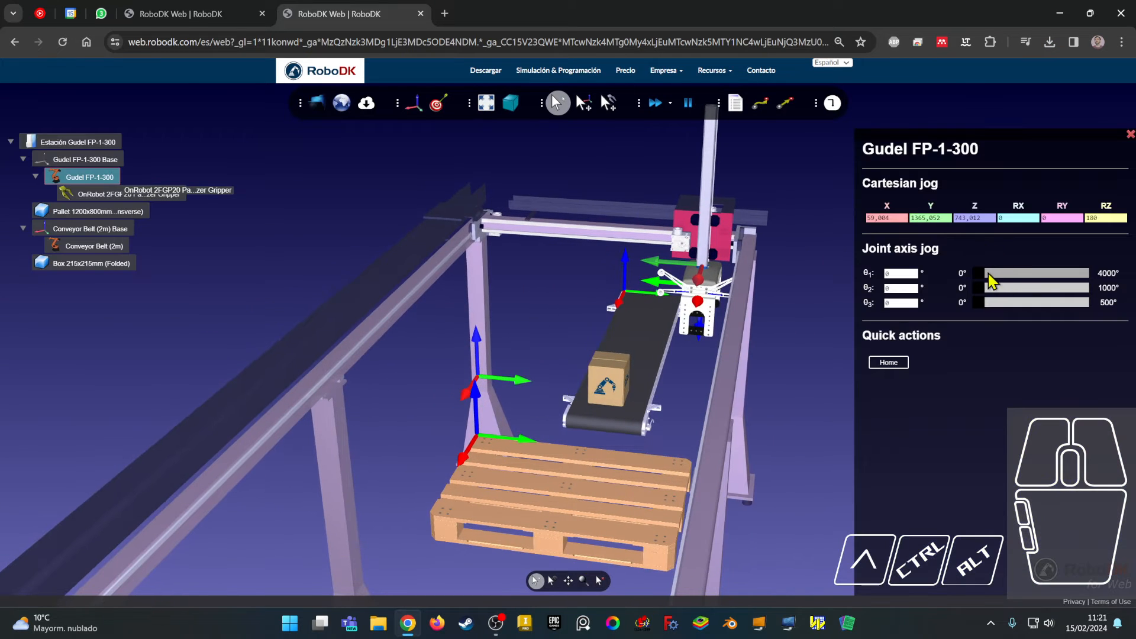
pyautogui.moveTo(992, 281); pyautogui.dragTo(946, 277)
pyautogui.click(1033, 291)
# Step: Jog the robot's second joint axis to 250°, keeping its other two axes at 0°
pyautogui.moveTo(822, 409); pyautogui.dragTo(408, 370, button='right')
pyautogui.moveTo(815, 357); pyautogui.dragTo(779, 388, button='right')
pyautogui.moveTo(779, 388); pyautogui.dragTo(667, 310, button='middle')
pyautogui.moveTo(667, 311); pyautogui.dragTo(717, 320, button='right')
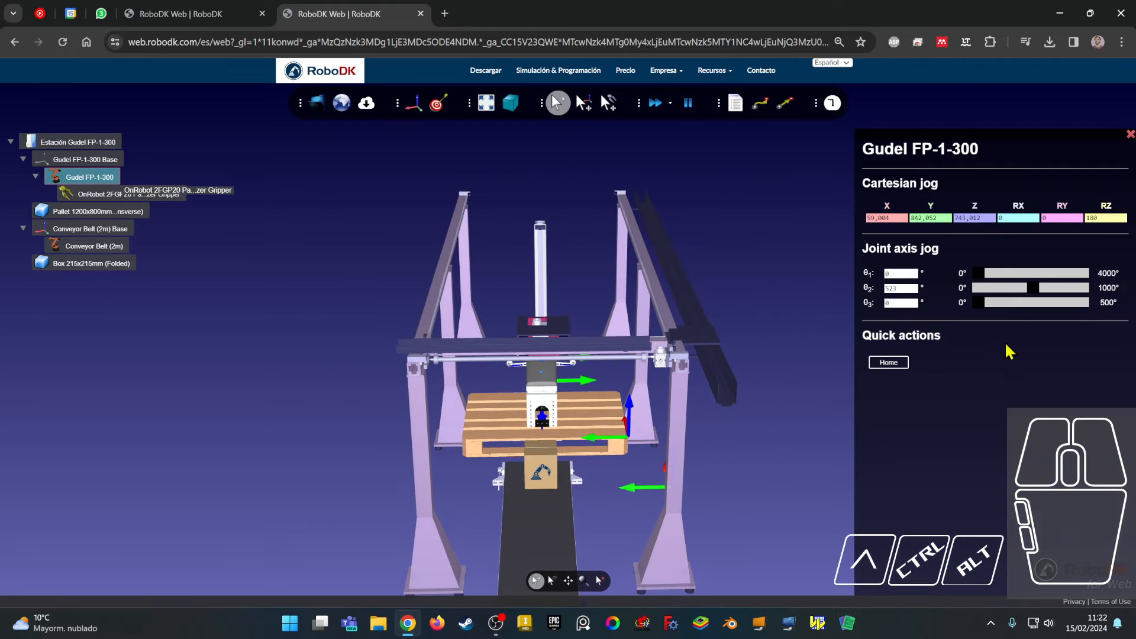
pyautogui.click(1018, 289)
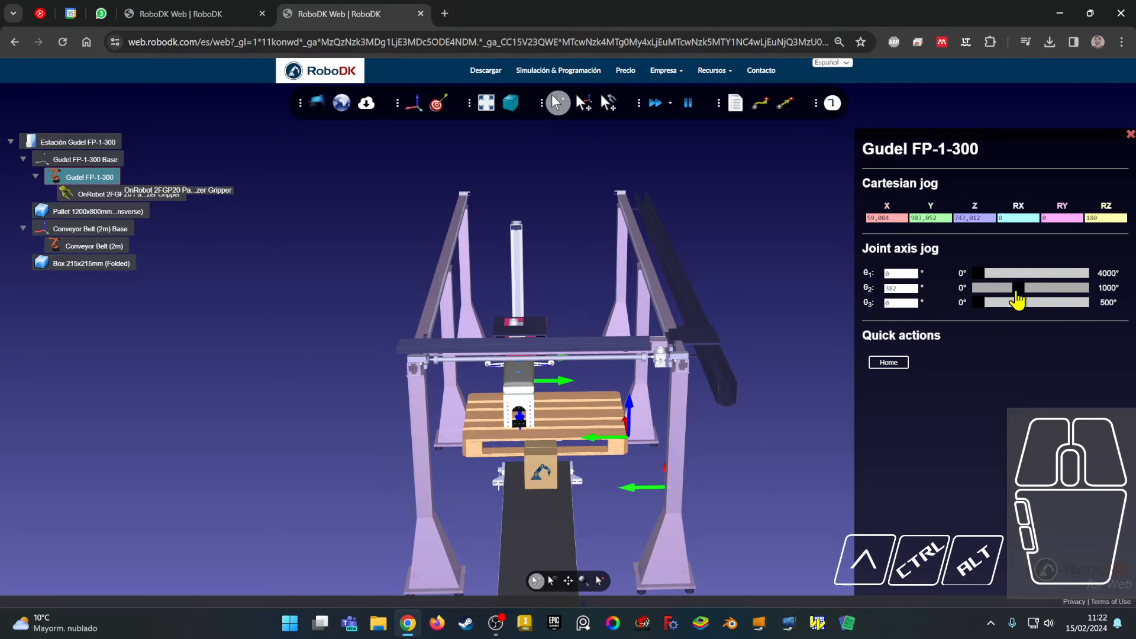
pyautogui.click(1004, 290)
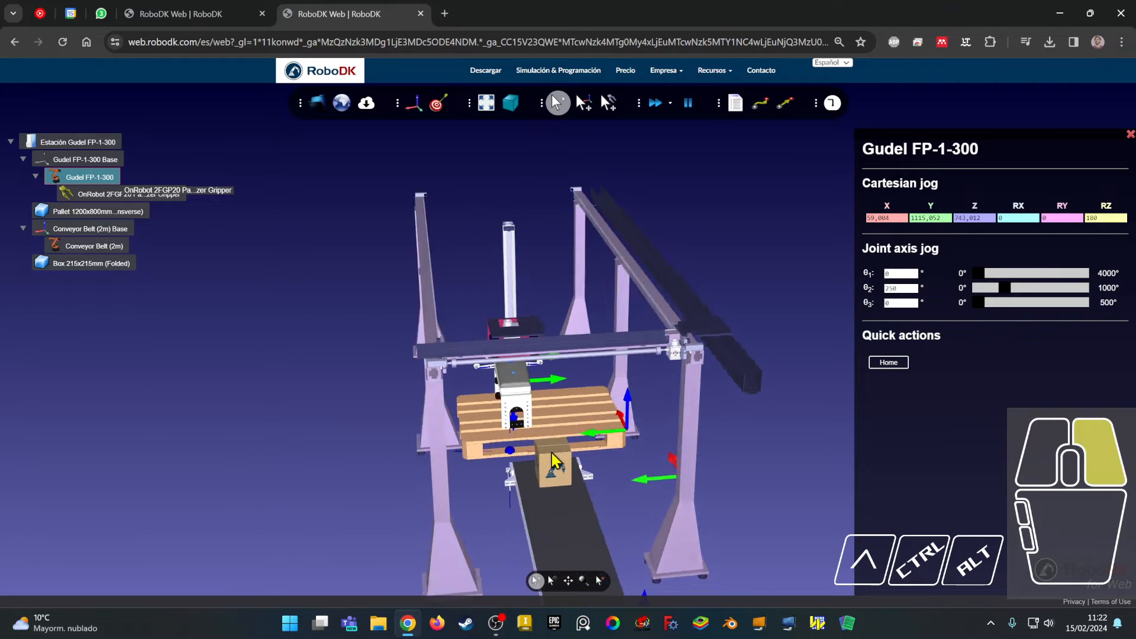
# Step: Create a target at the gantry robot's current position and check the gripper relative to the conveyor
pyautogui.moveTo(552, 453); pyautogui.dragTo(876, 452, button='right')
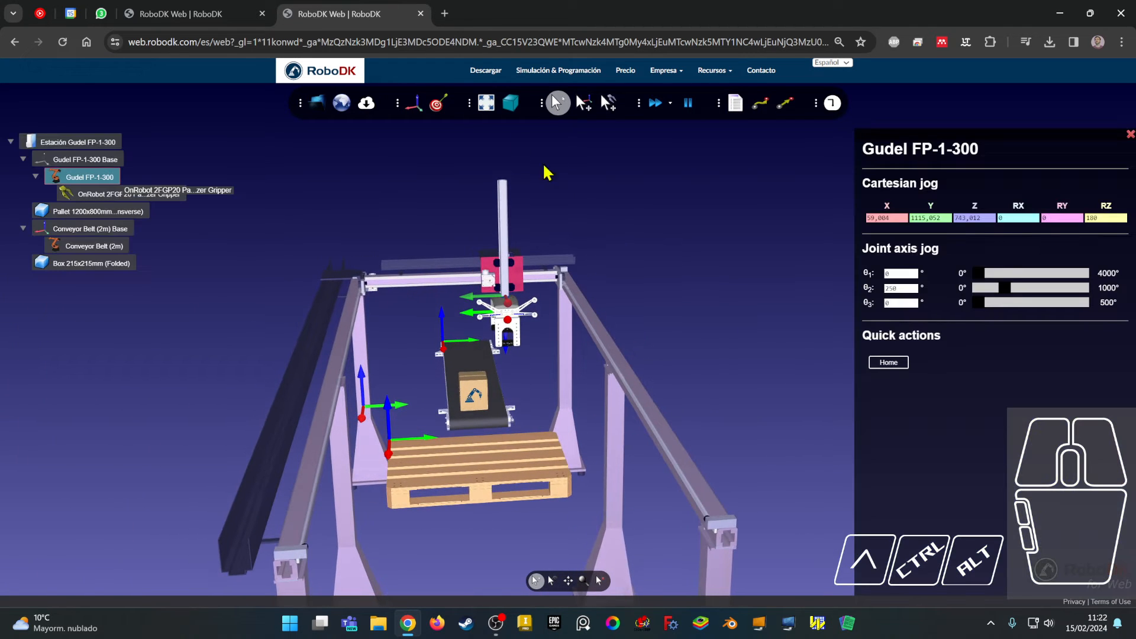
pyautogui.click(441, 105)
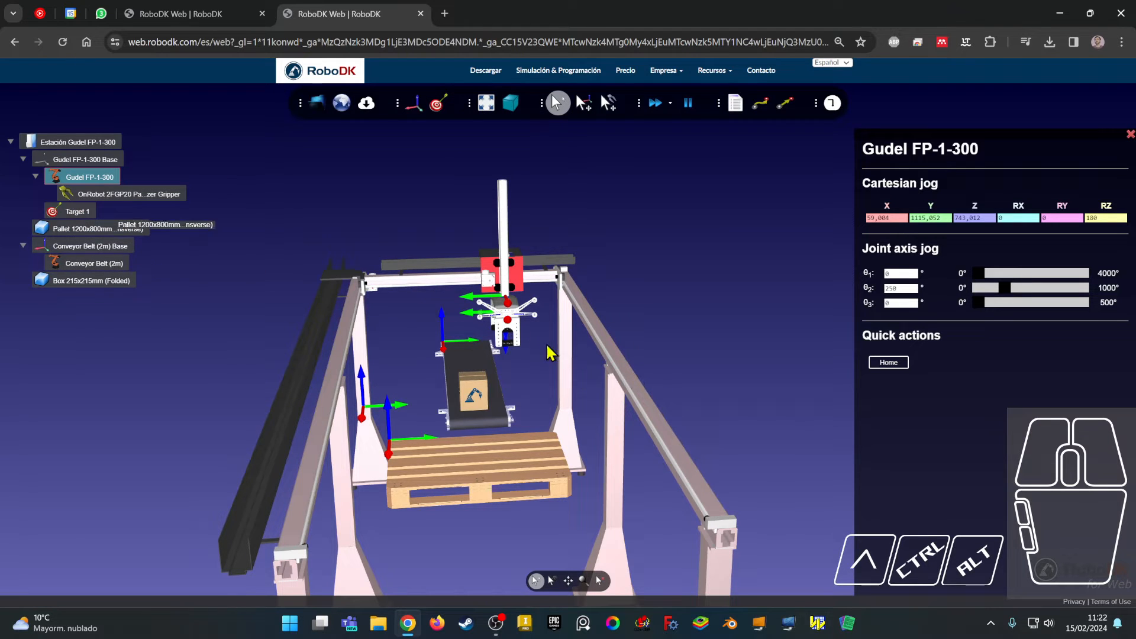
pyautogui.moveTo(540, 348); pyautogui.dragTo(506, 454, button='right')
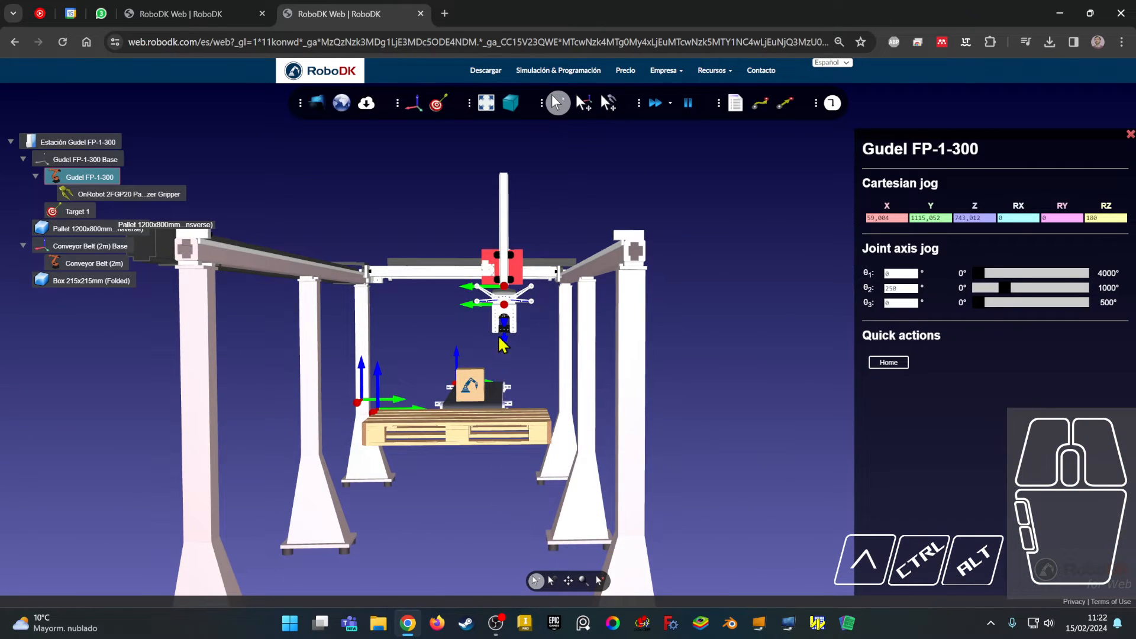
pyautogui.moveTo(534, 503); pyautogui.dragTo(309, 423, button='right')
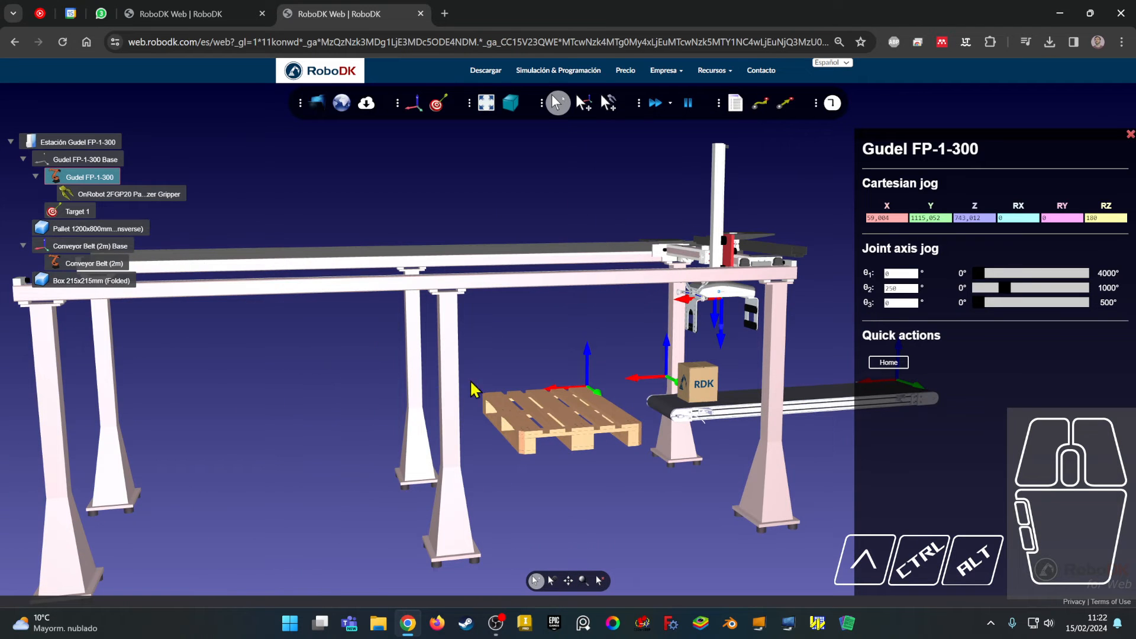
# Step: Try to shift the gripper sideways along its Y axis until it lines up with the conveyor and box
pyautogui.moveTo(707, 357); pyautogui.dragTo(643, 314, button='right')
pyautogui.scroll(5, 577, 254)
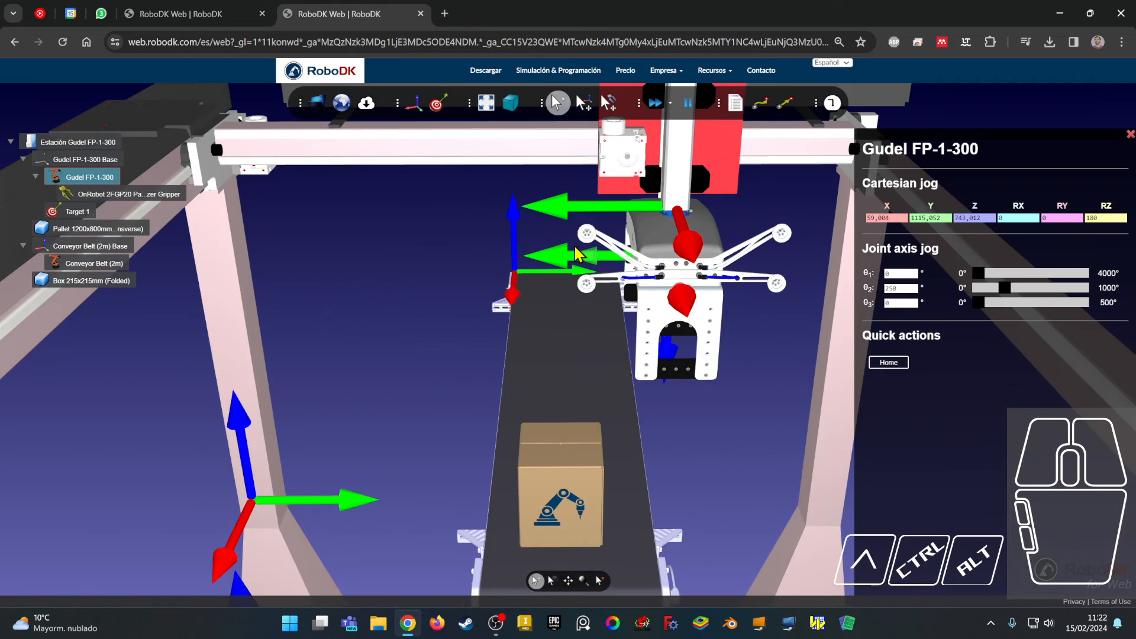
pyautogui.press('alt')
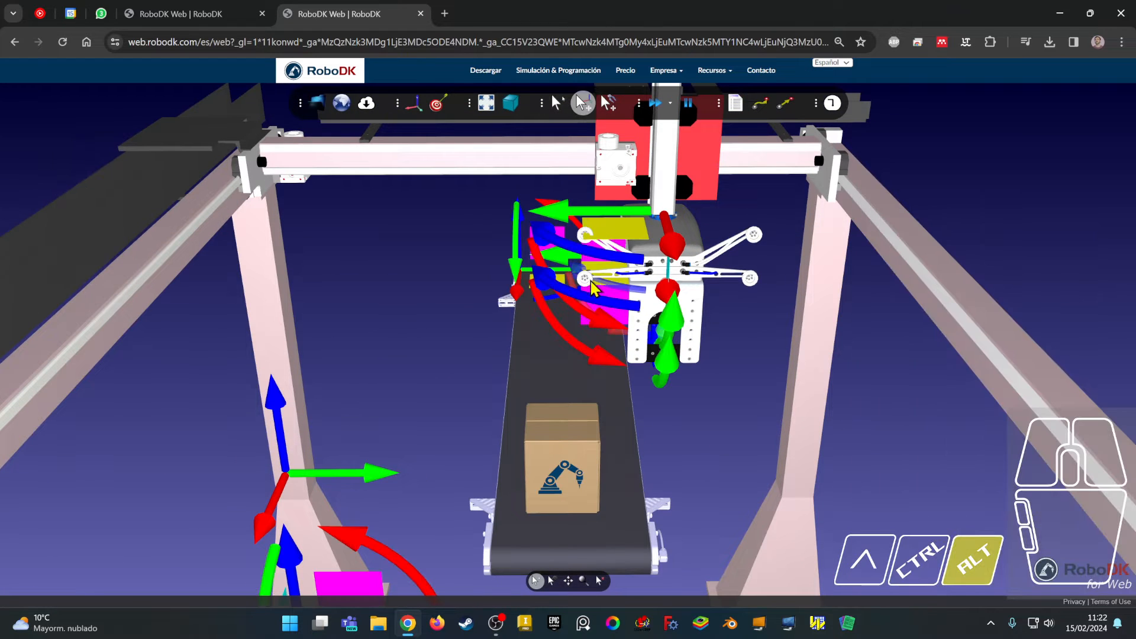
pyautogui.keyDown('alt'); pyautogui.moveTo(554, 211); pyautogui.dragTo(600, 222); pyautogui.keyUp('alt')
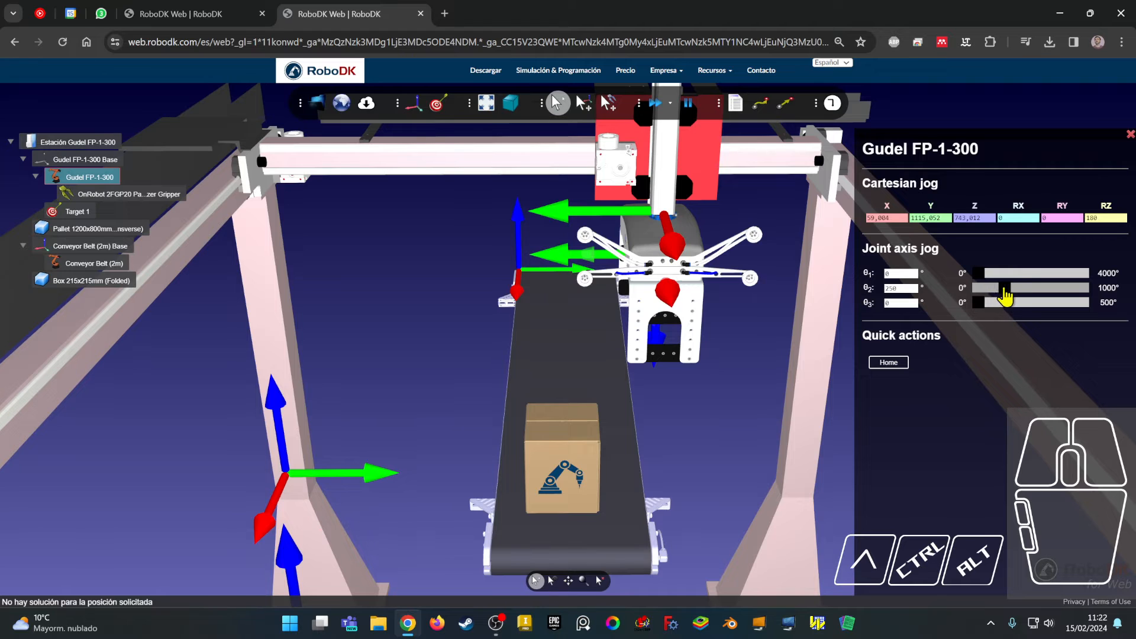
# Step: Jog the robot's second joint axis to 485° to align the gripper with the box, and create a target there
pyautogui.moveTo(1005, 296); pyautogui.dragTo(1030, 300)
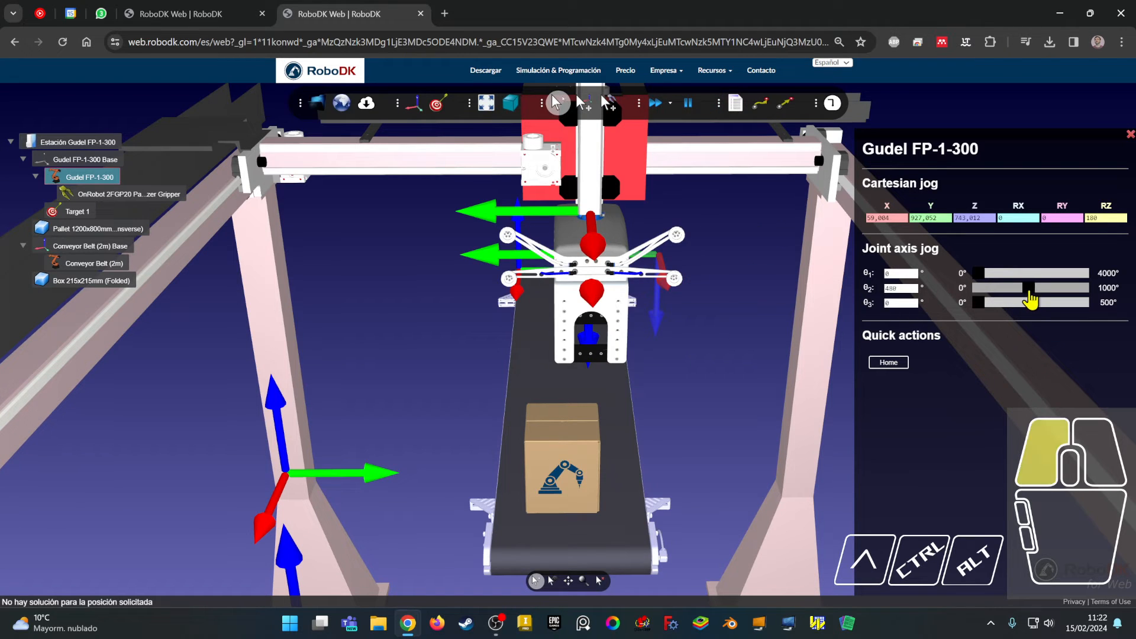
pyautogui.click(1030, 300)
pyautogui.click(1030, 300)
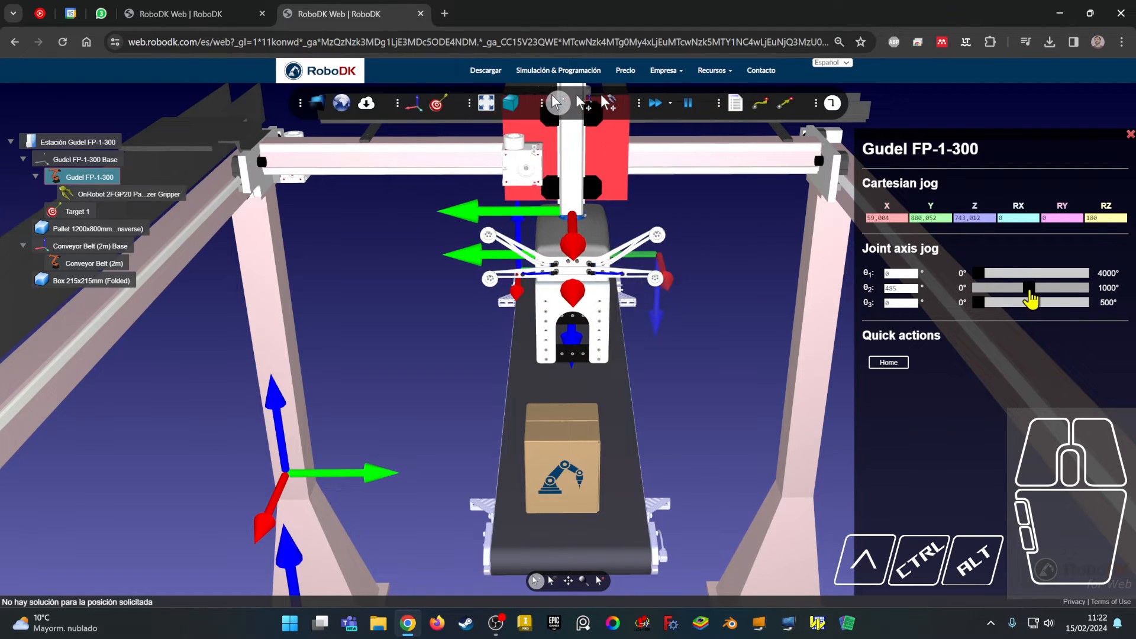
pyautogui.click(438, 104)
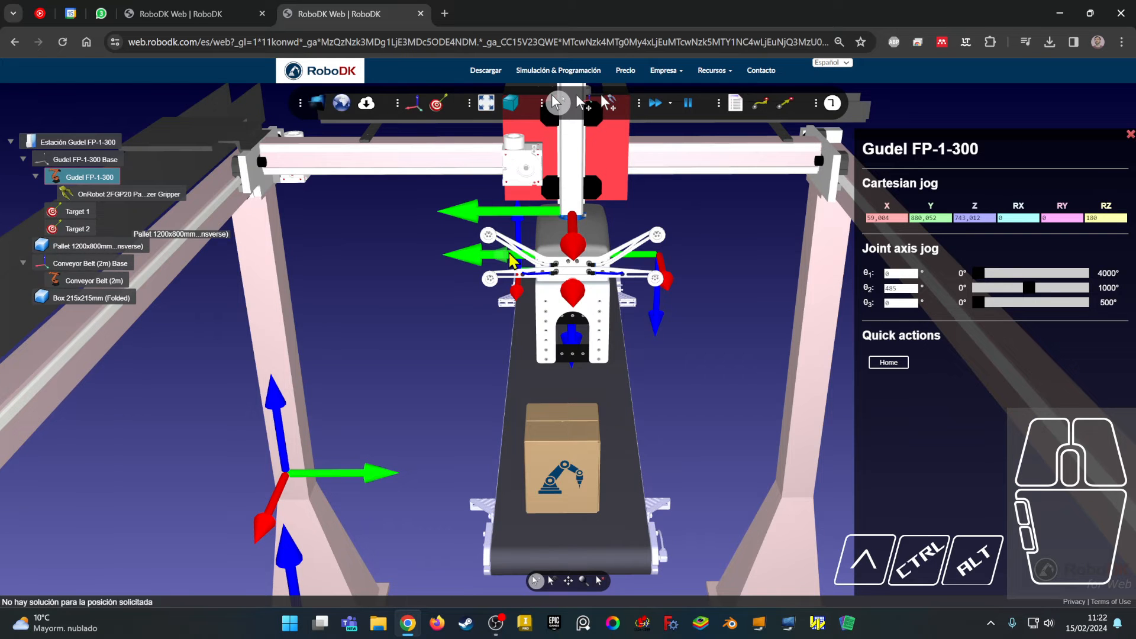
# Step: Lower the gripper around the box by jogging the third joint axis to 447°, and create a target there
pyautogui.moveTo(506, 407); pyautogui.dragTo(646, 374, button='right')
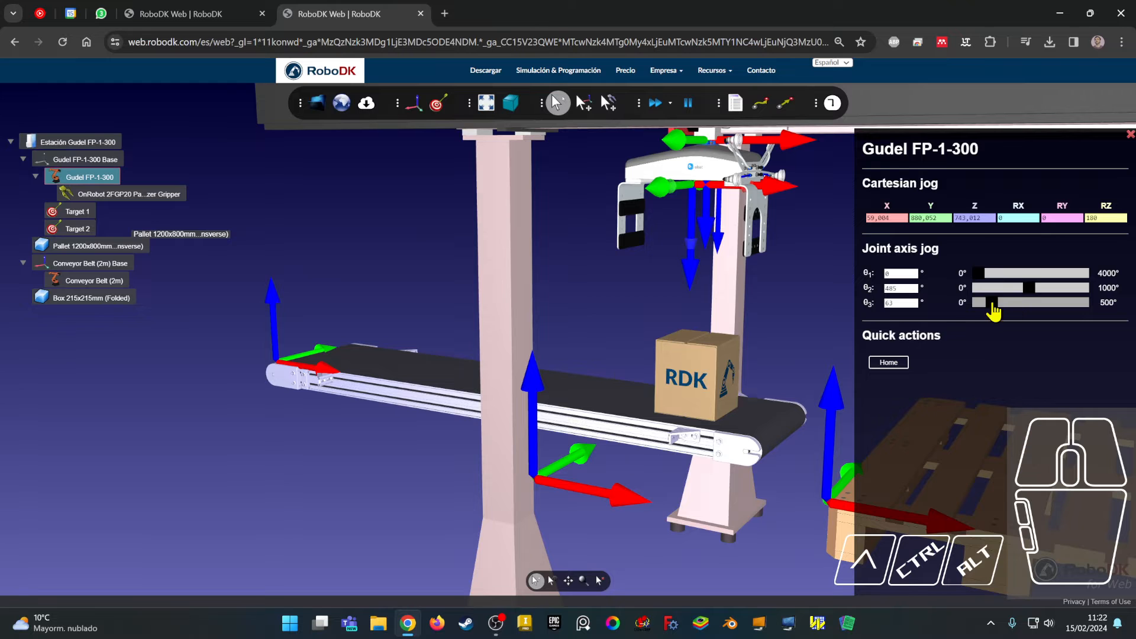
pyautogui.moveTo(993, 304); pyautogui.dragTo(1077, 304)
pyautogui.moveTo(899, 353); pyautogui.dragTo(771, 368, button='right')
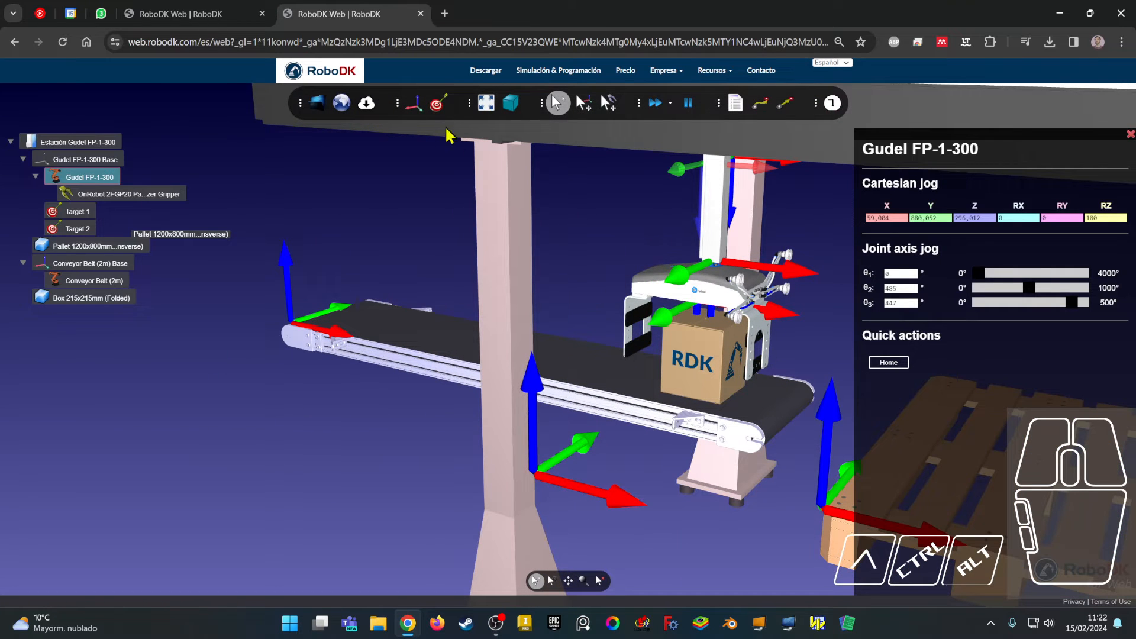
pyautogui.click(438, 104)
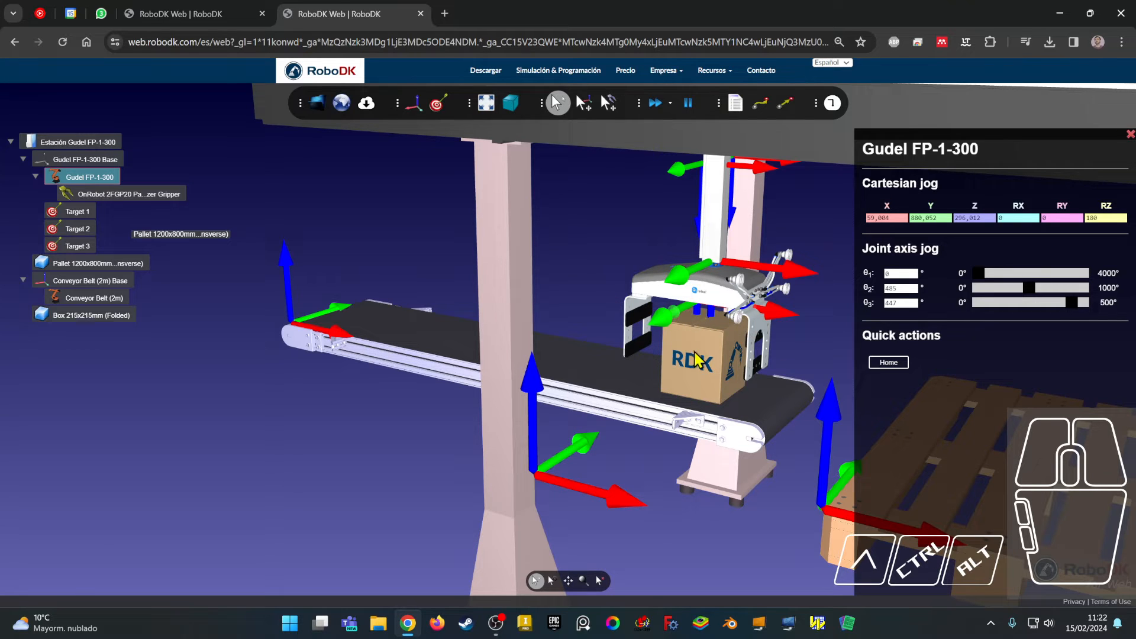
# Step: Jog the robot's first joint axis to 27° to adjust the gripper's position along the conveyor over the box
pyautogui.moveTo(684, 387); pyautogui.dragTo(717, 340, button='right')
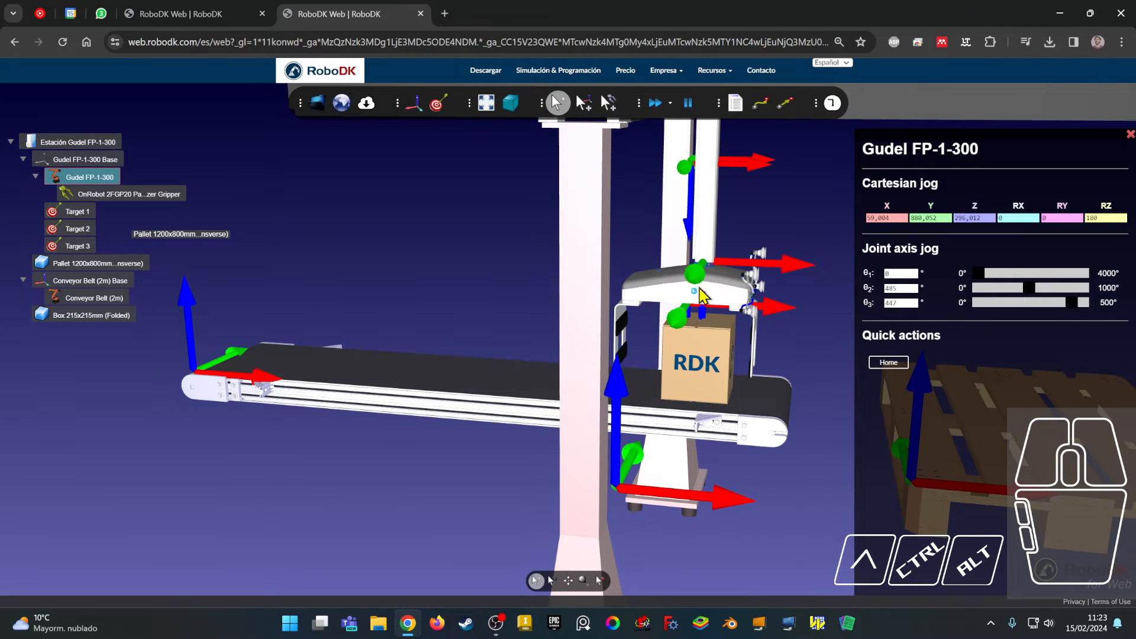
pyautogui.moveTo(981, 277); pyautogui.dragTo(984, 277)
pyautogui.click(981, 276)
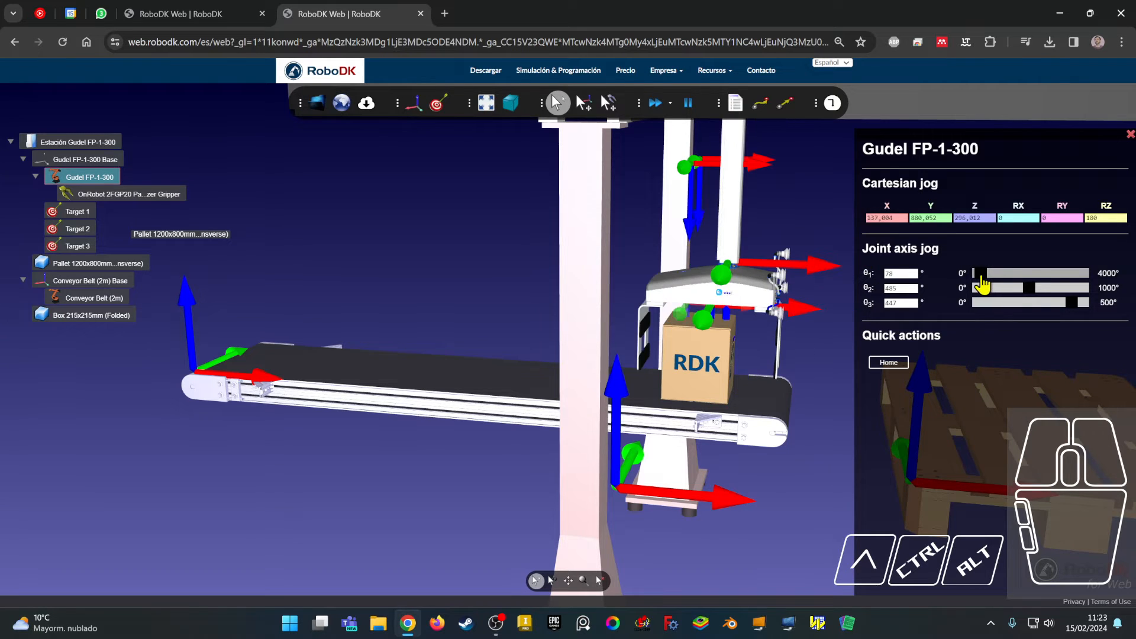
pyautogui.click(981, 276)
pyautogui.click(980, 276)
pyautogui.click(979, 277)
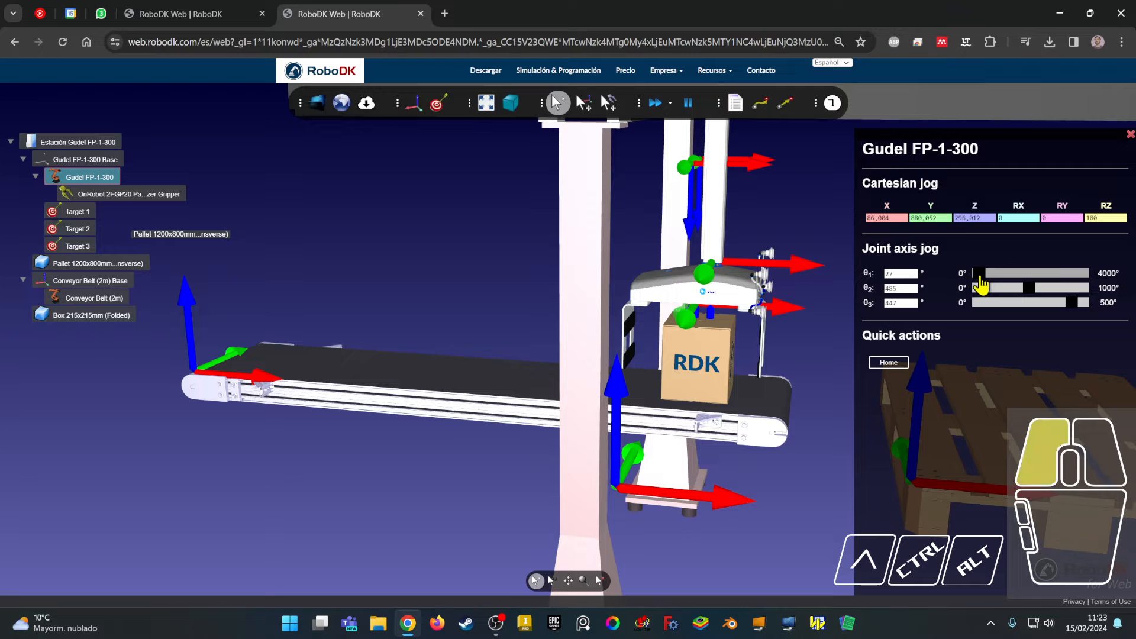
pyautogui.click(979, 277)
# Step: Move the gripper linearly along its X axis to X 96.96, aligning it with the box on the conveyor
pyautogui.moveTo(803, 328); pyautogui.dragTo(792, 337, button='right')
pyautogui.scroll(2, 792, 347)
pyautogui.press('alt')
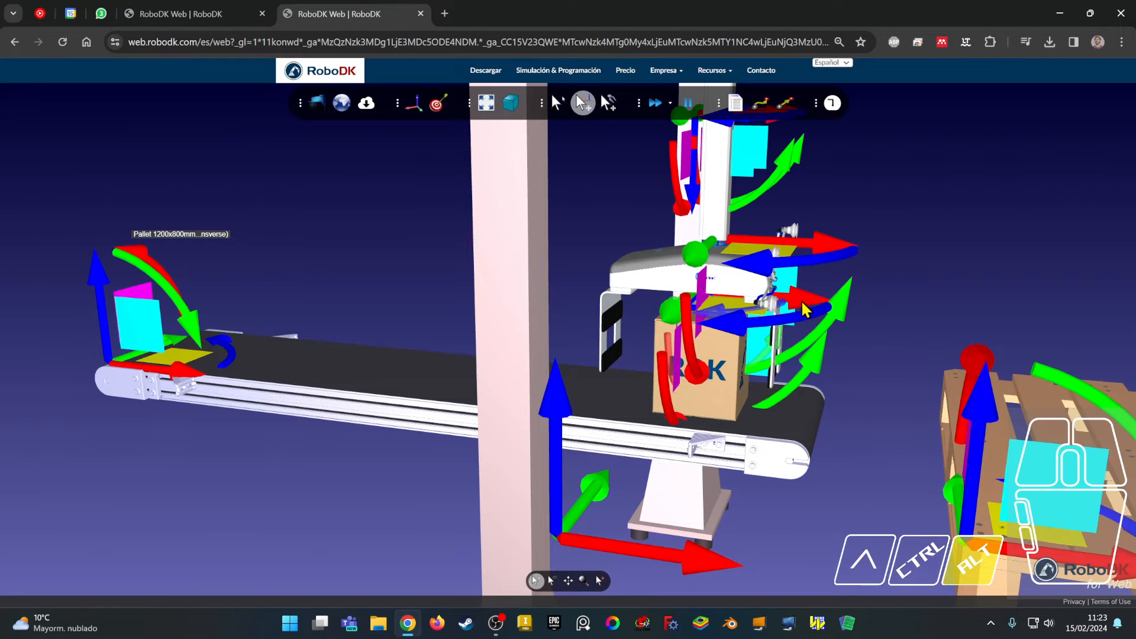
pyautogui.keyDown('alt'); pyautogui.moveTo(829, 253); pyautogui.dragTo(830, 242); pyautogui.keyUp('alt')
pyautogui.moveTo(829, 286); pyautogui.dragTo(795, 296, button='right')
pyautogui.keyDown('alt'); pyautogui.moveTo(822, 240); pyautogui.dragTo(809, 245); pyautogui.keyUp('alt')
pyautogui.keyDown('alt'); pyautogui.moveTo(812, 243); pyautogui.dragTo(806, 247); pyautogui.keyUp('alt')
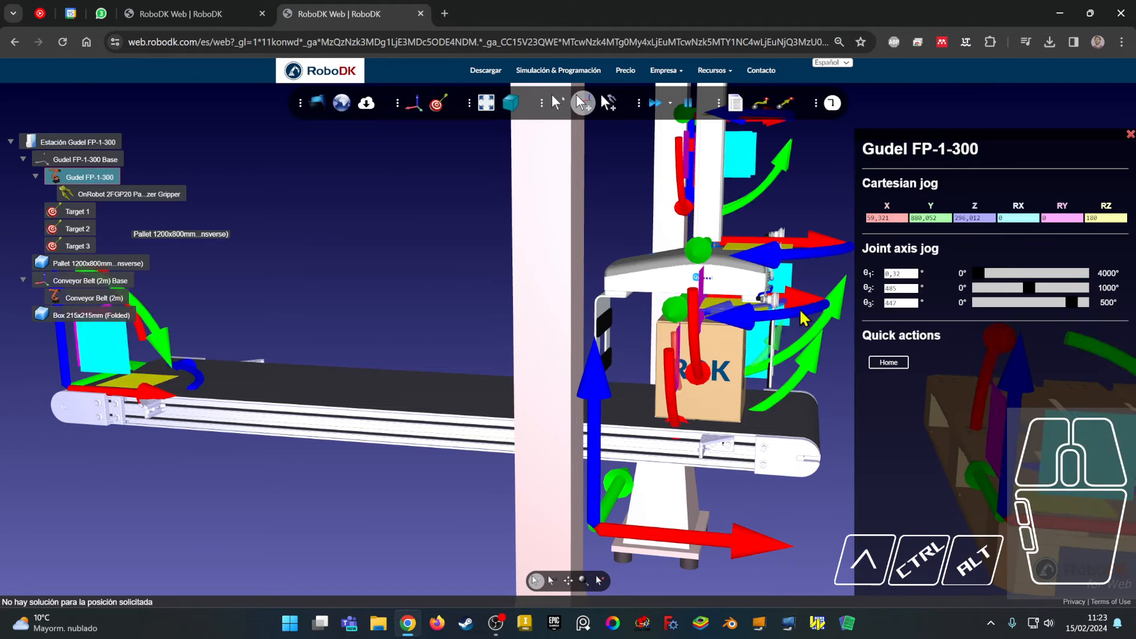
pyautogui.moveTo(789, 330); pyautogui.dragTo(772, 355, button='right')
pyautogui.scroll(-3, 792, 335)
pyautogui.keyDown('alt'); pyautogui.moveTo(807, 272); pyautogui.dragTo(819, 273); pyautogui.keyUp('alt')
# Step: Create a target at the robot's current pick position around the box
pyautogui.moveTo(751, 408); pyautogui.dragTo(669, 412, button='right')
pyautogui.scroll(-3, 807, 389)
pyautogui.moveTo(808, 389); pyautogui.dragTo(758, 396, button='right')
pyautogui.moveTo(758, 396); pyautogui.dragTo(192, 186, button='middle')
pyautogui.scroll(-3, 438, 303)
pyautogui.moveTo(594, 302); pyautogui.dragTo(386, 298, button='middle')
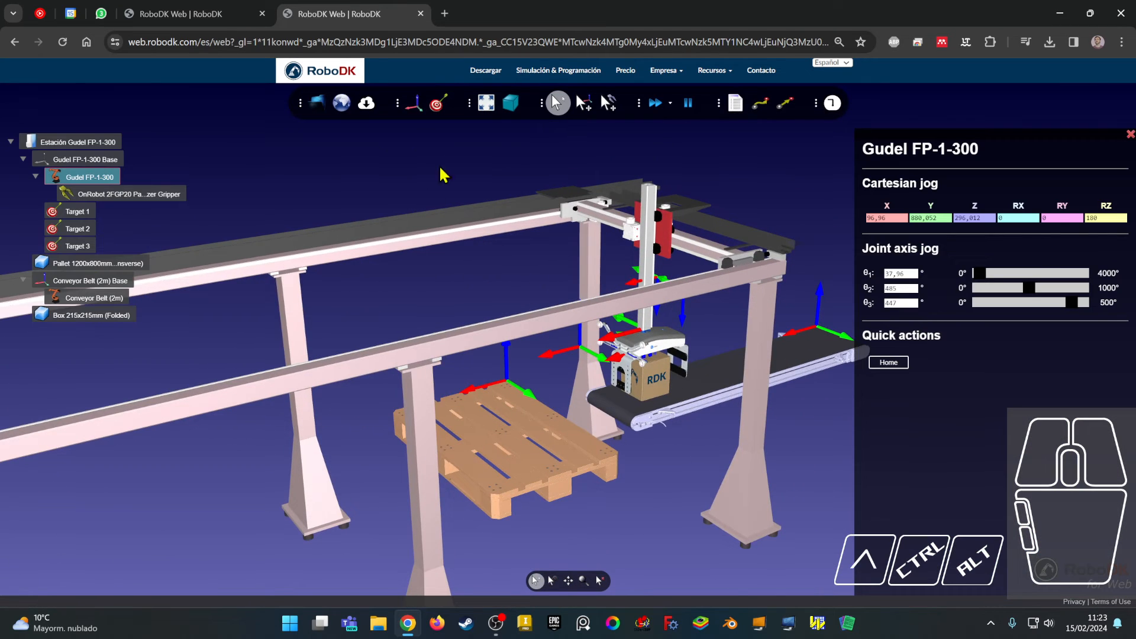
pyautogui.click(437, 105)
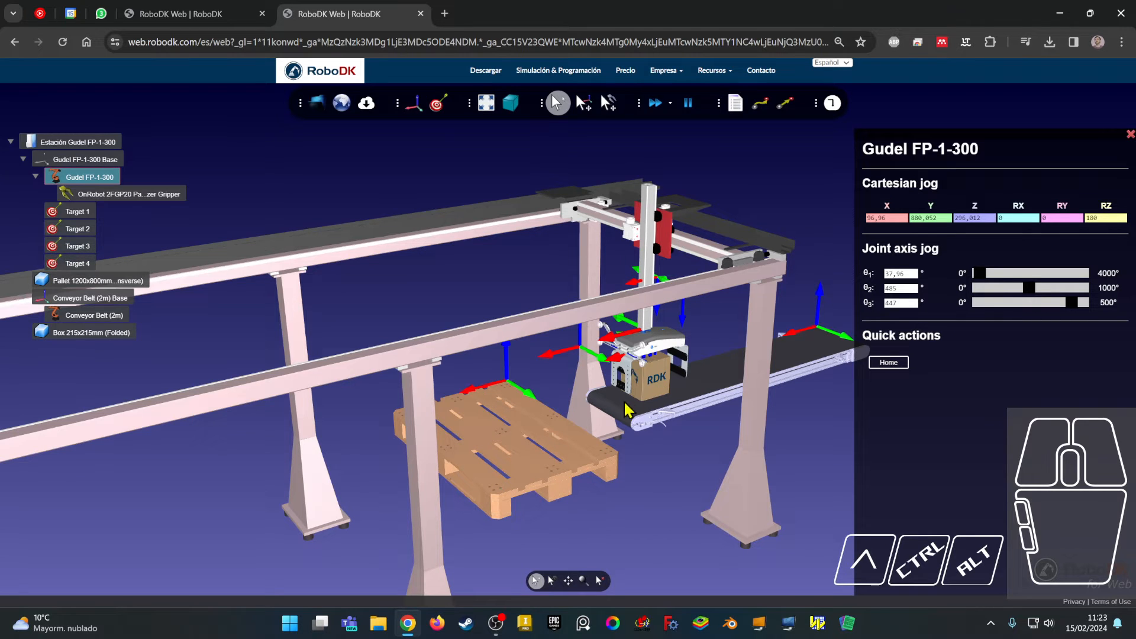
# Step: Raise the gripper above the box by jogging the third joint axis to 353°, and create a target there
pyautogui.scroll(3, 663, 388)
pyautogui.moveTo(704, 371); pyautogui.dragTo(627, 386, button='middle')
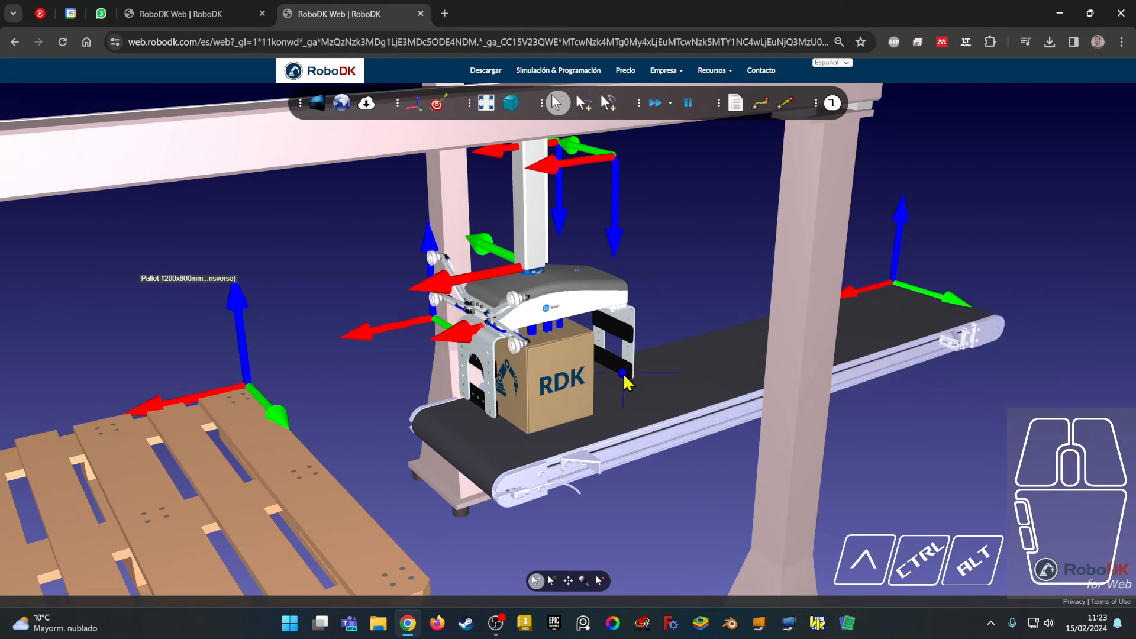
pyautogui.moveTo(1078, 308); pyautogui.dragTo(1052, 305)
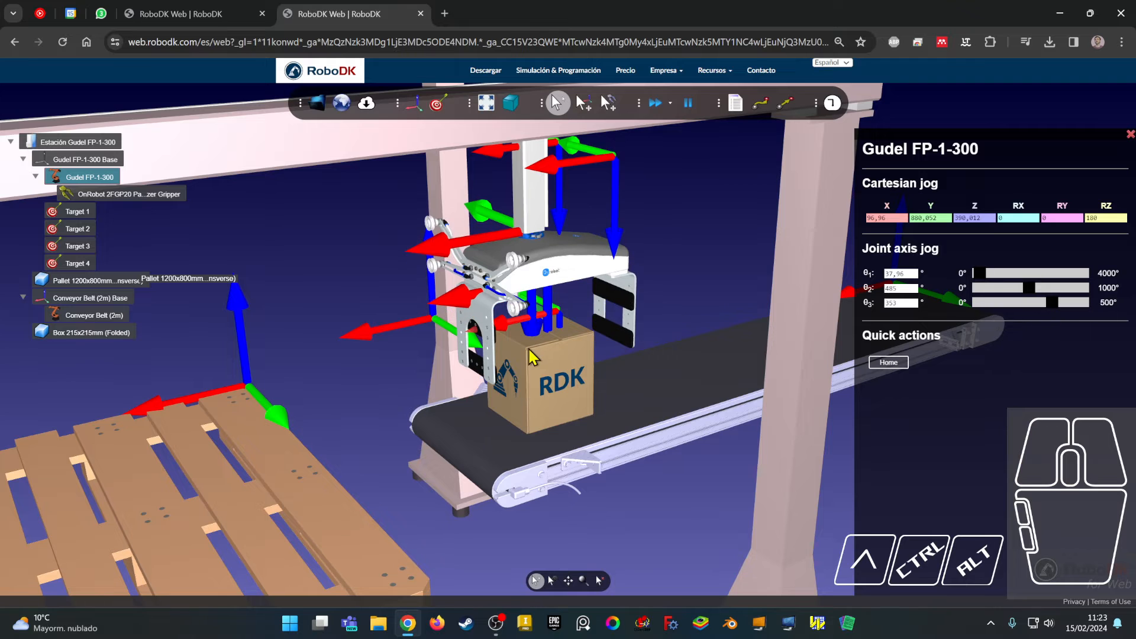
pyautogui.scroll(-5, 532, 355)
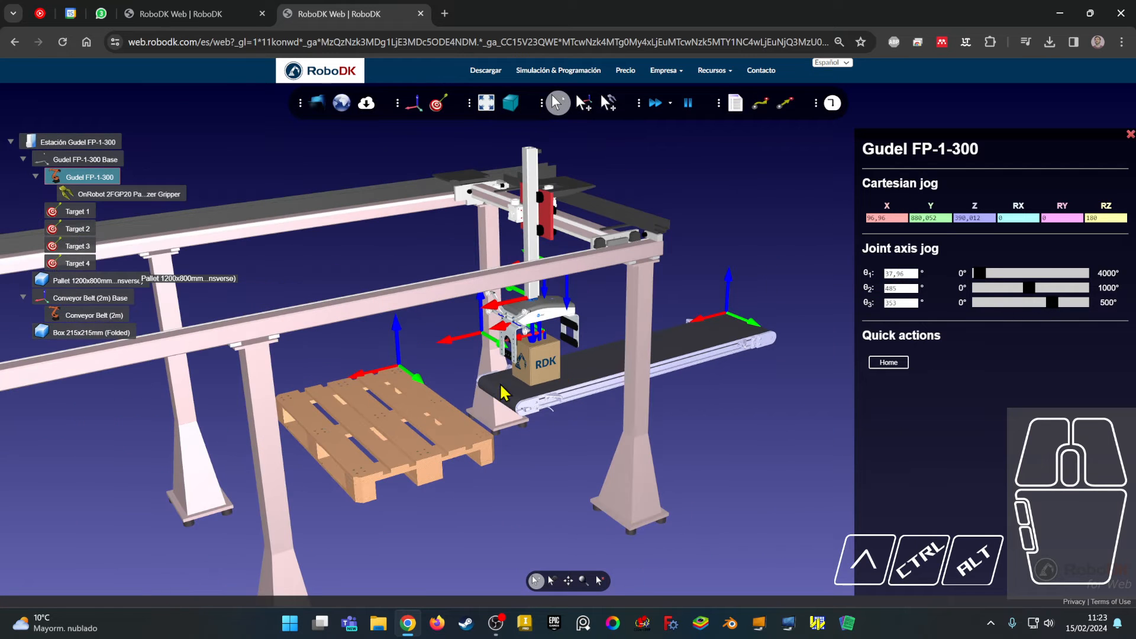
pyautogui.click(439, 105)
# Step: Bring the gripper from the conveyor over the pallet by setting the first joint axis to 1000°
pyautogui.moveTo(503, 363); pyautogui.dragTo(571, 333, button='middle')
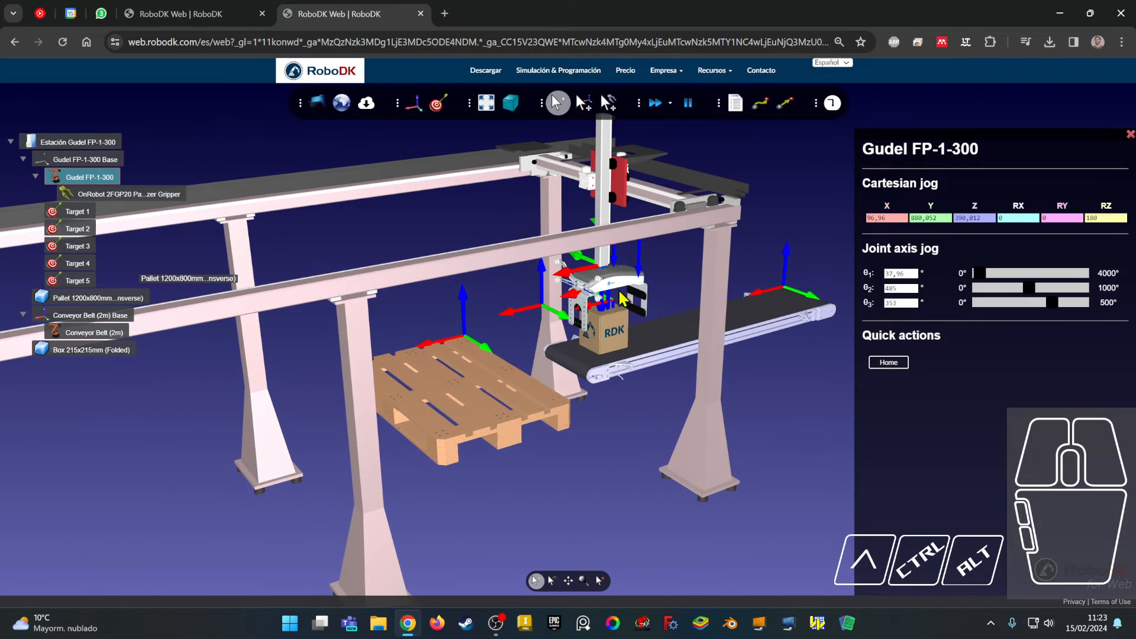
pyautogui.moveTo(645, 354); pyautogui.dragTo(636, 423, button='right')
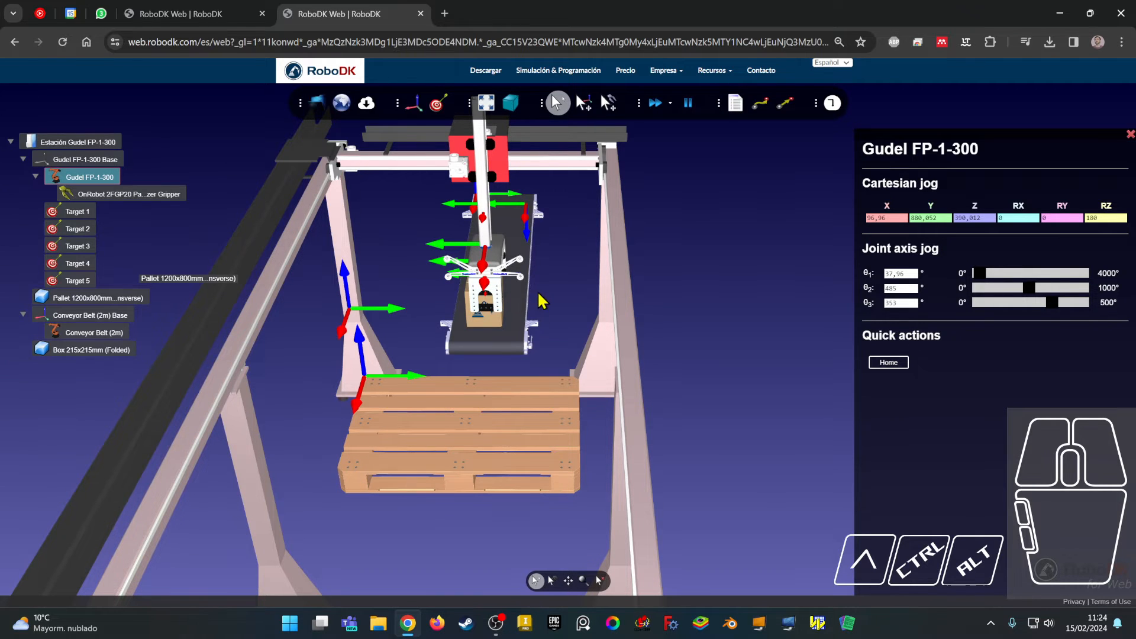
pyautogui.moveTo(499, 312); pyautogui.dragTo(338, 306, button='right')
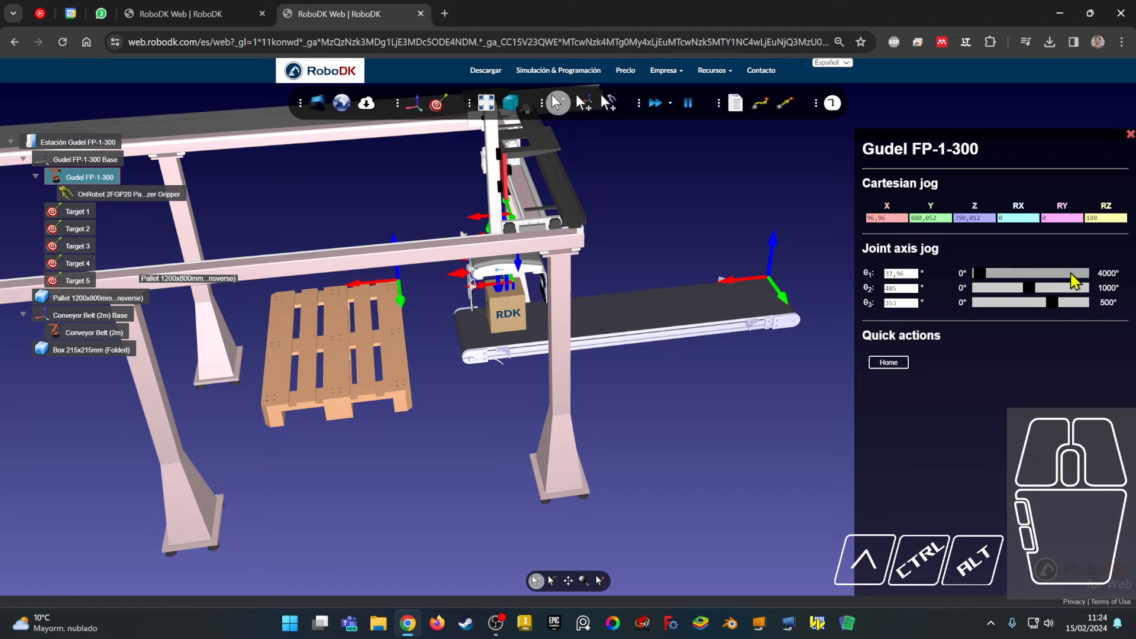
pyautogui.moveTo(404, 300); pyautogui.dragTo(454, 294, button='middle')
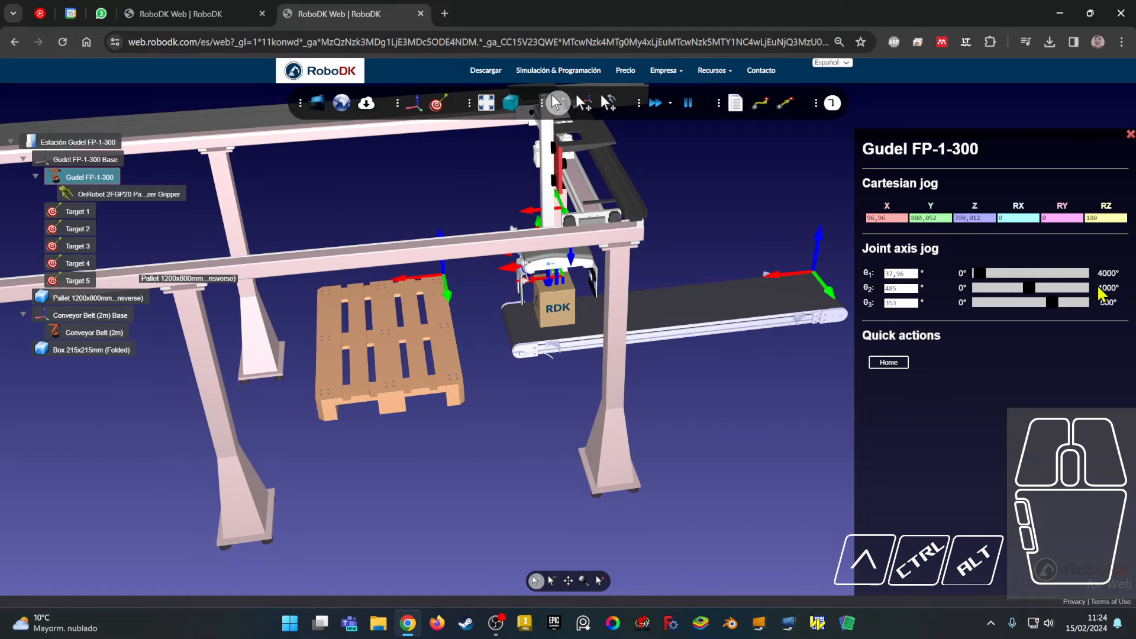
pyautogui.moveTo(999, 279); pyautogui.dragTo(1005, 284)
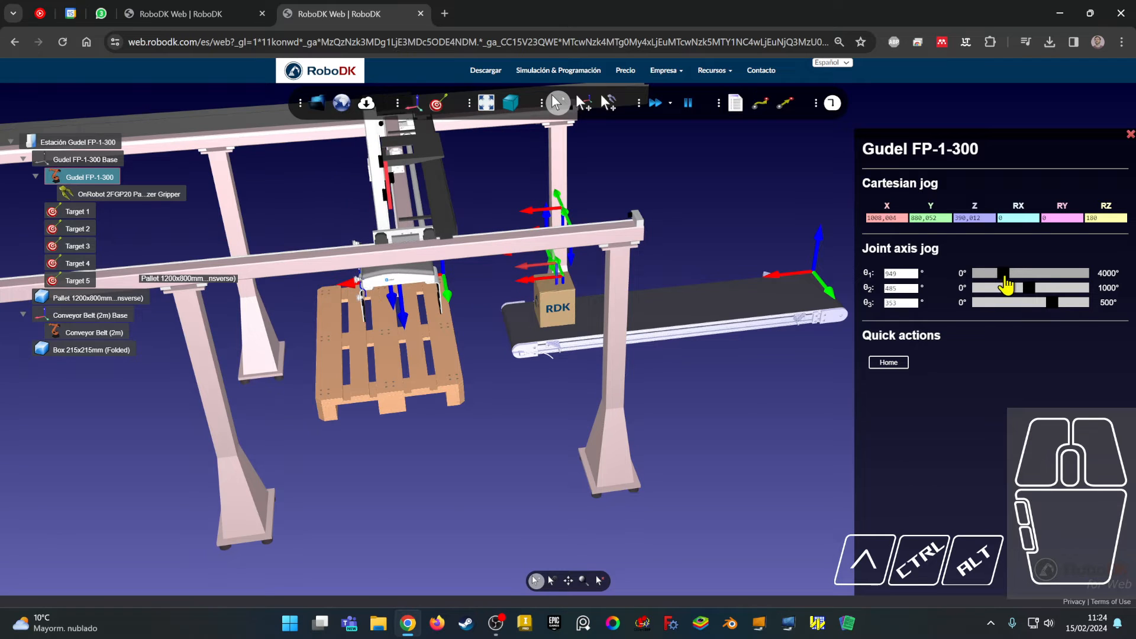
pyautogui.moveTo(905, 274); pyautogui.dragTo(881, 278)
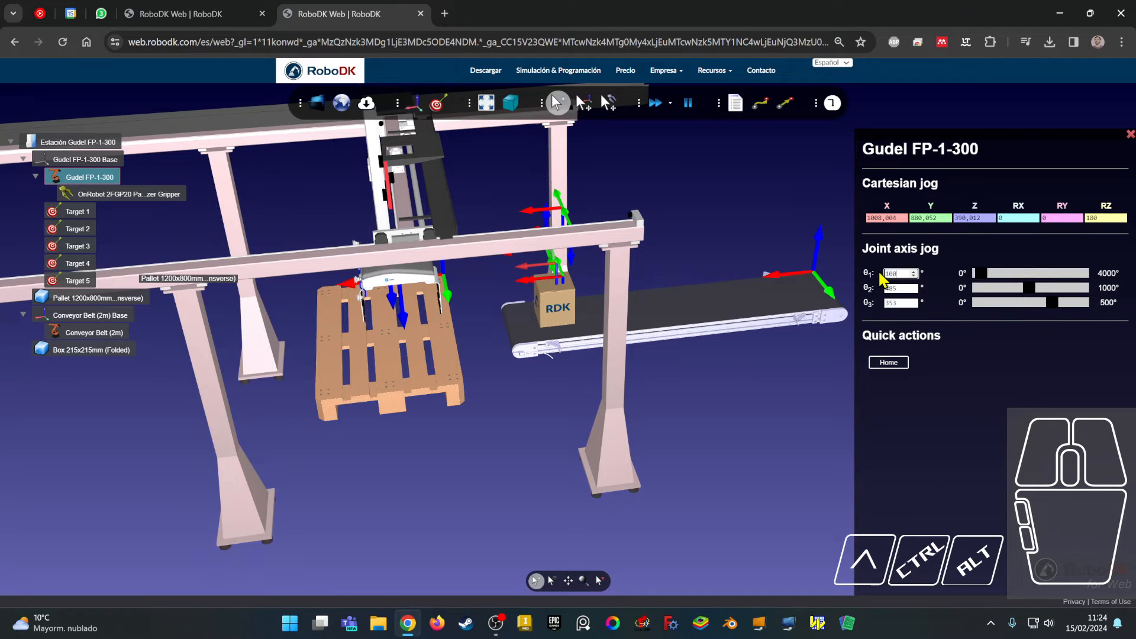
pyautogui.press('Return')
# Step: Move the gripper linearly along its X axis back toward the pallet's conveyor-side edge, to X 820.927
pyautogui.moveTo(459, 327)
pyautogui.mouseDown(button='middle')
pyautogui.moveTo(535, 272)
pyautogui.moveTo(462, 297)
pyautogui.moveTo(446, 320)
pyautogui.mouseUp(button='middle')
pyautogui.moveTo(446, 320); pyautogui.dragTo(456, 308, button='right')
pyautogui.scroll(2, 385, 267)
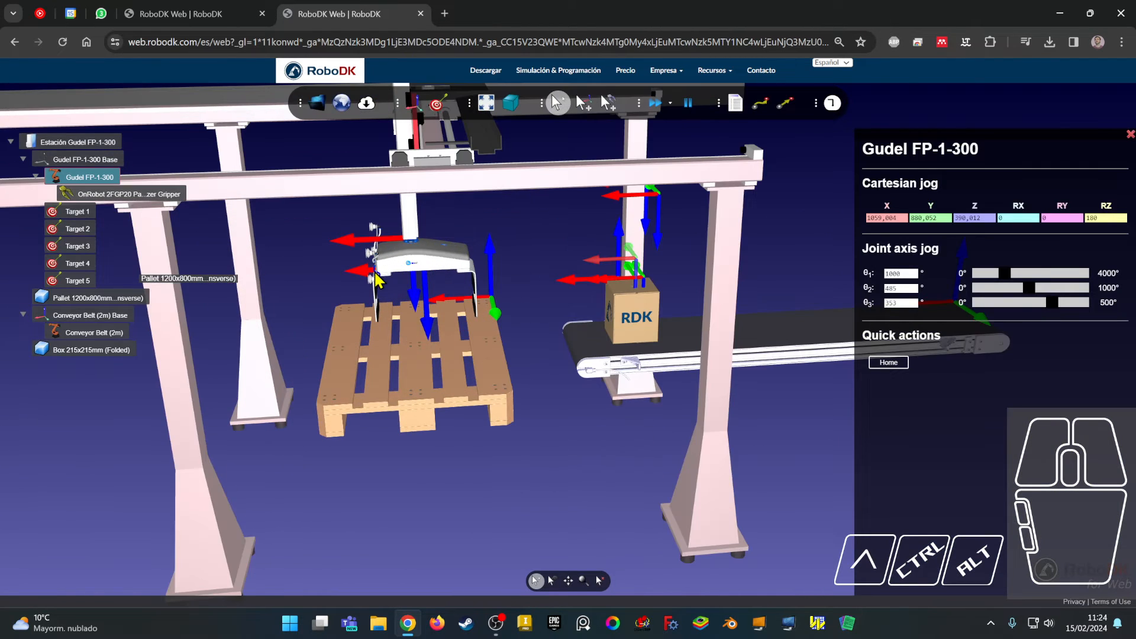
pyautogui.press('alt')
pyautogui.moveTo(337, 363); pyautogui.dragTo(666, 353, button='right')
pyautogui.press('alt')
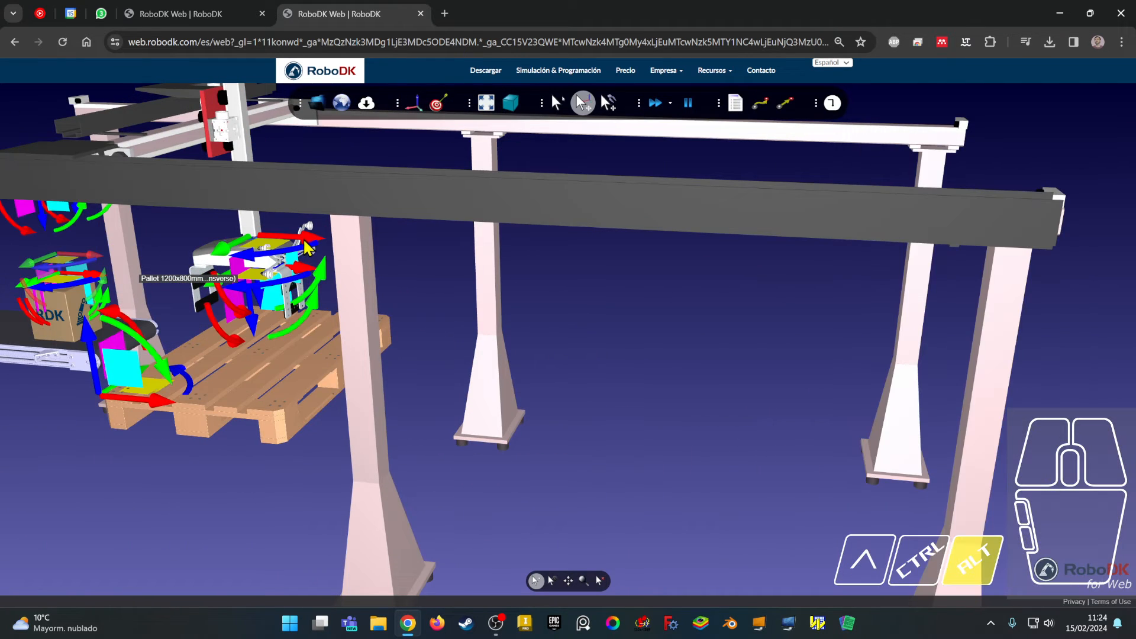
pyautogui.keyDown('alt'); pyautogui.moveTo(304, 240); pyautogui.dragTo(294, 261); pyautogui.keyUp('alt')
pyautogui.moveTo(294, 279); pyautogui.dragTo(354, 264, button='right')
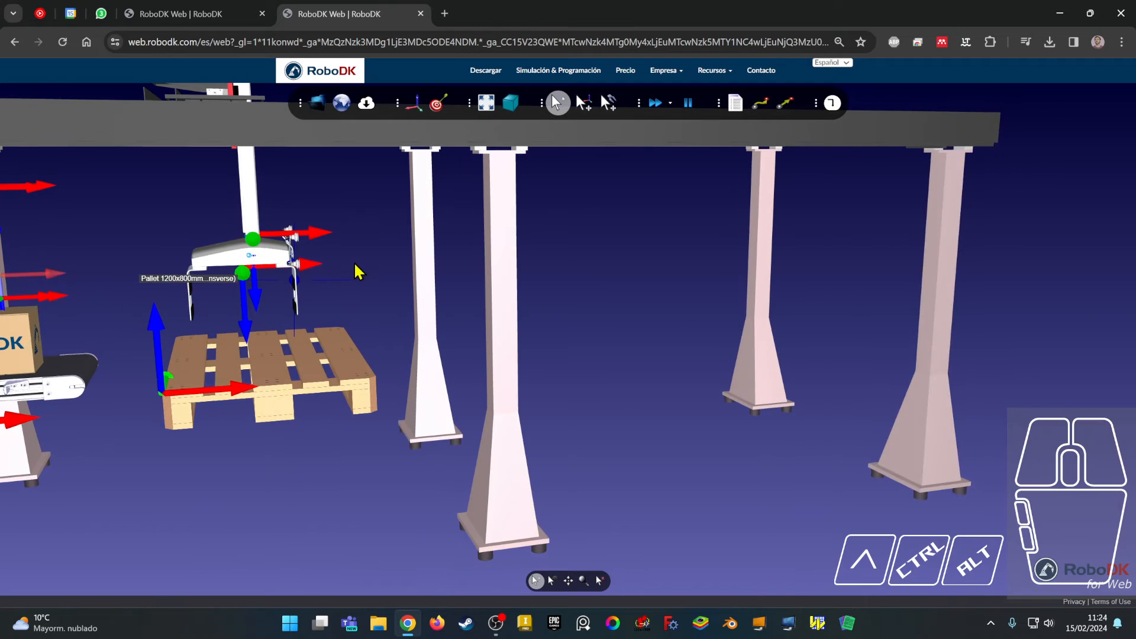
pyautogui.press('alt')
pyautogui.keyDown('alt'); pyautogui.moveTo(313, 236); pyautogui.dragTo(259, 256); pyautogui.keyUp('alt')
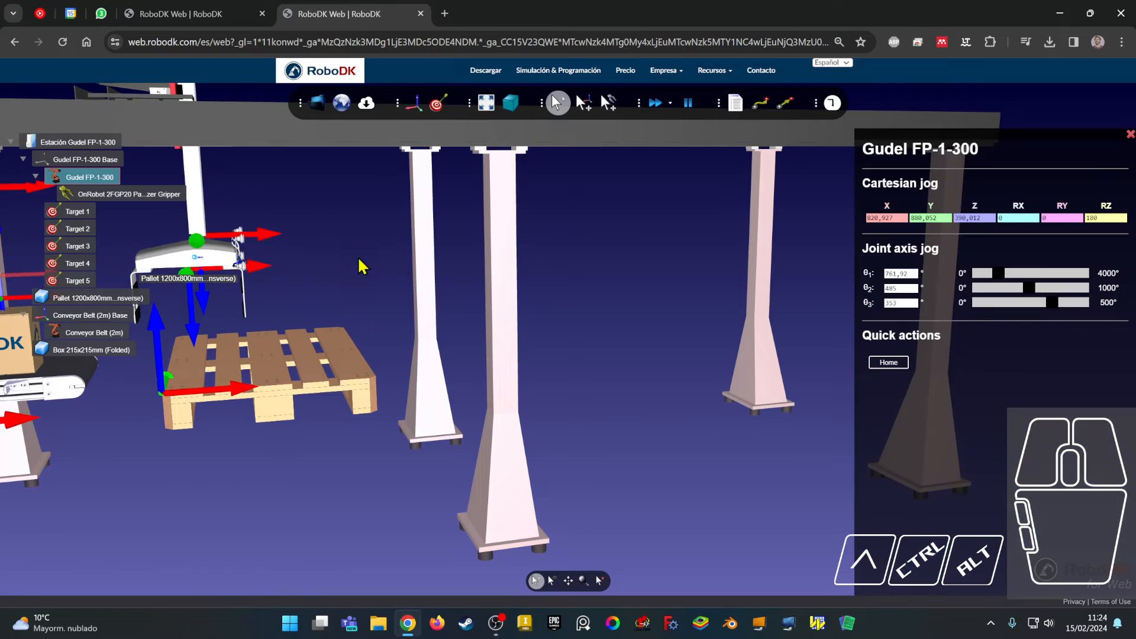
# Step: Move the gripper along its Y axis to Y 422.62, over the pallet's corner, and create a target there
pyautogui.moveTo(377, 289); pyautogui.dragTo(278, 305, button='right')
pyautogui.moveTo(558, 286); pyautogui.dragTo(482, 327, button='right')
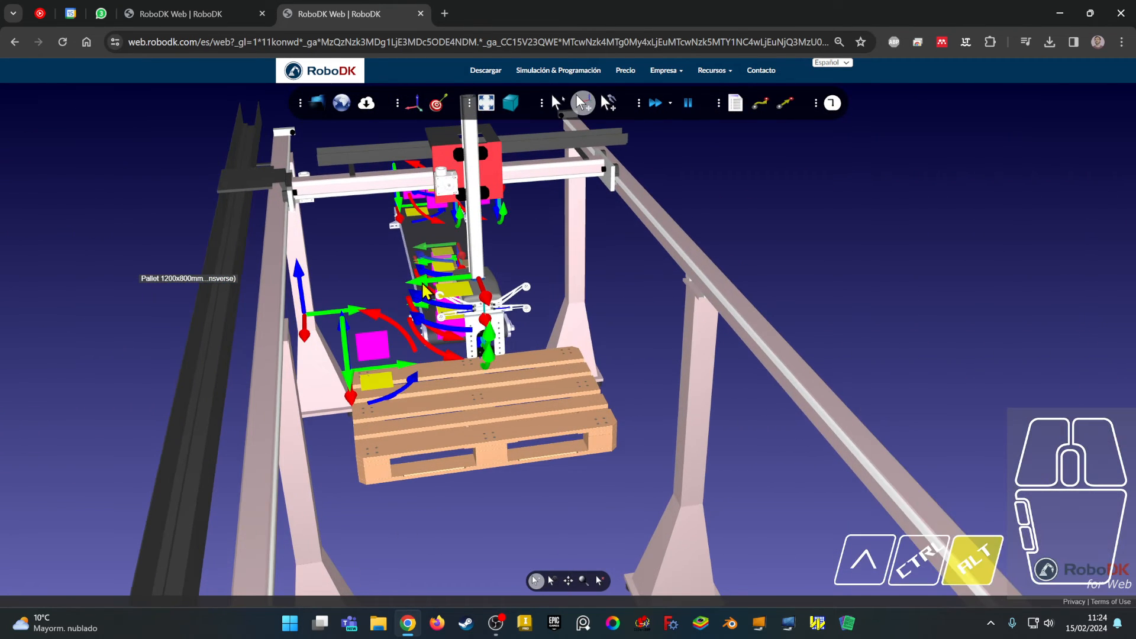
pyautogui.keyDown('alt'); pyautogui.moveTo(480, 327); pyautogui.dragTo(330, 325); pyautogui.keyUp('alt')
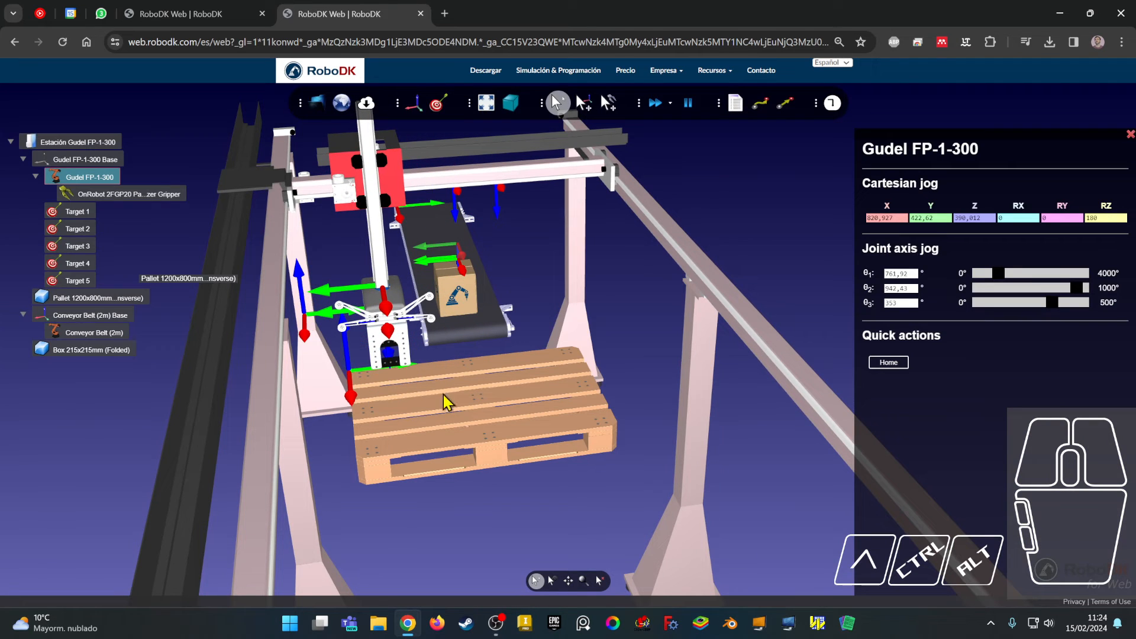
pyautogui.click(437, 110)
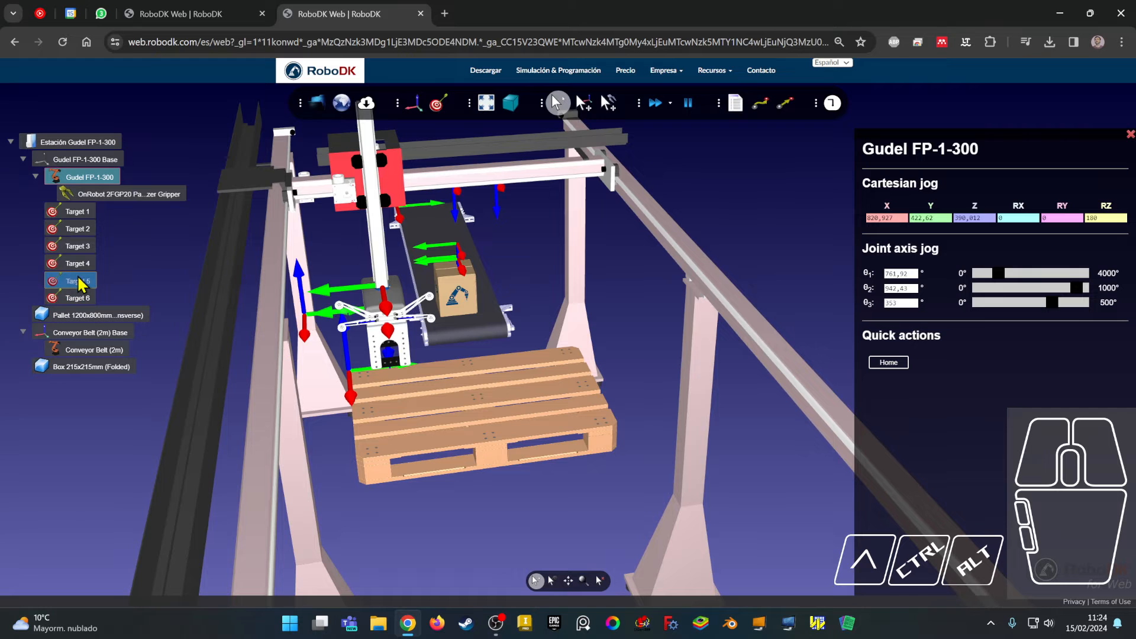
# Step: Test the targets by moving the gripper to Target 4, Target 1, Target 2, Target 3, Target 5 and Target 6
pyautogui.doubleClick(75, 259)
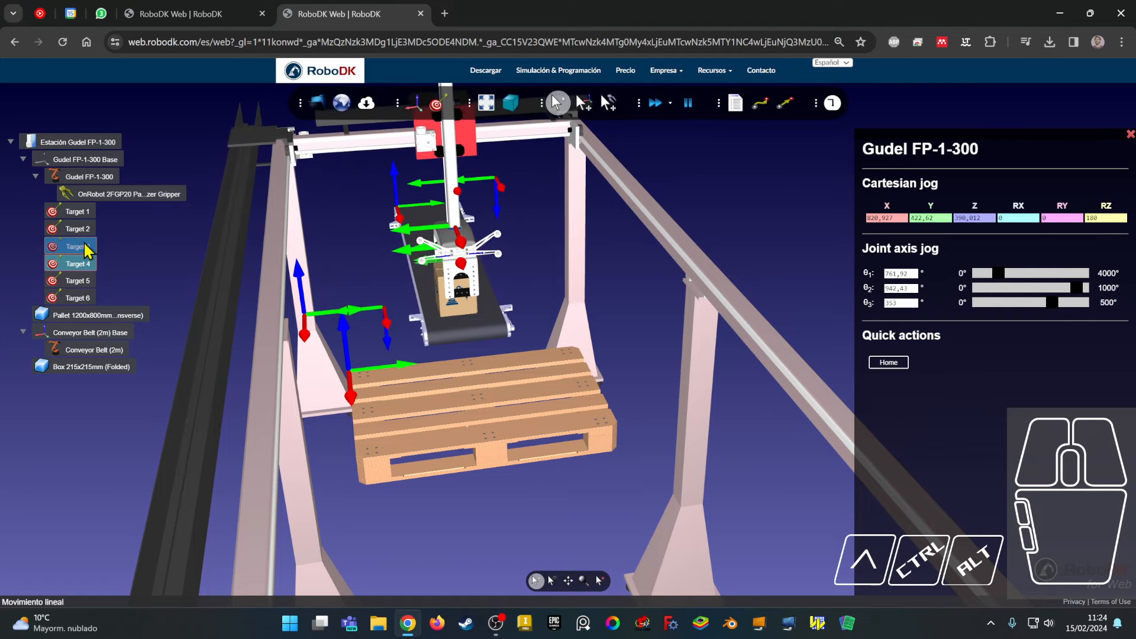
pyautogui.doubleClick(75, 215)
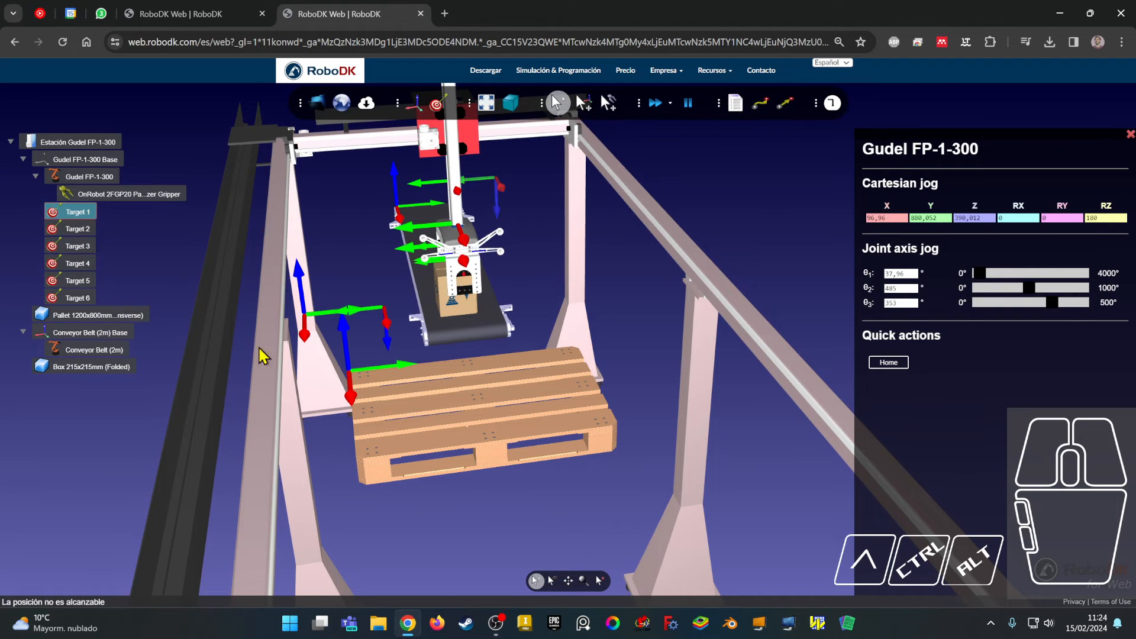
pyautogui.doubleClick(75, 229)
pyautogui.doubleClick(79, 247)
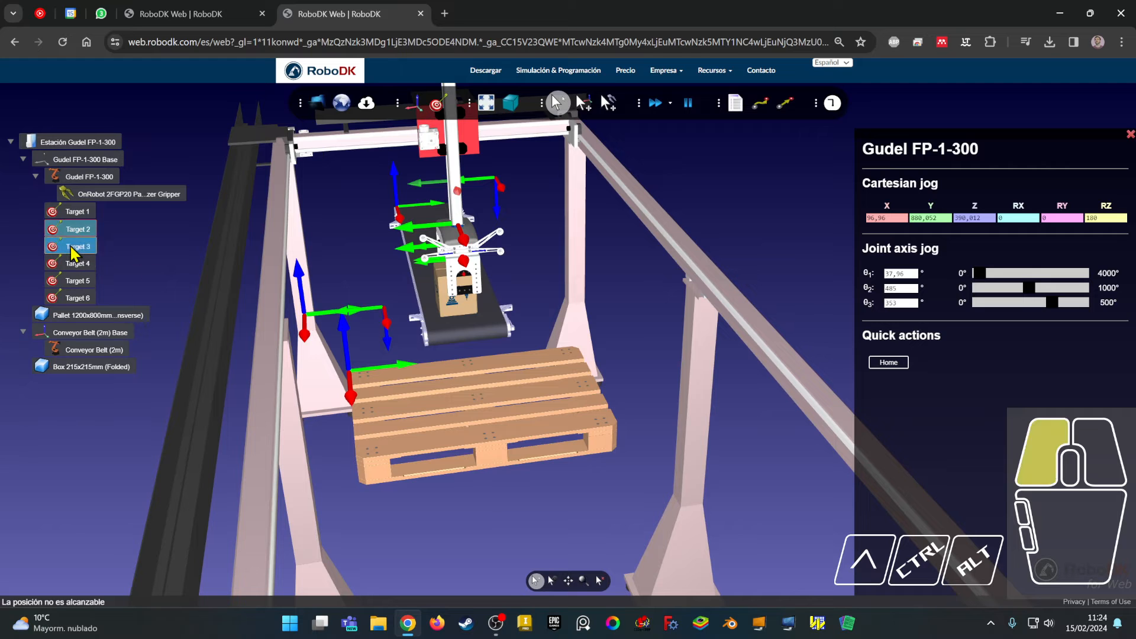
pyautogui.click(69, 281)
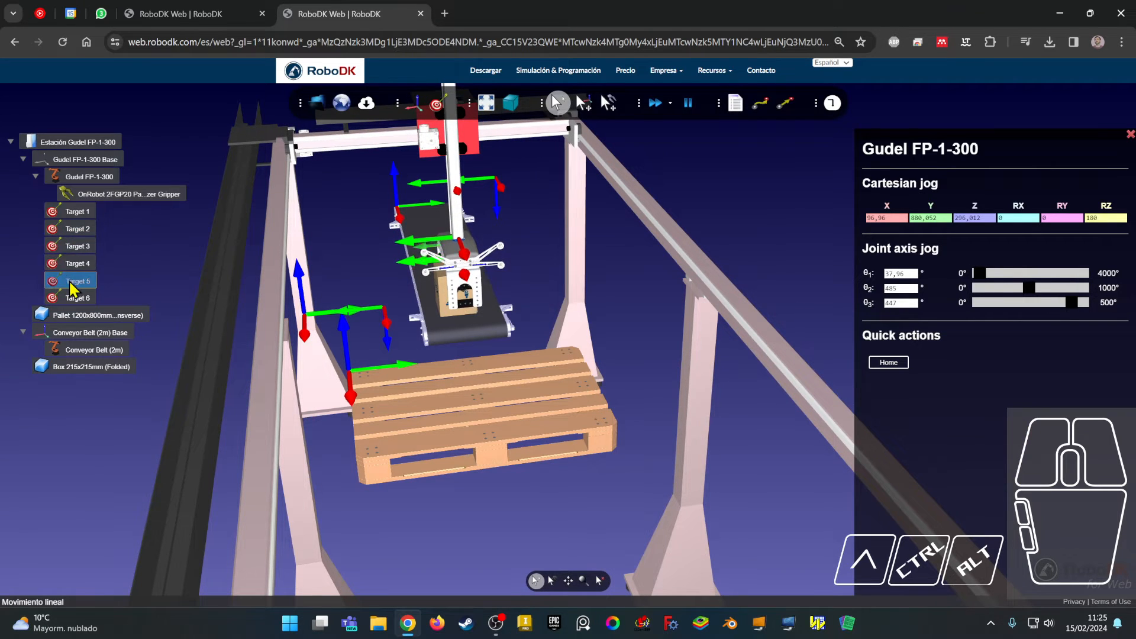
pyautogui.click(81, 299)
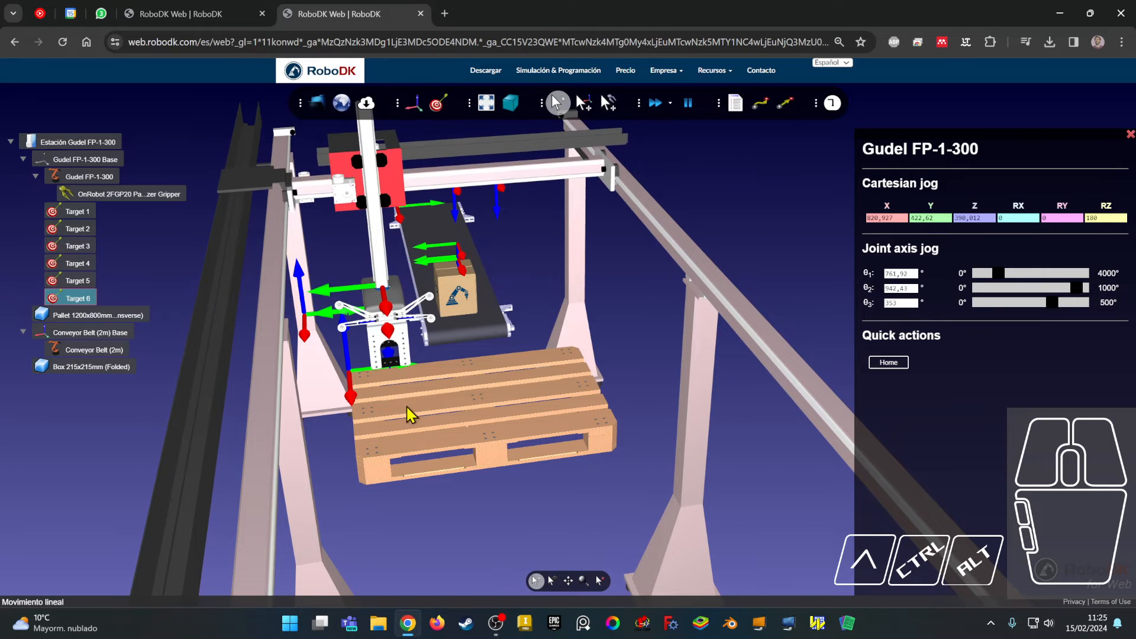
# Step: Move the gripper linearly along its Y axis to Y 840.467, in line with the conveyor, and create a target there
pyautogui.moveTo(407, 406)
pyautogui.mouseDown(button='right')
pyautogui.moveTo(529, 371)
pyautogui.moveTo(488, 397)
pyautogui.moveTo(359, 430)
pyautogui.moveTo(408, 419)
pyautogui.mouseUp(button='right')
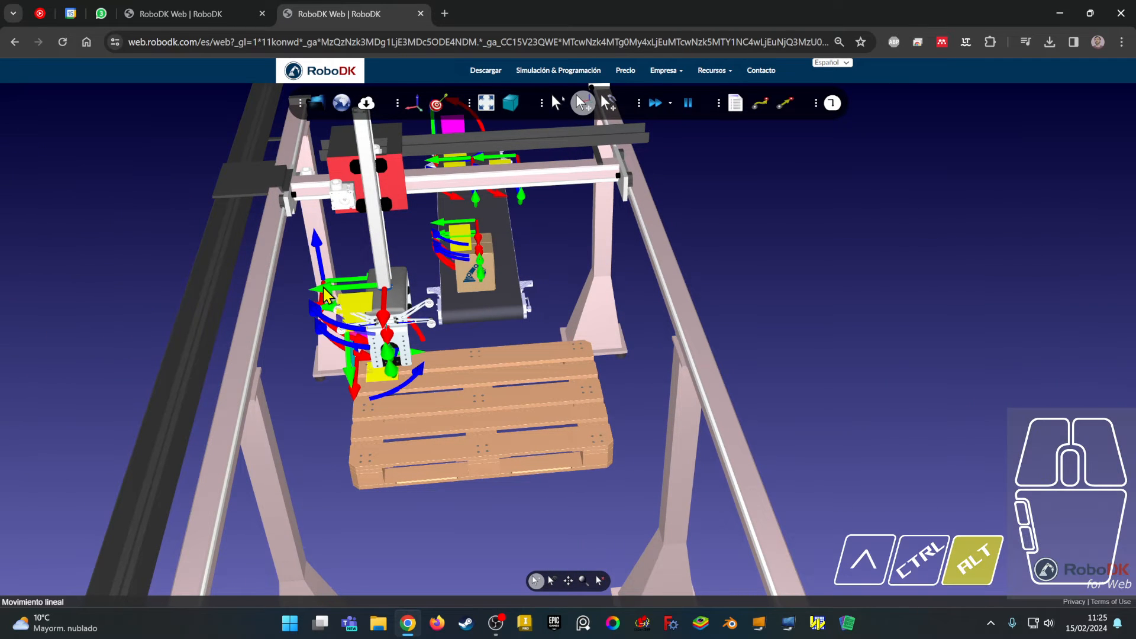
pyautogui.keyDown('alt'); pyautogui.moveTo(328, 296); pyautogui.dragTo(420, 298); pyautogui.keyUp('alt')
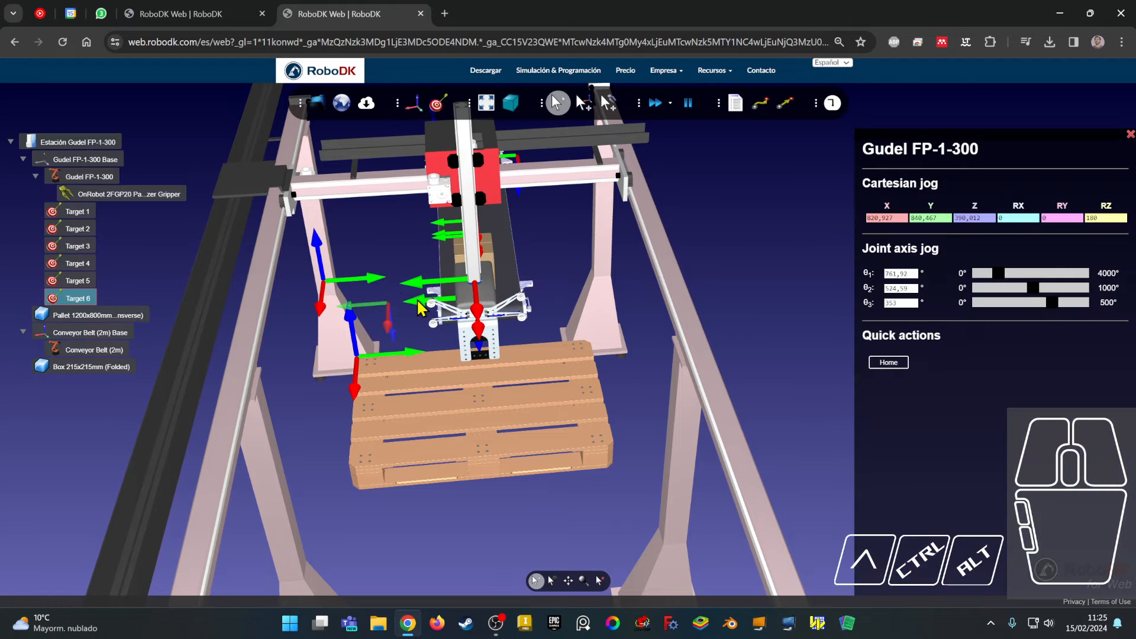
pyautogui.click(438, 105)
# Step: Reorder the station tree so Target 7 precedes Target 6, and test the gripper's motion through Targets 5, 7 and 6
pyautogui.click(79, 305)
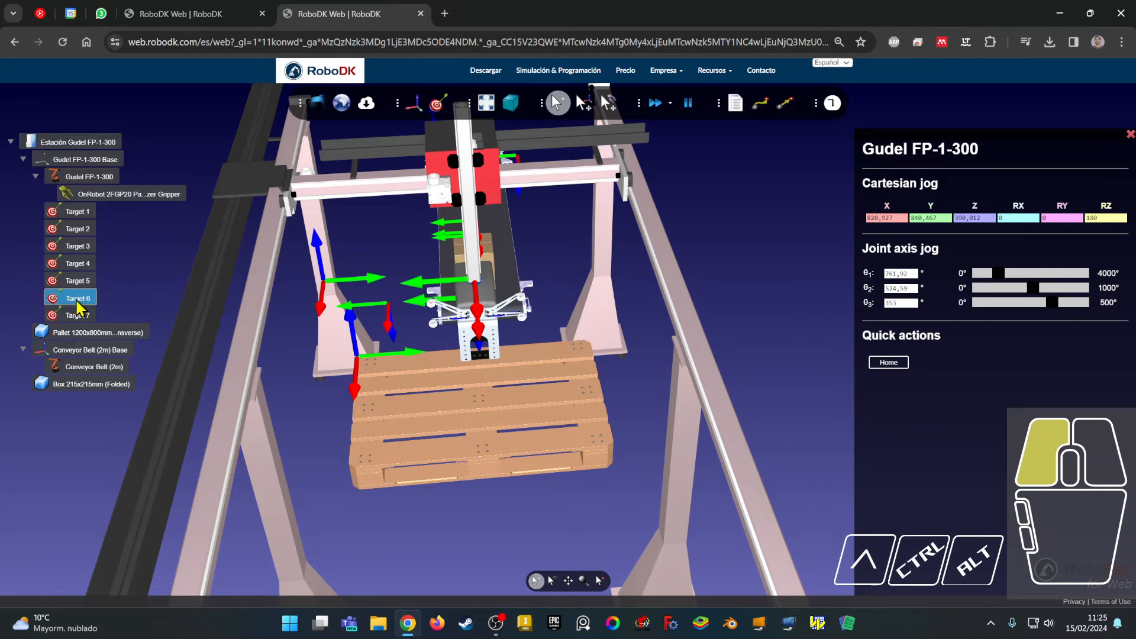
pyautogui.moveTo(76, 322)
pyautogui.mouseDown()
pyautogui.moveTo(88, 312)
pyautogui.moveTo(92, 333)
pyautogui.moveTo(83, 320)
pyautogui.mouseUp()
pyautogui.doubleClick(78, 315)
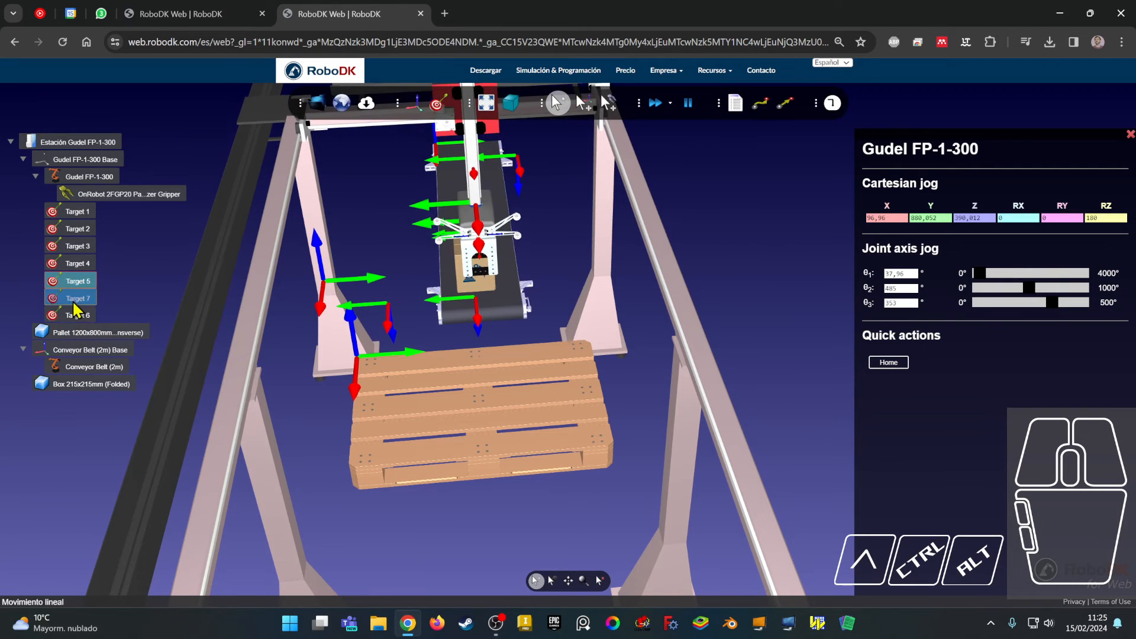
pyautogui.doubleClick(73, 302)
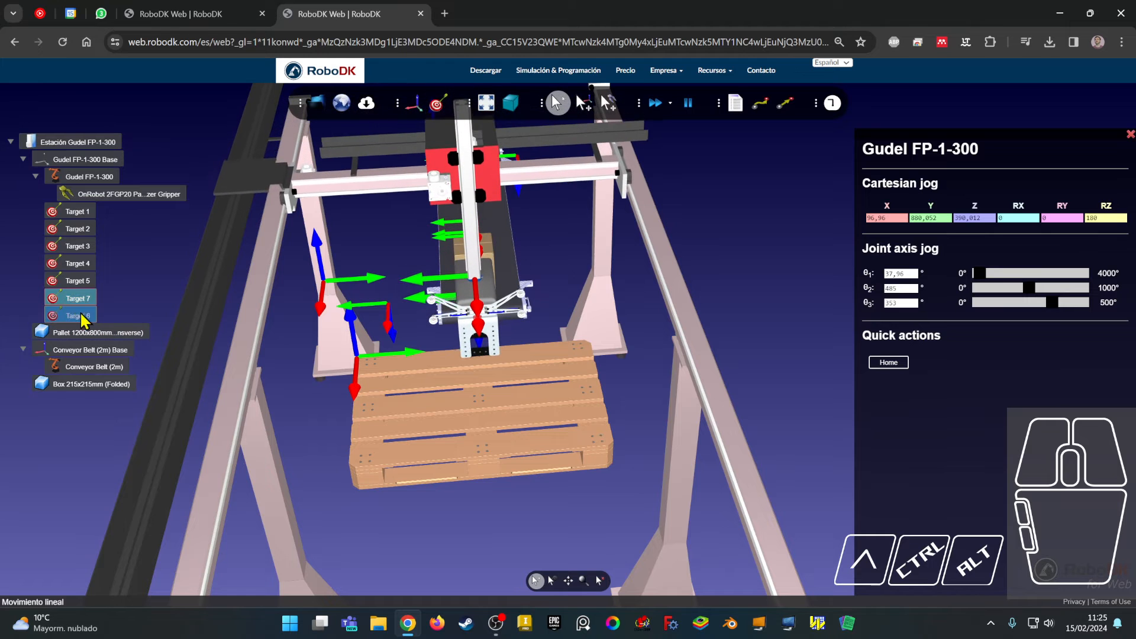
pyautogui.doubleClick(78, 316)
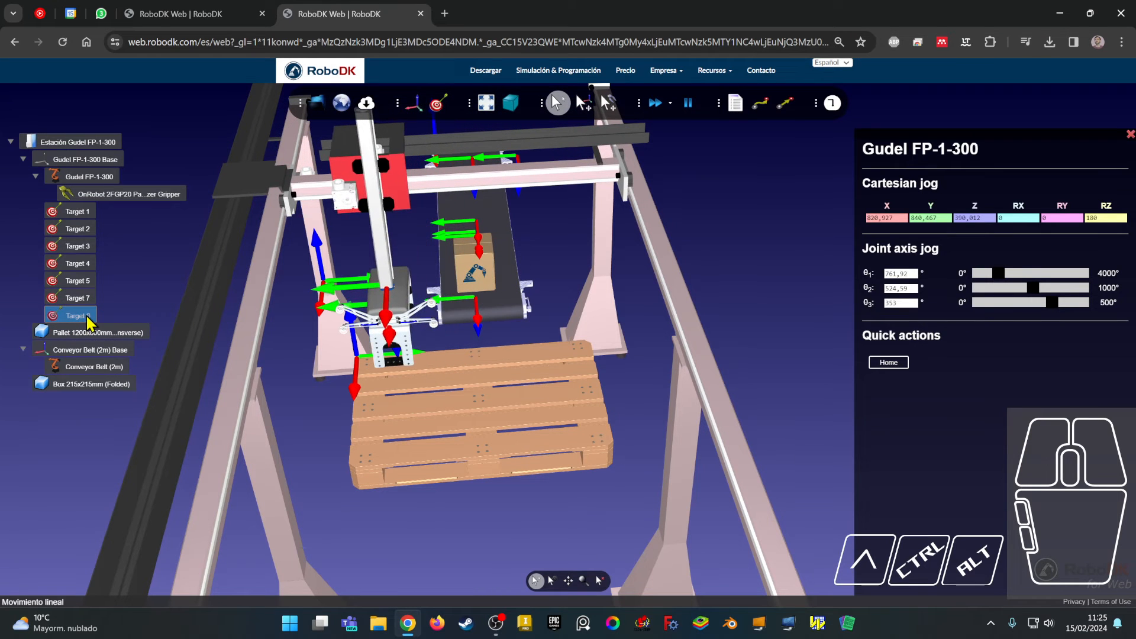
# Step: Raise the gripper above the pallet corner by jogging the third joint axis to 74°, and create a target there
pyautogui.moveTo(332, 411); pyautogui.dragTo(369, 304, button='right')
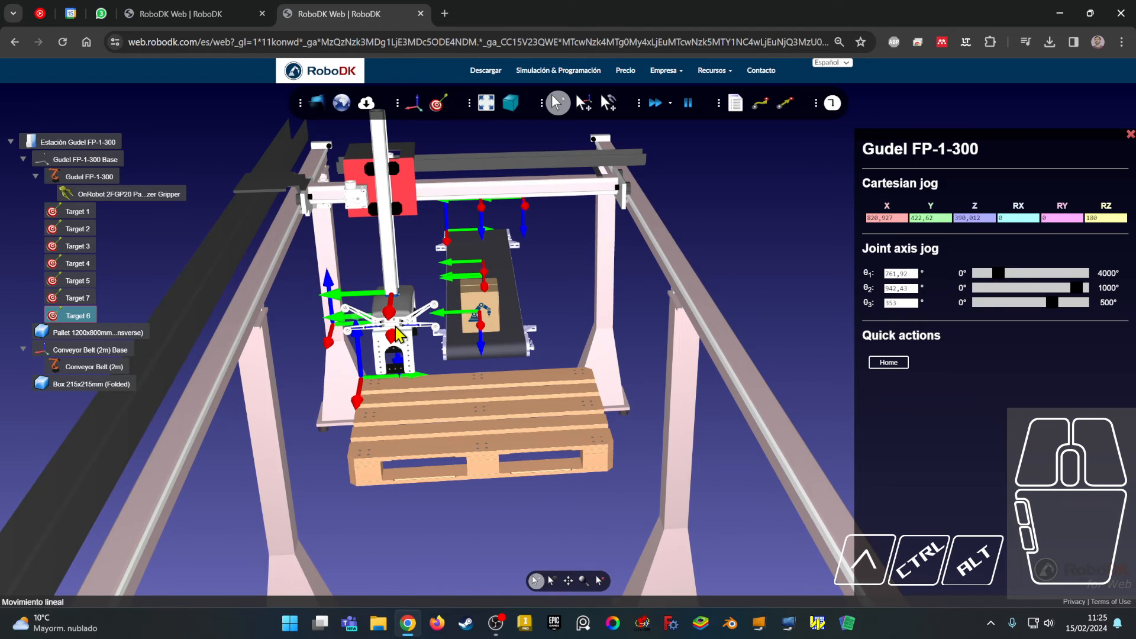
pyautogui.press('alt')
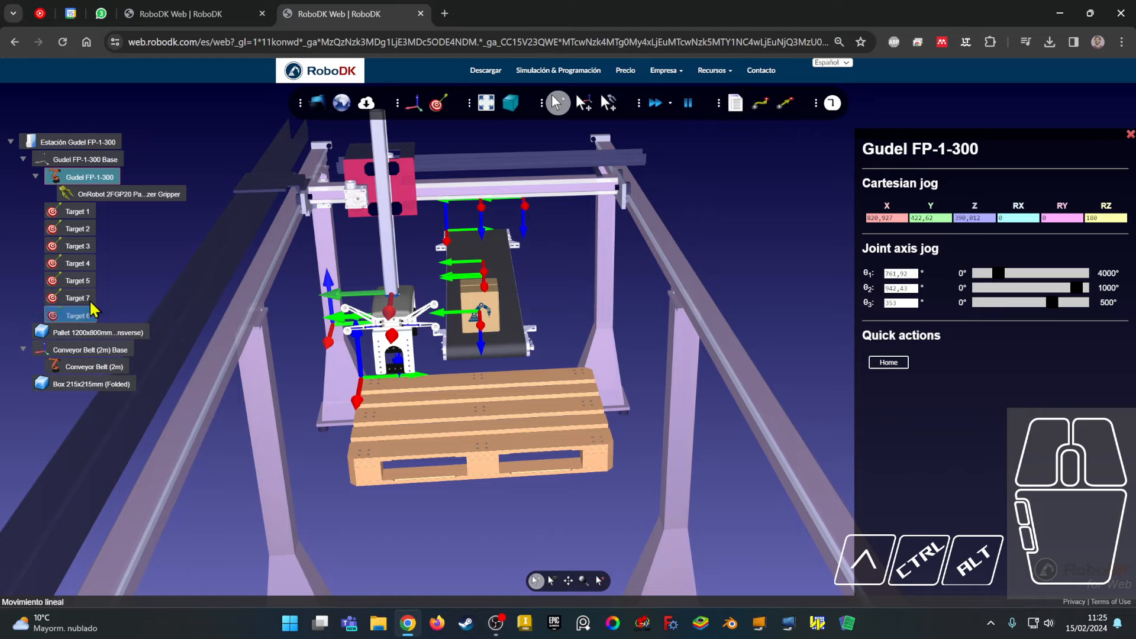
pyautogui.click(96, 183)
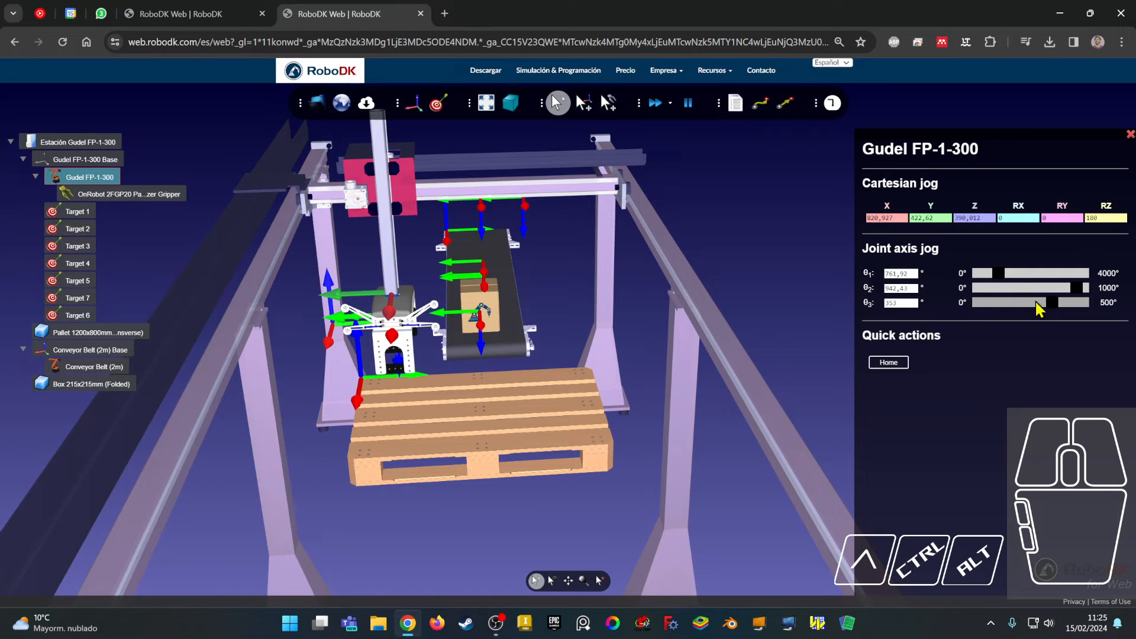
pyautogui.moveTo(1025, 312); pyautogui.dragTo(1000, 310)
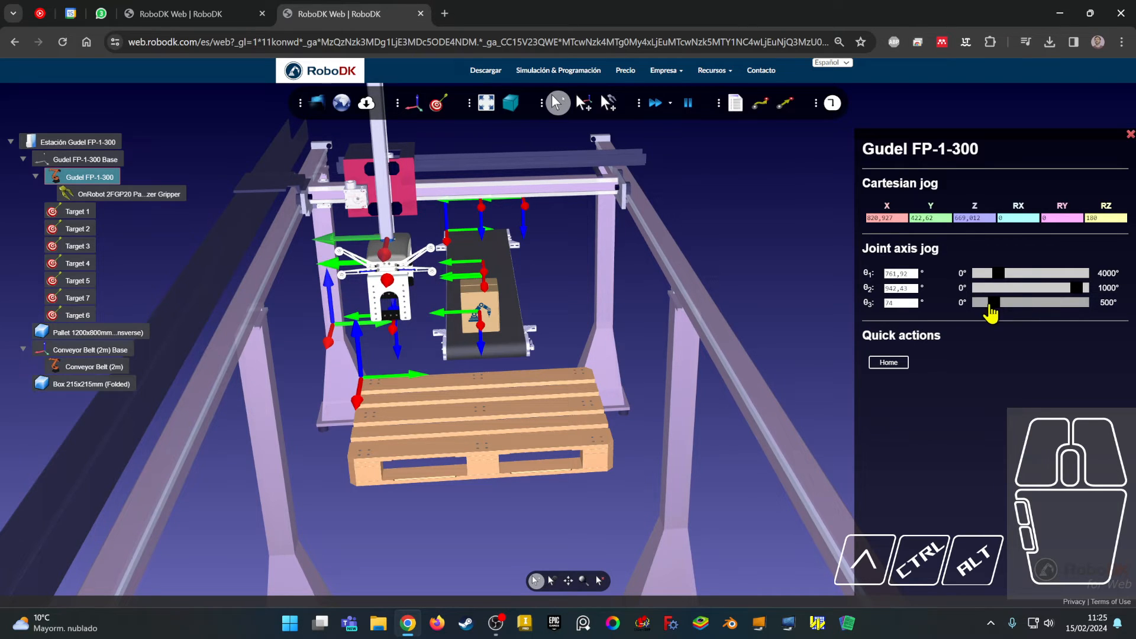
pyautogui.moveTo(499, 320)
pyautogui.mouseDown(button='right')
pyautogui.moveTo(473, 281)
pyautogui.moveTo(493, 296)
pyautogui.moveTo(477, 333)
pyautogui.moveTo(491, 337)
pyautogui.mouseUp(button='right')
pyautogui.click(437, 108)
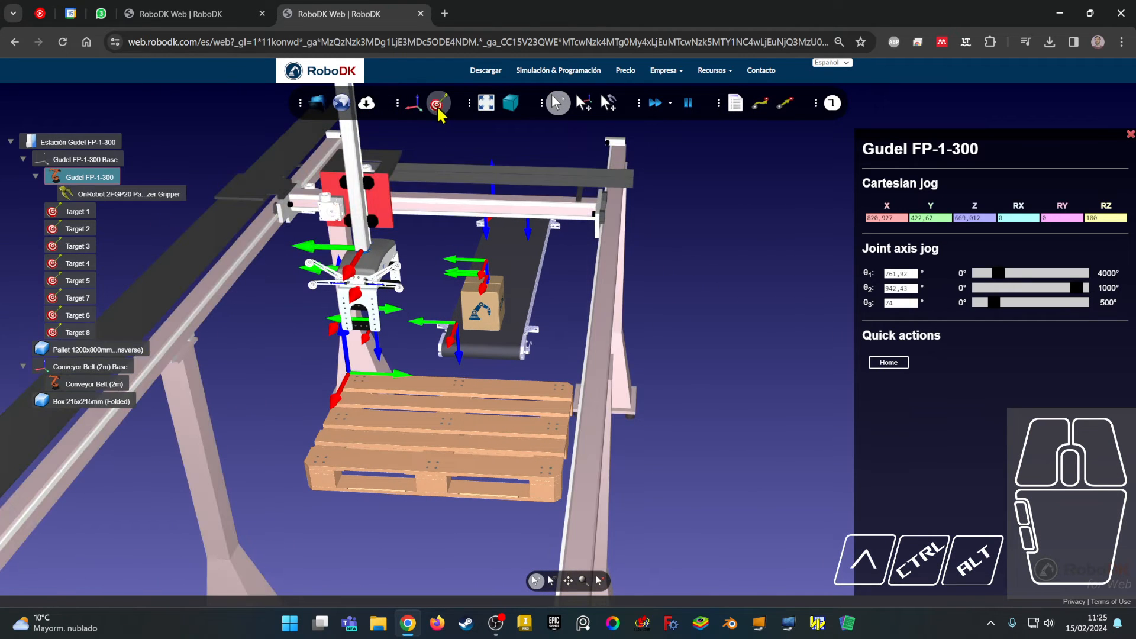
# Step: Return the gripper above the conveyor box with the first joint axis at 0° and the second at 515°, and create a target there
pyautogui.moveTo(365, 350); pyautogui.dragTo(392, 286, button='right')
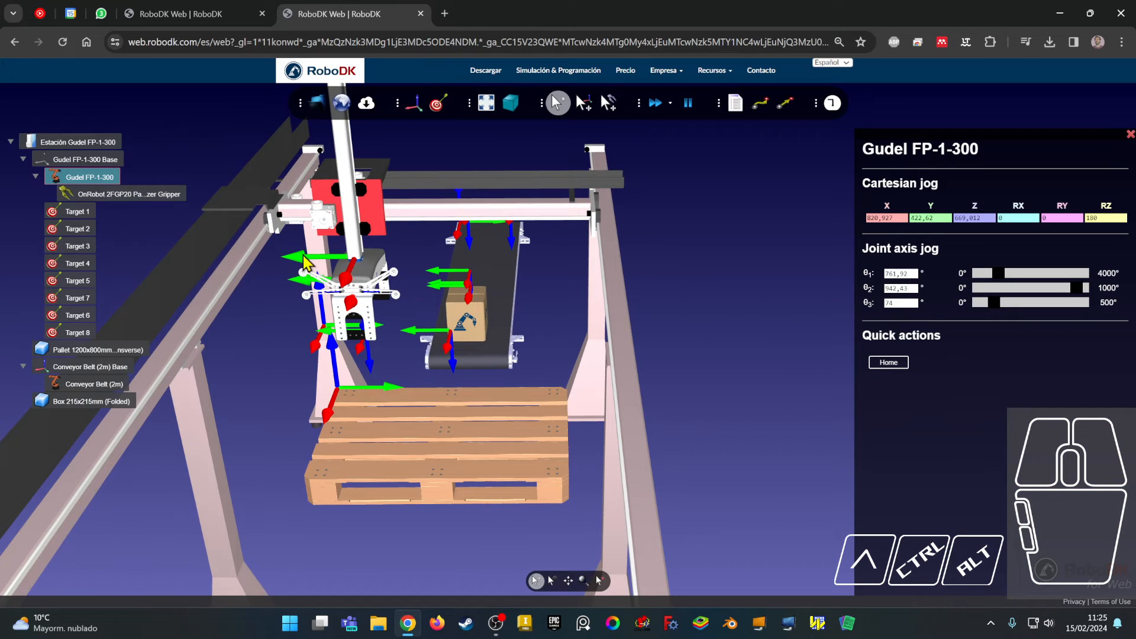
pyautogui.press('alt')
pyautogui.moveTo(997, 274); pyautogui.dragTo(966, 282)
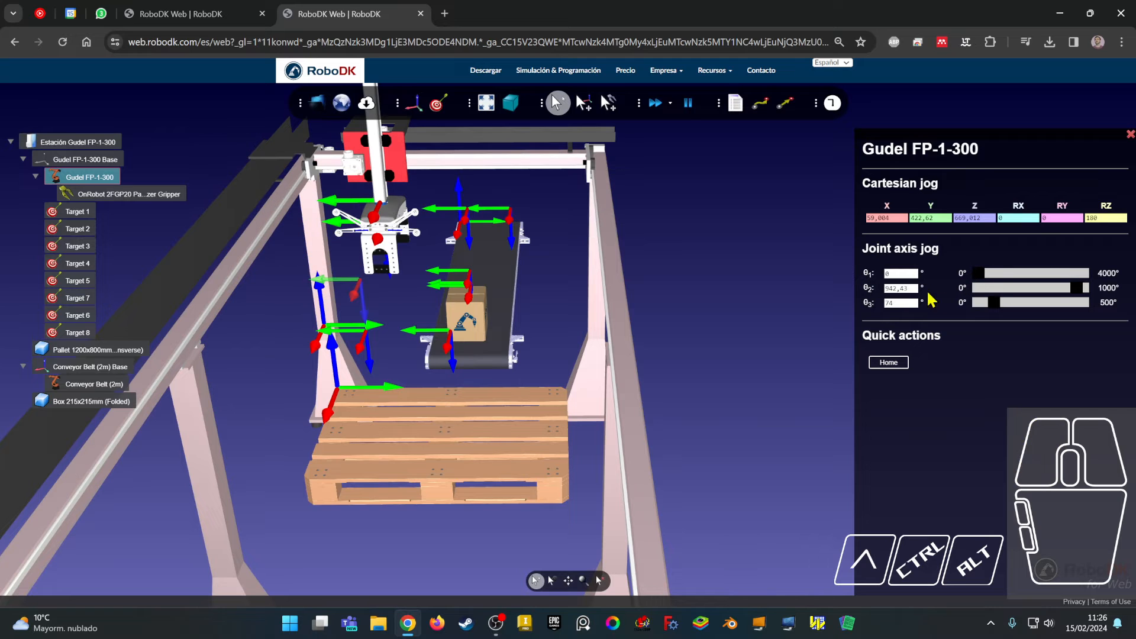
pyautogui.moveTo(1062, 291); pyautogui.dragTo(1033, 294)
pyautogui.moveTo(730, 307)
pyautogui.mouseDown(button='right')
pyautogui.moveTo(754, 284)
pyautogui.moveTo(743, 292)
pyautogui.mouseUp(button='right')
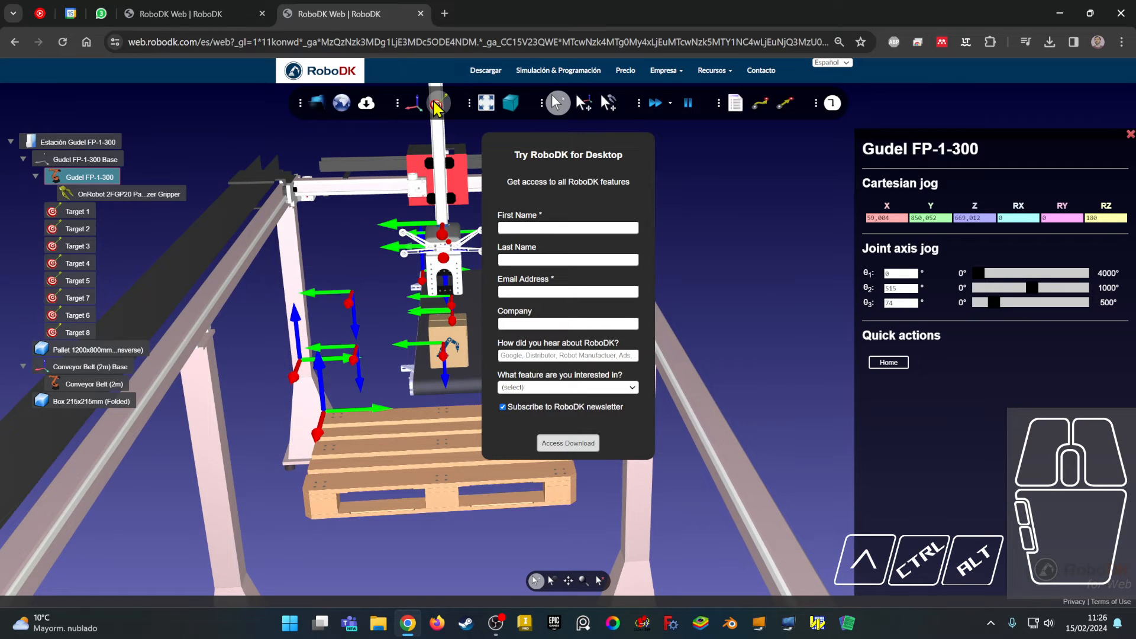
pyautogui.click(436, 106)
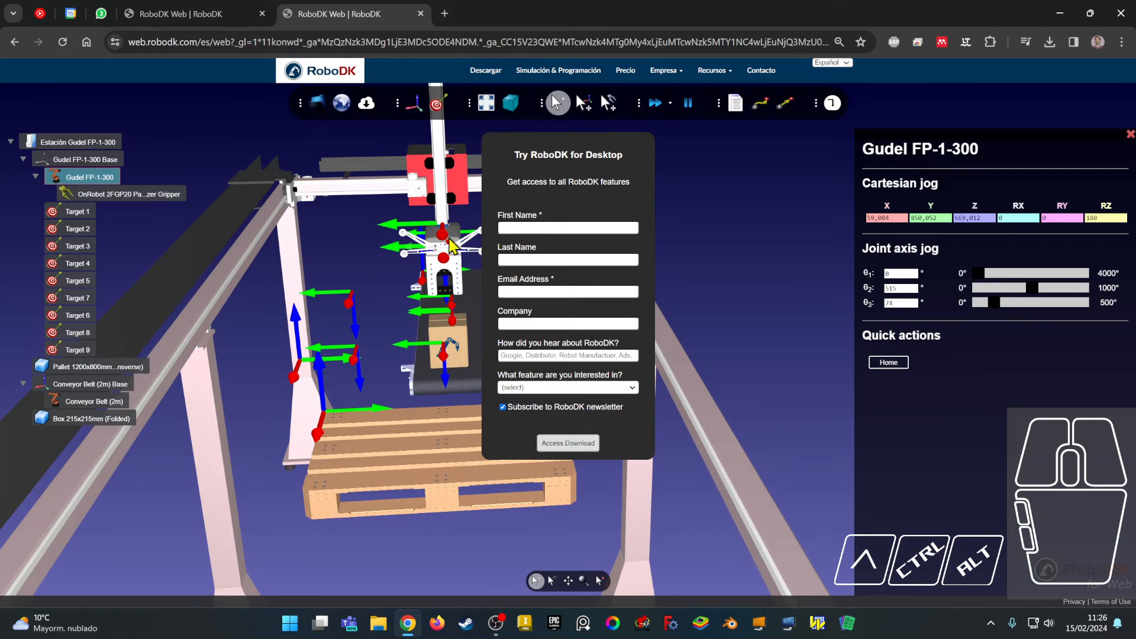
# Step: Save the station, reload the page, and open the saved file RoboDK Project-Estación Gudel FP-1-300 (7).rdk
pyautogui.click(367, 102)
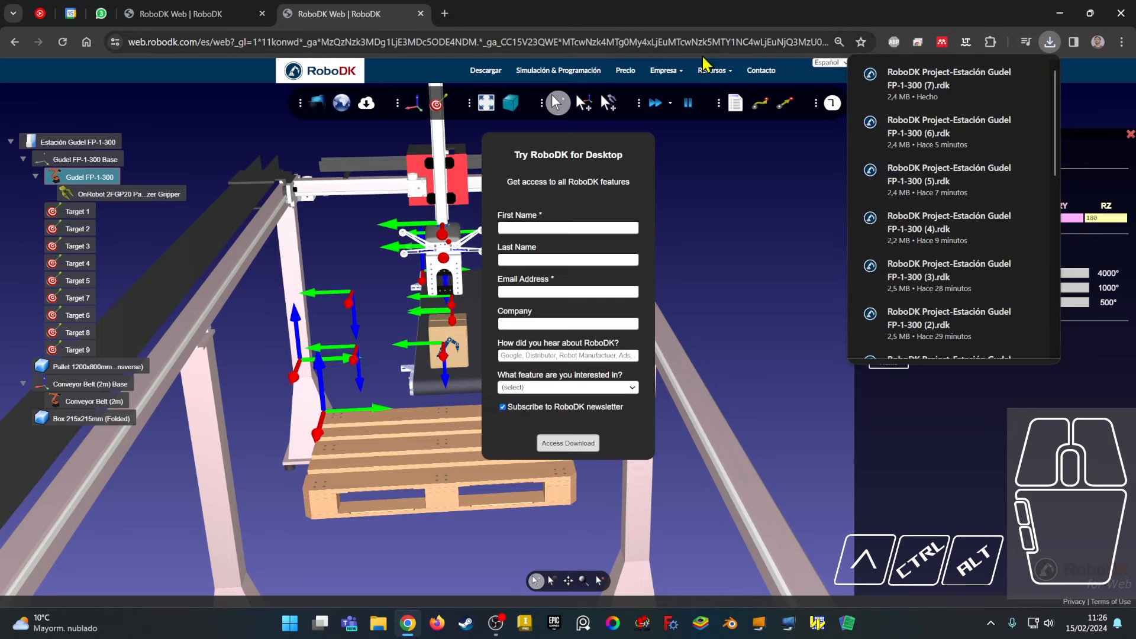
pyautogui.click(59, 43)
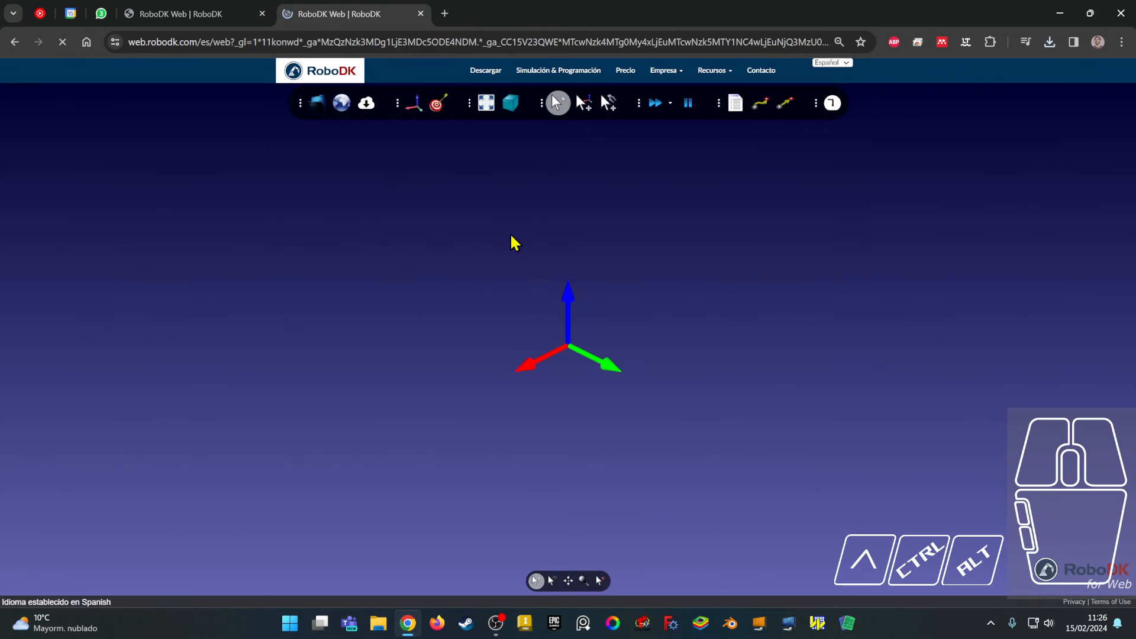
pyautogui.click(341, 106)
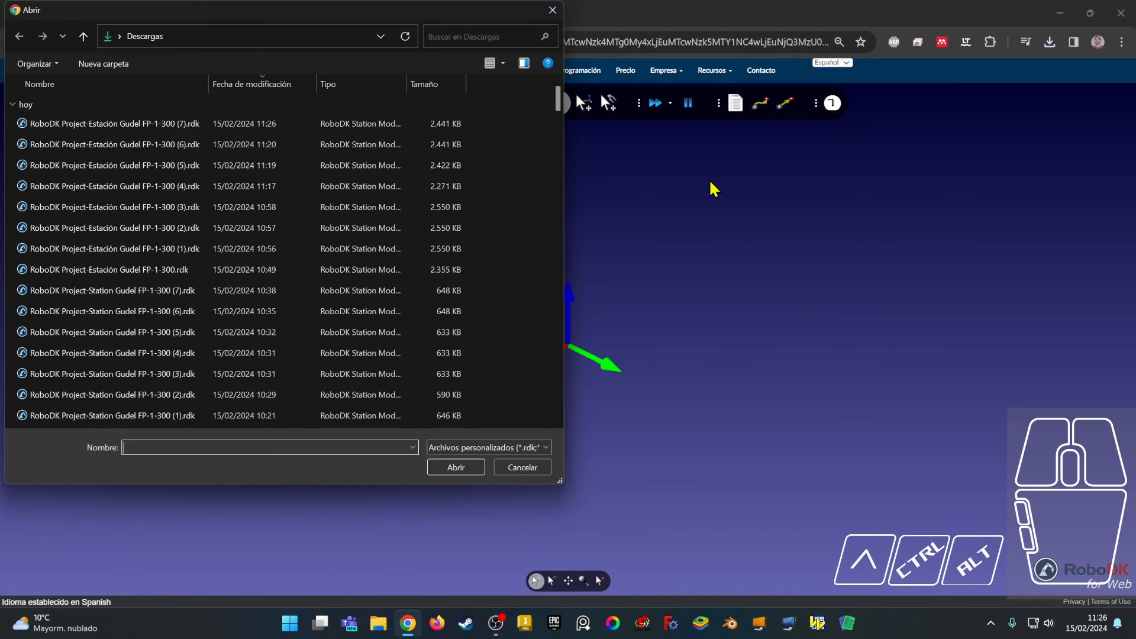
pyautogui.doubleClick(177, 121)
pyautogui.scroll(5, 611, 372)
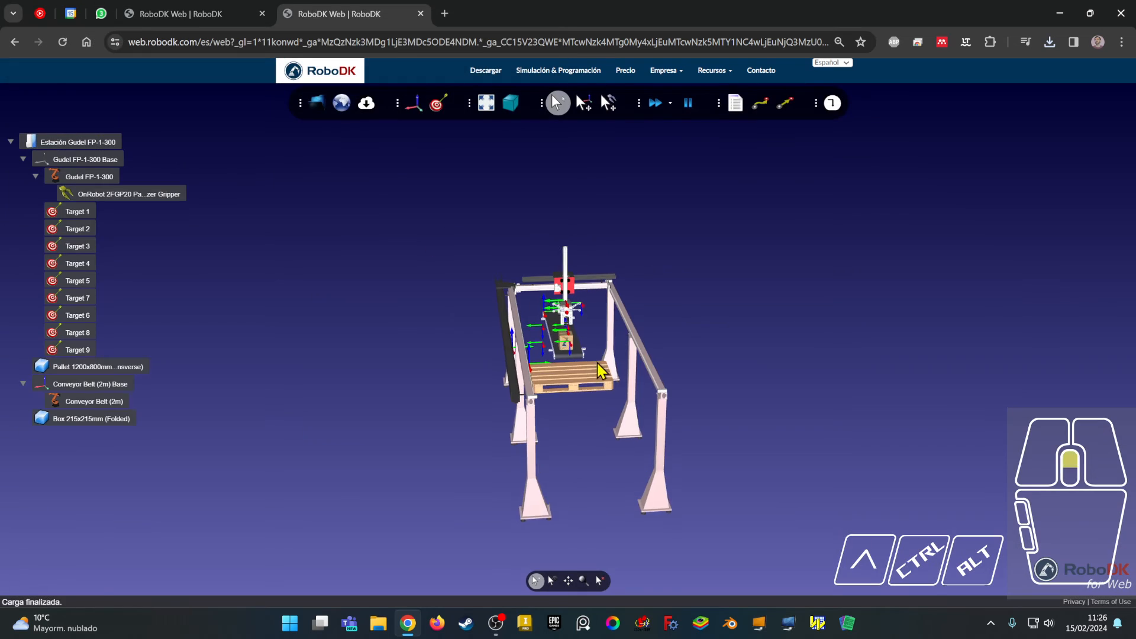
pyautogui.scroll(-3, 644, 368)
pyautogui.moveTo(644, 368); pyautogui.dragTo(611, 356, button='right')
pyautogui.moveTo(612, 357); pyautogui.dragTo(535, 406, button='middle')
pyautogui.moveTo(535, 406); pyautogui.dragTo(728, 277, button='right')
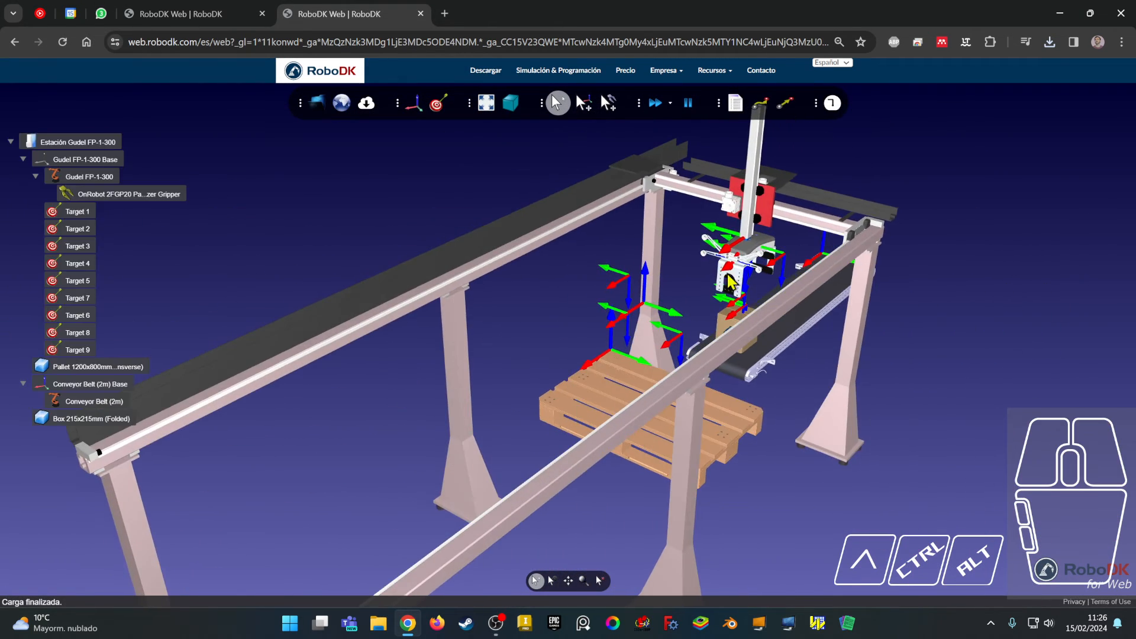
# Step: Test the reloaded station's first targets by sending the gripper to Targets 1, 2 and 3 and back to Targets 1 and 2
pyautogui.moveTo(96, 221); pyautogui.dragTo(81, 219)
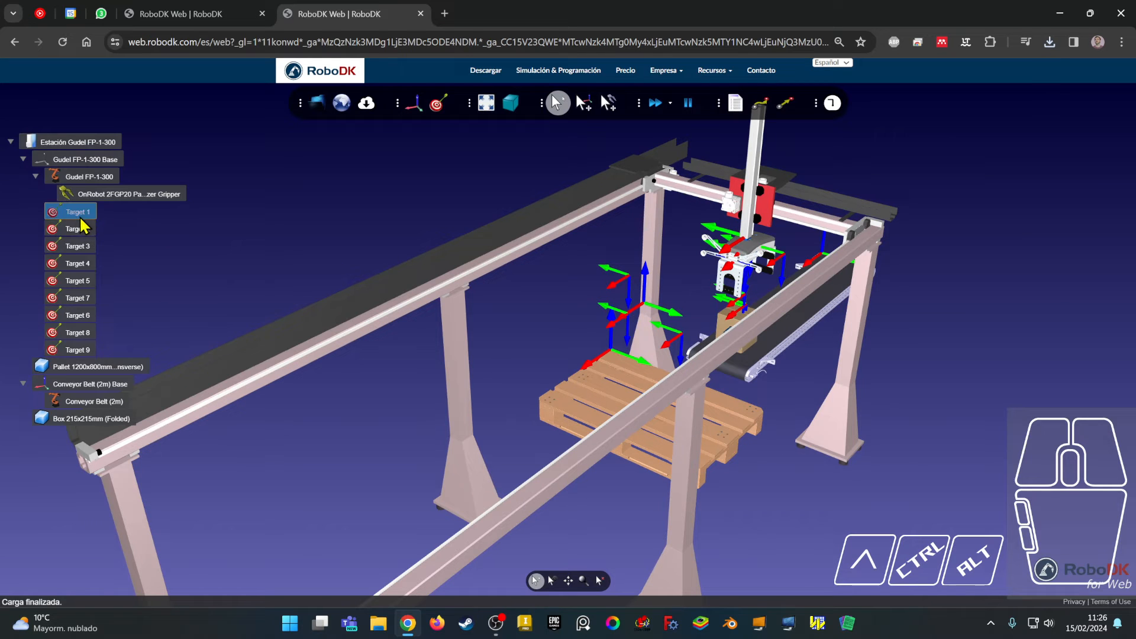
pyautogui.click(81, 227)
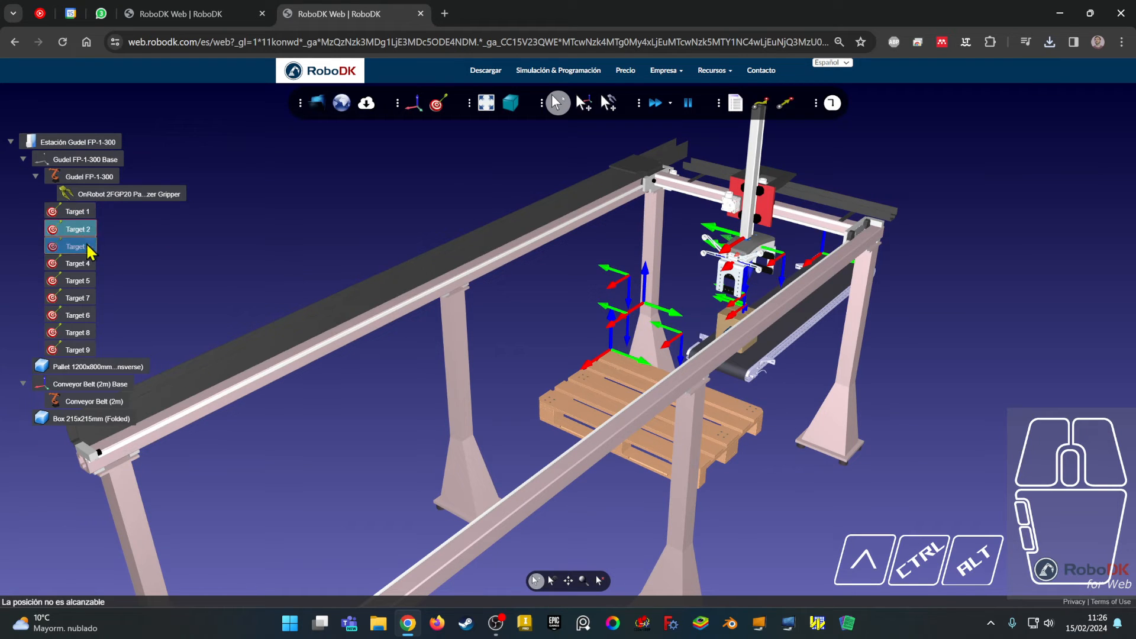
pyautogui.click(77, 251)
pyautogui.click(76, 214)
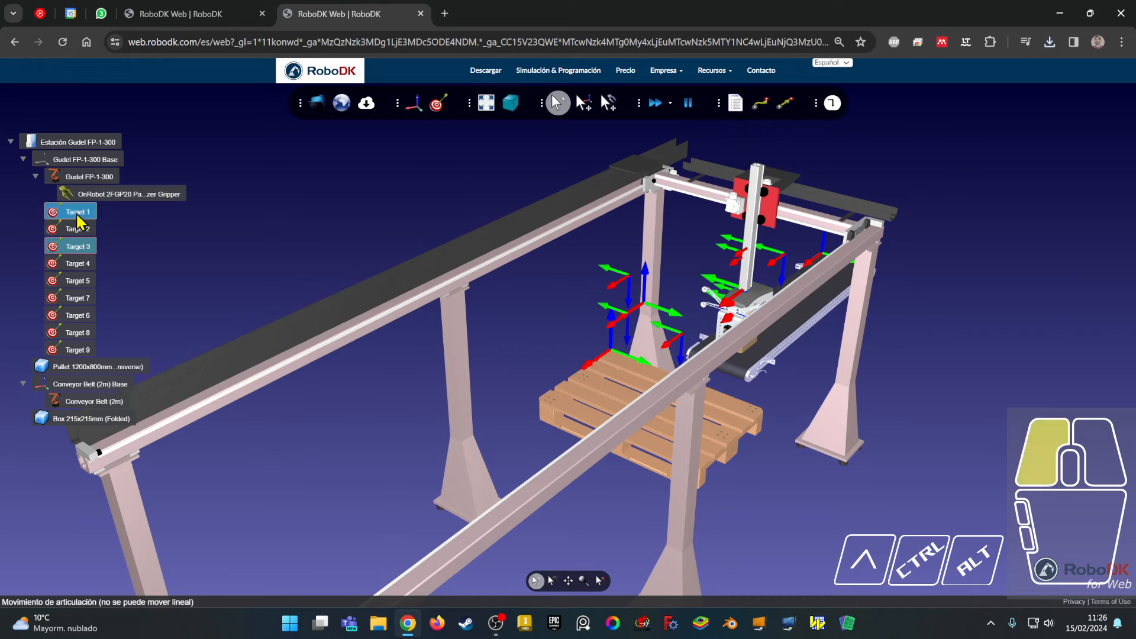
pyautogui.click(71, 229)
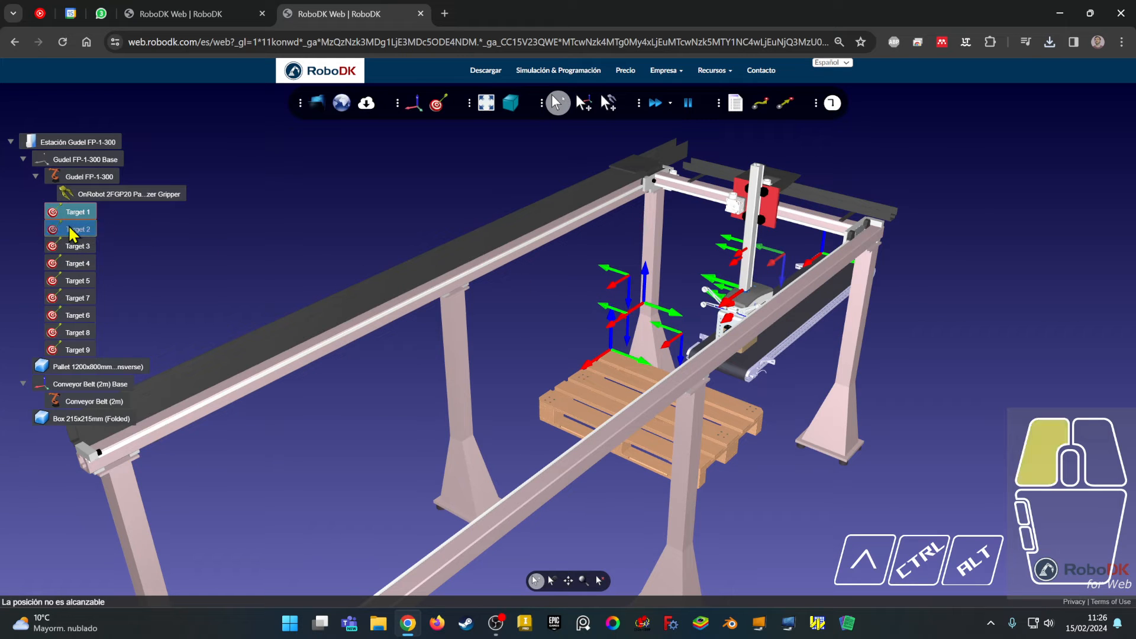
# Step: Run the gripper through Targets 7, 5, 4, 3, 2 and 1 in reverse order, and collapse the Gudel FP-1-300 Base branch
pyautogui.moveTo(338, 307); pyautogui.dragTo(417, 290, button='right')
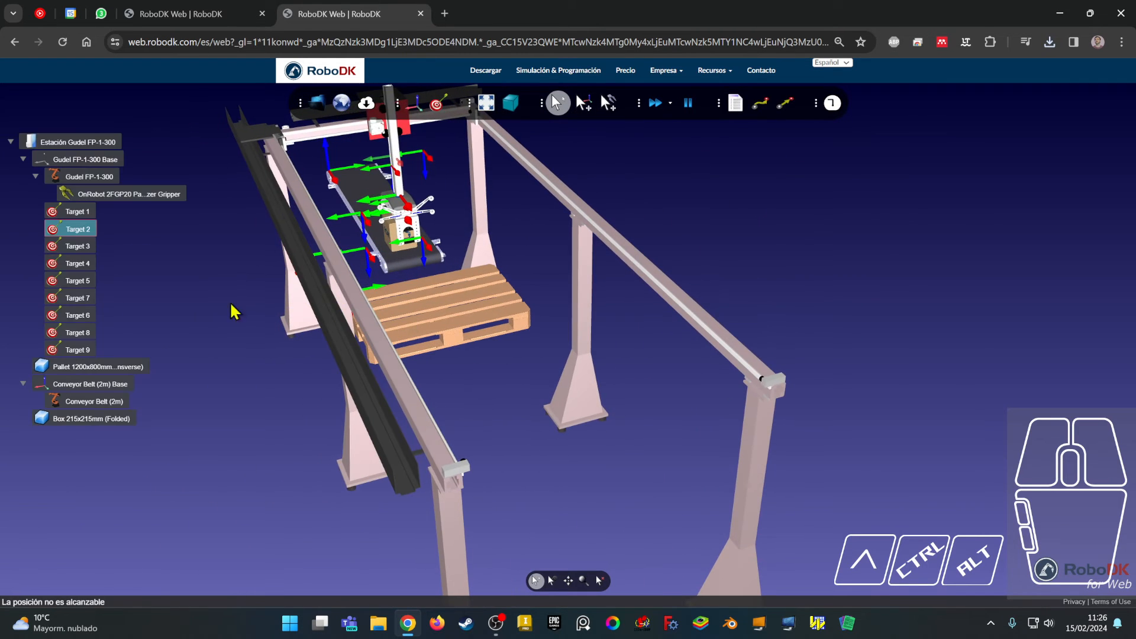
pyautogui.click(57, 296)
pyautogui.click(80, 299)
pyautogui.click(78, 282)
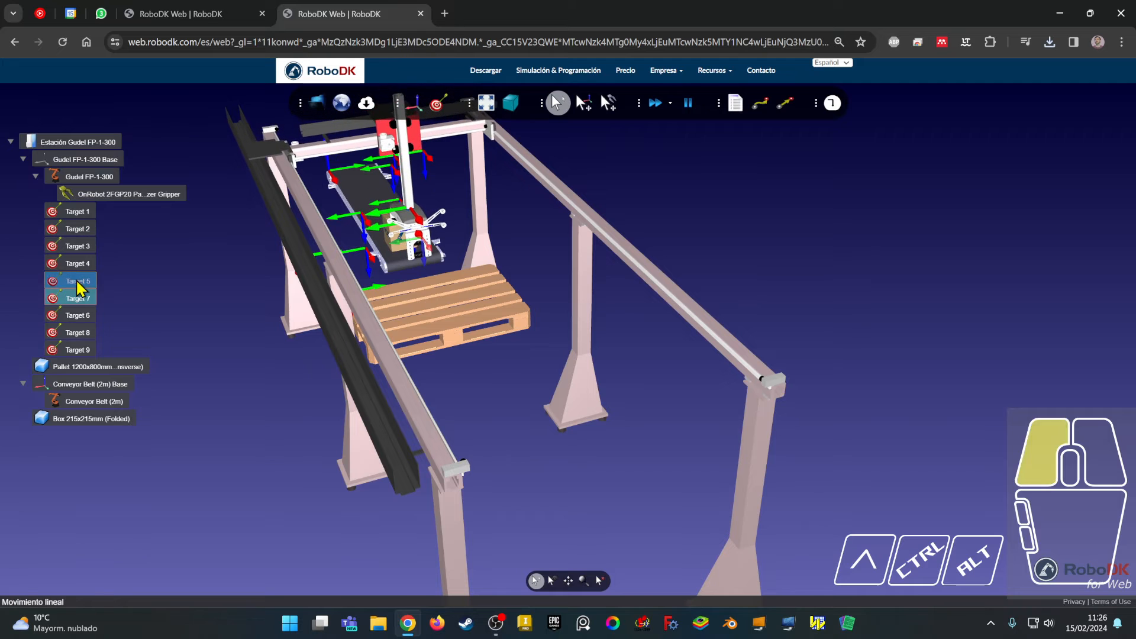
pyautogui.click(84, 261)
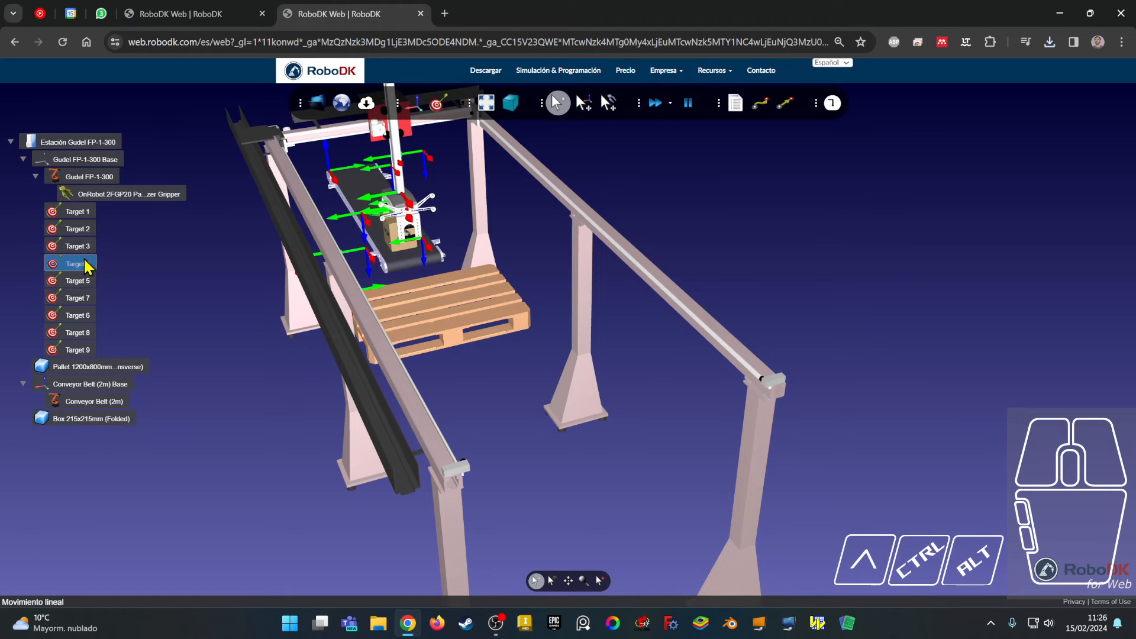
pyautogui.click(86, 247)
pyautogui.click(83, 230)
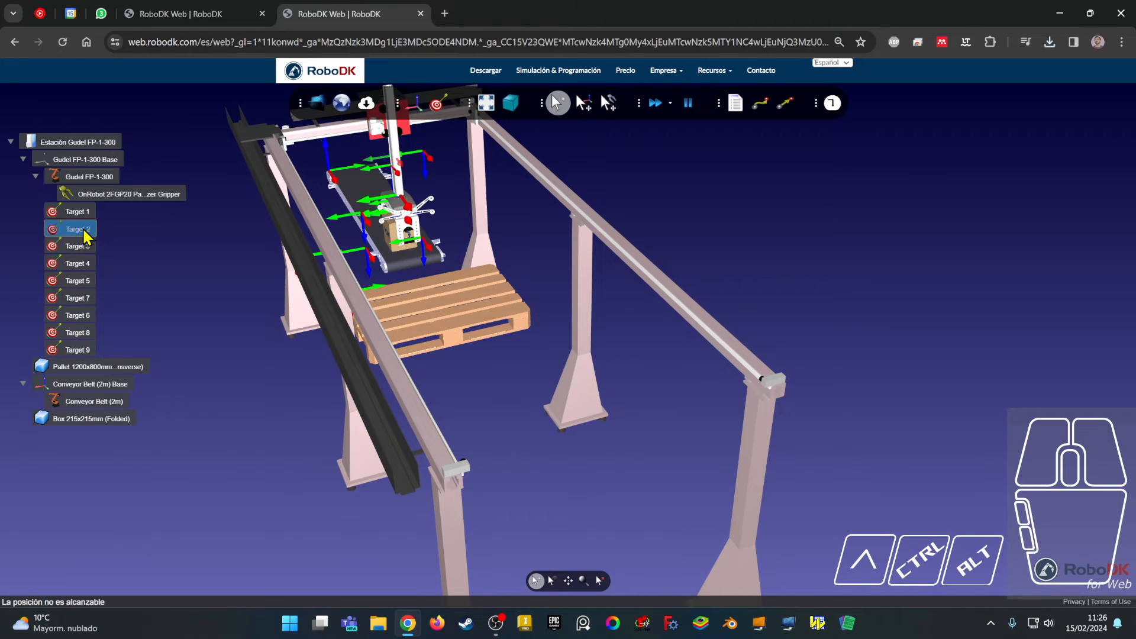
pyautogui.click(77, 212)
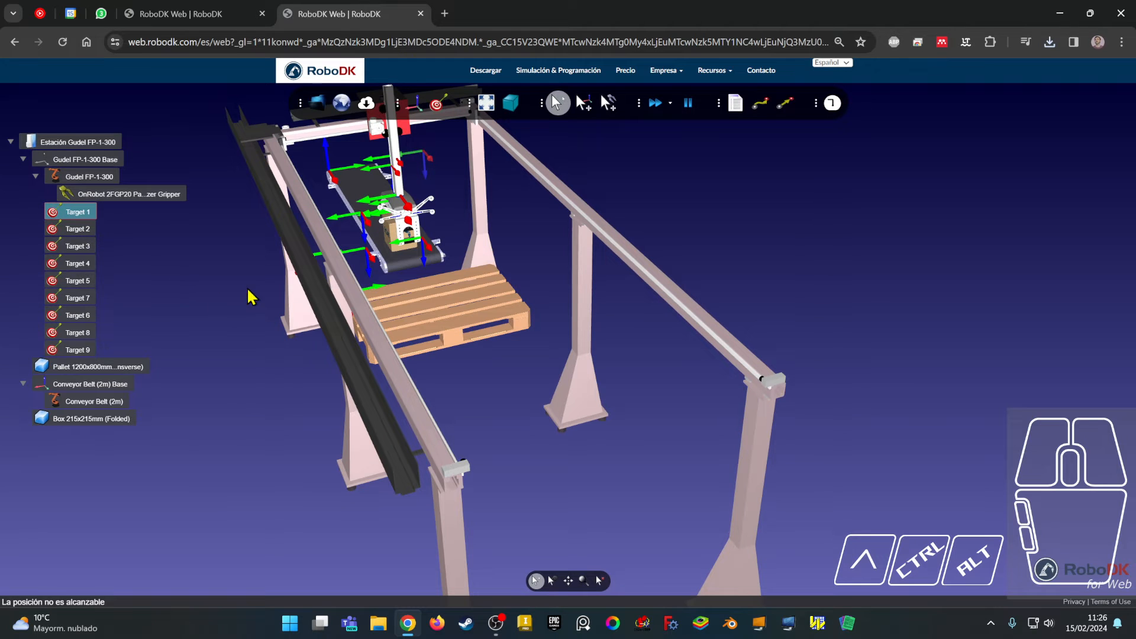
pyautogui.click(23, 159)
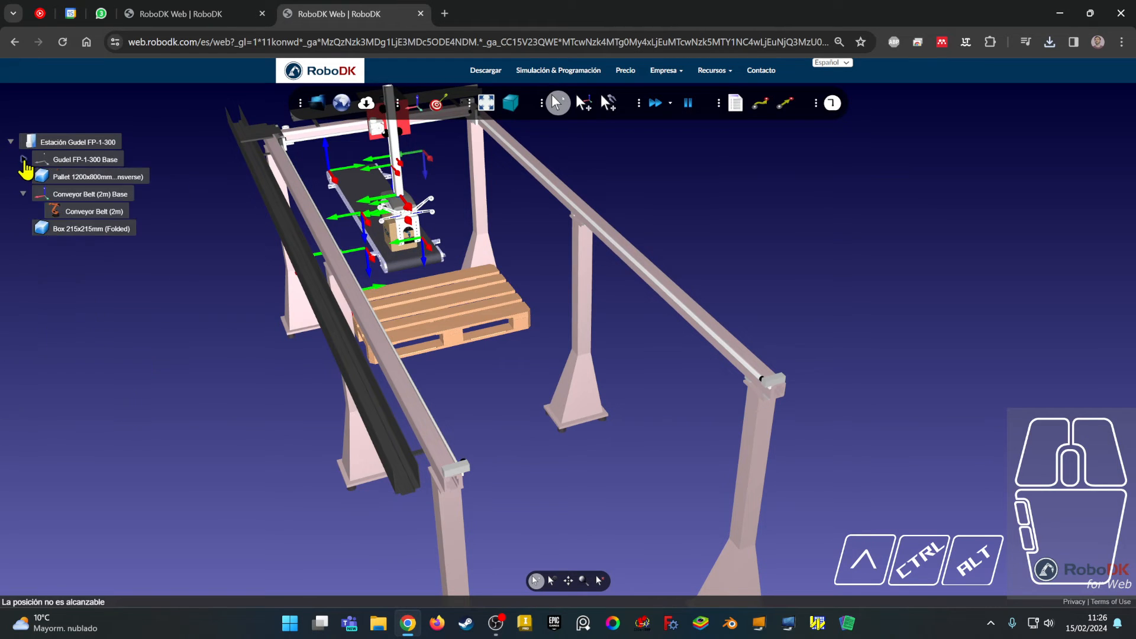
# Step: Add a new program to the station and rename it "depositar caja 1"
pyautogui.click(722, 169)
pyautogui.click(734, 104)
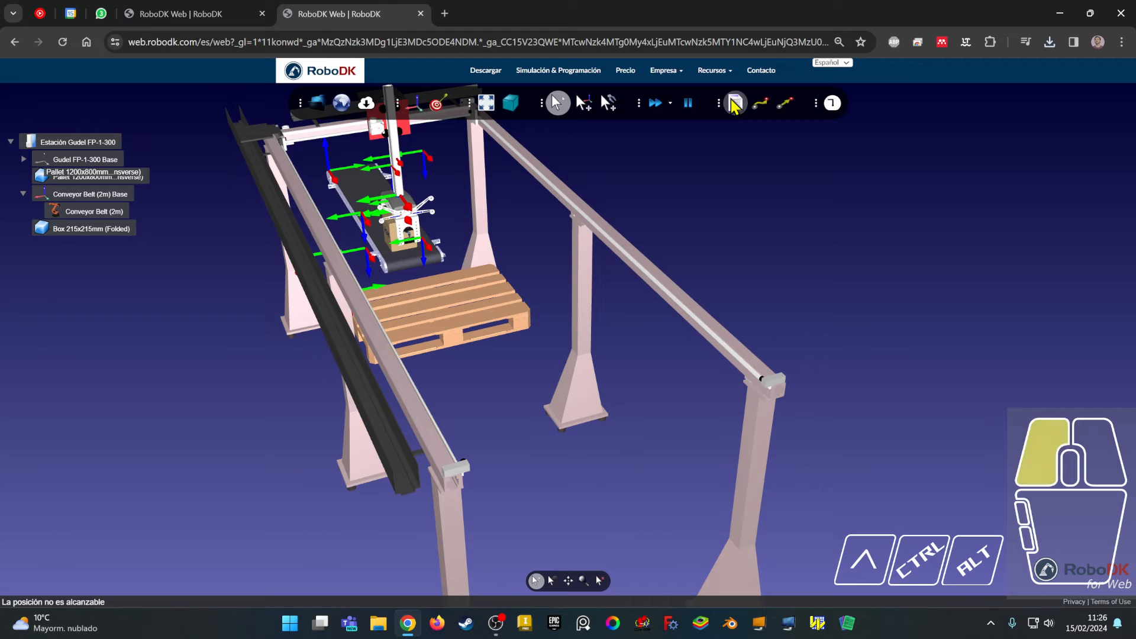
pyautogui.click(47, 243)
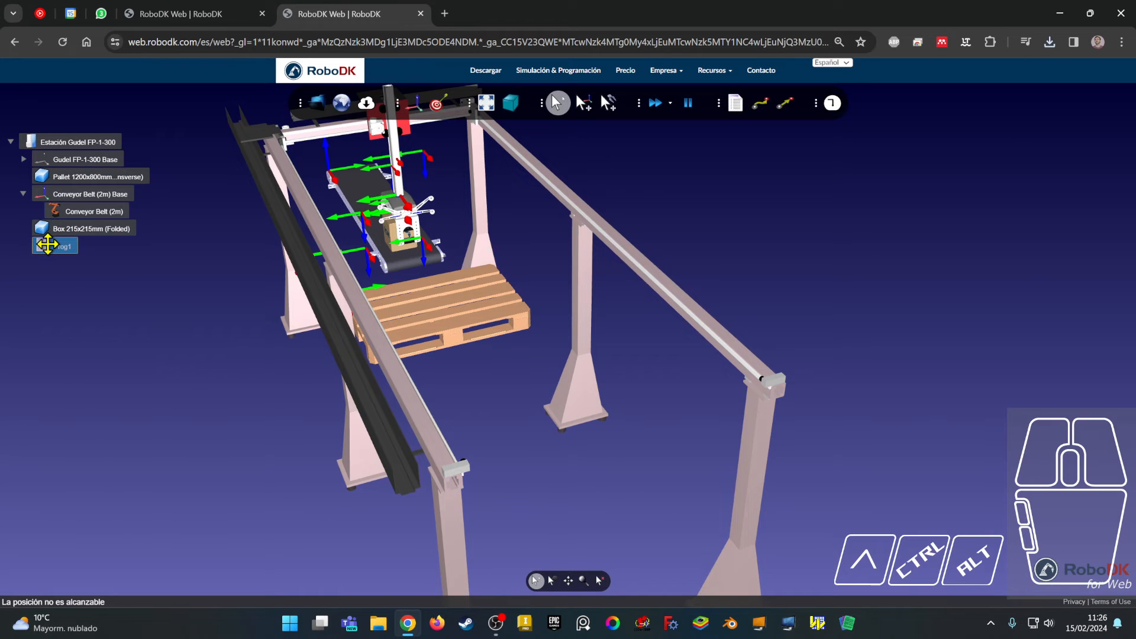
pyautogui.rightClick(53, 249)
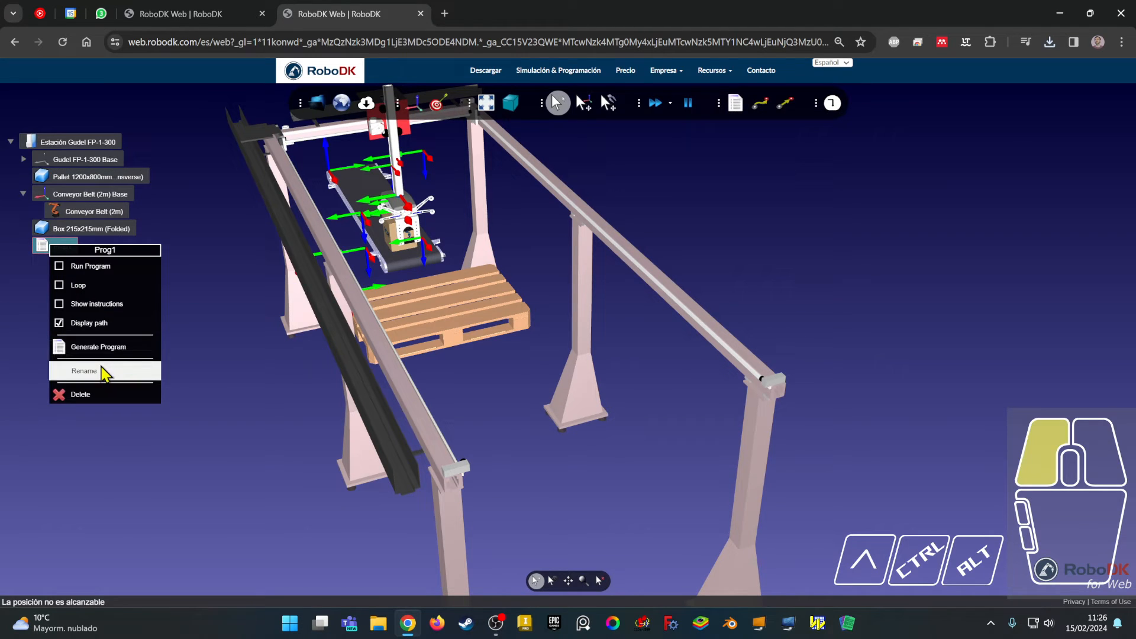
pyautogui.click(105, 371)
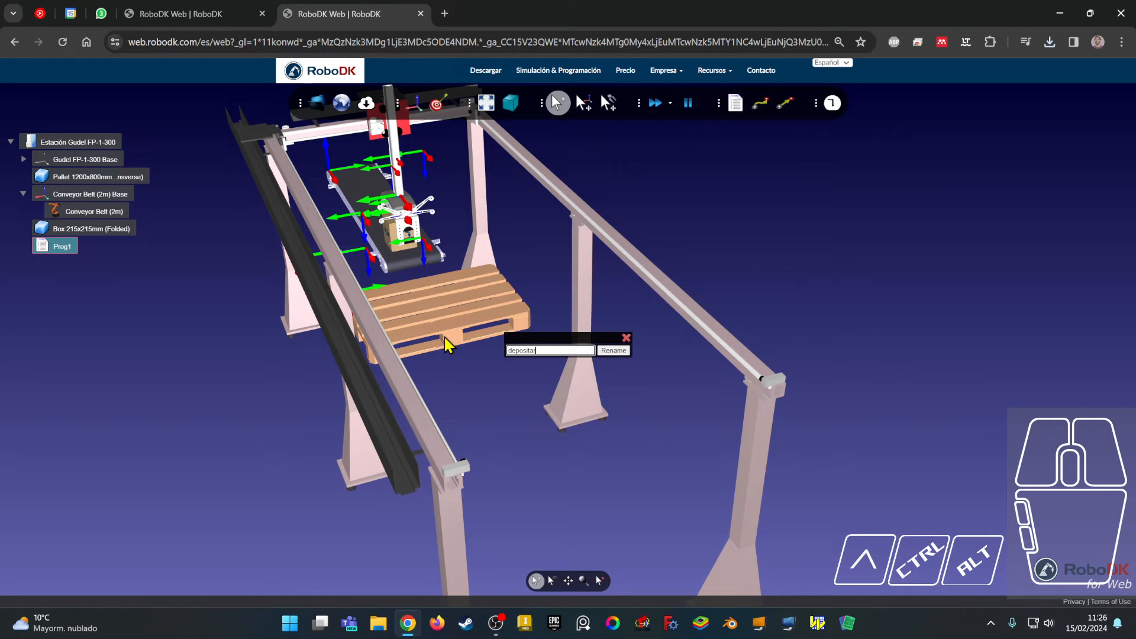
pyautogui.press('Return')
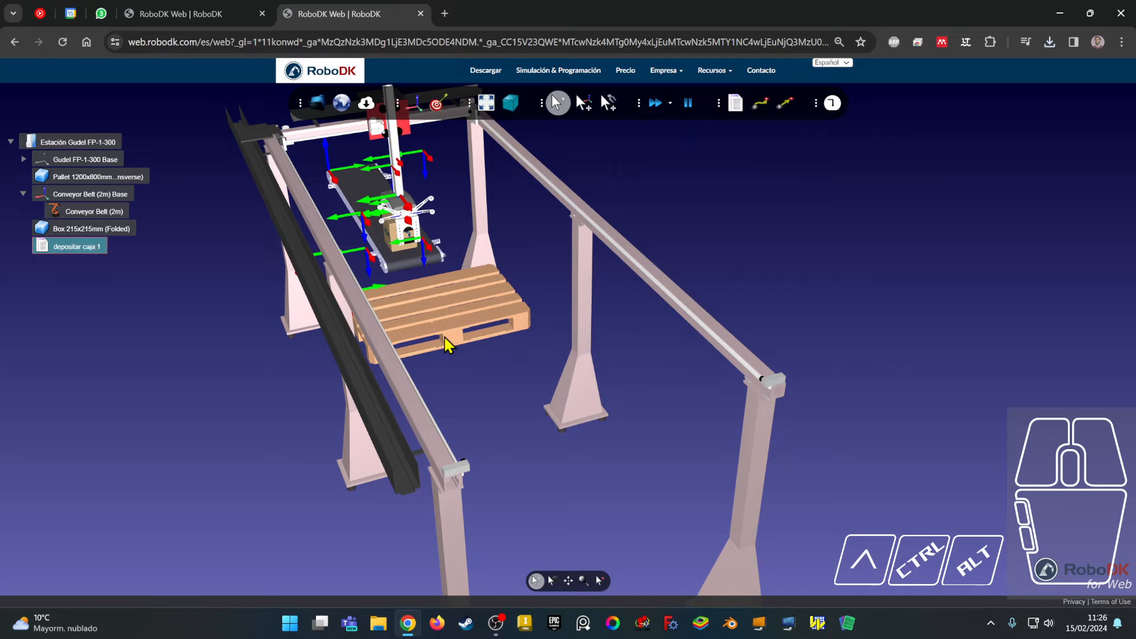
pyautogui.click(117, 317)
# Step: Expand the Gudel FP-1-300 Base branch and add joint moves to all its targets, Target 1 to Target 9, to the program depositar caja 1
pyautogui.moveTo(489, 353); pyautogui.dragTo(495, 385, button='right')
pyautogui.moveTo(247, 289); pyautogui.dragTo(300, 320, button='middle')
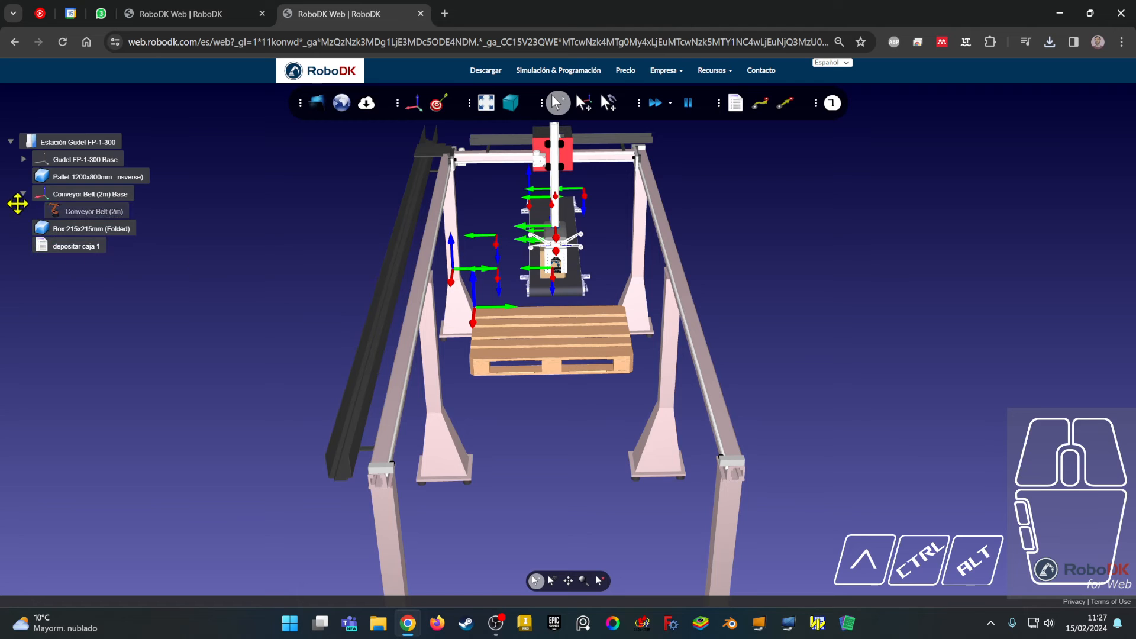
pyautogui.click(23, 193)
pyautogui.click(23, 194)
pyautogui.click(24, 159)
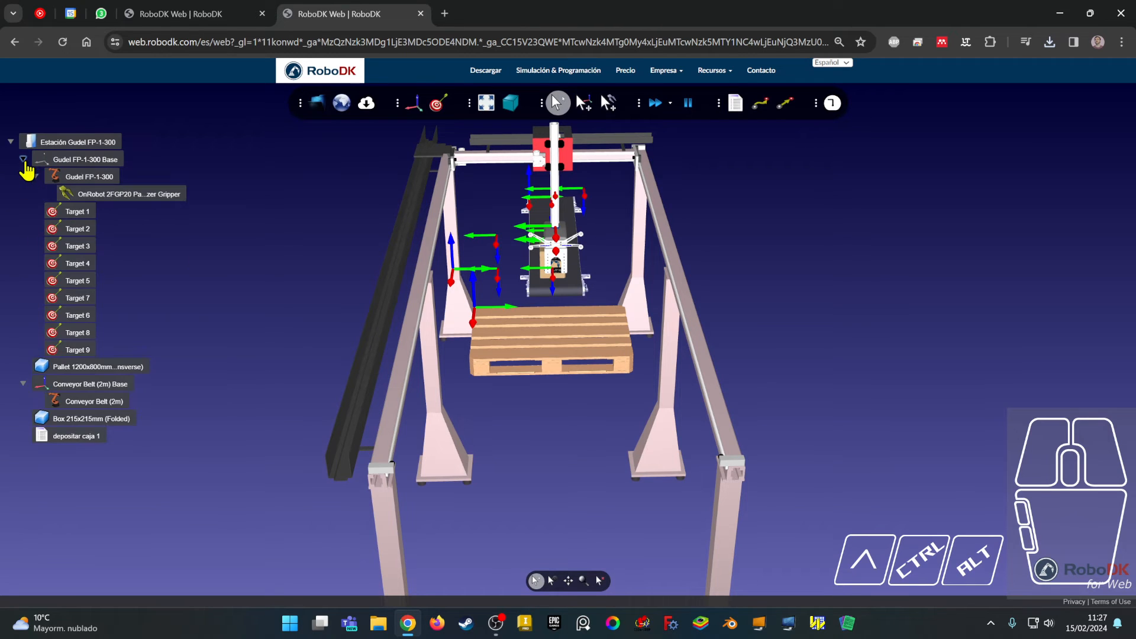
pyautogui.click(24, 160)
pyautogui.click(24, 159)
pyautogui.click(99, 436)
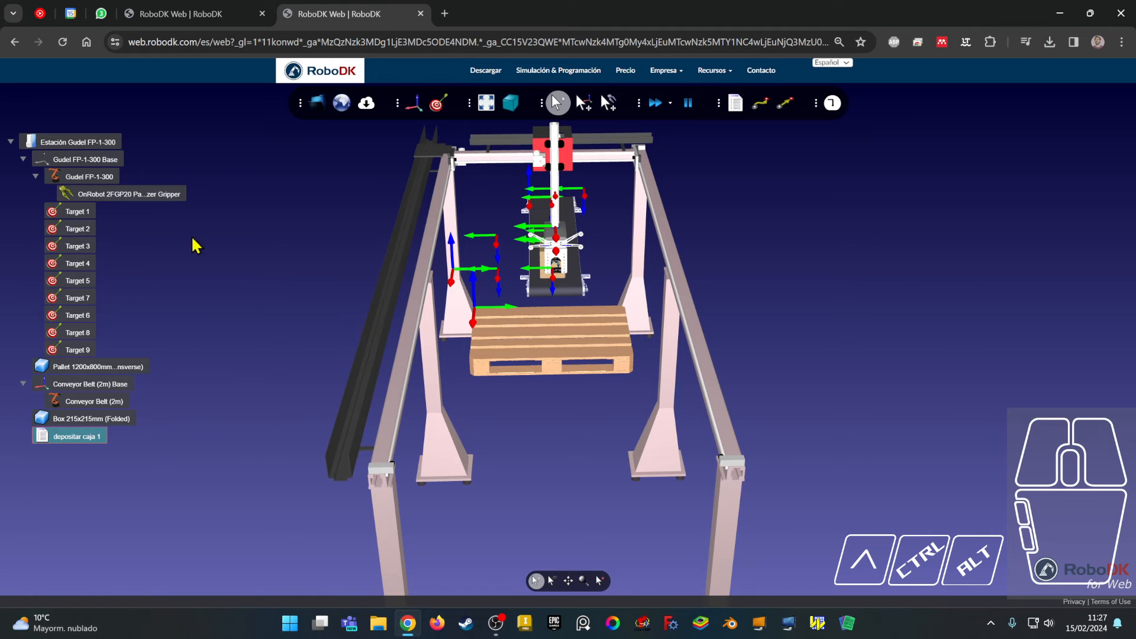
pyautogui.click(77, 211)
pyautogui.keyDown('shift'); pyautogui.click(80, 350); pyautogui.keyUp('shift')
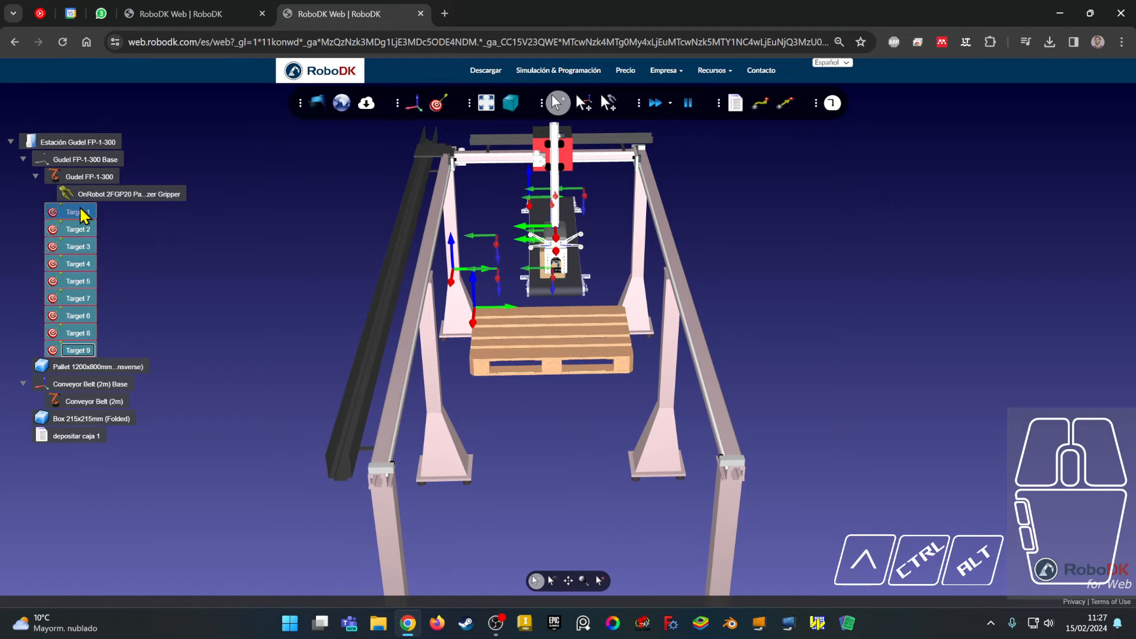
pyautogui.moveTo(83, 215); pyautogui.dragTo(82, 439)
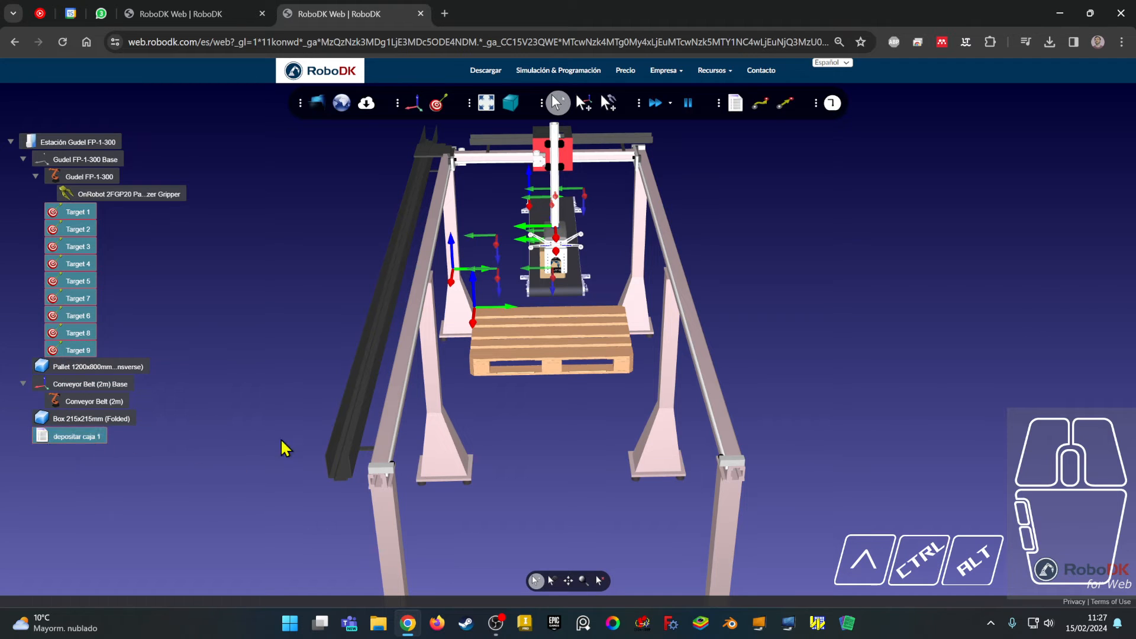
pyautogui.click(755, 110)
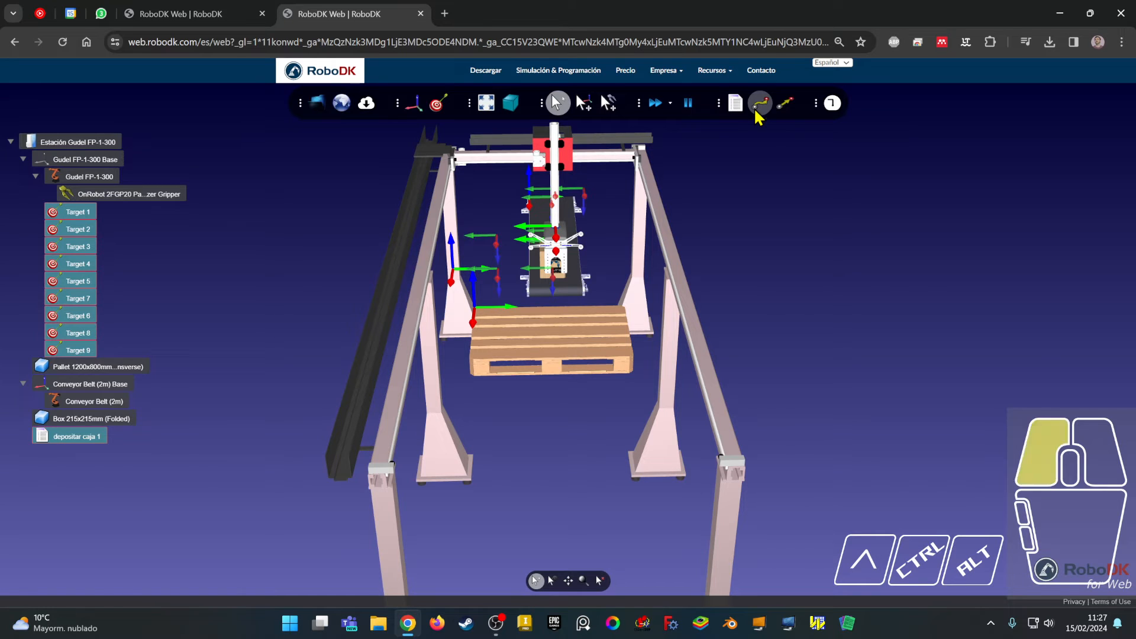
pyautogui.click(207, 445)
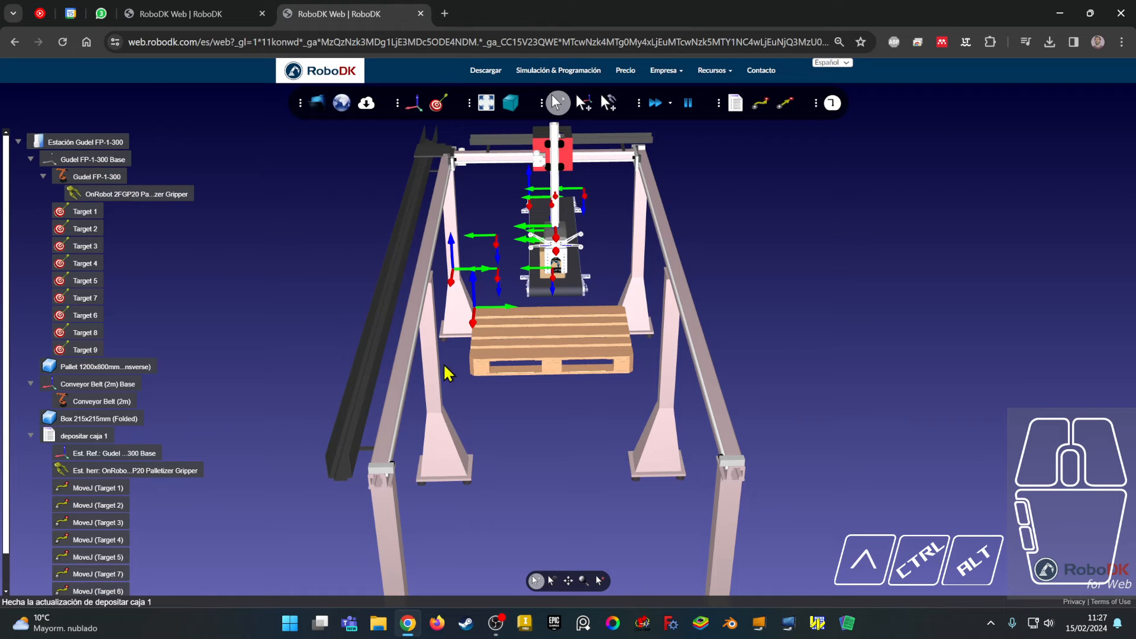
# Step: Collapse the instruction list of depositar caja 1 and try to run the program
pyautogui.moveTo(273, 438); pyautogui.dragTo(188, 452, button='right')
pyautogui.click(25, 436)
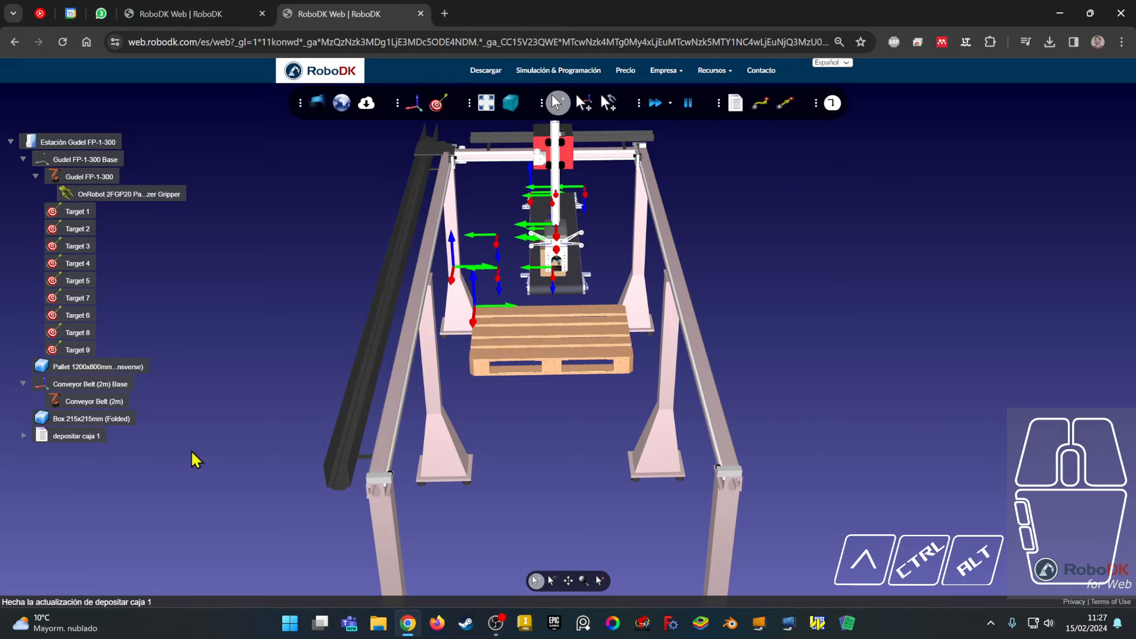
pyautogui.doubleClick(90, 436)
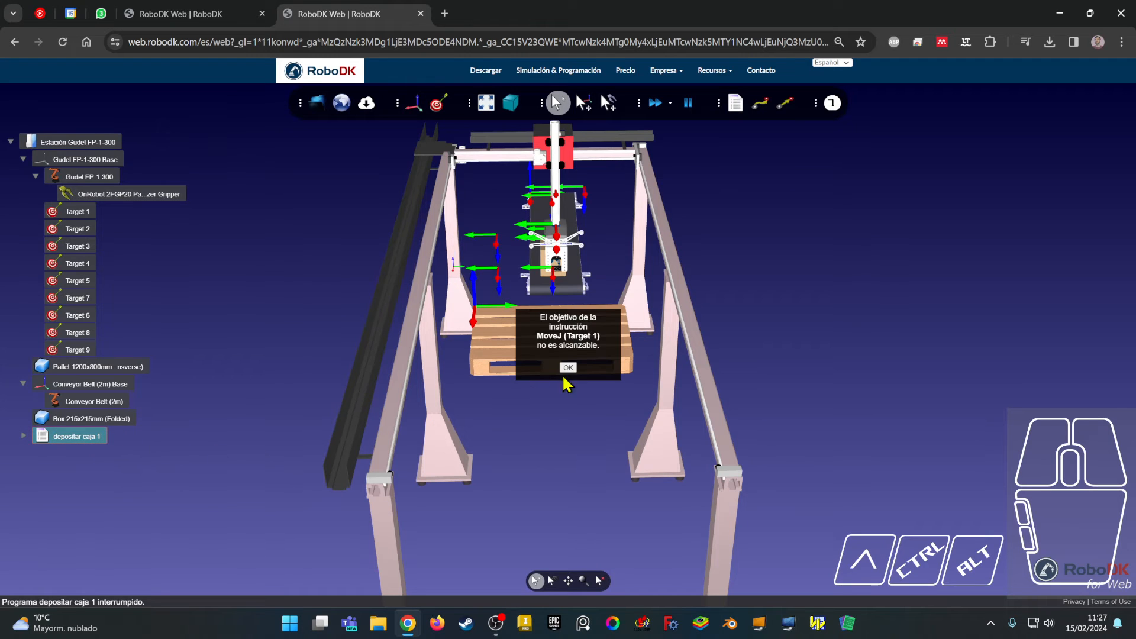
pyautogui.click(568, 368)
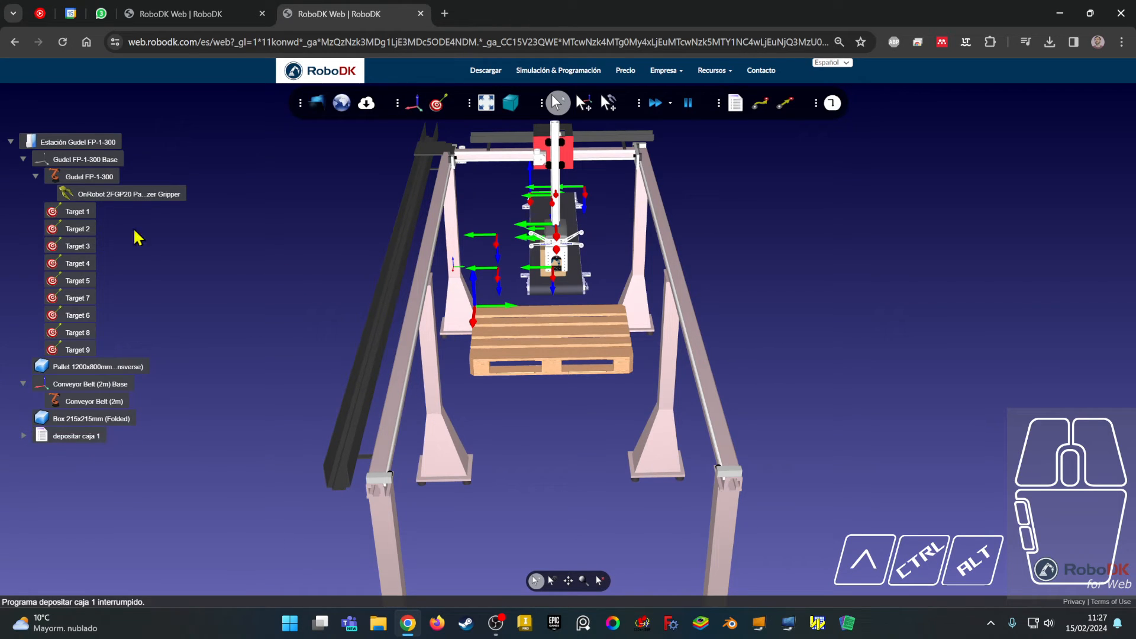
# Step: Delete Target 1 and try to send the gripper to Target 2
pyautogui.click(79, 213)
pyautogui.rightClick(82, 216)
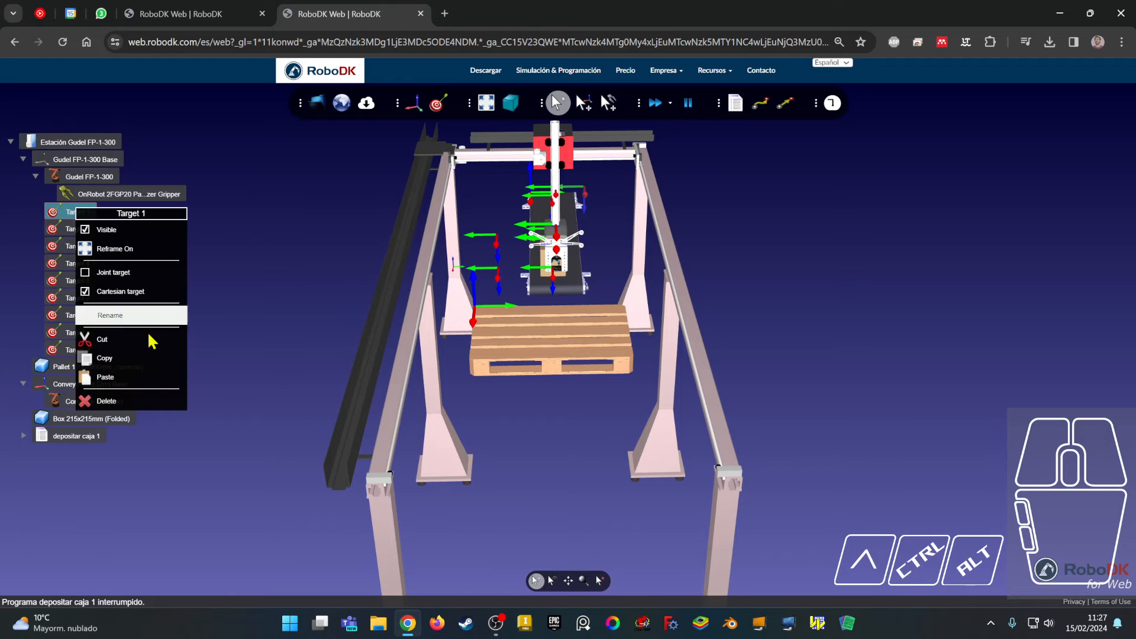
pyautogui.click(142, 402)
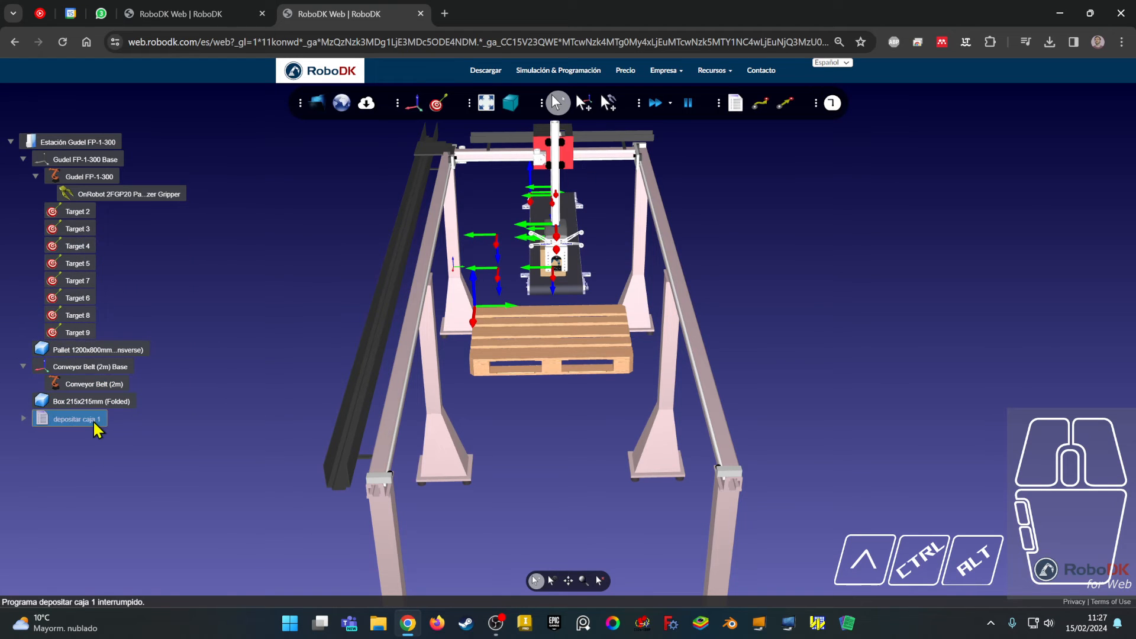
pyautogui.click(77, 216)
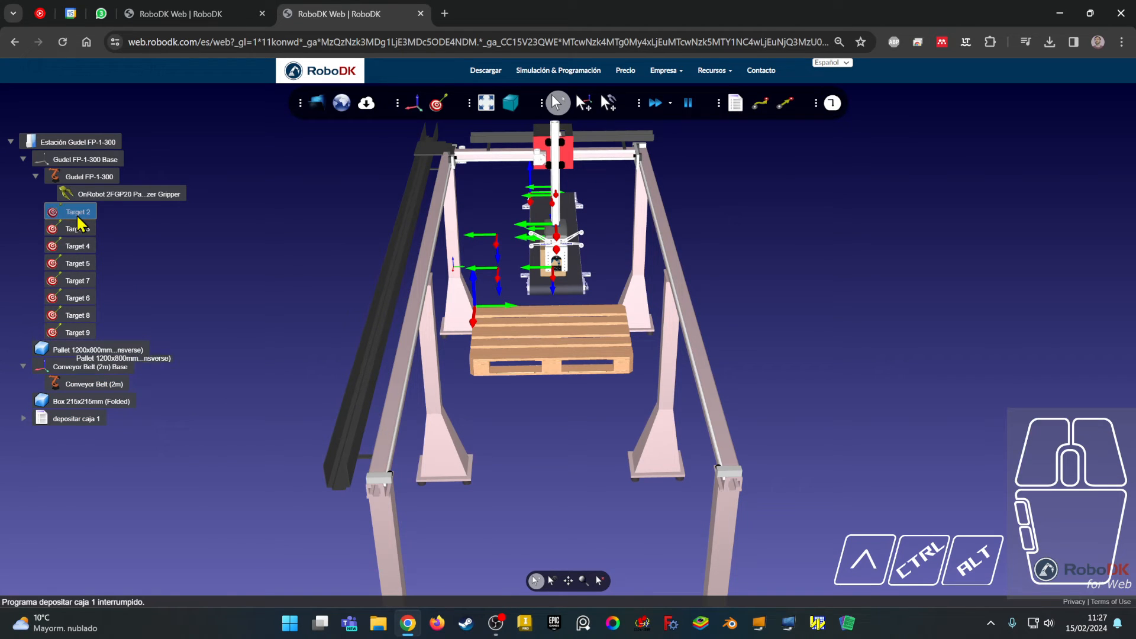
# Step: Try to open the options of the program depositar caja 1 and expand its instruction list
pyautogui.click(83, 420)
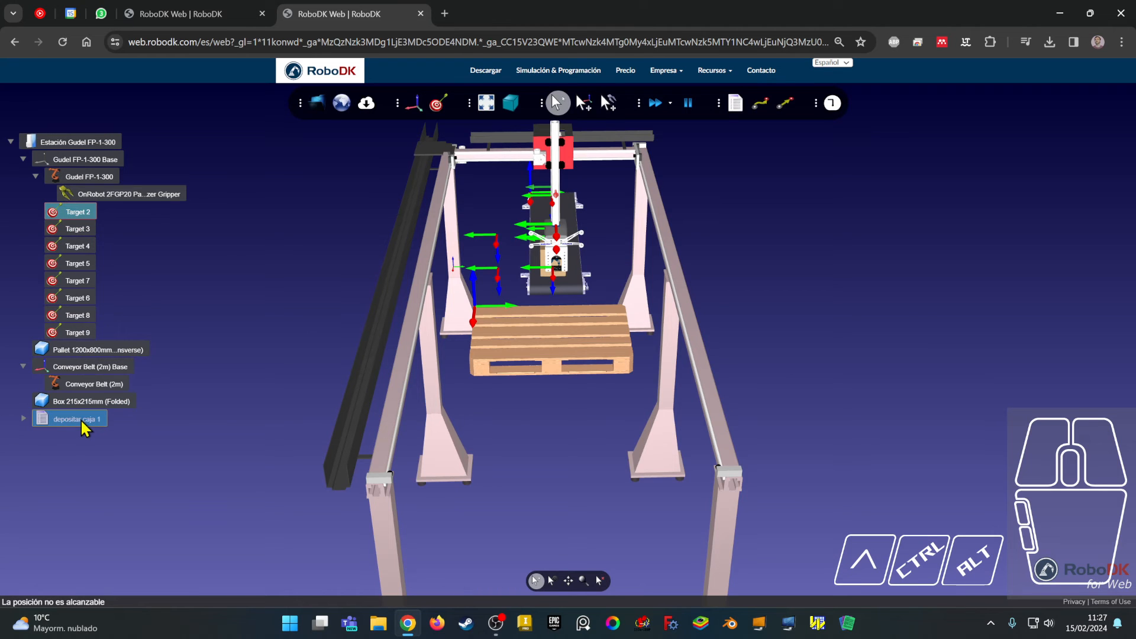
pyautogui.rightClick(82, 427)
pyautogui.rightClick(78, 422)
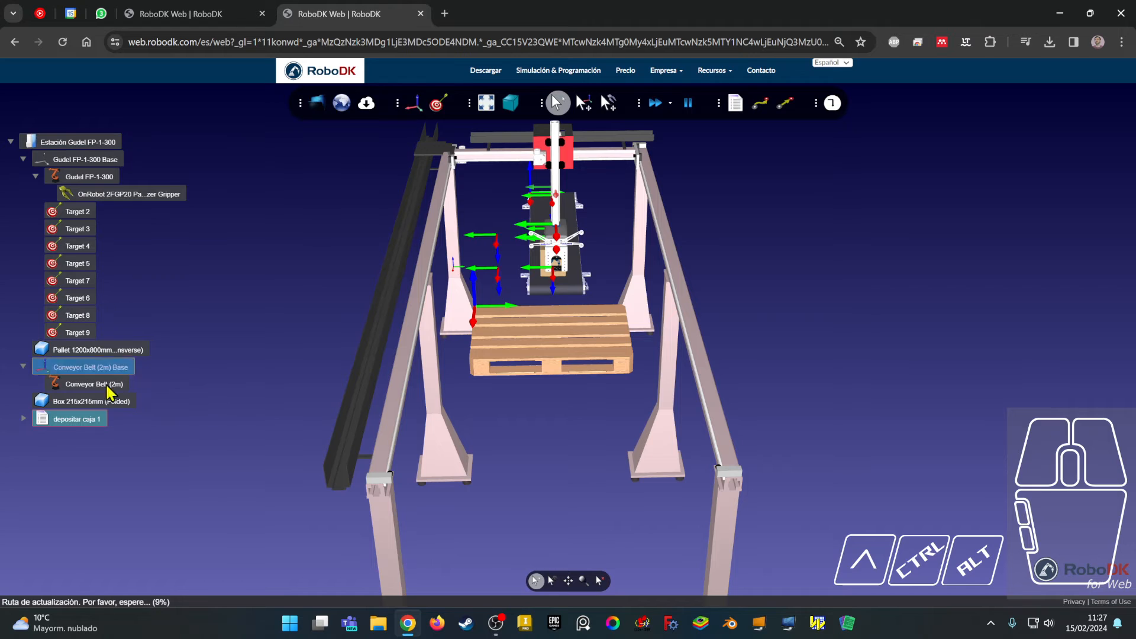
pyautogui.click(23, 419)
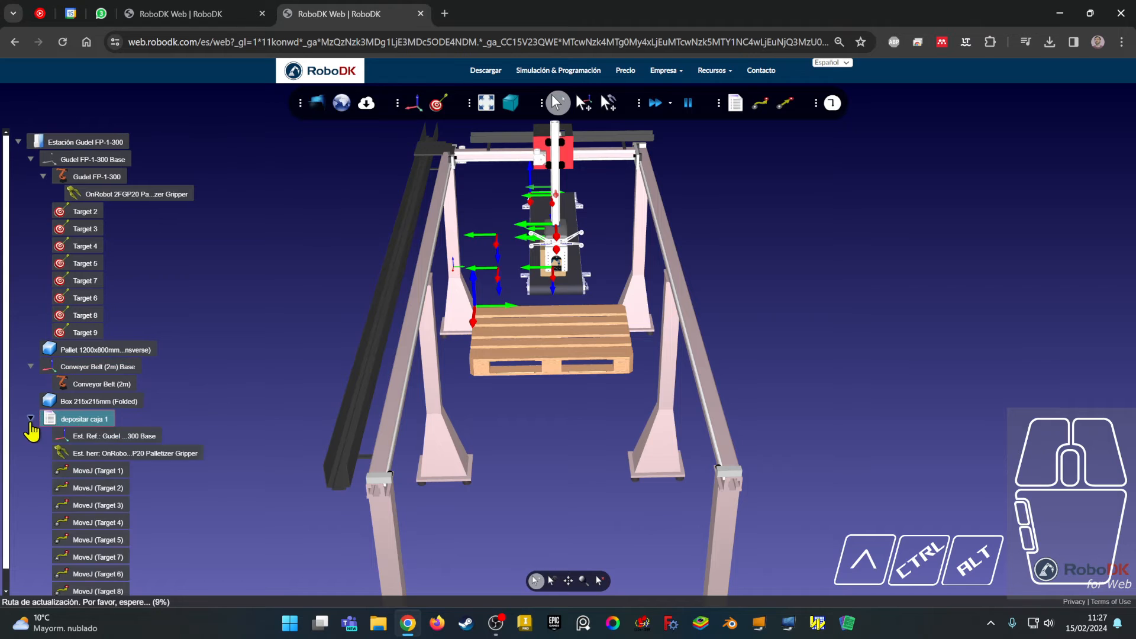
pyautogui.rightClick(83, 423)
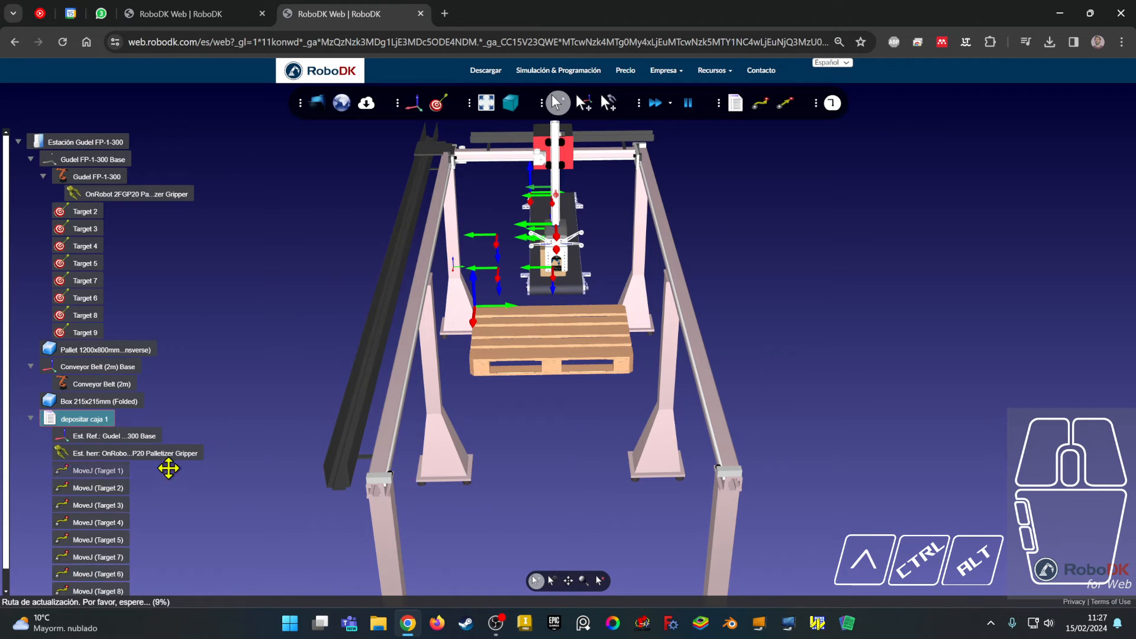
# Step: Try to open the options of the MoveJ (Target 1) instruction in the program depositar caja 1
pyautogui.click(94, 472)
pyautogui.rightClick(95, 473)
pyautogui.rightClick(94, 477)
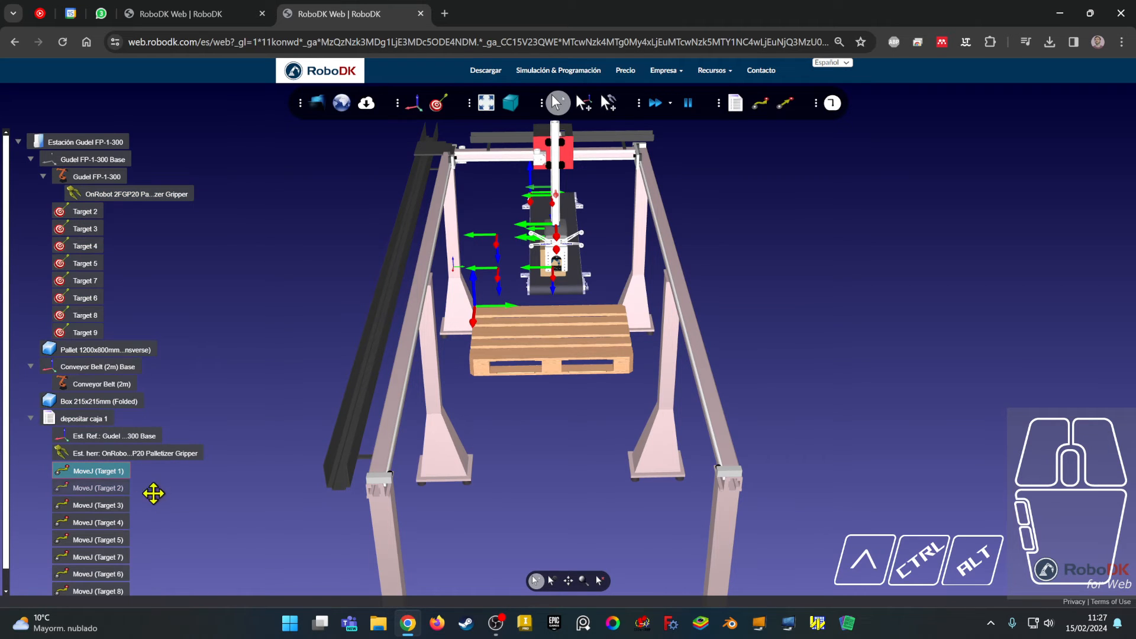
pyautogui.click(111, 472)
pyautogui.rightClick(104, 481)
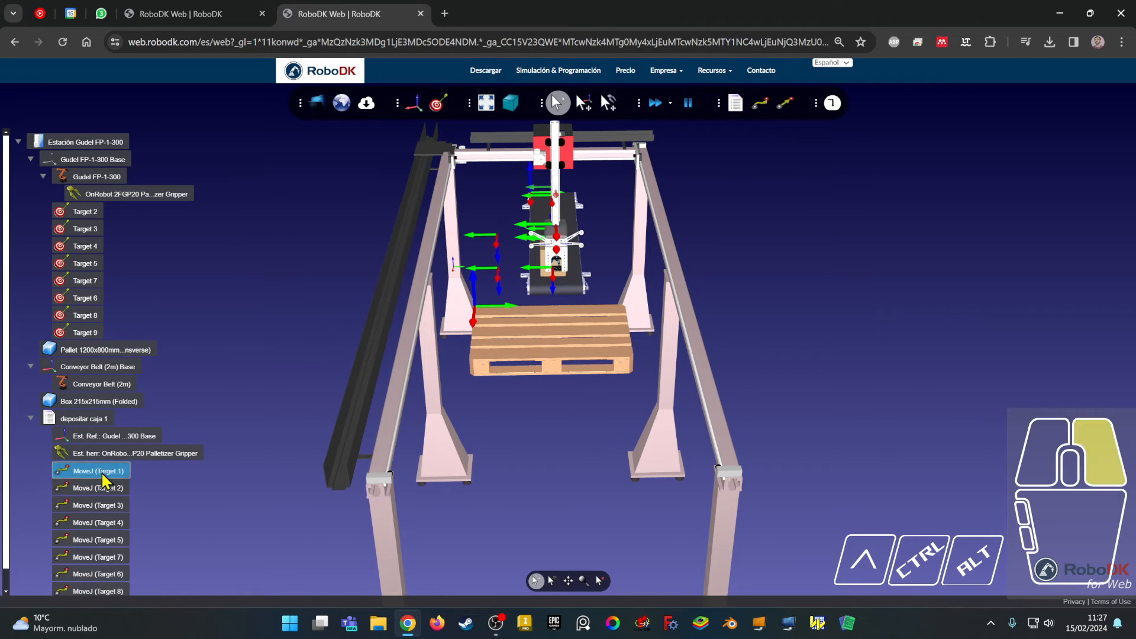
pyautogui.rightClick(93, 478)
# Step: Try to save the station, reload the page, and reopen the previously saved Gudel FP-1-300 station file
pyautogui.click(367, 106)
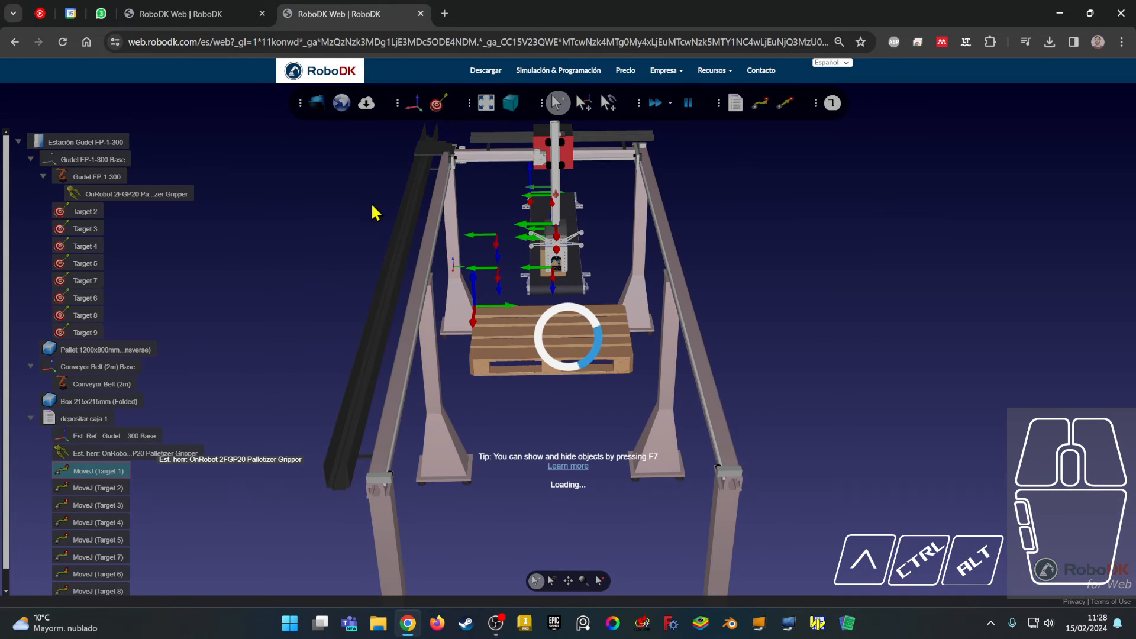
pyautogui.rightClick(531, 404)
pyautogui.click(63, 41)
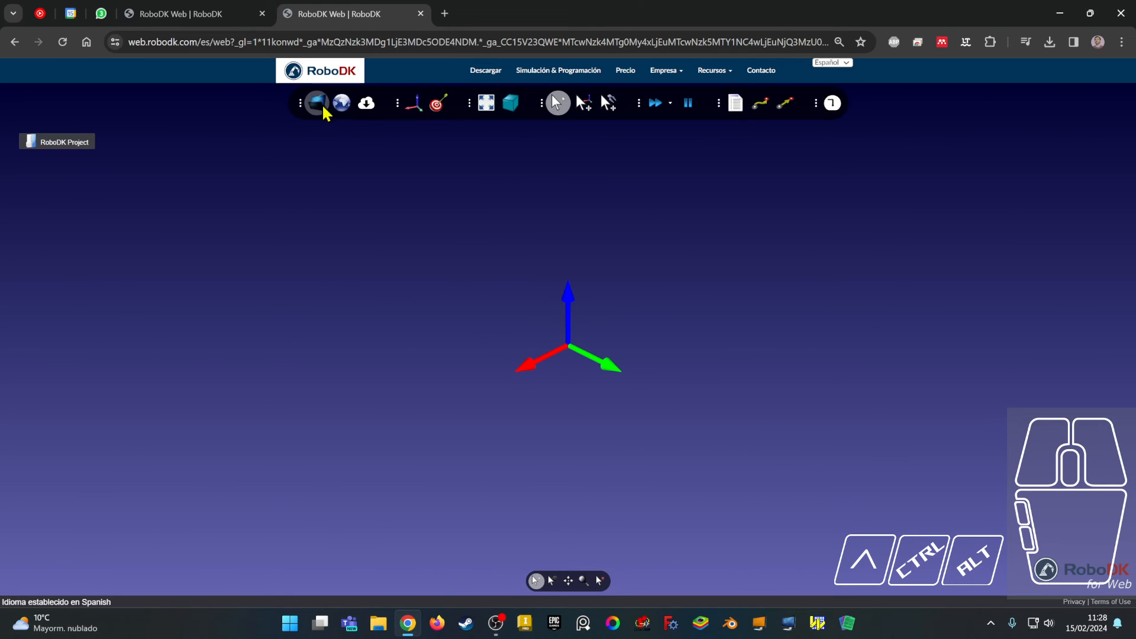
pyautogui.click(319, 105)
pyautogui.doubleClick(94, 127)
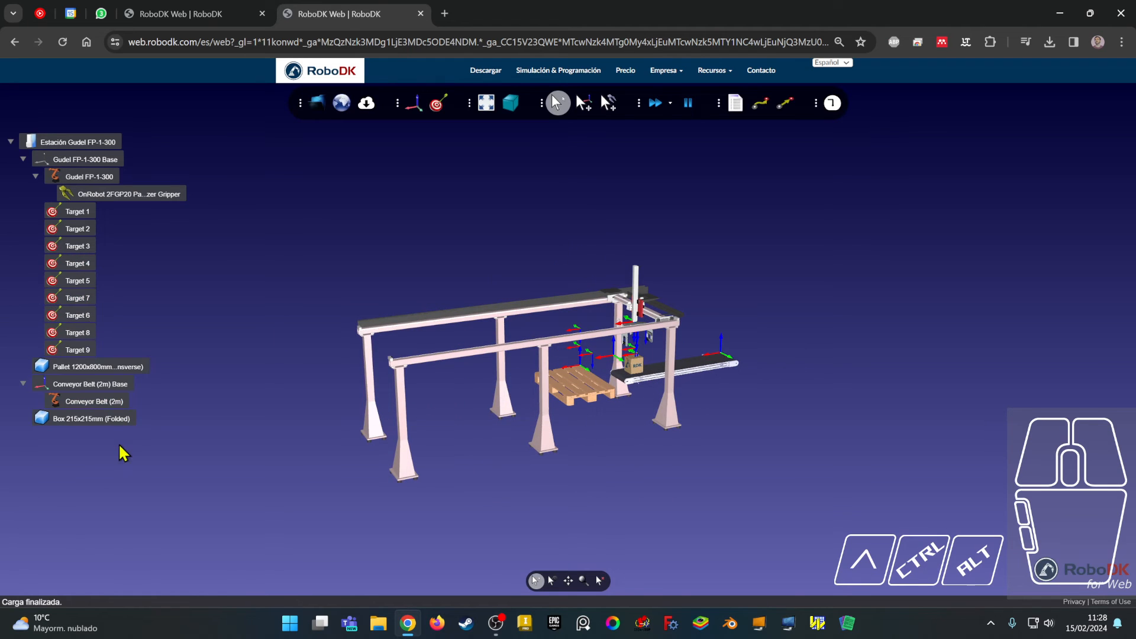
# Step: Add a new program to the reopened station and try to send the gripper to Target 1
pyautogui.click(735, 104)
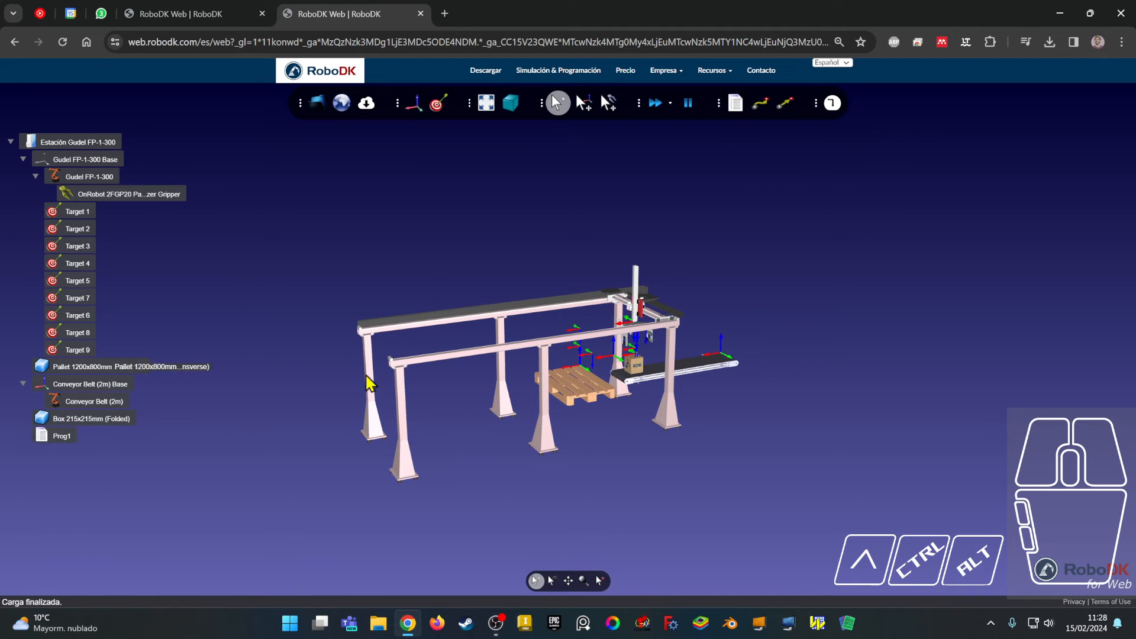
pyautogui.click(74, 214)
pyautogui.scroll(2, 385, 329)
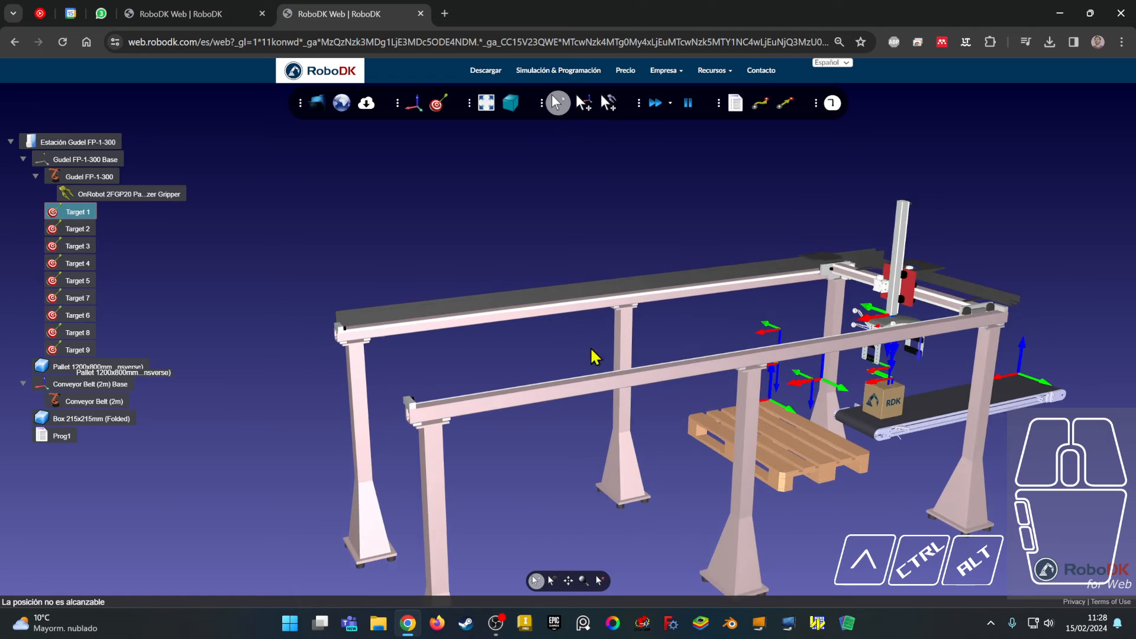
pyautogui.moveTo(623, 368); pyautogui.dragTo(733, 385, button='right')
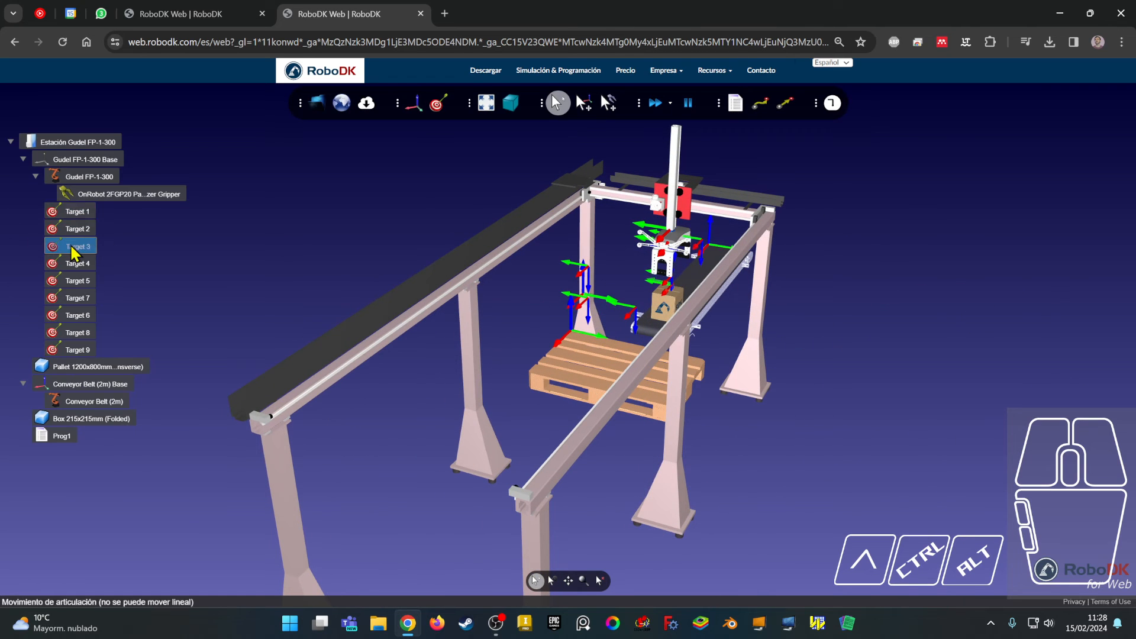
# Step: Delete Target 2 and Target 1 from the Gudel FP-1-300 Base branch
pyautogui.click(78, 230)
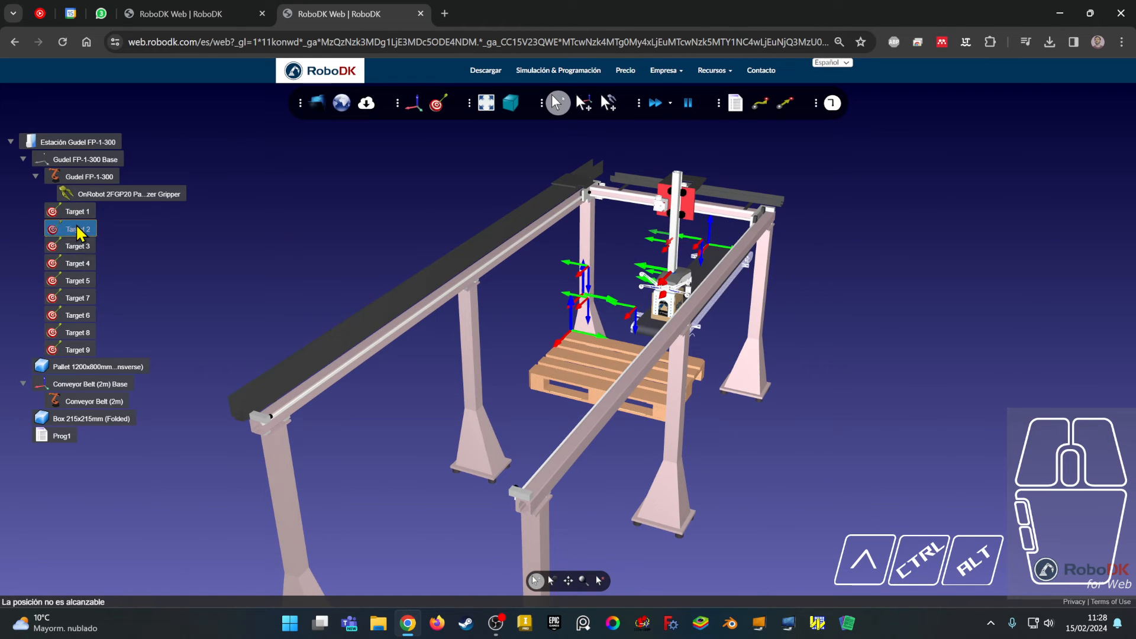
pyautogui.press('Delete')
pyautogui.click(79, 216)
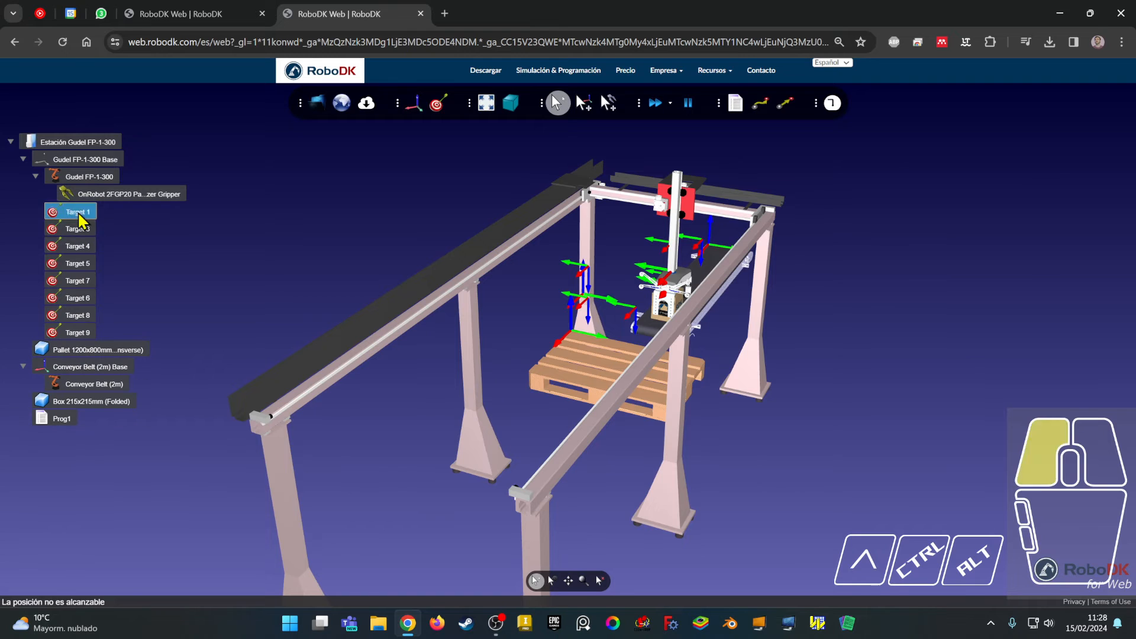
pyautogui.rightClick(71, 221)
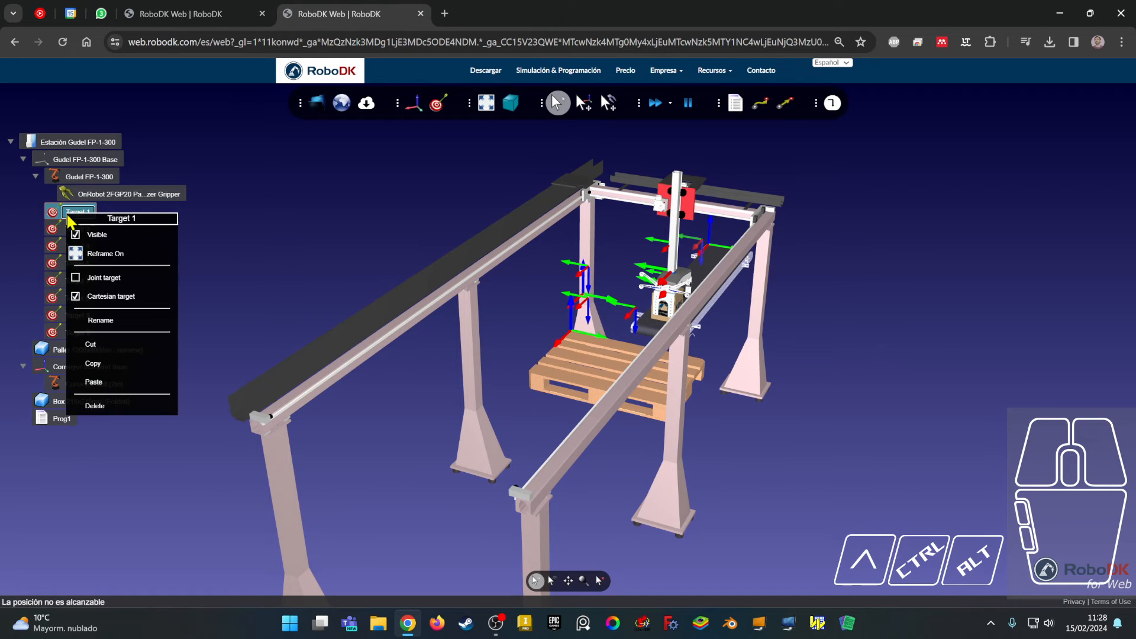
pyautogui.click(113, 403)
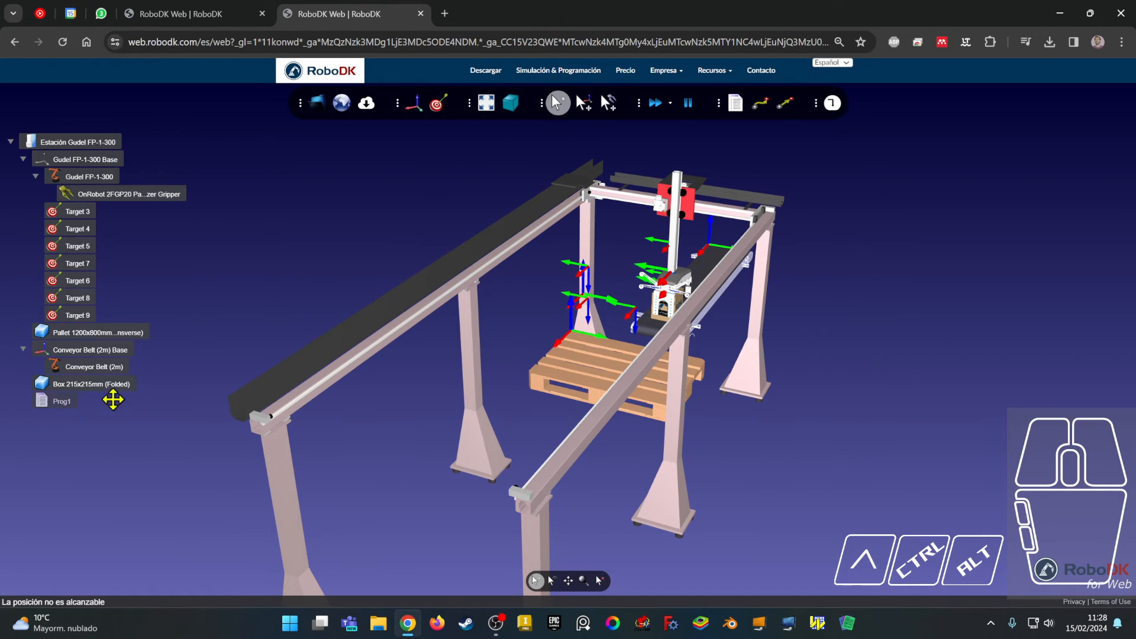
# Step: Send the gripper to Target 4 and Target 3 and inspect its pose over the box on the conveyor
pyautogui.click(80, 218)
pyautogui.doubleClick(76, 233)
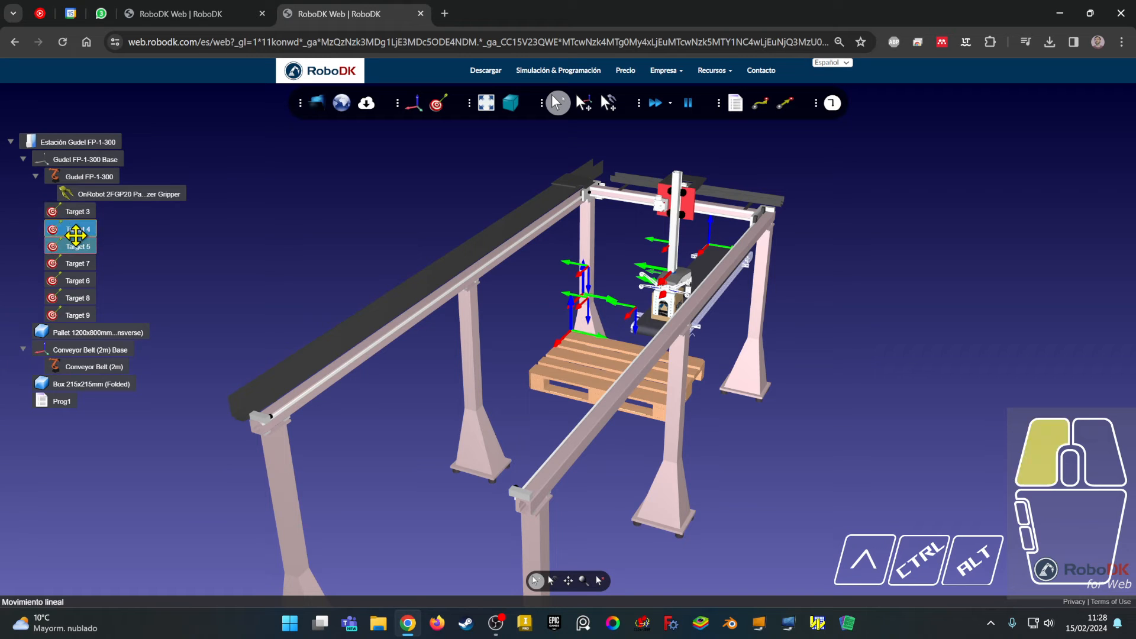
pyautogui.doubleClick(83, 213)
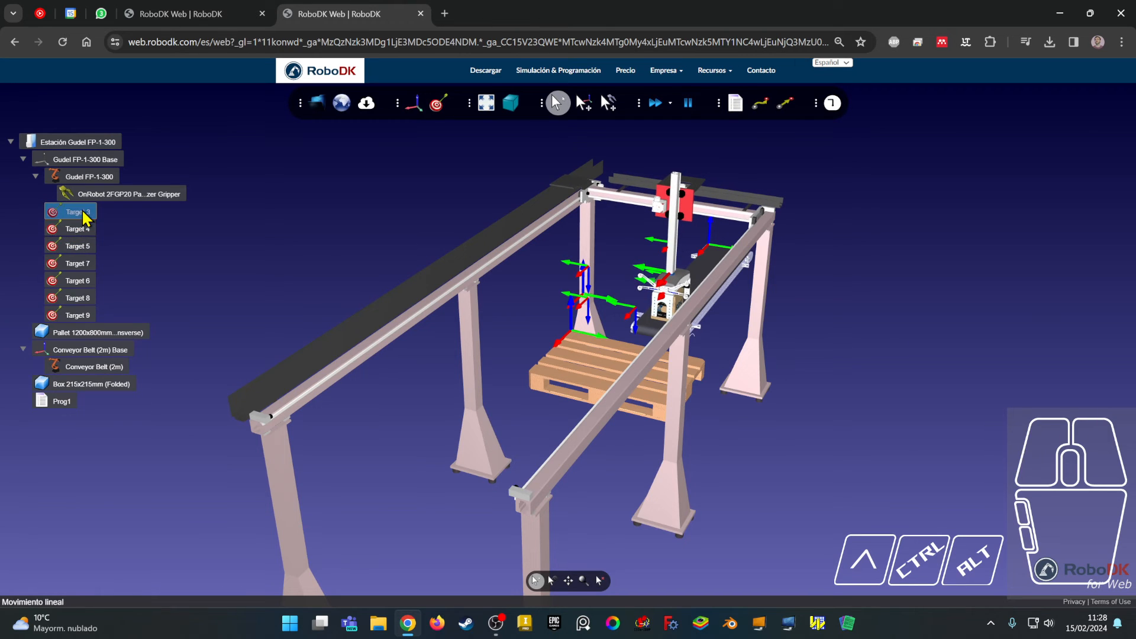
pyautogui.scroll(3, 362, 227)
pyautogui.moveTo(395, 228); pyautogui.dragTo(324, 269, button='middle')
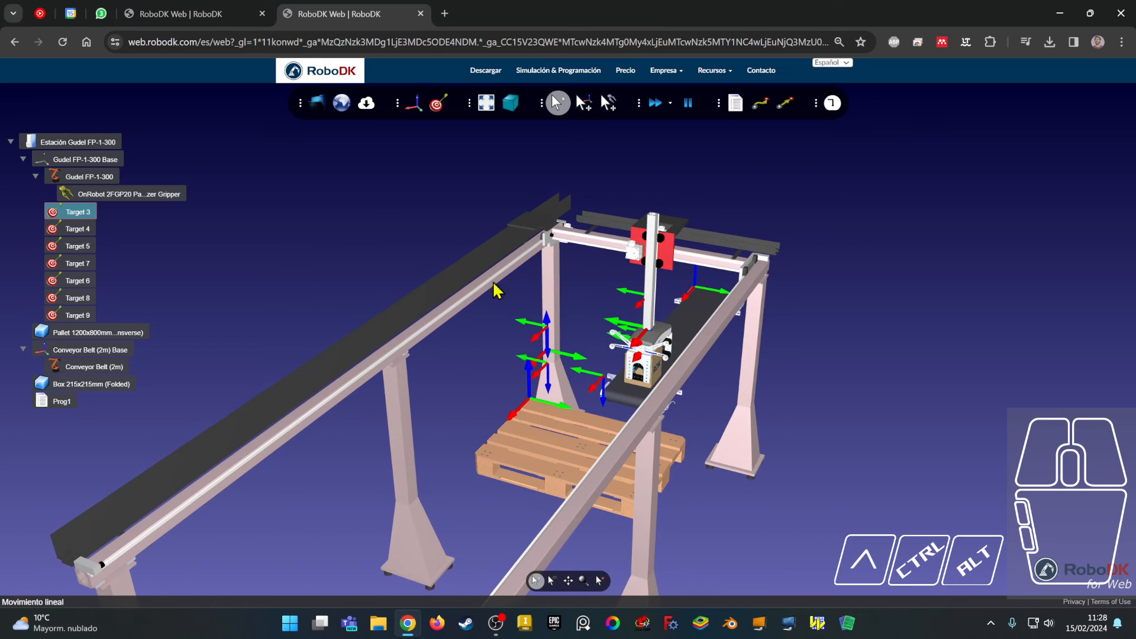
pyautogui.scroll(1, 521, 293)
pyautogui.scroll(1, 588, 285)
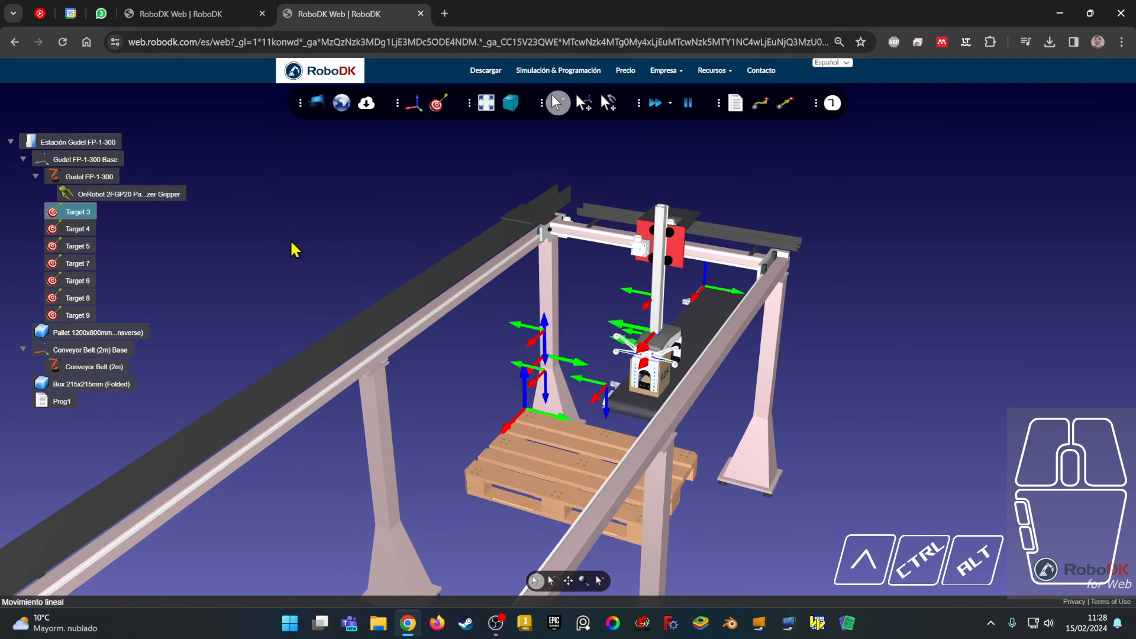
pyautogui.click(237, 239)
pyautogui.press('alt')
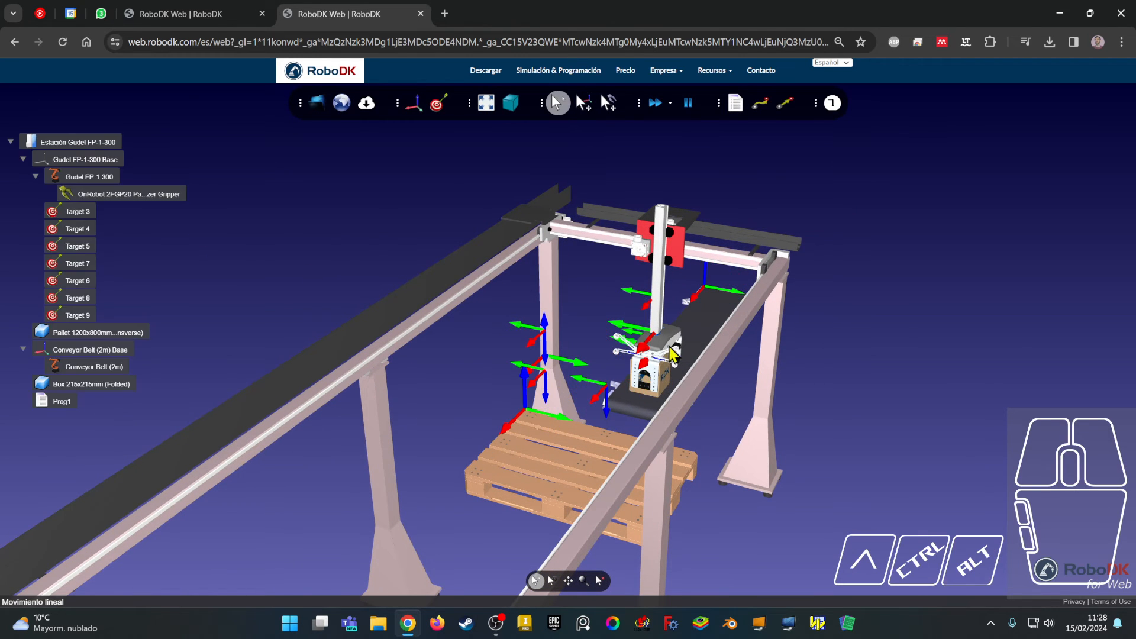
pyautogui.moveTo(668, 345); pyautogui.dragTo(642, 305, button='right')
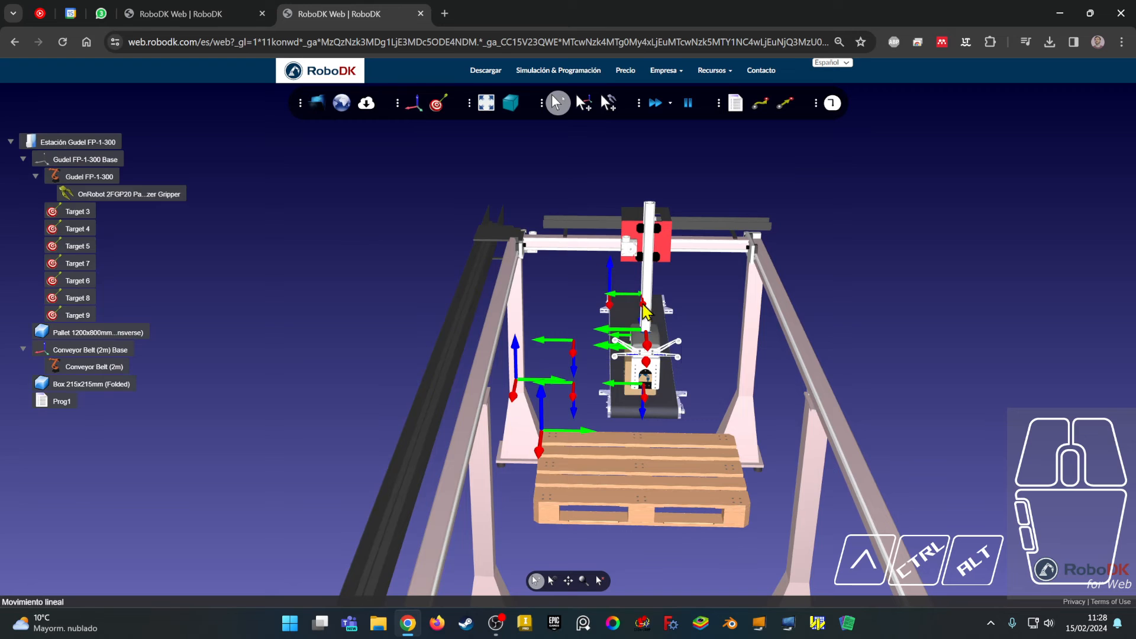
# Step: Raise the Gudel FP-1-300 gripper by jogging joint 3 to 0 and add a new target at that pose
pyautogui.doubleClick(70, 179)
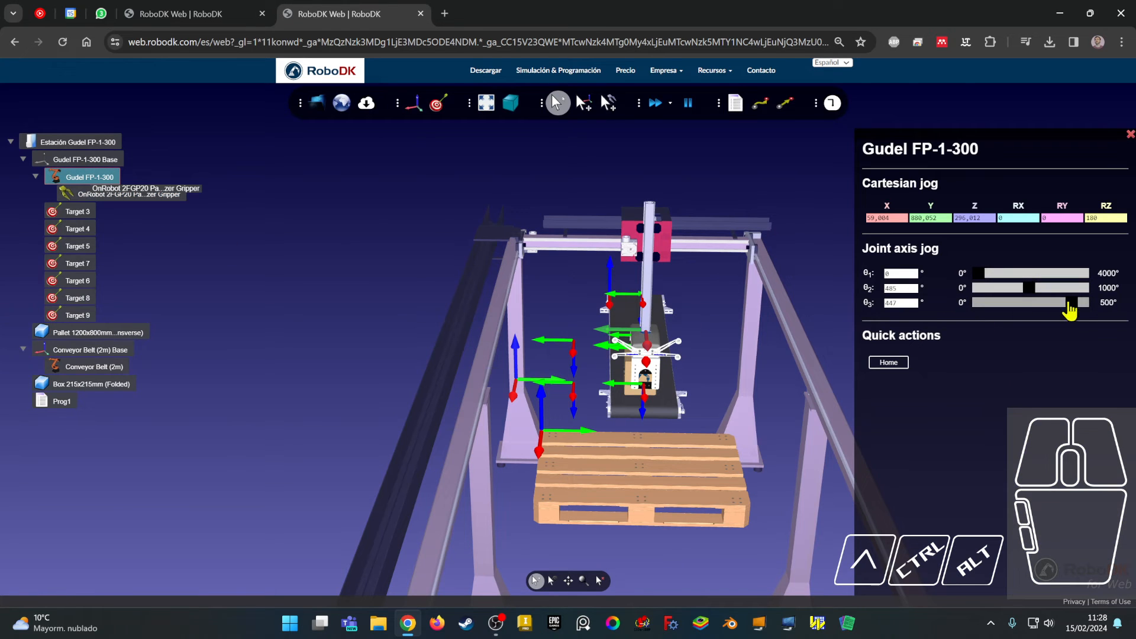
pyautogui.moveTo(1071, 307); pyautogui.dragTo(984, 320)
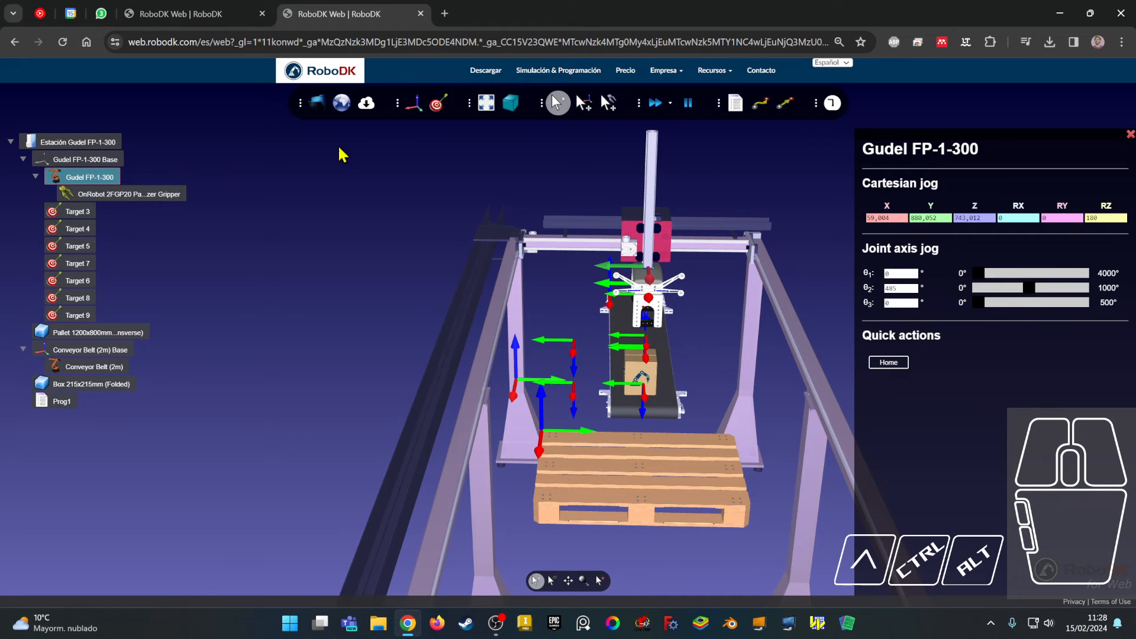
pyautogui.click(438, 105)
pyautogui.click(253, 349)
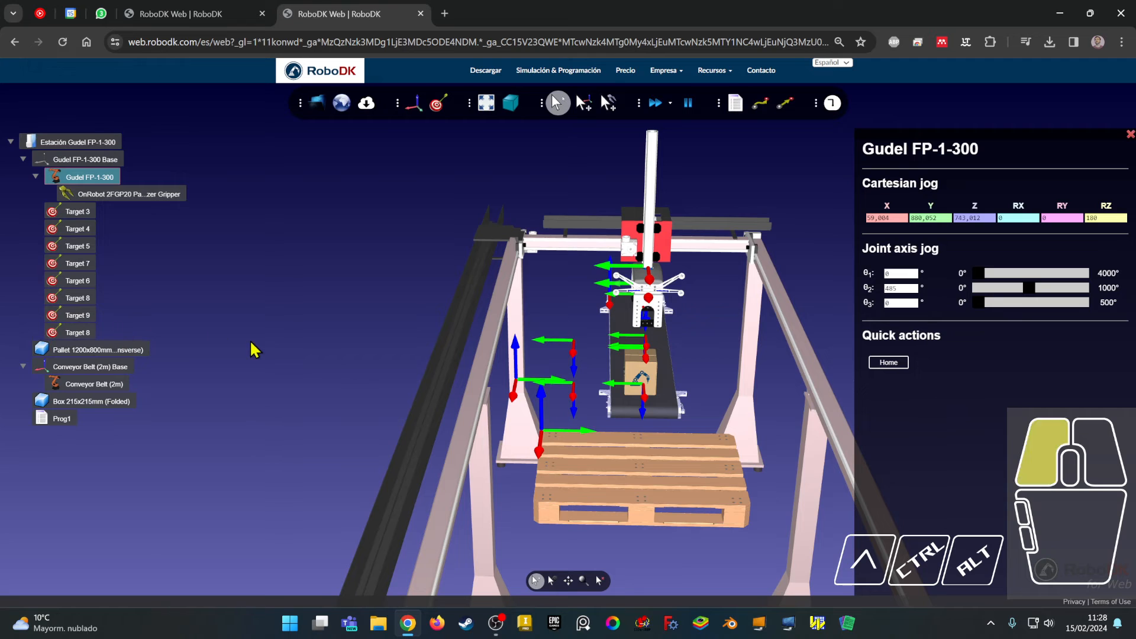
# Step: Try sending the gripper to Target 8 and Target 9, and reorder Target 9 ahead of Target 3 in the station tree
pyautogui.click(96, 335)
pyautogui.click(75, 317)
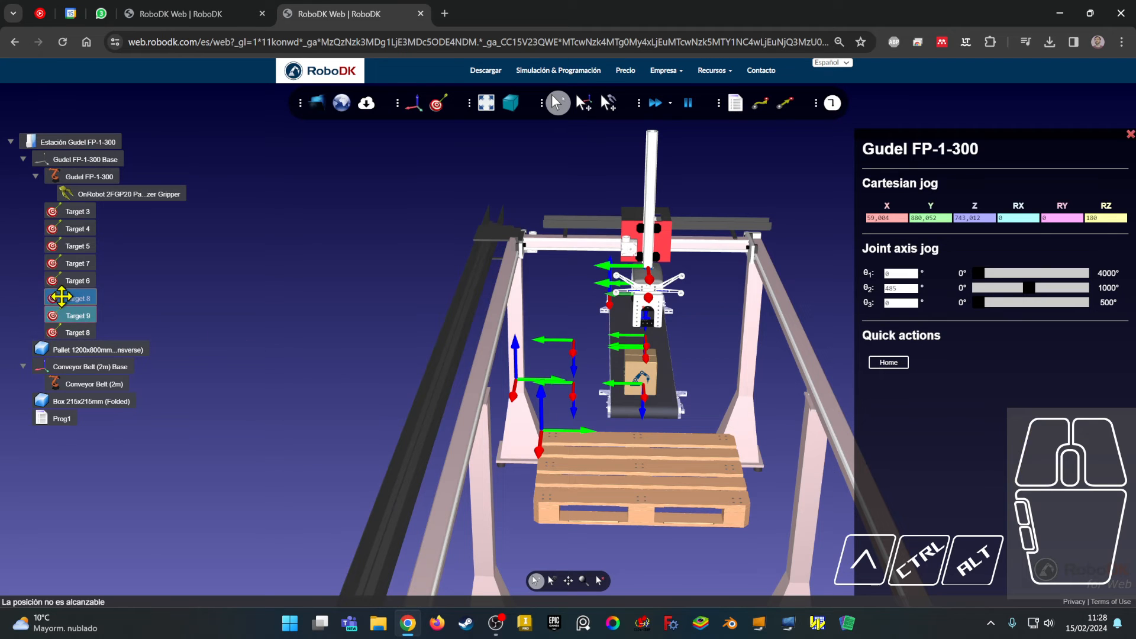
pyautogui.doubleClick(75, 317)
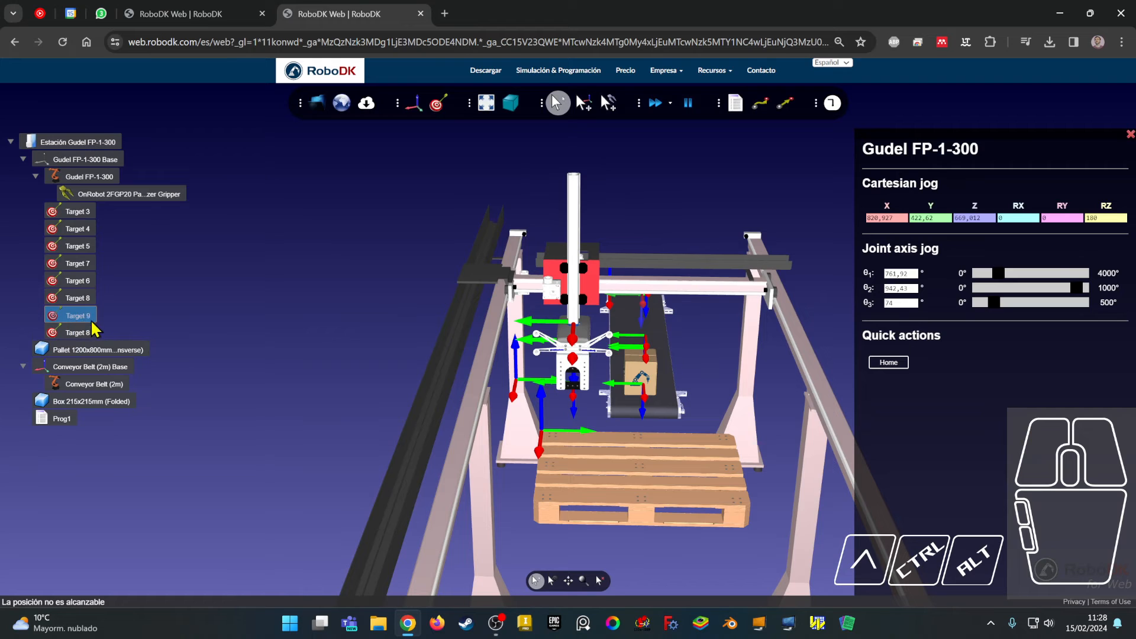
pyautogui.moveTo(84, 317); pyautogui.dragTo(82, 211)
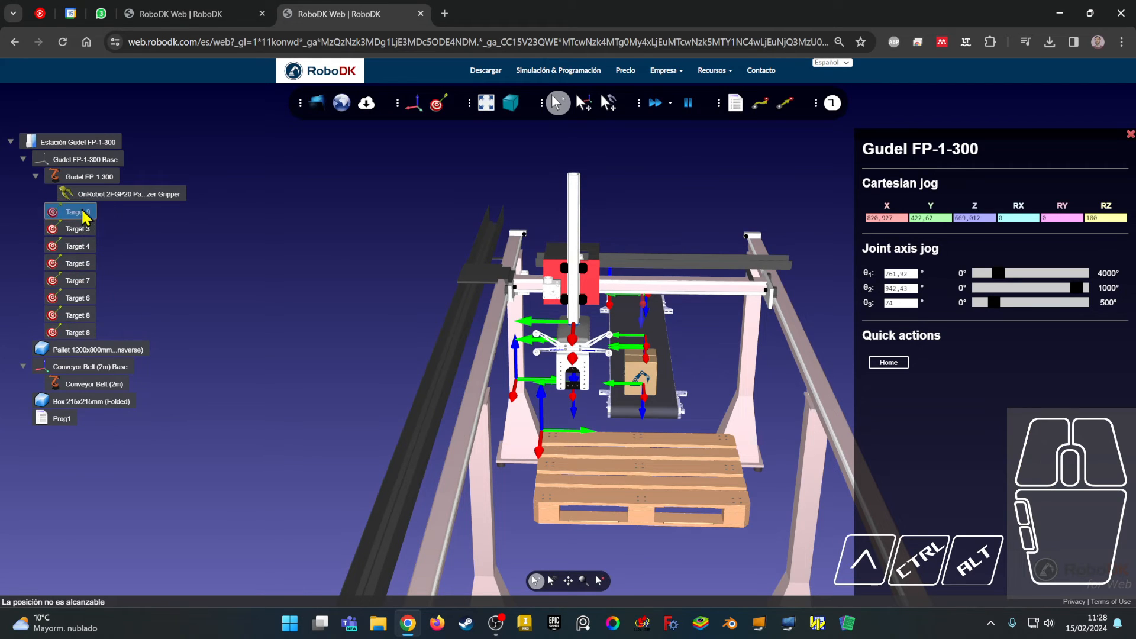
pyautogui.click(84, 217)
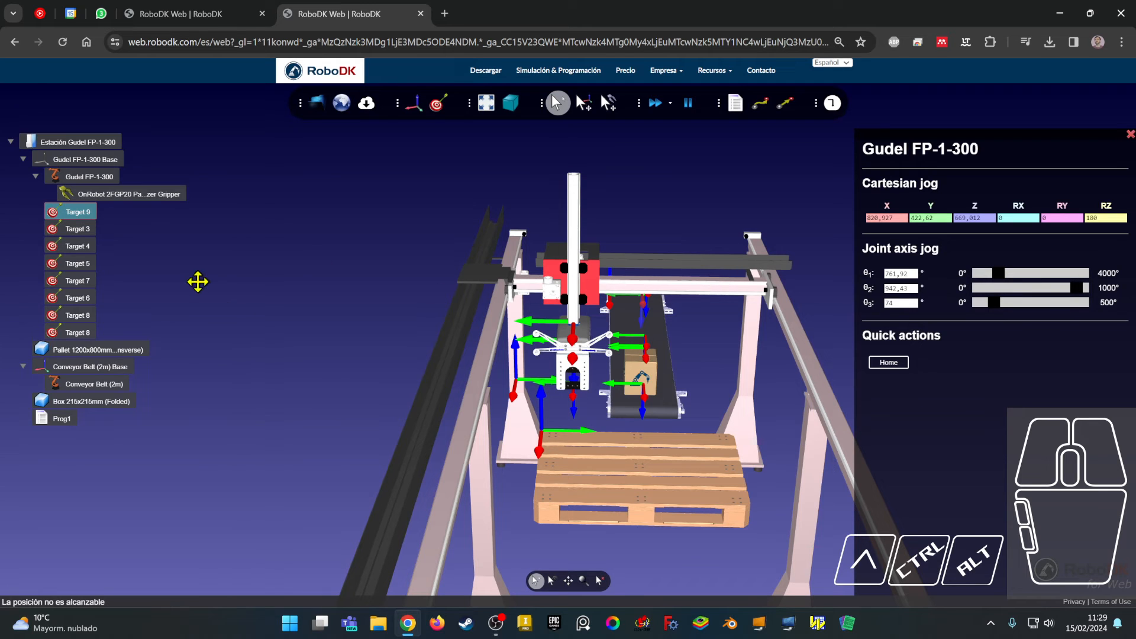
# Step: Add MoveJ instructions to Prog1 for all targets from Target 9 through the last Target 8, and try to run the program
pyautogui.keyDown('shift'); pyautogui.click(82, 333); pyautogui.keyUp('shift')
pyautogui.click(758, 106)
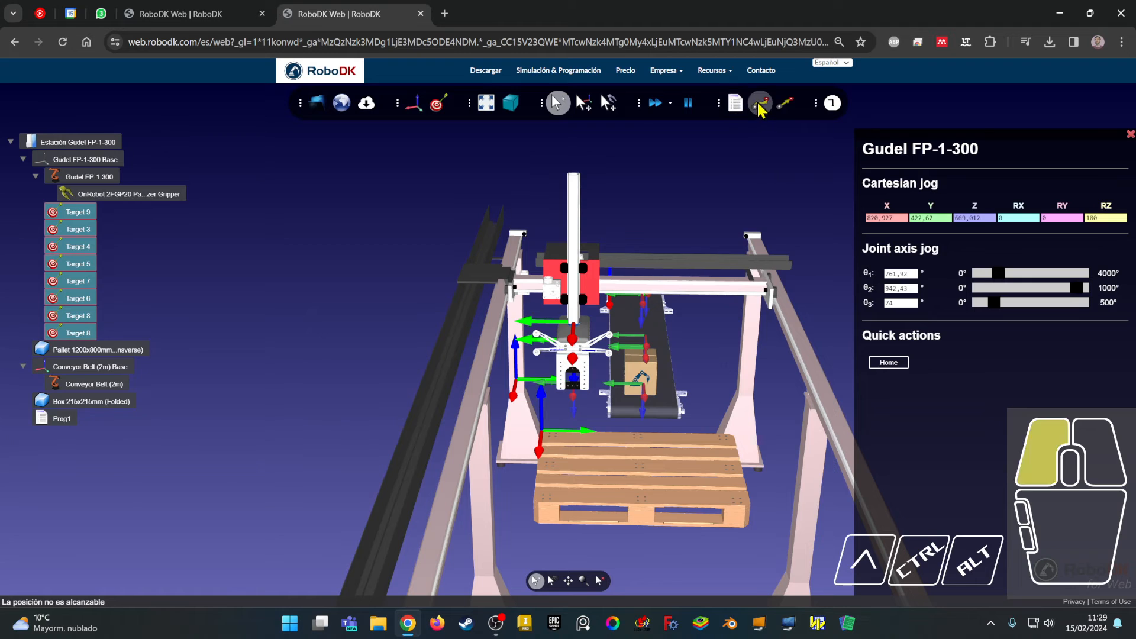
pyautogui.click(56, 417)
pyautogui.rightClick(74, 421)
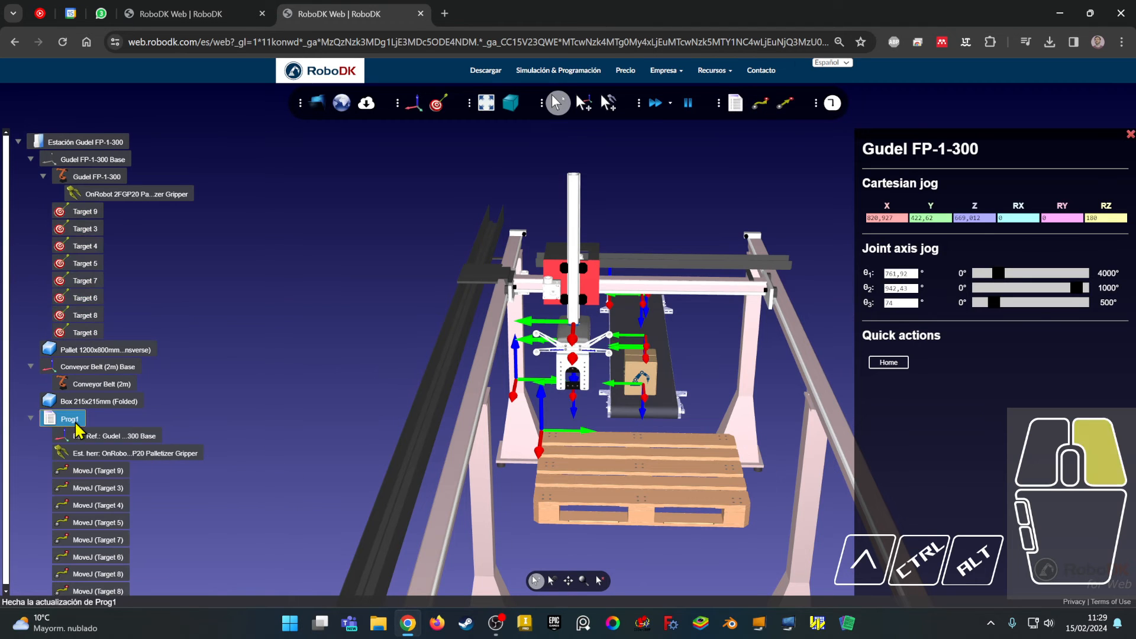
pyautogui.click(91, 448)
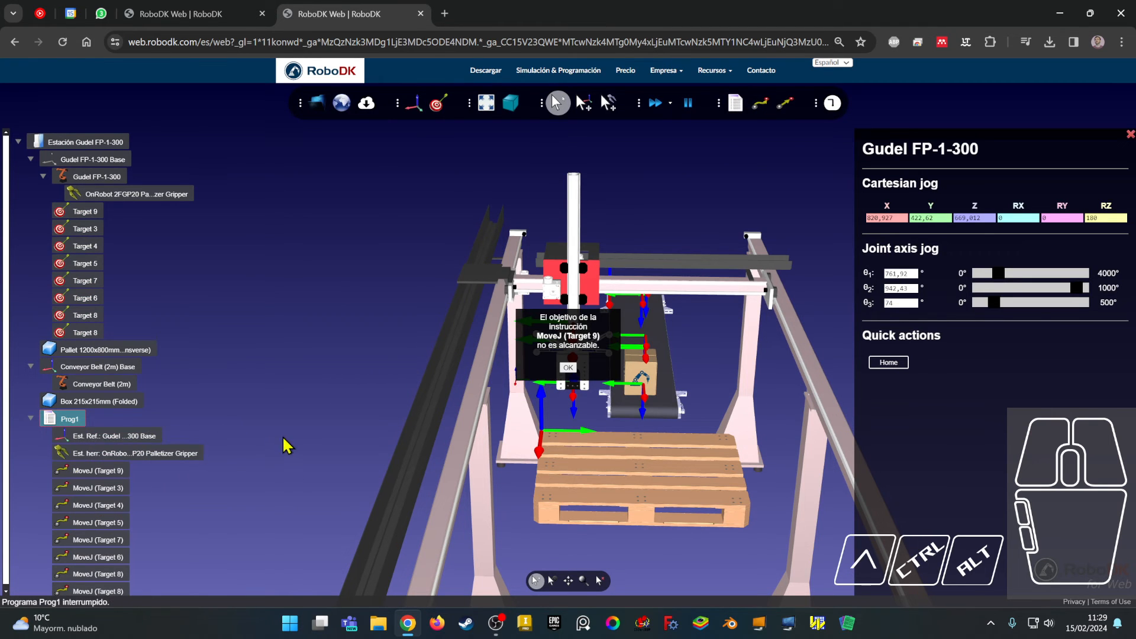
pyautogui.click(568, 368)
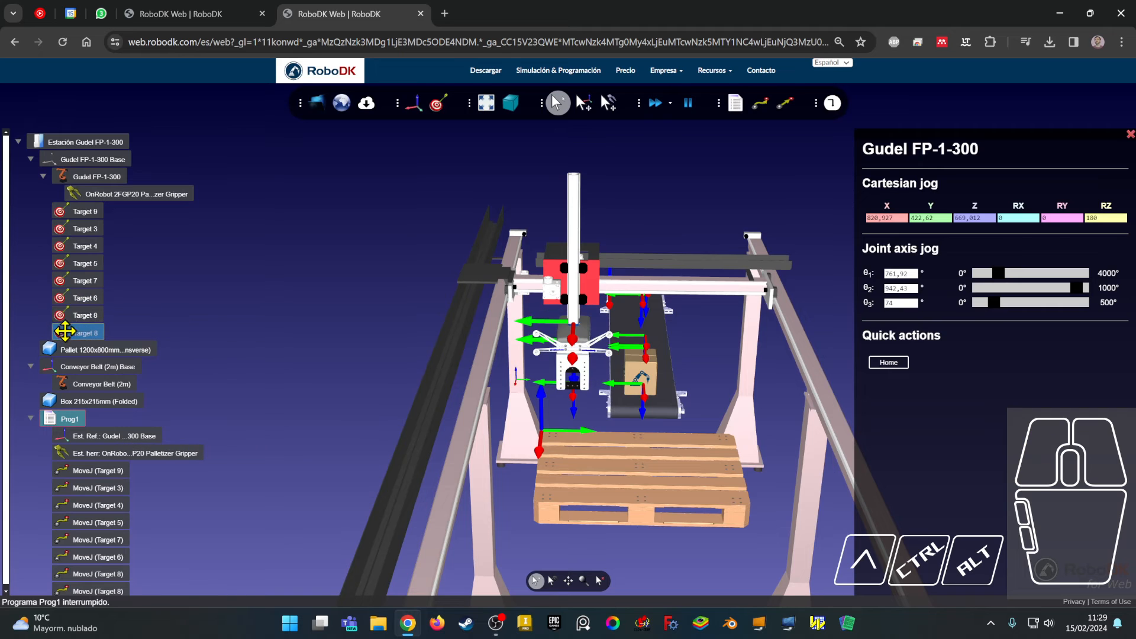
# Step: Delete Prog1 and Target 9 from the station
pyautogui.click(180, 256)
pyautogui.press('Delete')
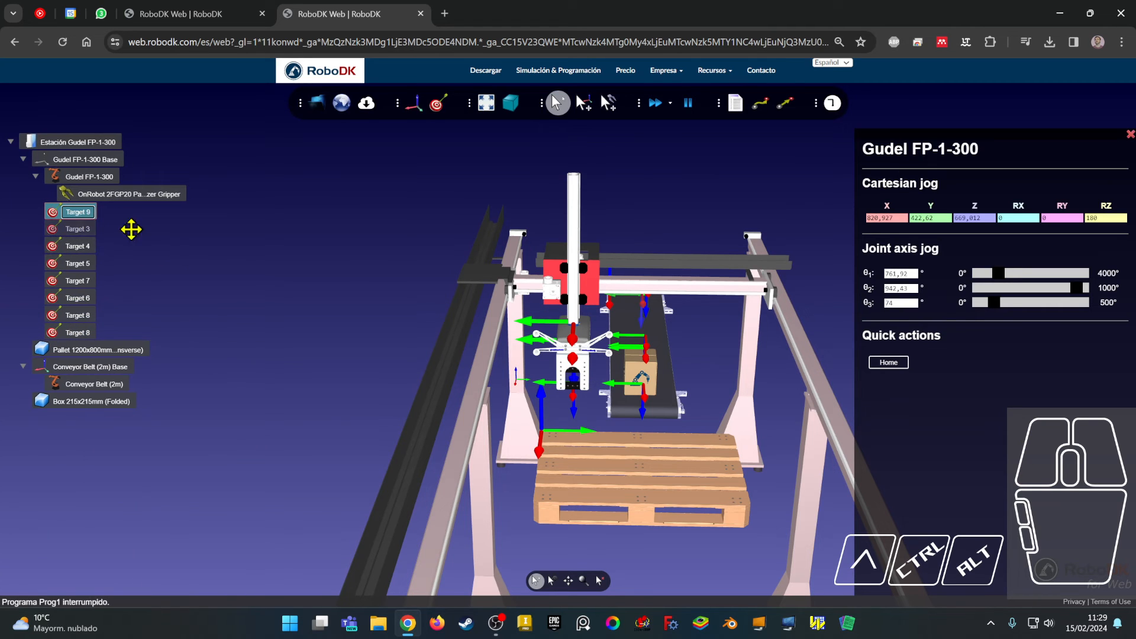
pyautogui.rightClick(79, 215)
pyautogui.click(95, 406)
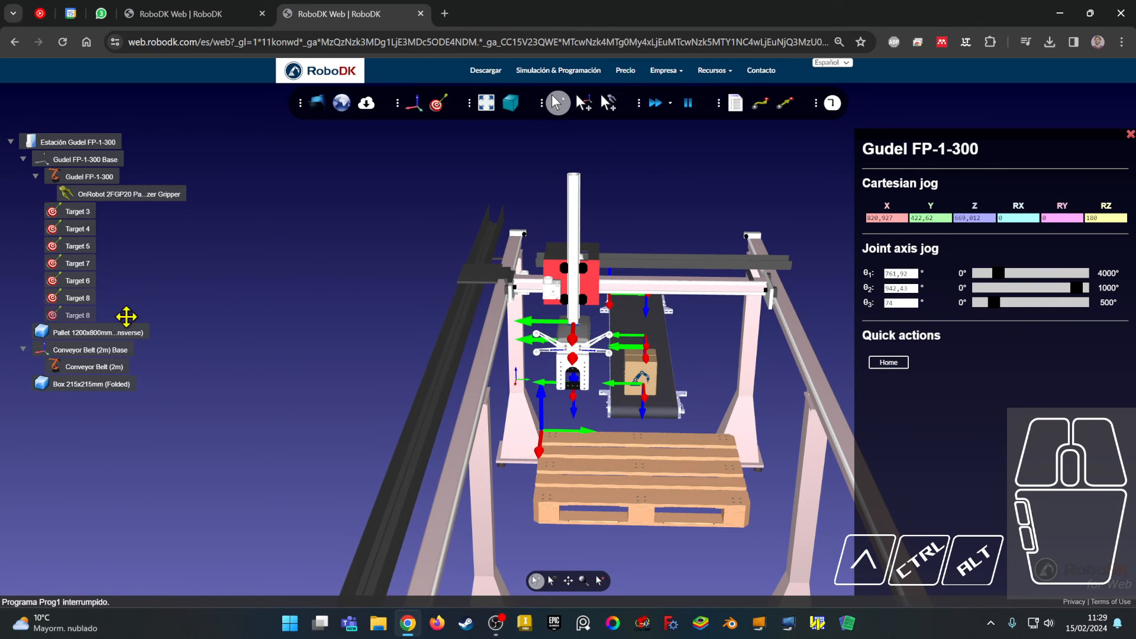
# Step: Generate a program from all the targets from Target 3 through the last Target 8
pyautogui.click(93, 216)
pyautogui.keyDown('shift'); pyautogui.click(76, 318); pyautogui.keyUp('shift')
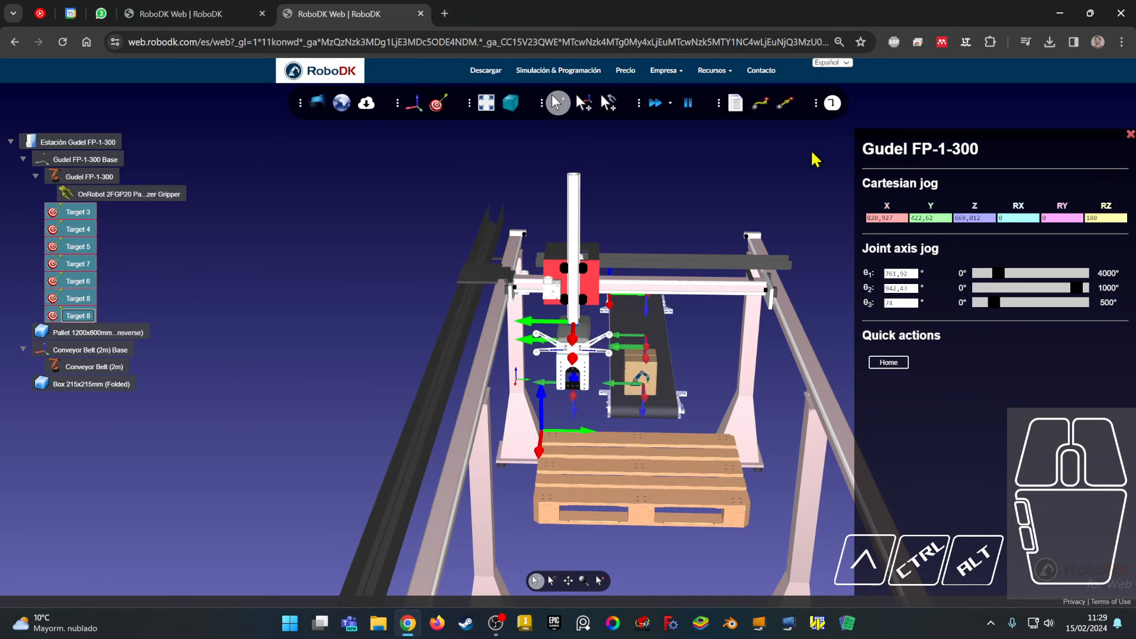
pyautogui.click(760, 102)
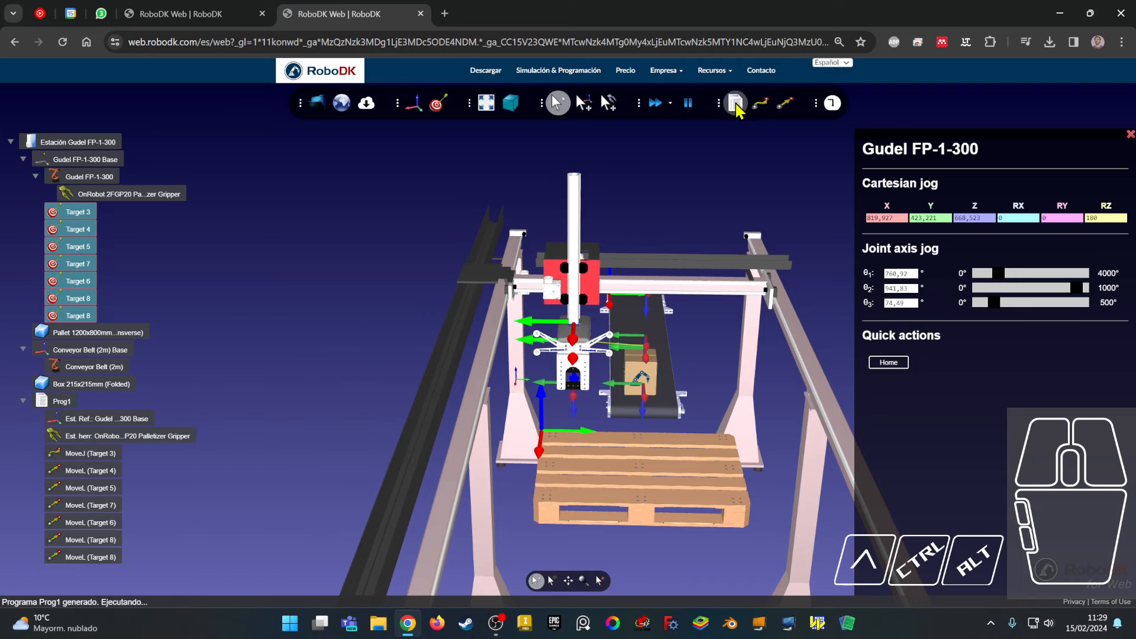
# Step: Enable looping for Prog1 and try to run it while watching the gantry from the side
pyautogui.rightClick(59, 408)
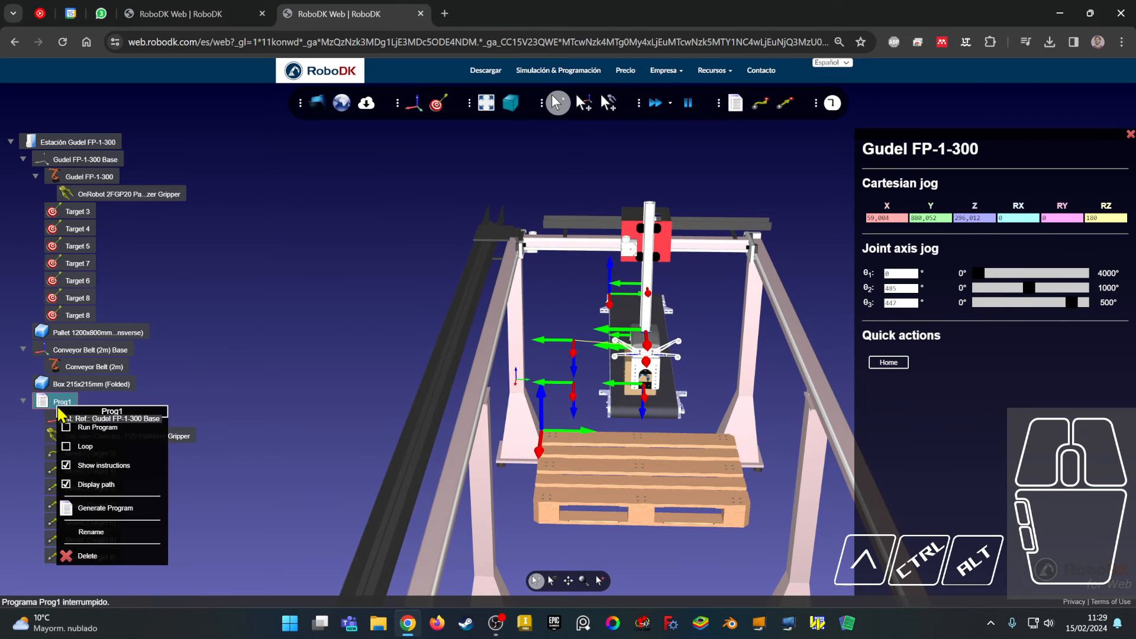
pyautogui.click(68, 452)
pyautogui.rightClick(66, 406)
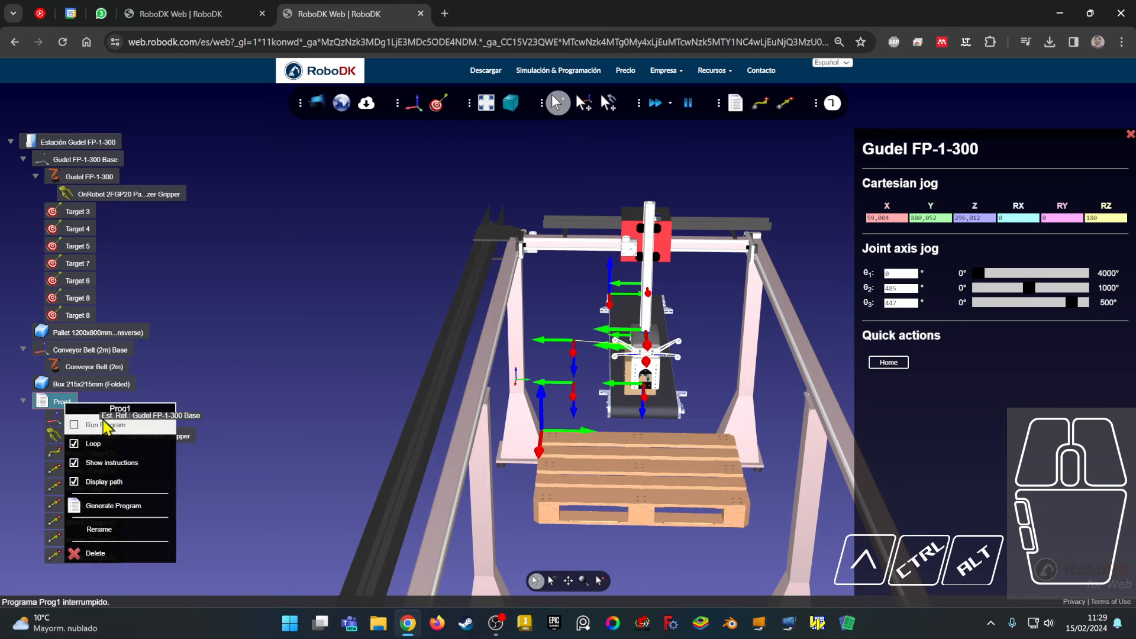
pyautogui.click(105, 425)
pyautogui.moveTo(639, 472); pyautogui.dragTo(510, 455, button='right')
pyautogui.moveTo(589, 456); pyautogui.dragTo(526, 445, button='middle')
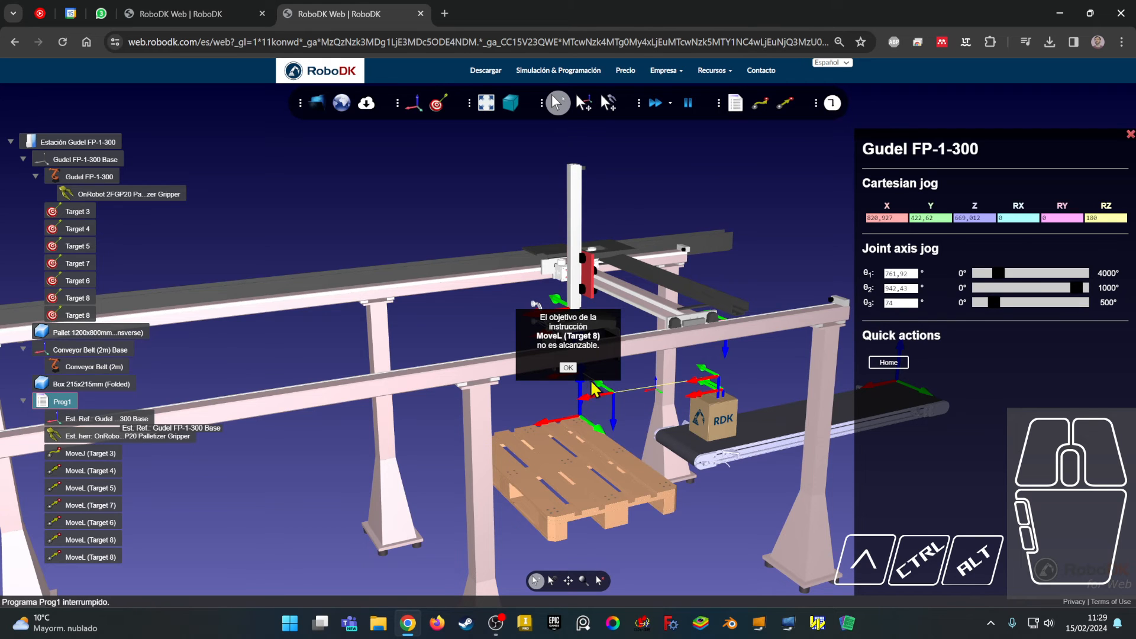
pyautogui.click(568, 367)
# Step: Delete both targets named Target 8 and the program Prog1 from the station
pyautogui.click(68, 315)
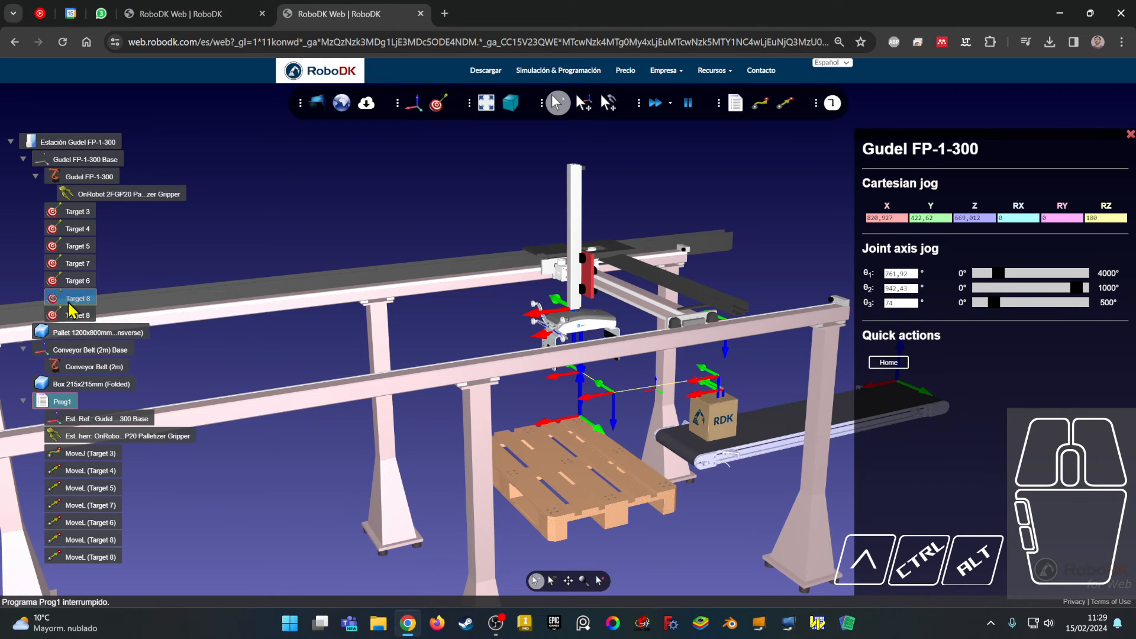
pyautogui.press('Delete')
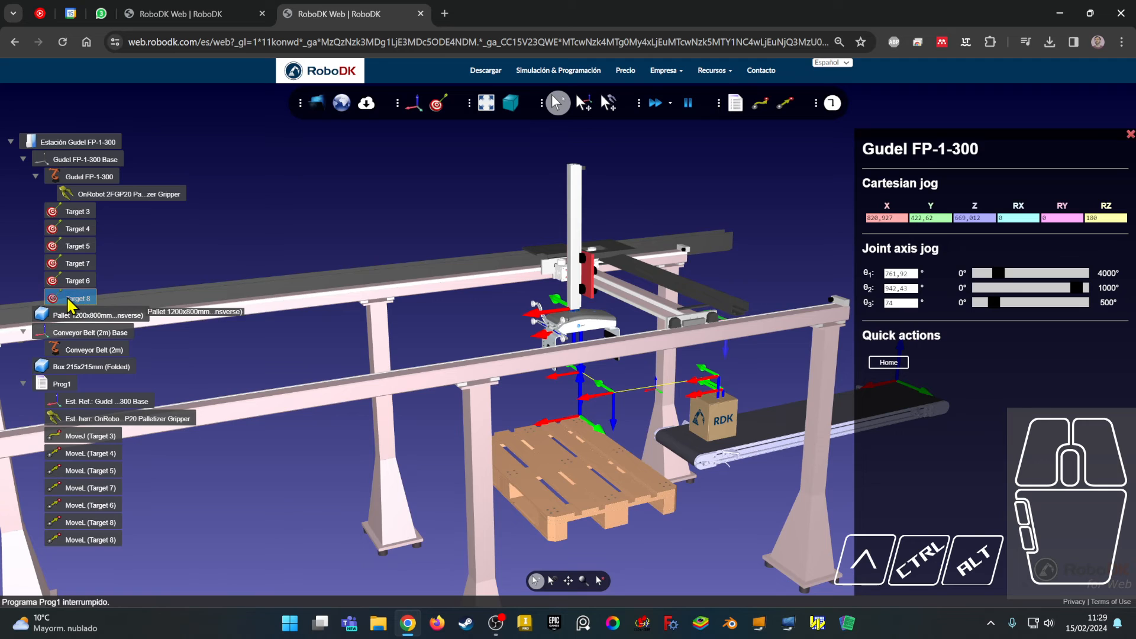
pyautogui.rightClick(70, 304)
pyautogui.click(109, 488)
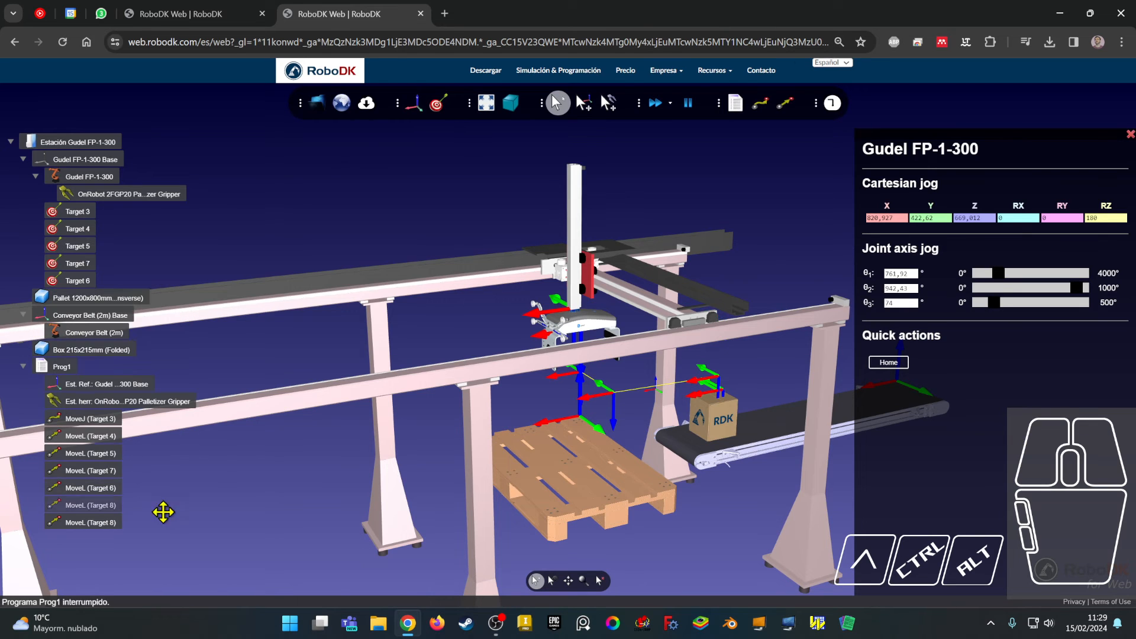
pyautogui.click(97, 526)
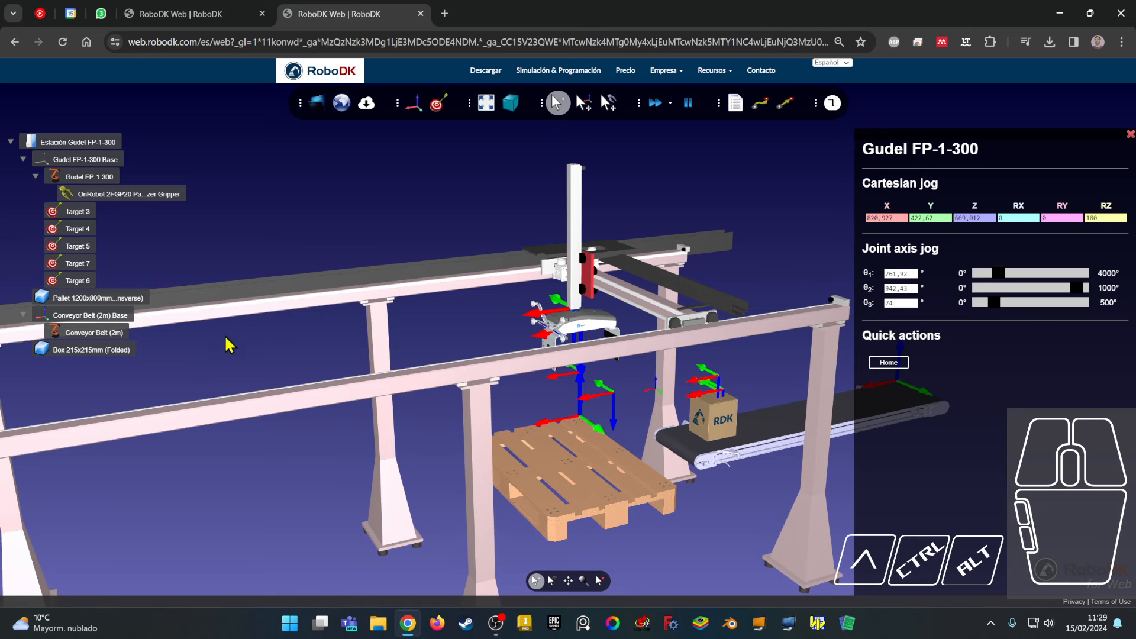
# Step: Generate a new program from Targets 3, 4, 5, 7 and 6 only
pyautogui.rightClick(195, 363)
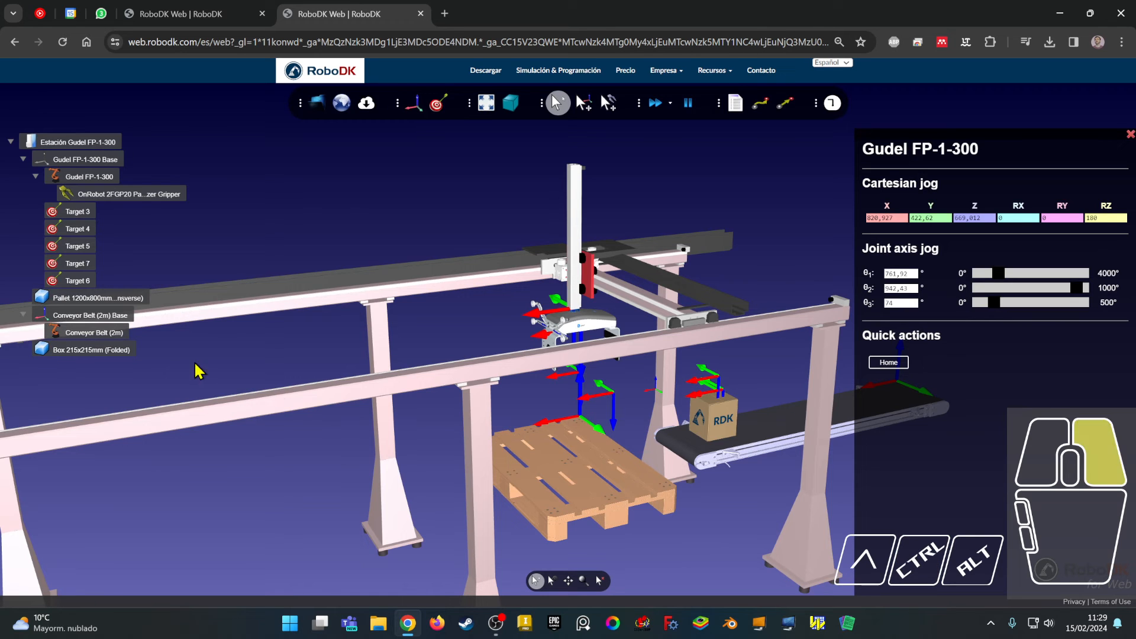
pyautogui.keyDown('shift'); pyautogui.click(80, 286); pyautogui.keyUp('shift')
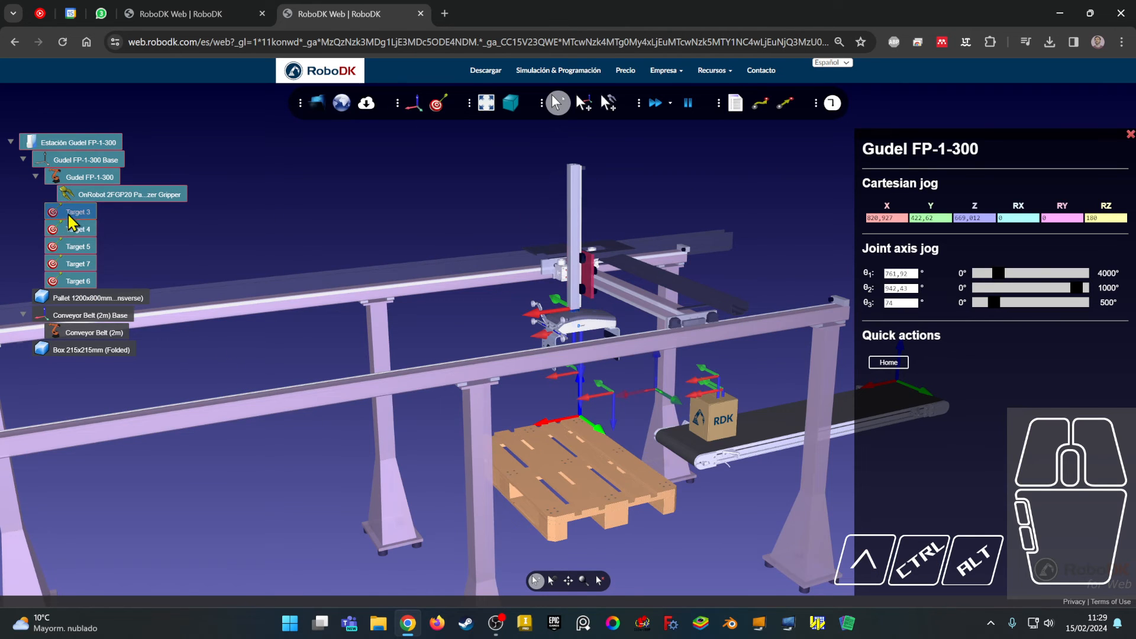
pyautogui.click(68, 215)
pyautogui.rightClick(71, 266)
pyautogui.click(242, 238)
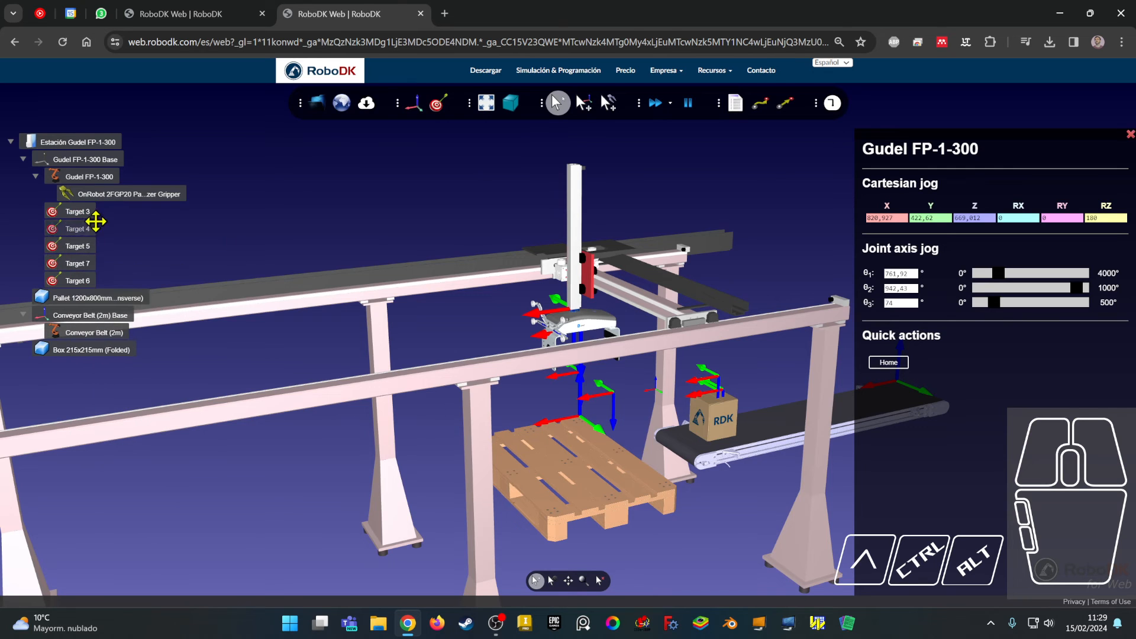
pyautogui.click(75, 212)
pyautogui.keyDown('shift'); pyautogui.click(77, 281); pyautogui.keyUp('shift')
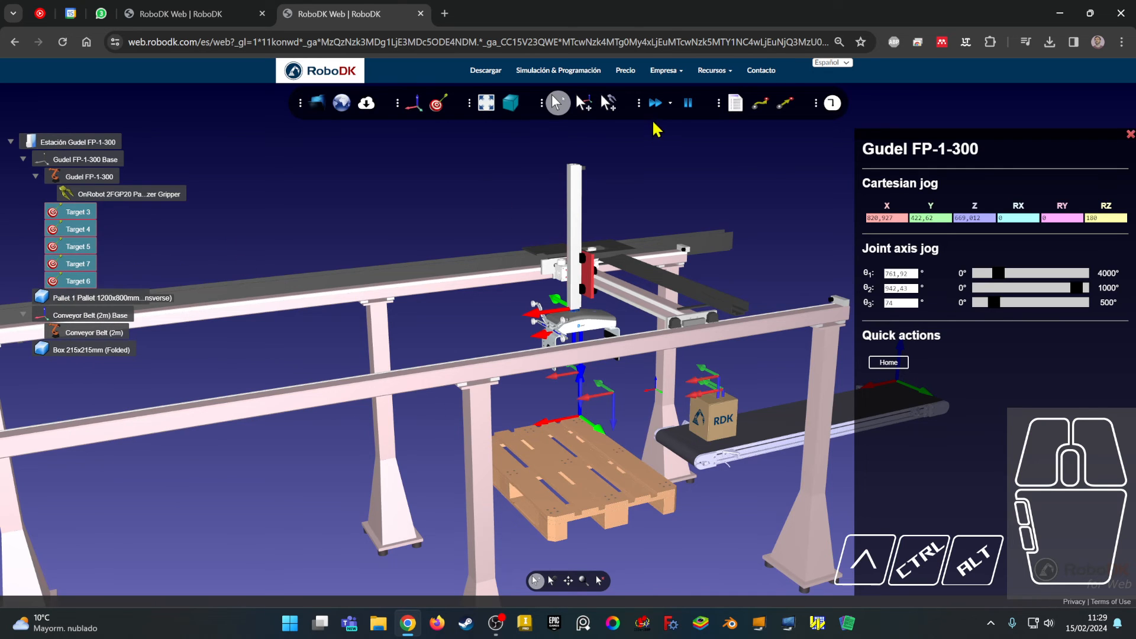
pyautogui.click(738, 104)
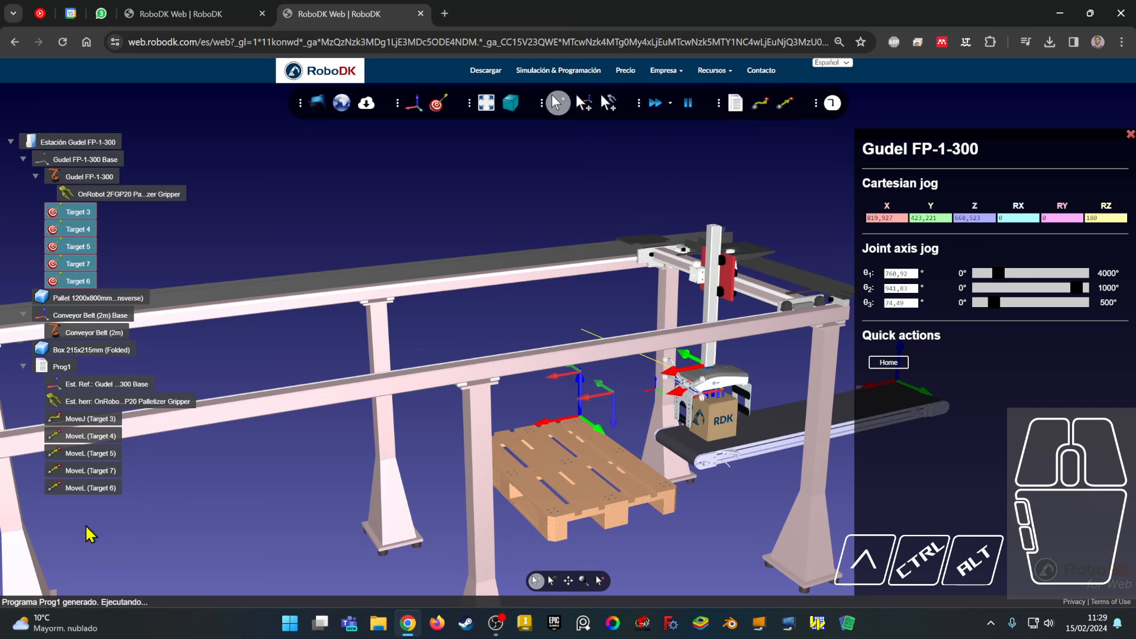
# Step: Enable looping for Prog1 and run it while watching the gantry from several angles
pyautogui.rightClick(64, 368)
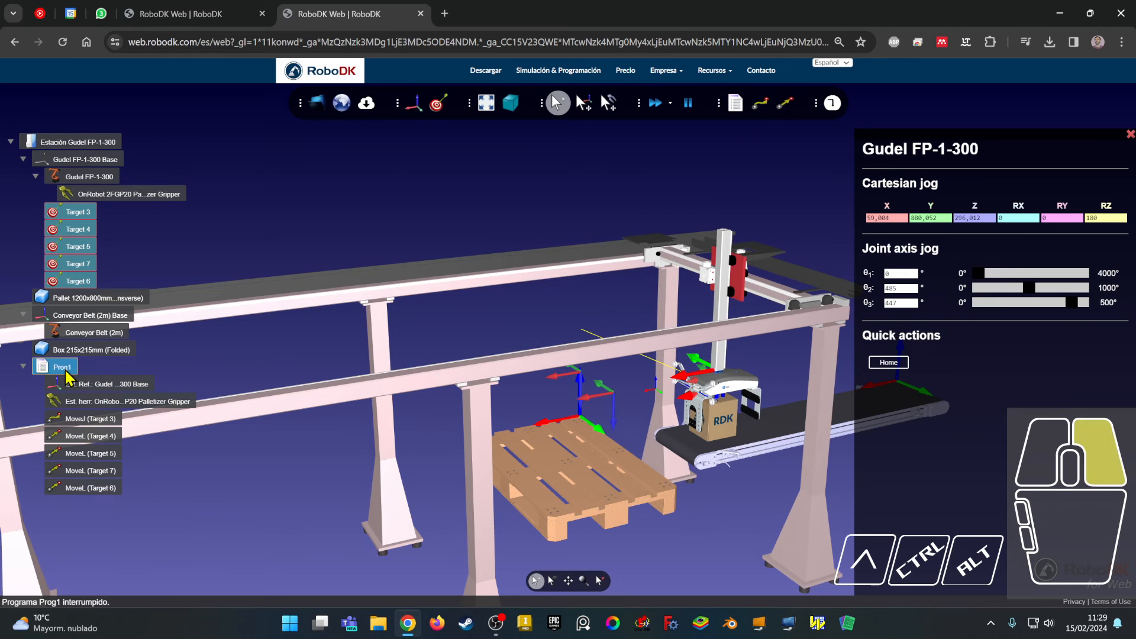
pyautogui.click(71, 413)
pyautogui.rightClick(69, 367)
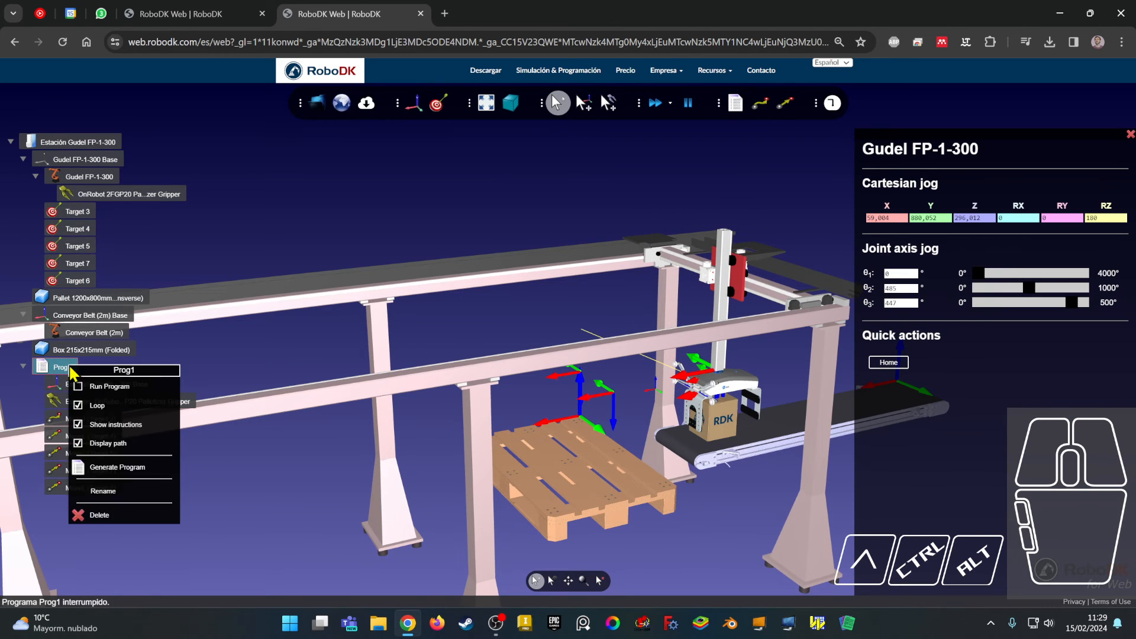
pyautogui.click(84, 390)
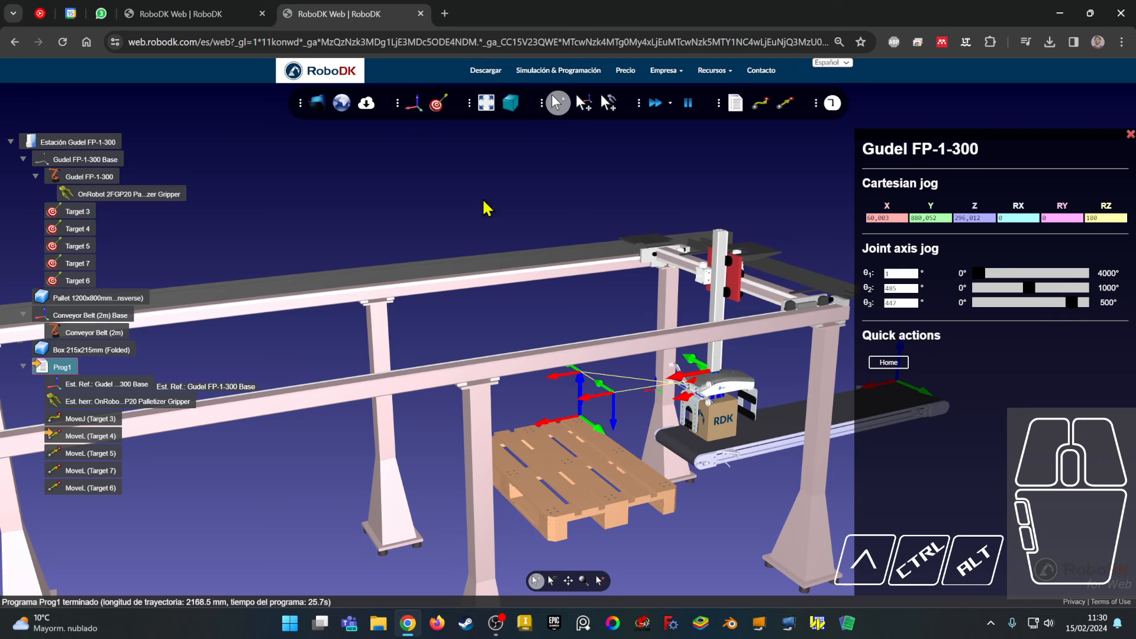
pyautogui.moveTo(662, 334); pyautogui.dragTo(500, 343)
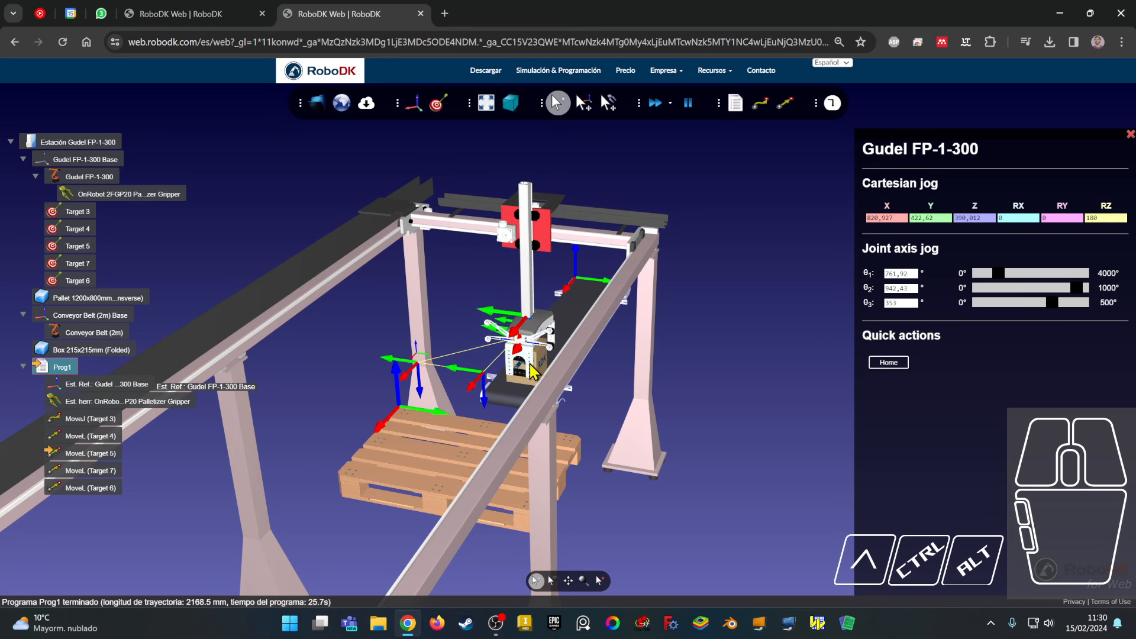
pyautogui.click(787, 364)
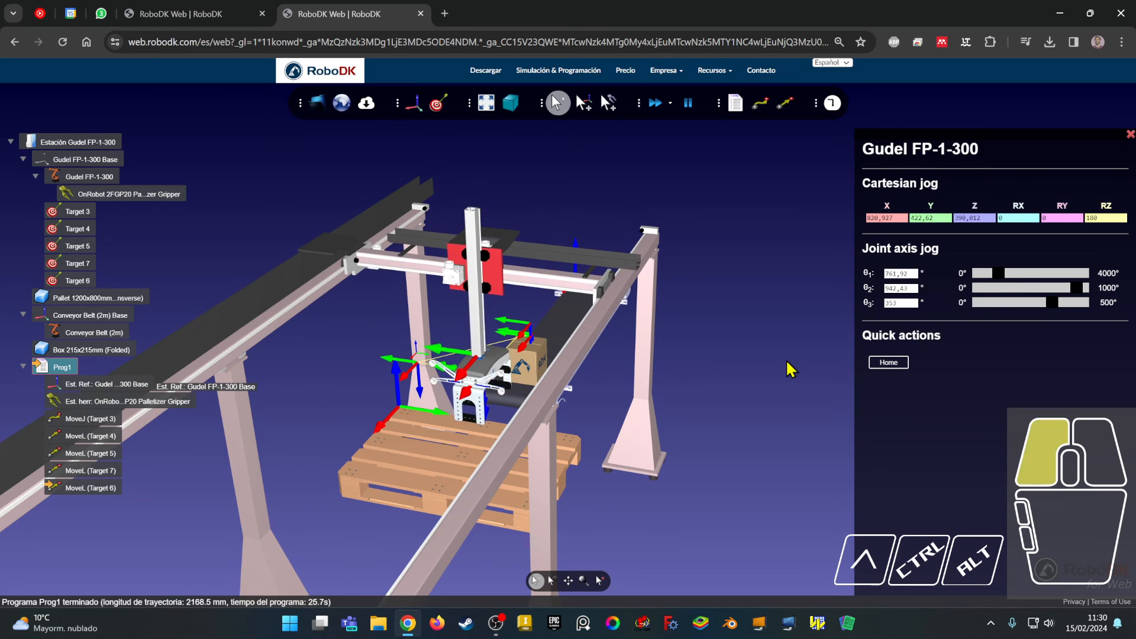
pyautogui.moveTo(723, 419); pyautogui.dragTo(695, 436, button='right')
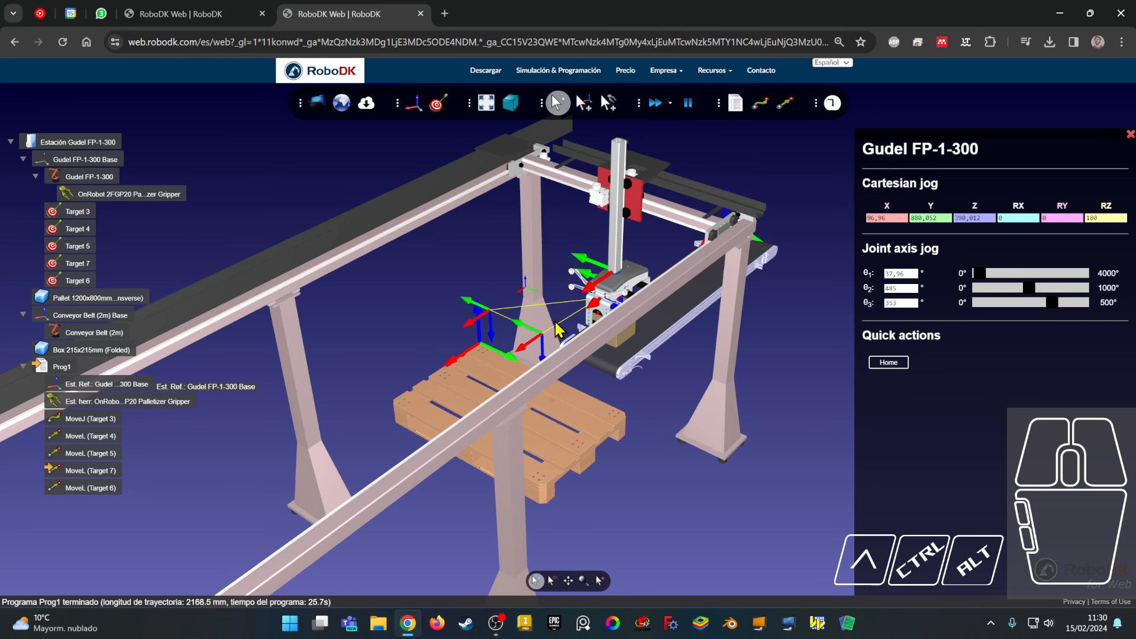
pyautogui.moveTo(721, 439); pyautogui.dragTo(668, 406, button='right')
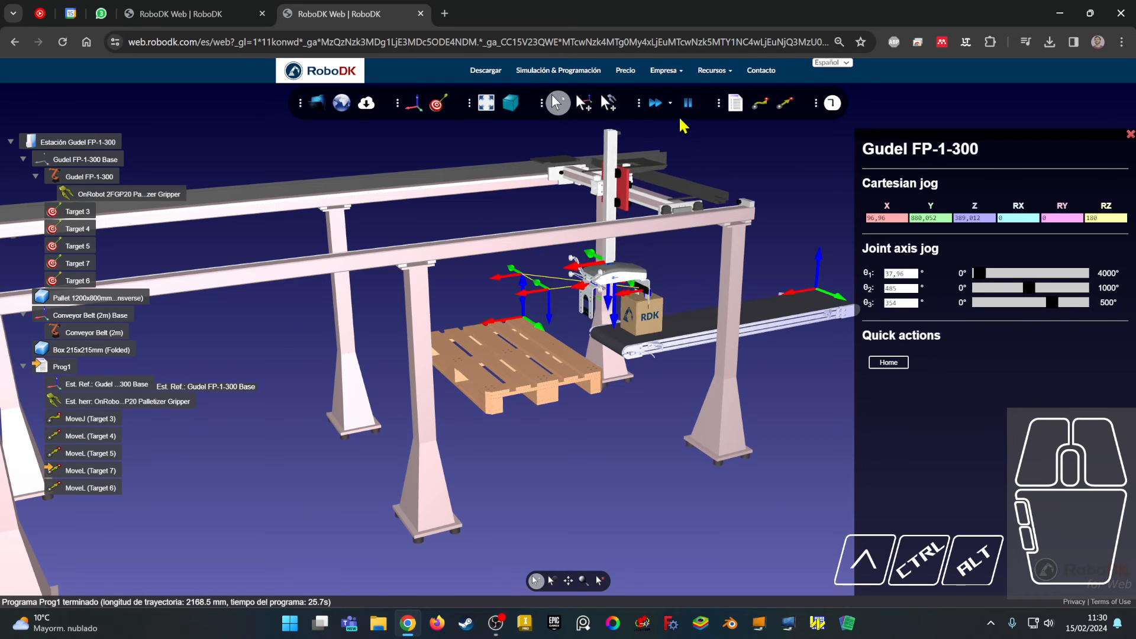
# Step: Turn off looping for Prog1 and pause the simulation
pyautogui.rightClick(57, 373)
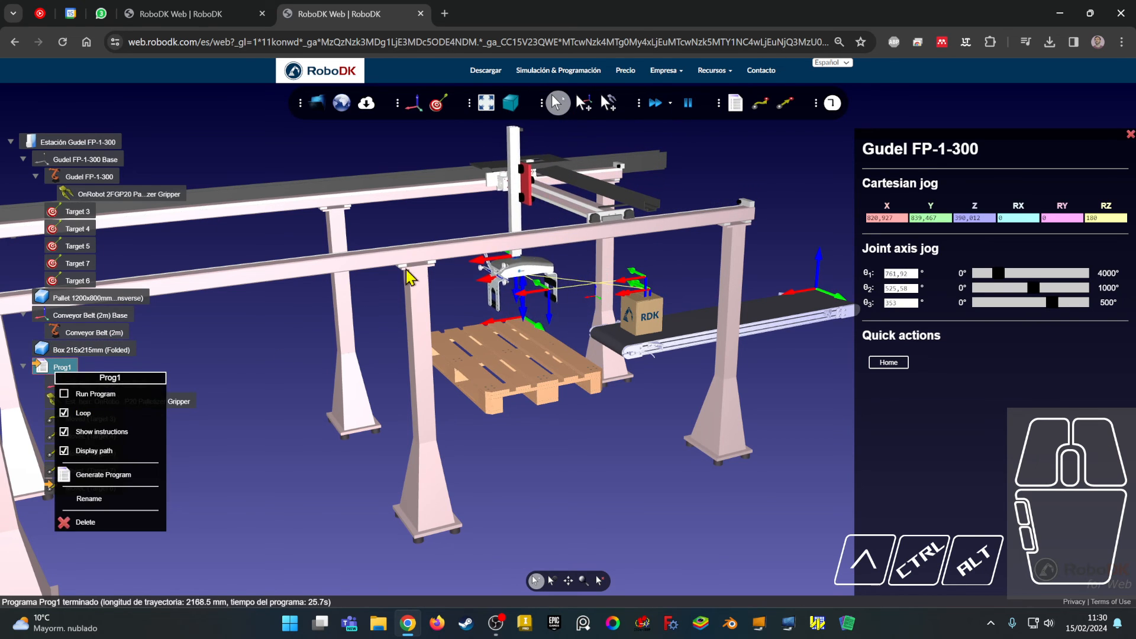
pyautogui.click(66, 416)
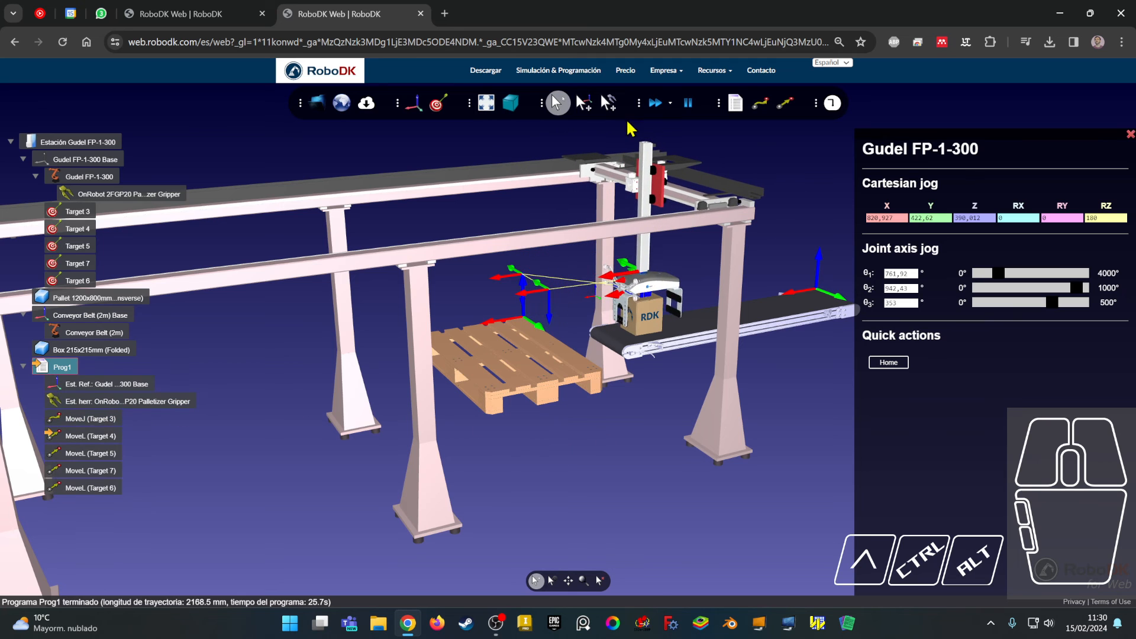
pyautogui.click(688, 105)
pyautogui.moveTo(619, 407); pyautogui.dragTo(664, 457, button='right')
# Step: Try to execute Prog1's linear moves to Target 4 and Target 5 individually
pyautogui.click(83, 423)
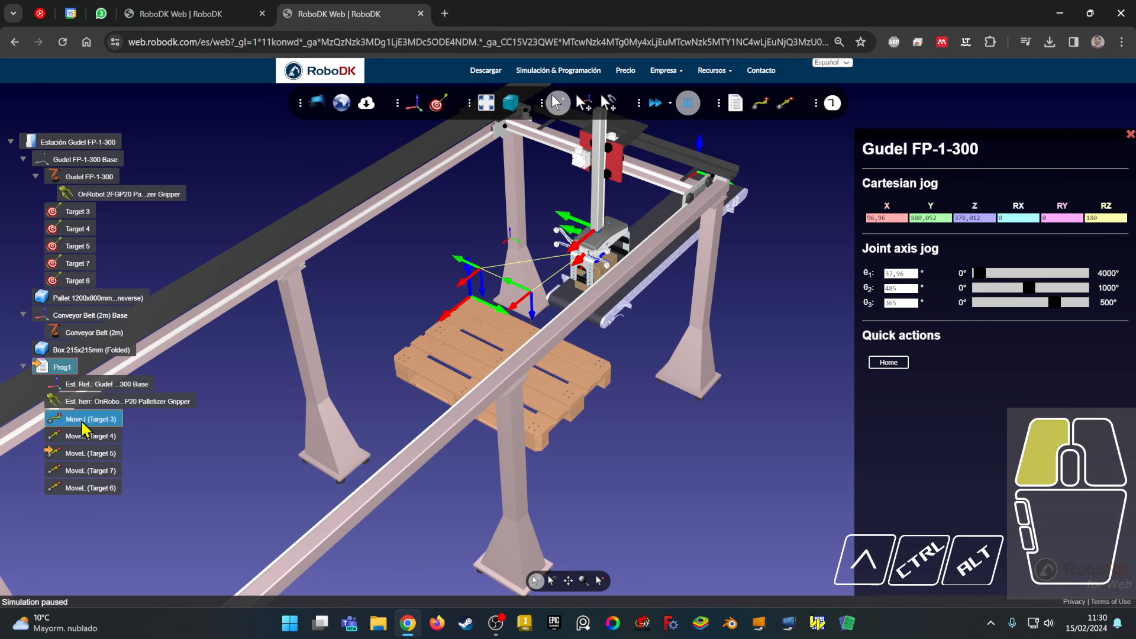
pyautogui.click(82, 442)
pyautogui.rightClick(78, 437)
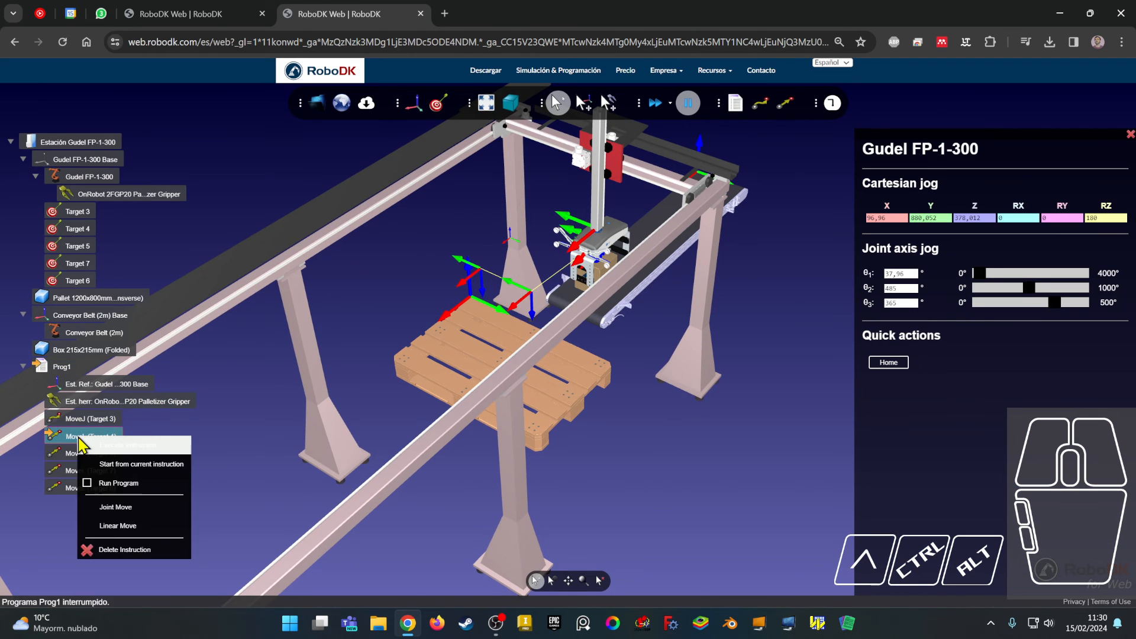
pyautogui.click(117, 463)
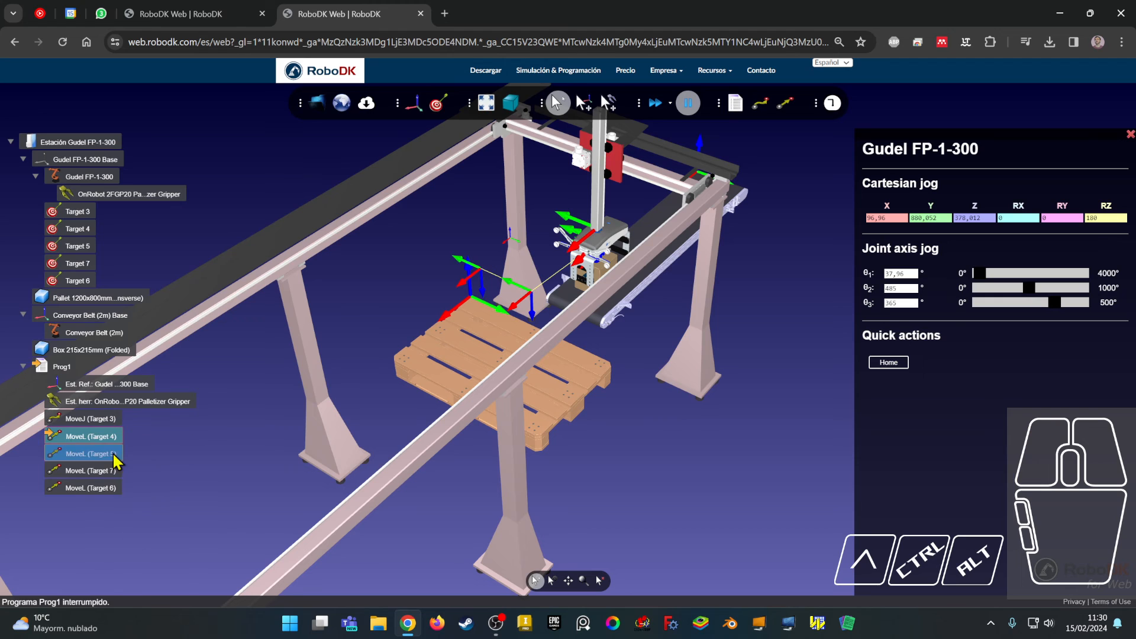
pyautogui.click(89, 454)
pyautogui.rightClick(92, 454)
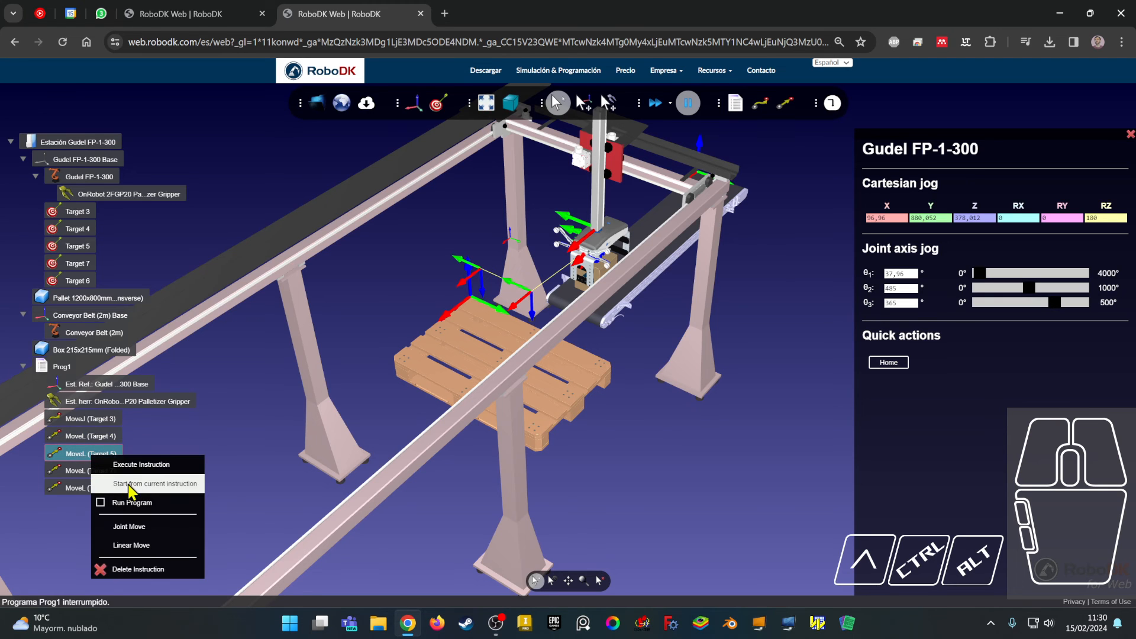
pyautogui.click(130, 464)
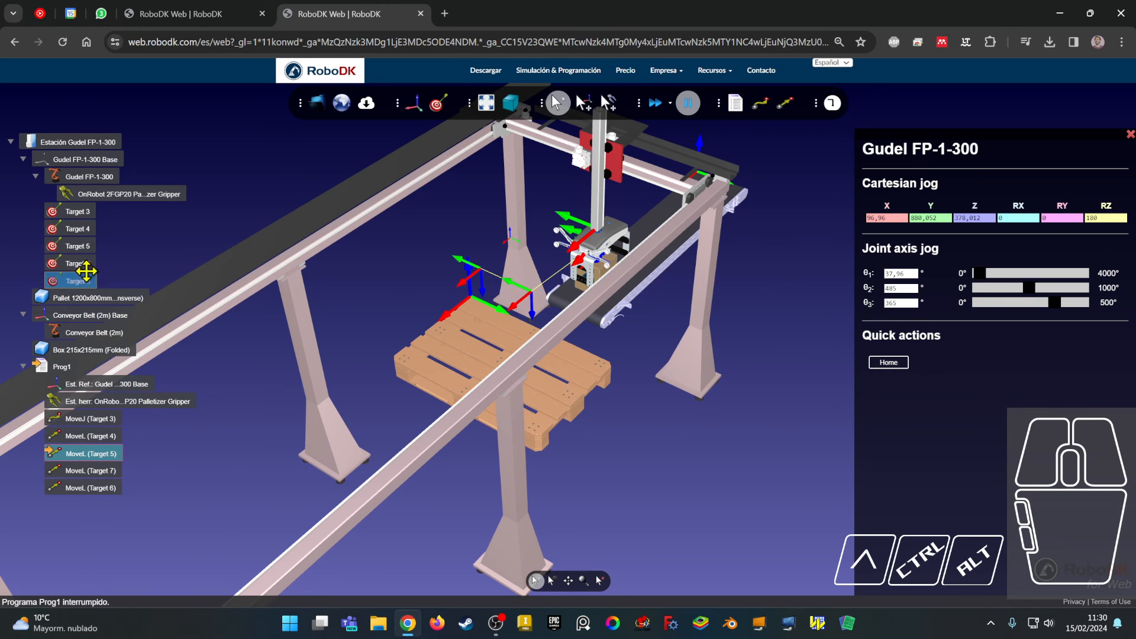
# Step: Resume the simulation and move the gantry through Targets 3, 4, 5, 7 and 6 one by one
pyautogui.click(73, 229)
pyautogui.click(78, 246)
pyautogui.click(80, 264)
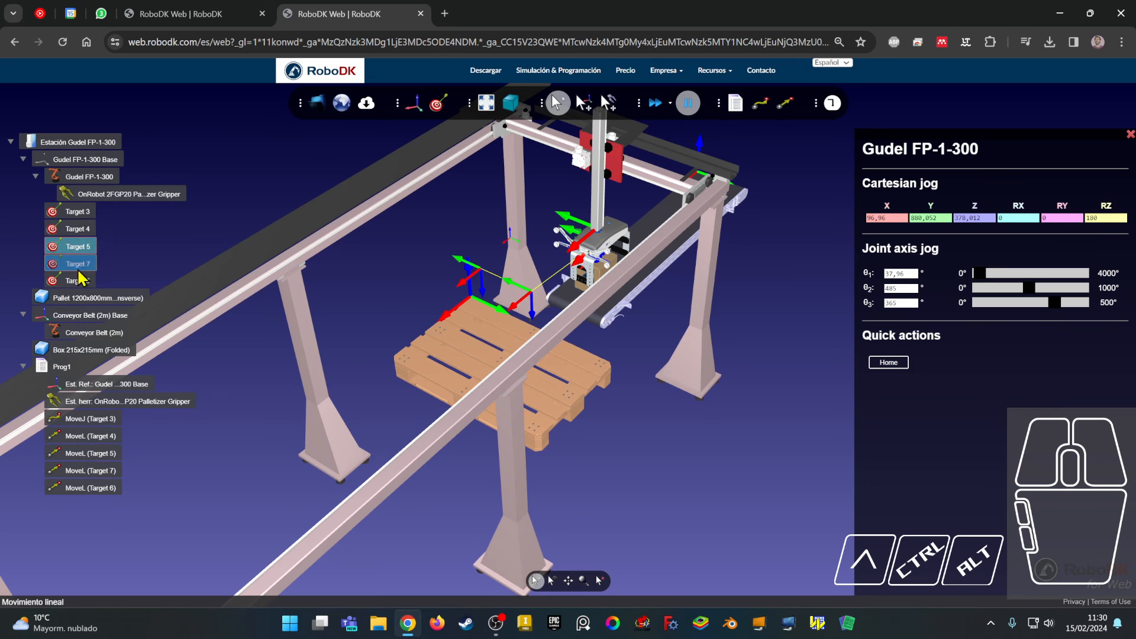
pyautogui.click(688, 104)
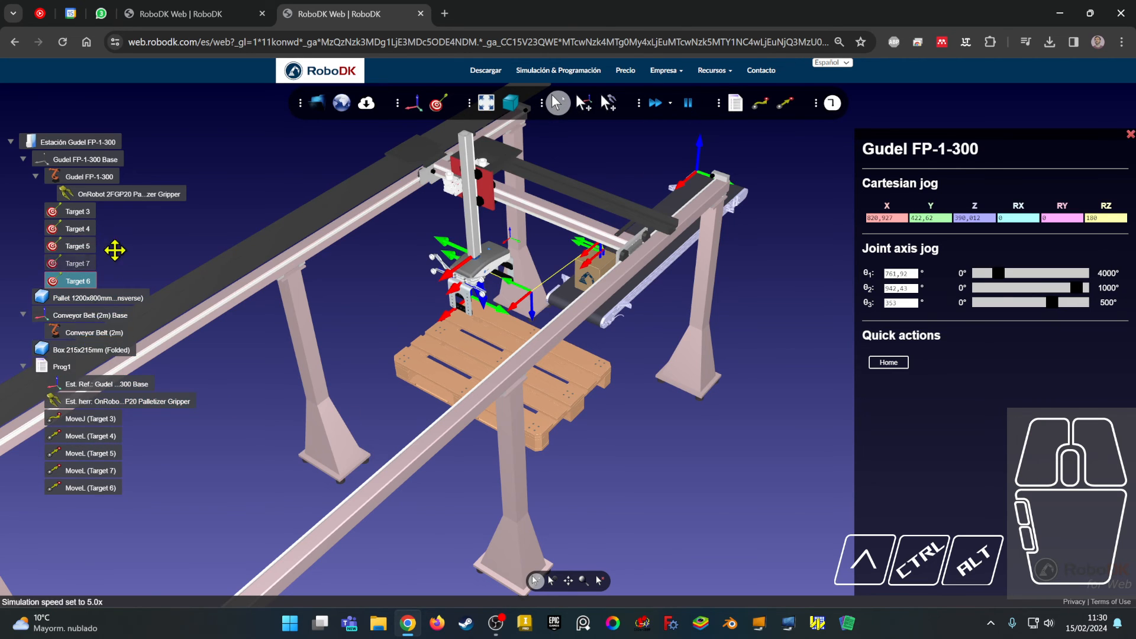
pyautogui.click(94, 212)
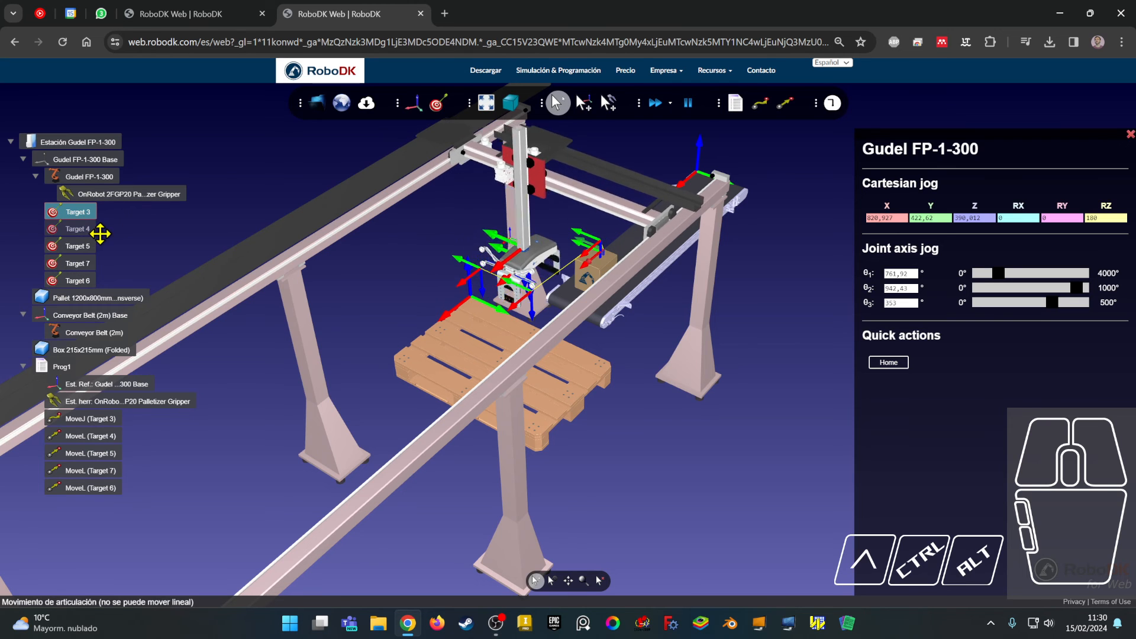
pyautogui.click(81, 236)
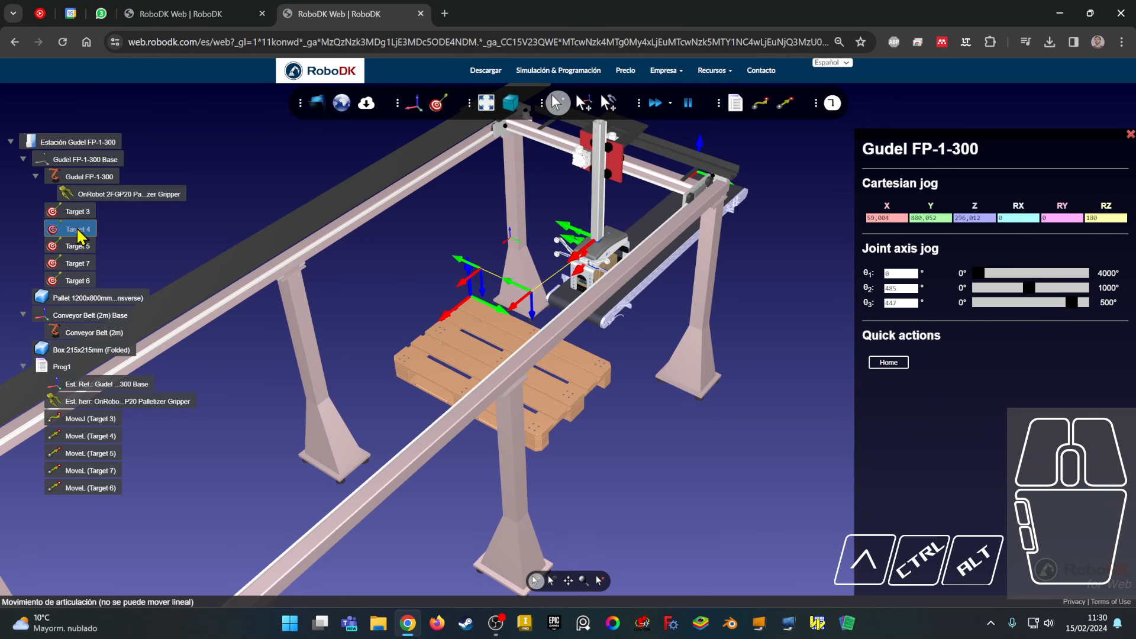
pyautogui.click(77, 248)
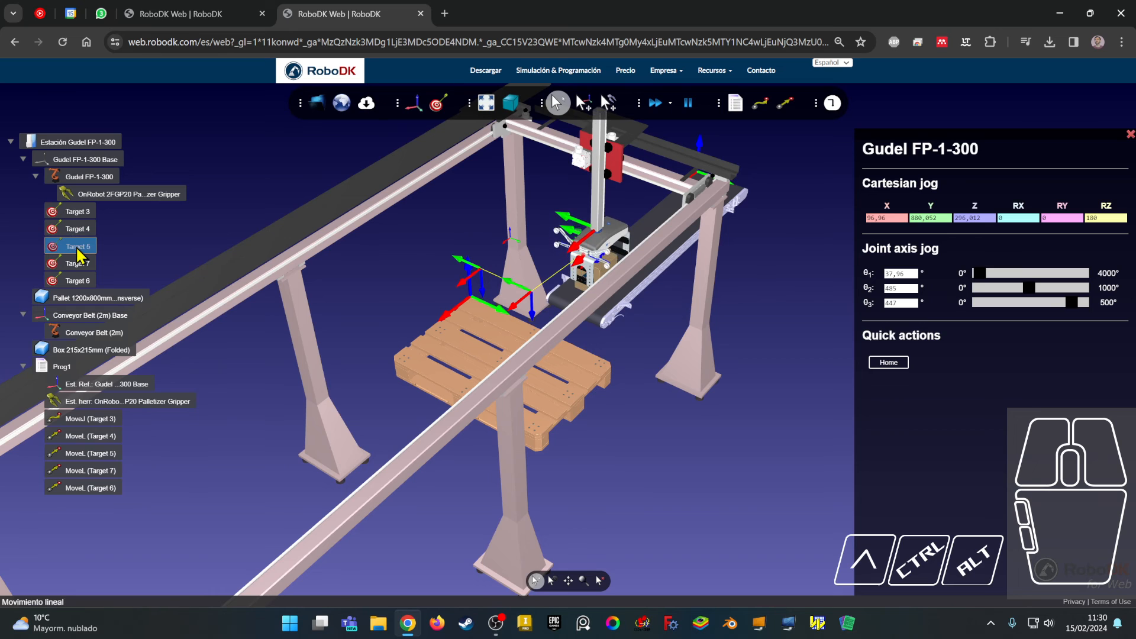
pyautogui.click(79, 267)
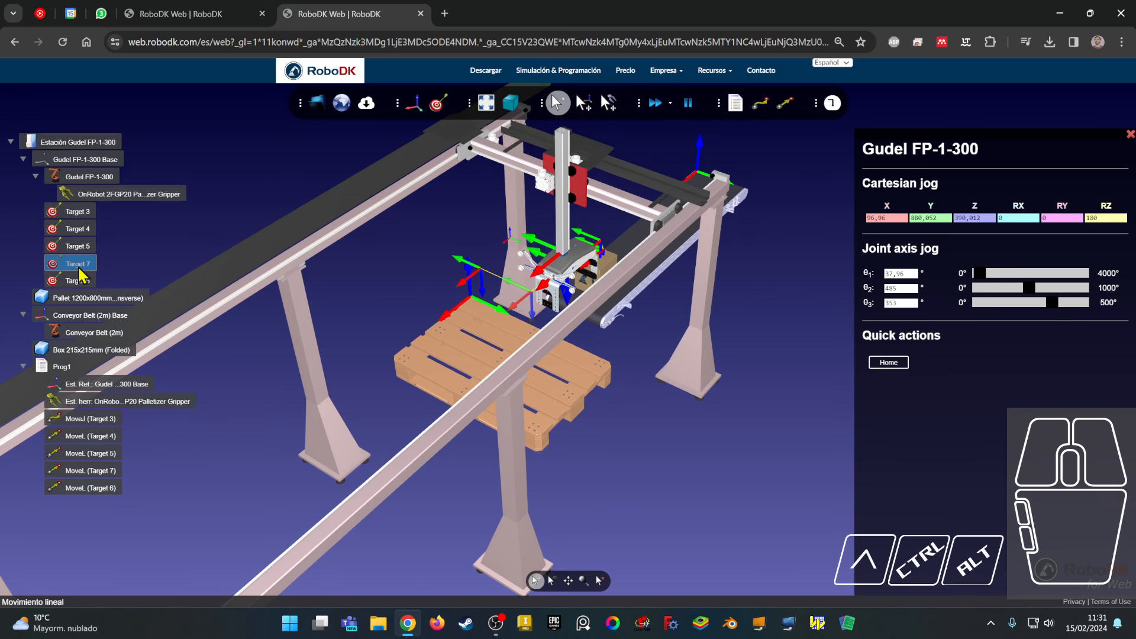
pyautogui.click(87, 282)
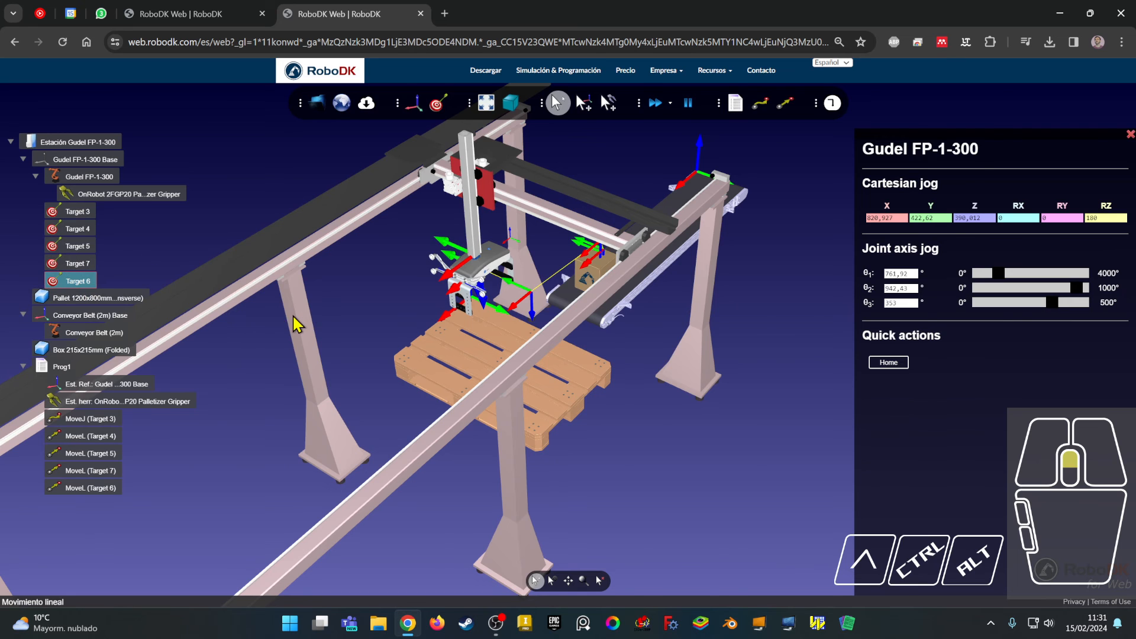
# Step: Lower the gripper at the pallet by setting joint θ3 to 473 and create a target at that position
pyautogui.scroll(3, 296, 323)
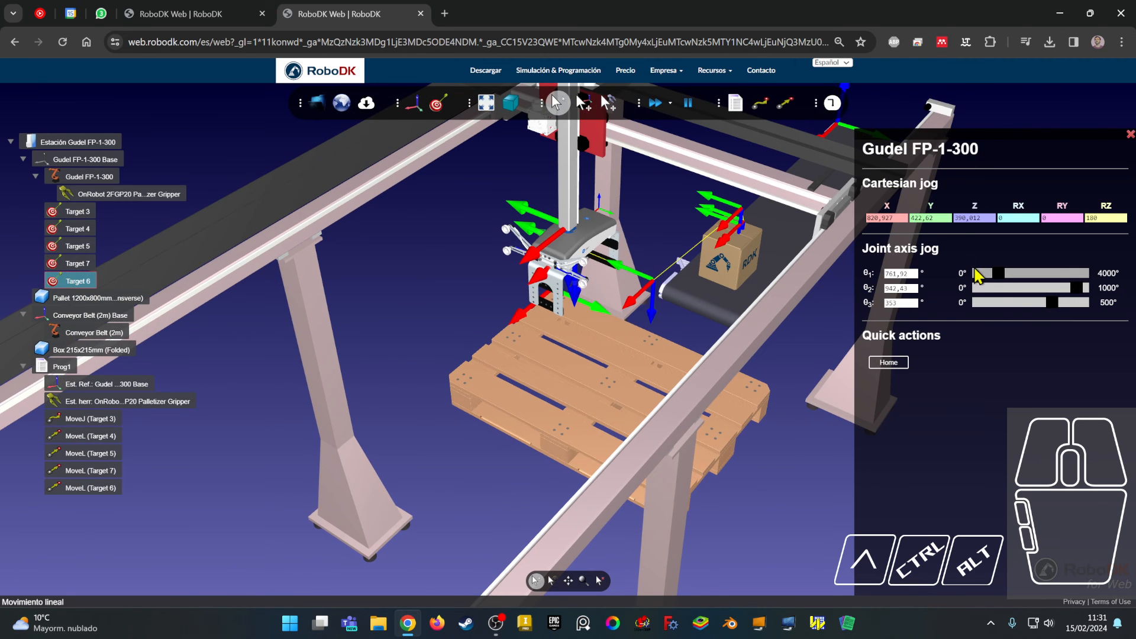
pyautogui.moveTo(1055, 303); pyautogui.dragTo(1079, 317)
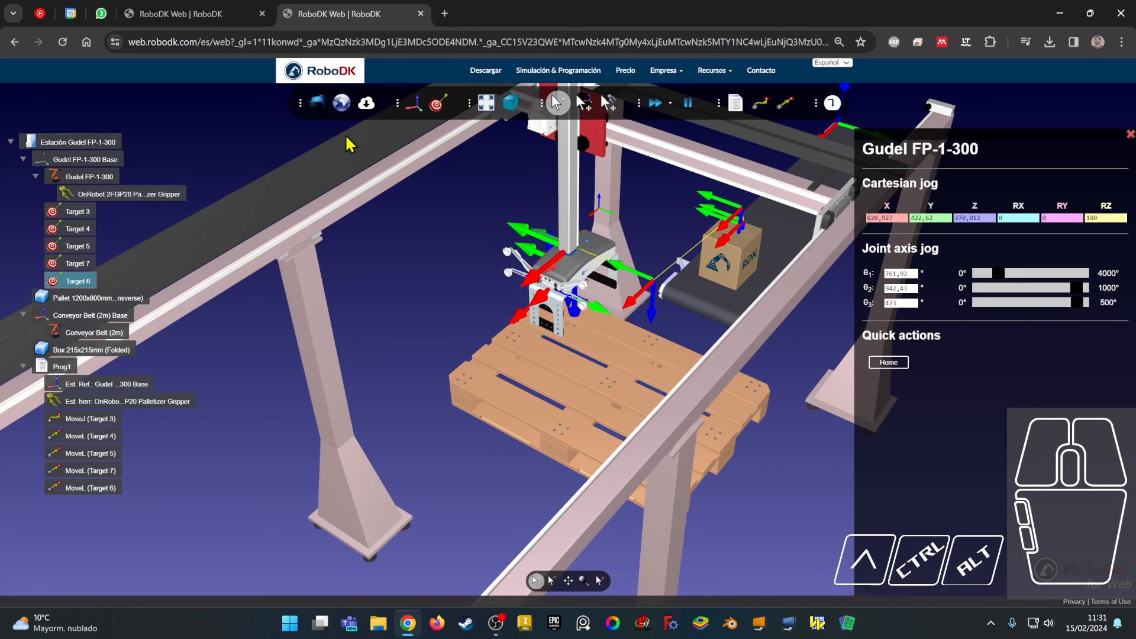
pyautogui.click(449, 103)
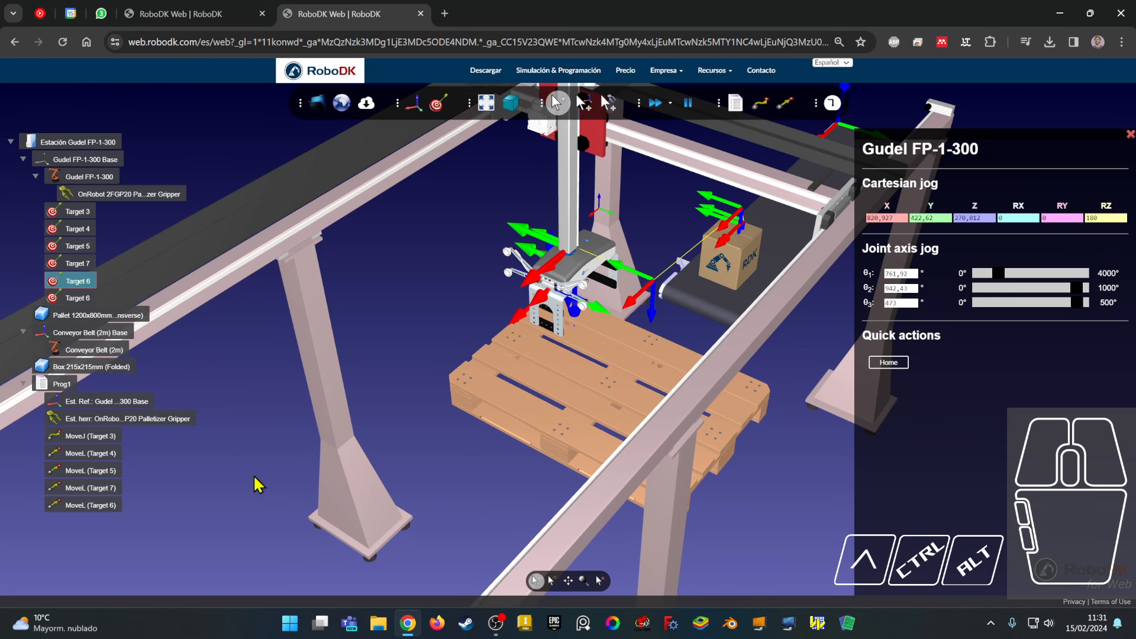
# Step: Rename the new target as Target 8 and add a linear move to it at the end of Prog1
pyautogui.rightClick(72, 289)
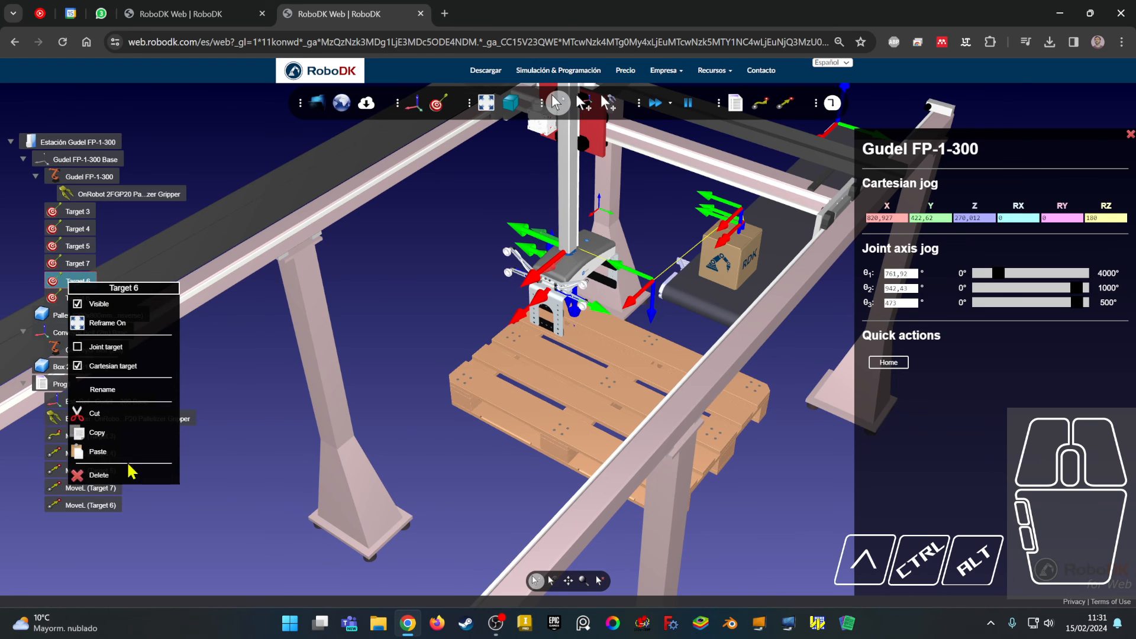
pyautogui.click(109, 390)
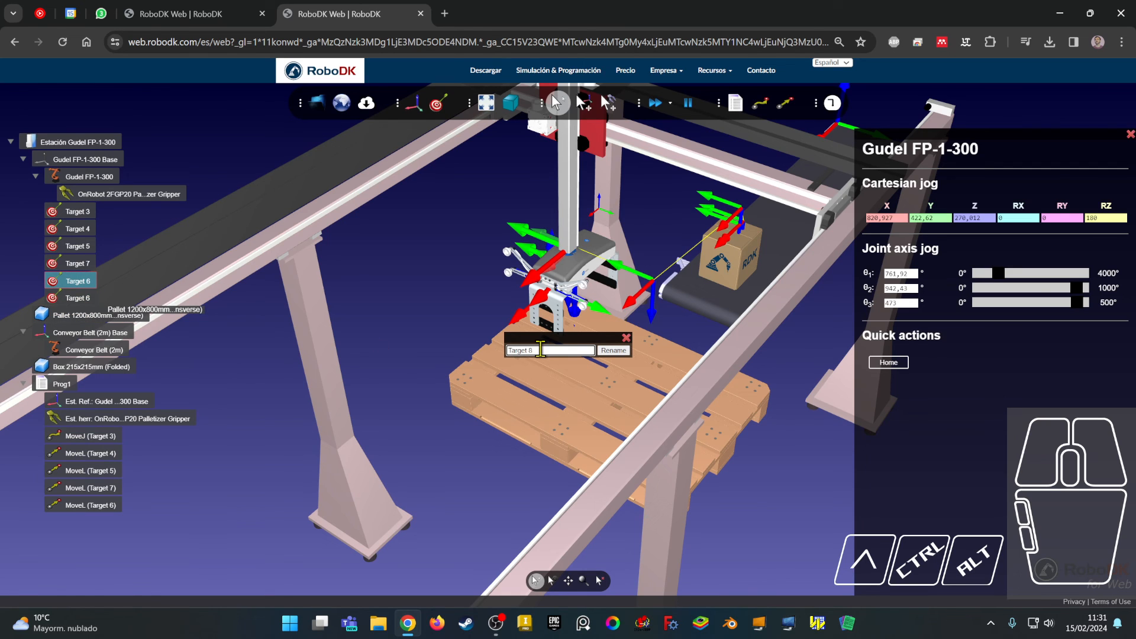
pyautogui.write('8')
pyautogui.press('Return')
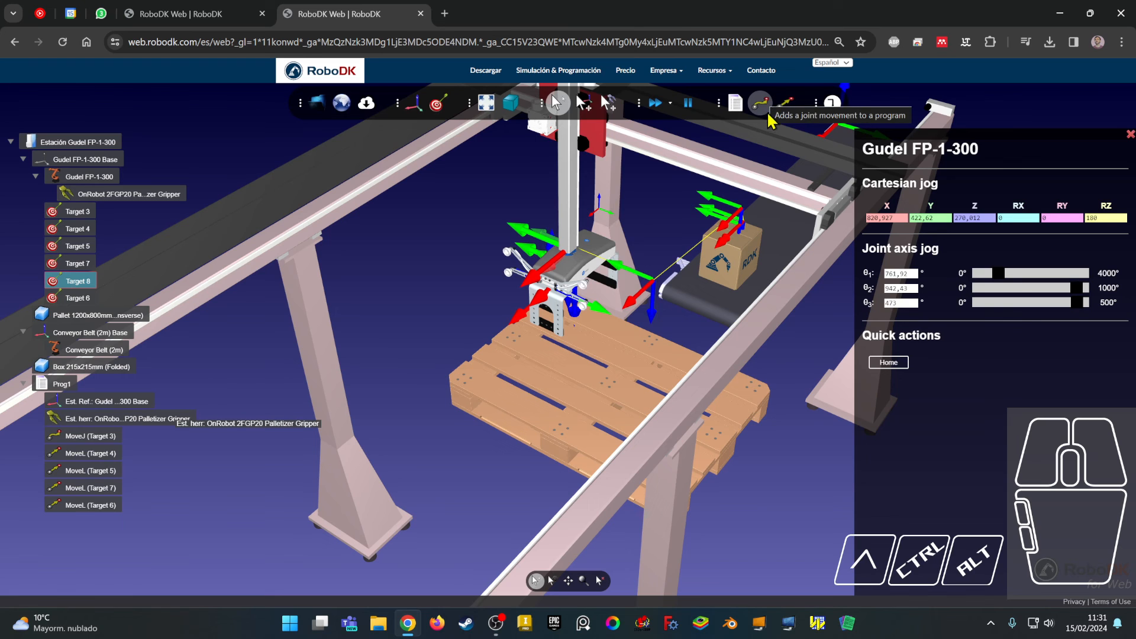
pyautogui.click(786, 106)
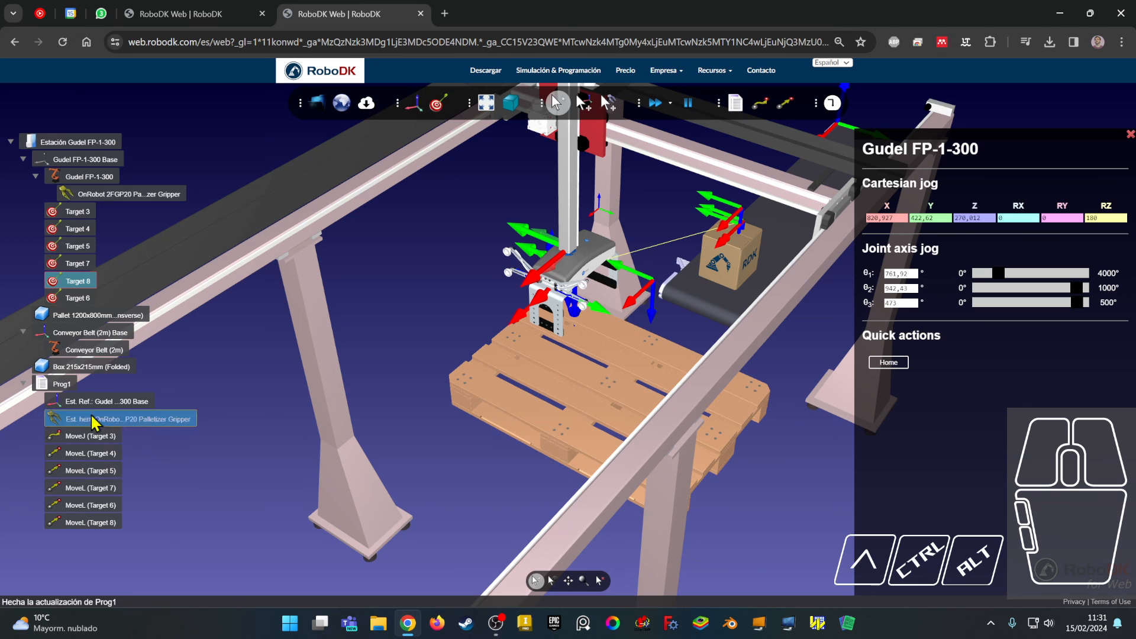
# Step: Run Prog1 at 5x simulation speed, pausing and resuming it partway to check the gripper's path
pyautogui.rightClick(62, 385)
pyautogui.click(100, 407)
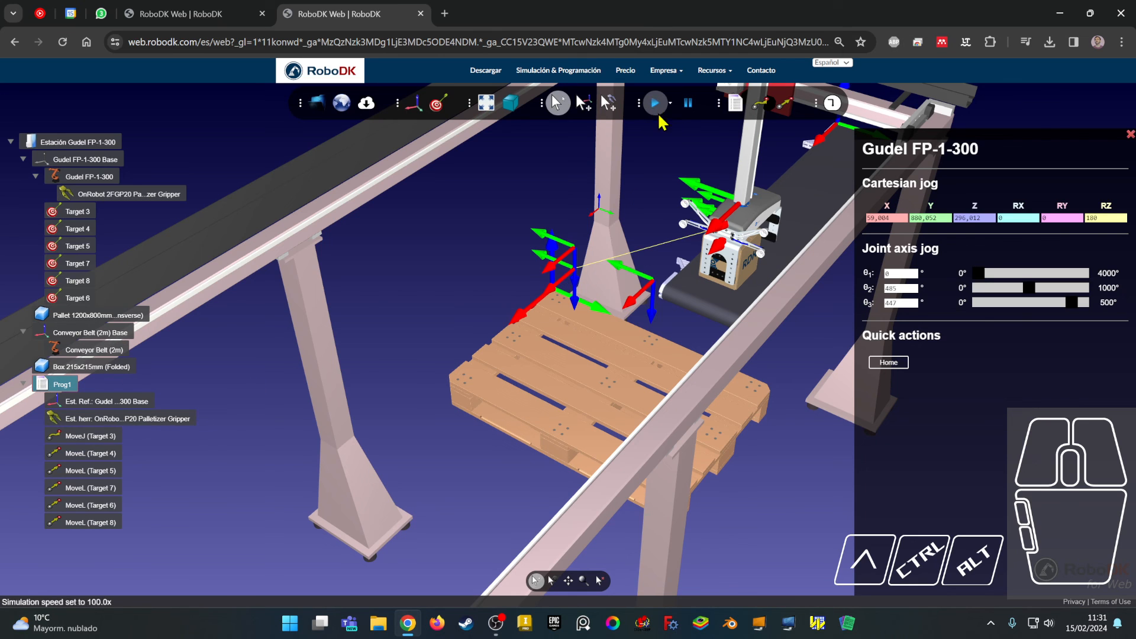
pyautogui.click(658, 116)
pyautogui.rightClick(71, 402)
pyautogui.click(71, 406)
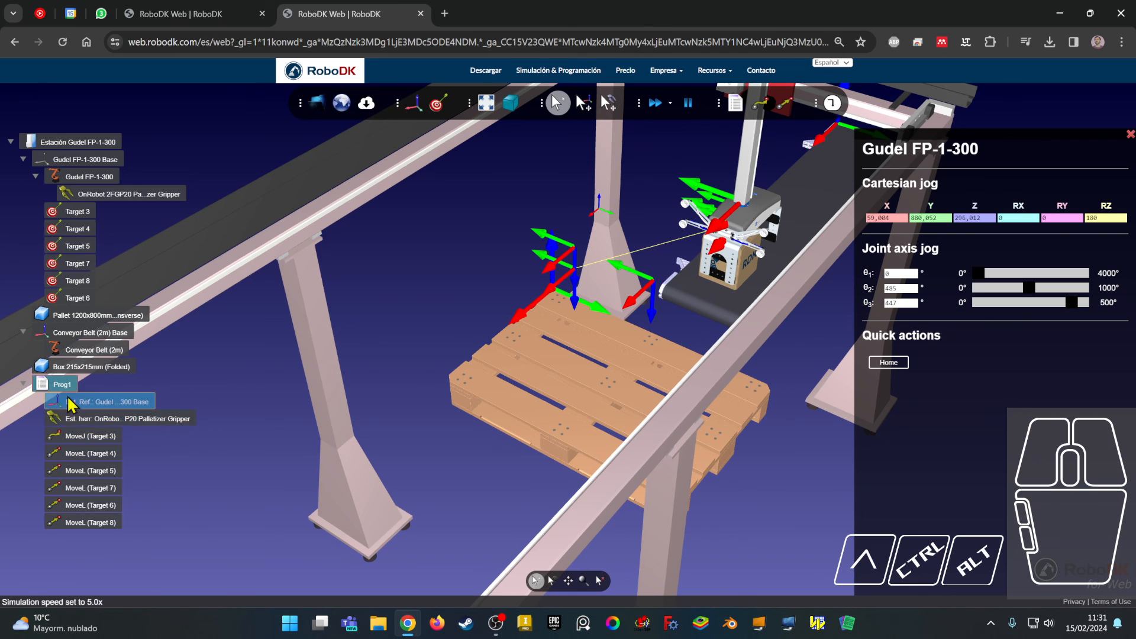
pyautogui.rightClick(63, 387)
pyautogui.click(81, 406)
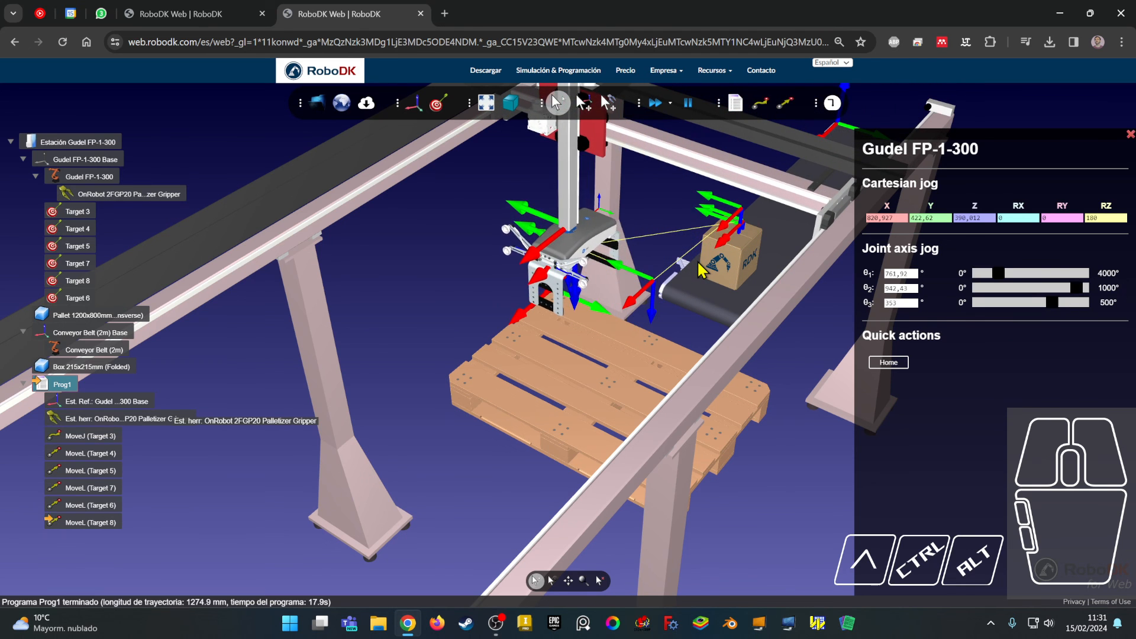
pyautogui.click(691, 103)
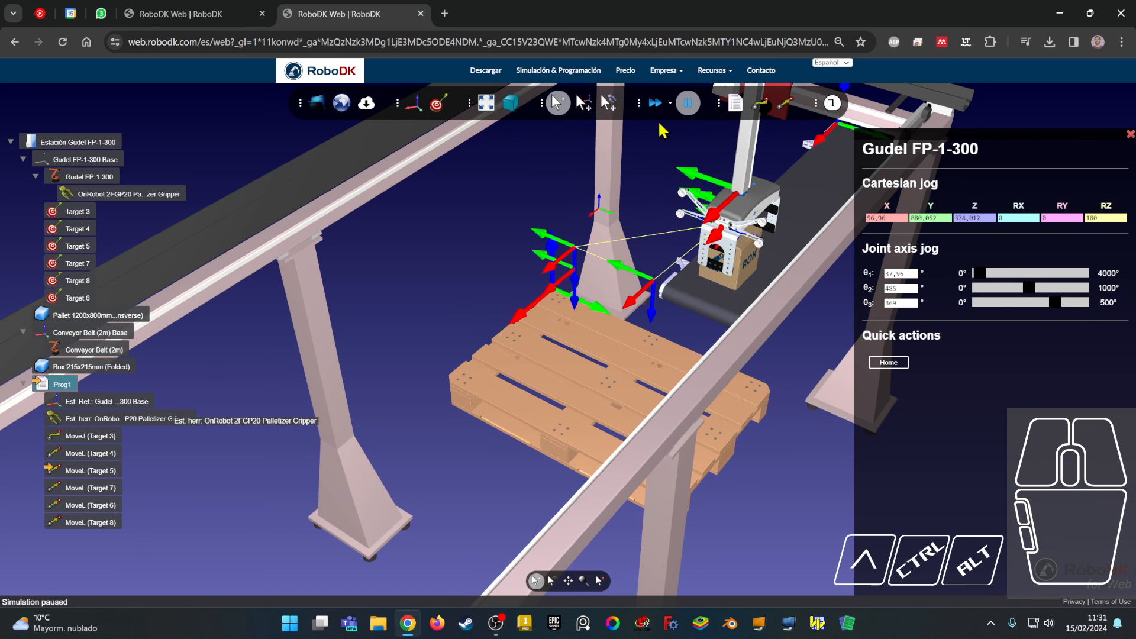
pyautogui.click(689, 107)
# Step: Turn off looping for Prog1 while the program is running
pyautogui.rightClick(51, 385)
pyautogui.click(79, 429)
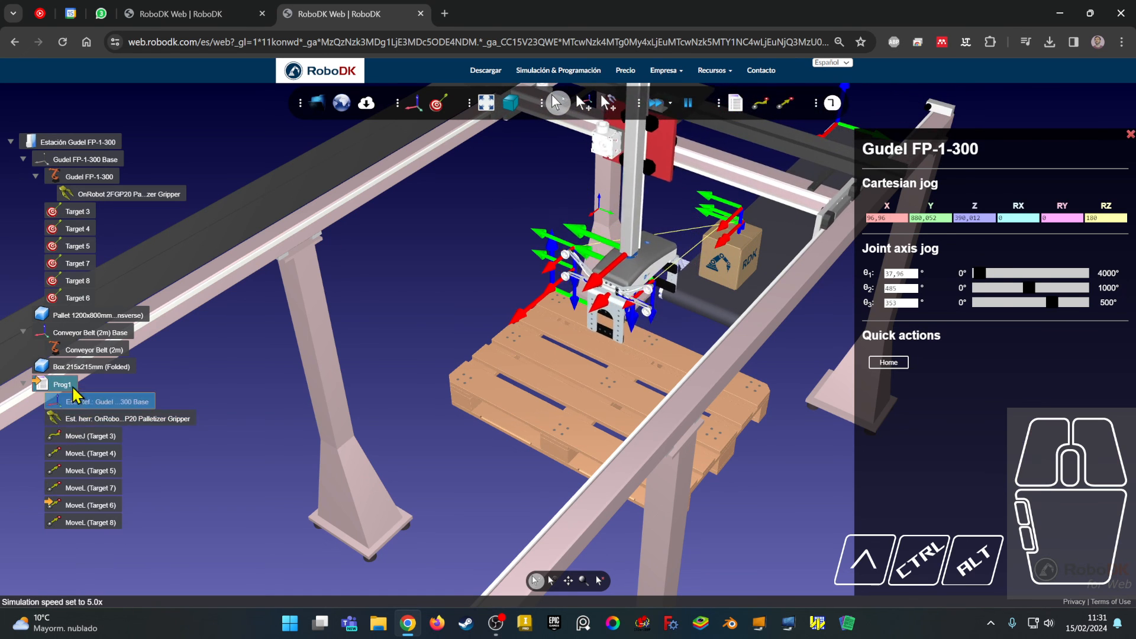
pyautogui.rightClick(63, 385)
pyautogui.click(535, 167)
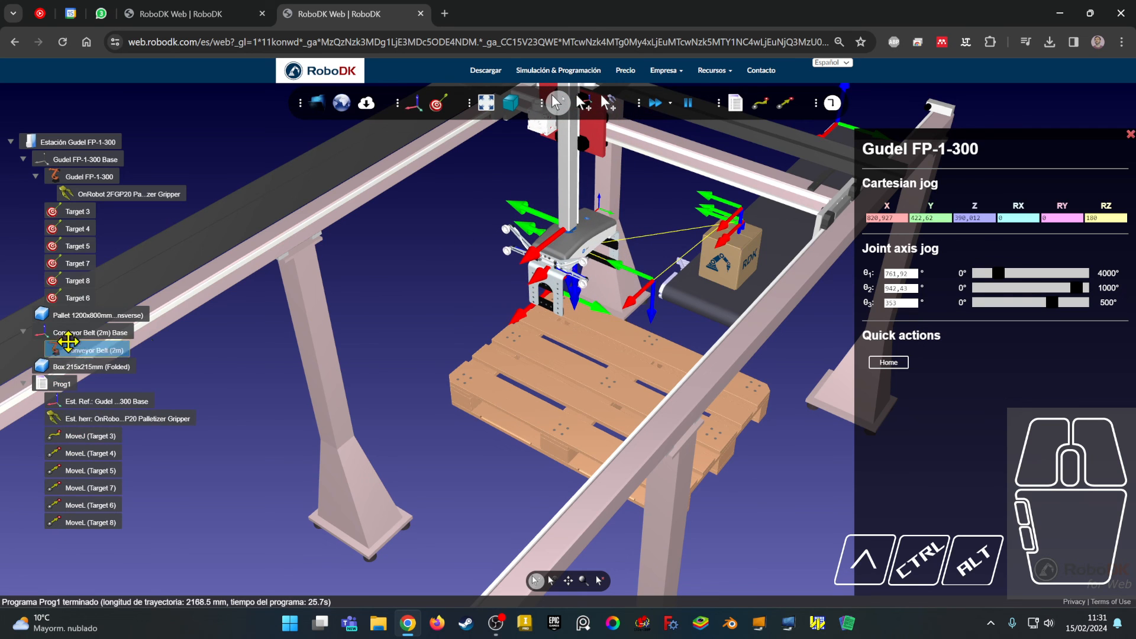
# Step: Move the gantry robot between Target 8 and Target 6 to compare the two gripper positions over the pallet
pyautogui.click(60, 299)
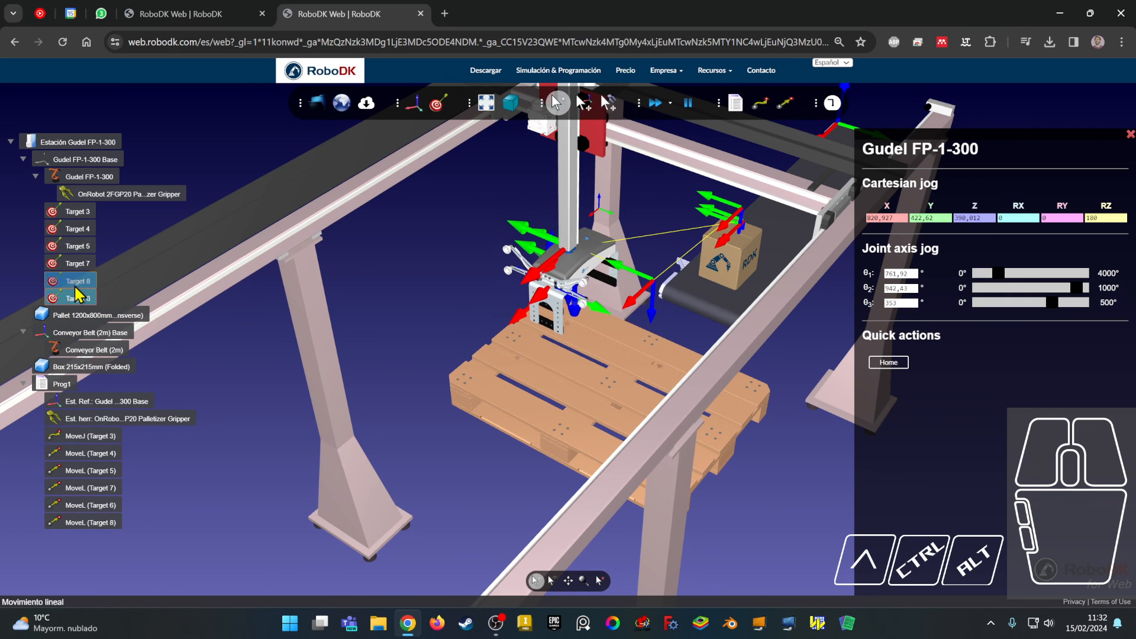
pyautogui.click(74, 281)
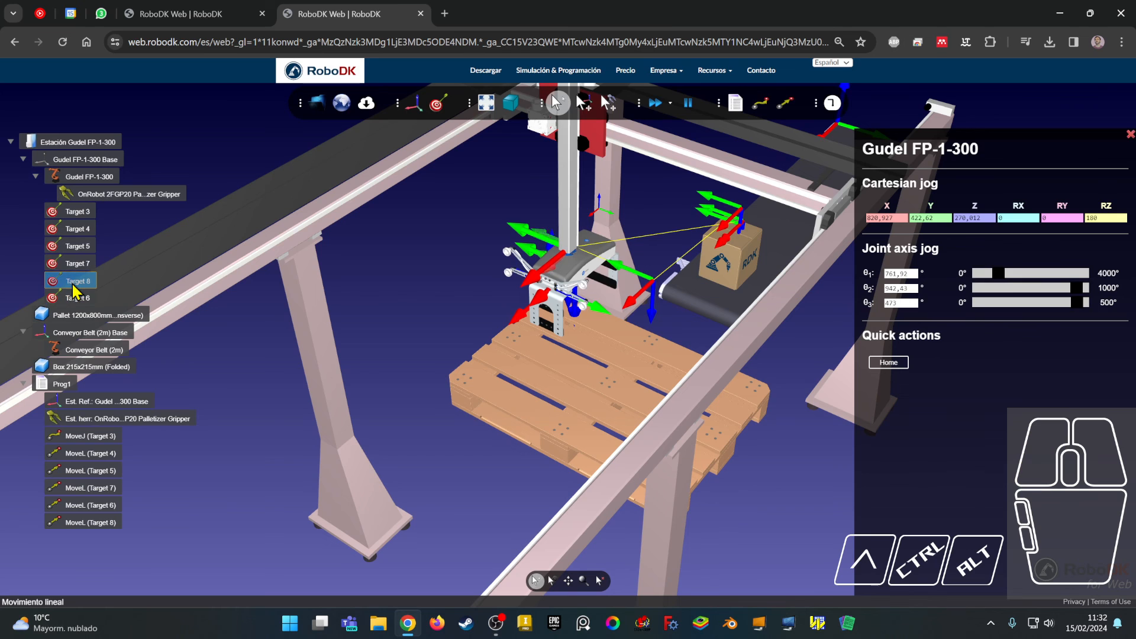
pyautogui.click(77, 299)
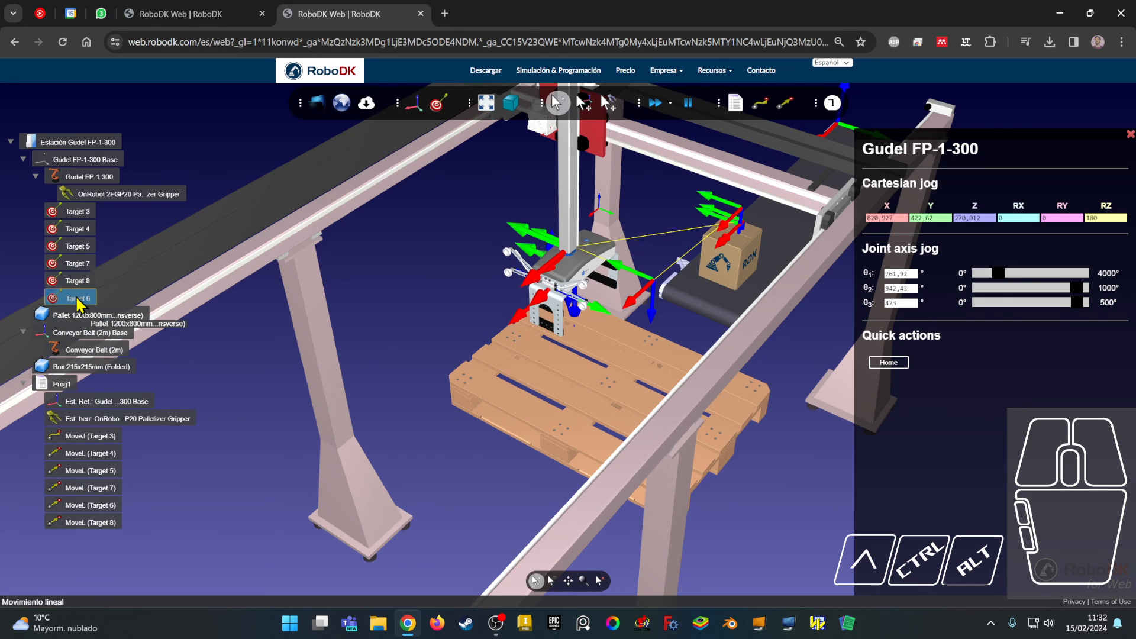
pyautogui.click(76, 283)
# Step: Examine the gripper, targets, pallet and conveyor from several angles, including the layout of the whole gantry station
pyautogui.moveTo(656, 385); pyautogui.dragTo(590, 360, button='right')
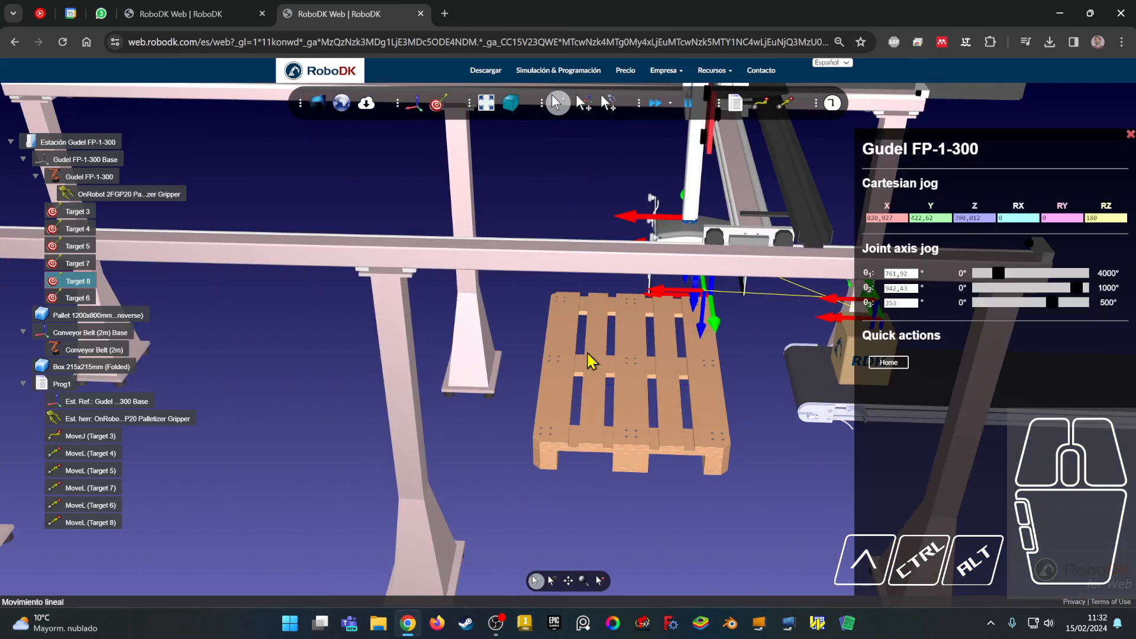
pyautogui.moveTo(723, 316); pyautogui.dragTo(749, 249, button='right')
pyautogui.scroll(-1, 712, 331)
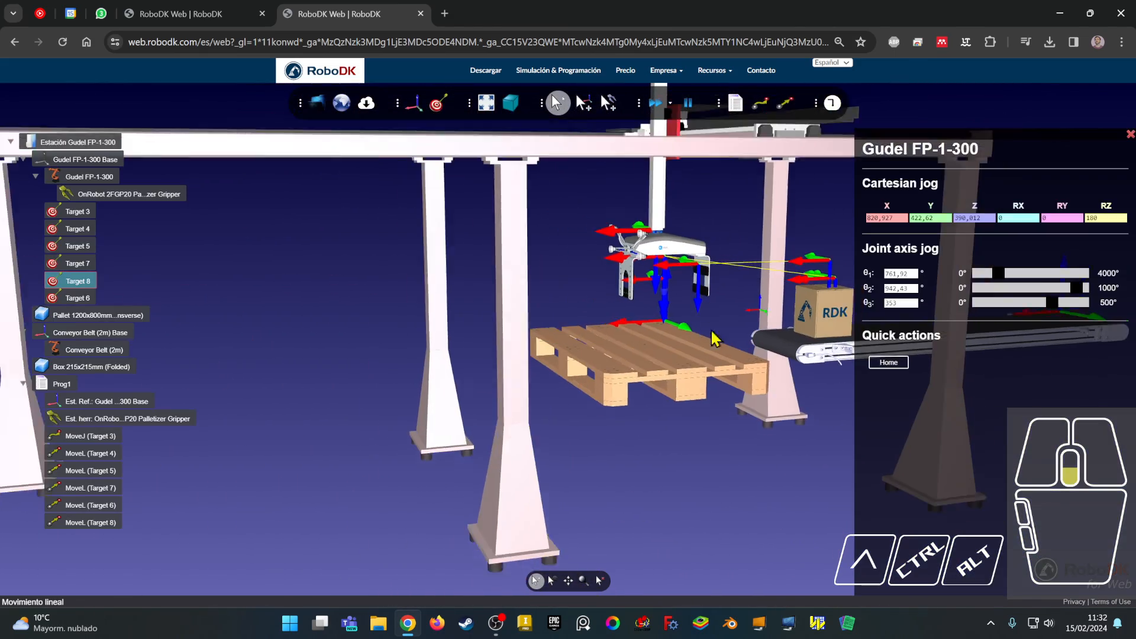
pyautogui.scroll(-1, 712, 331)
pyautogui.moveTo(729, 377); pyautogui.dragTo(480, 399, button='right')
pyautogui.scroll(-2, 480, 399)
pyautogui.moveTo(518, 459); pyautogui.dragTo(517, 462, button='right')
pyautogui.moveTo(467, 434); pyautogui.dragTo(573, 419, button='middle')
pyautogui.moveTo(573, 418); pyautogui.dragTo(517, 426, button='right')
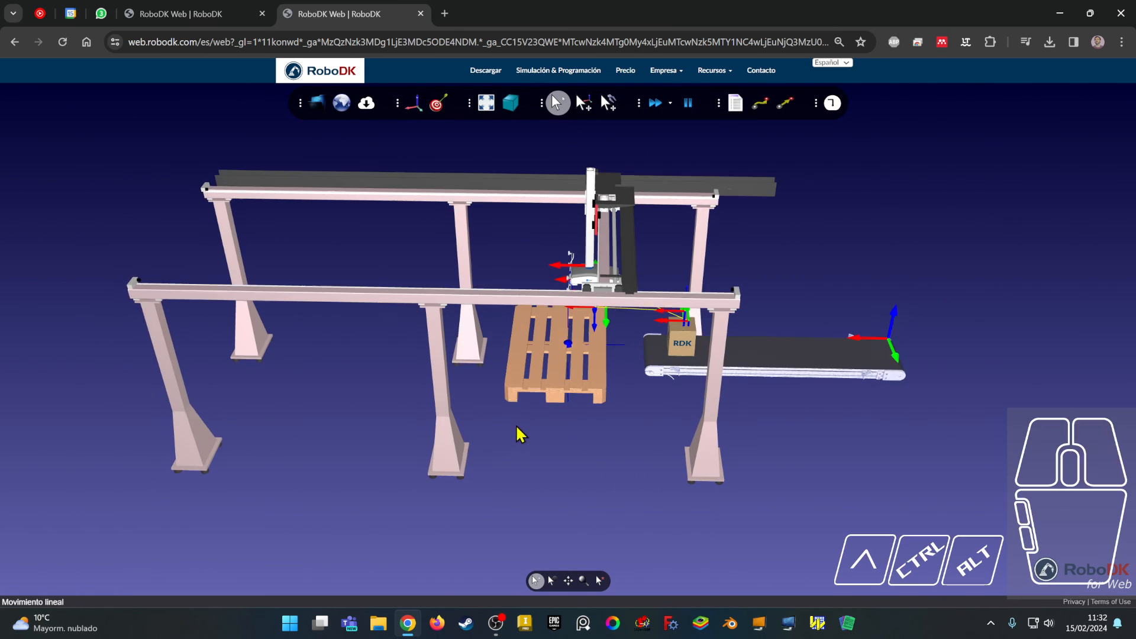
pyautogui.scroll(-2, 689, 359)
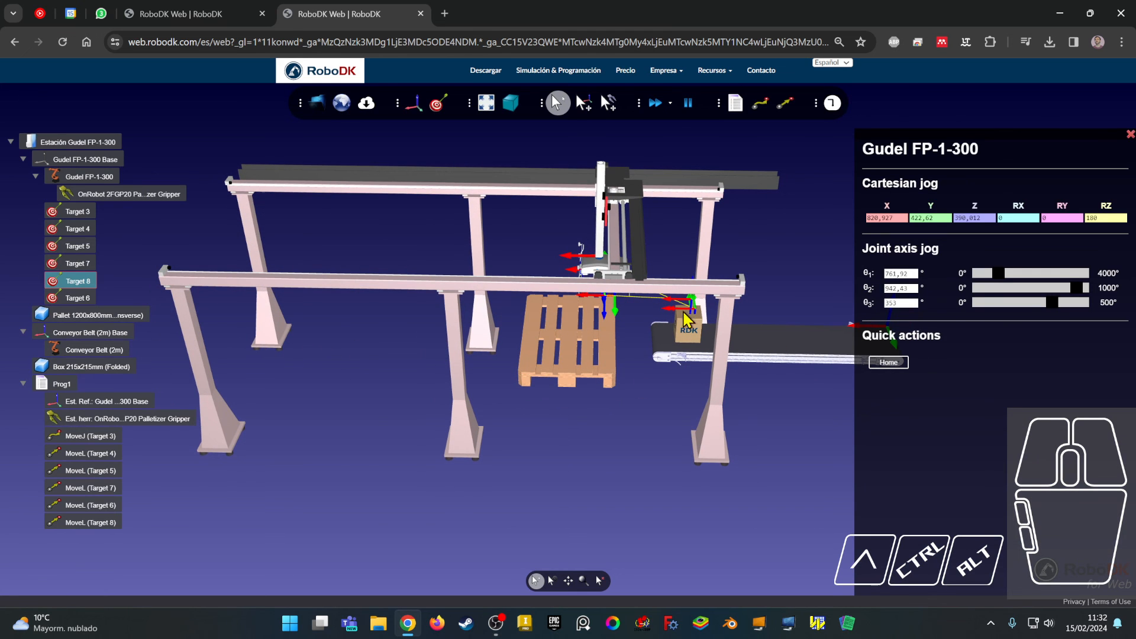
# Step: Collapse the instruction list of Prog1 in the station tree
pyautogui.click(24, 383)
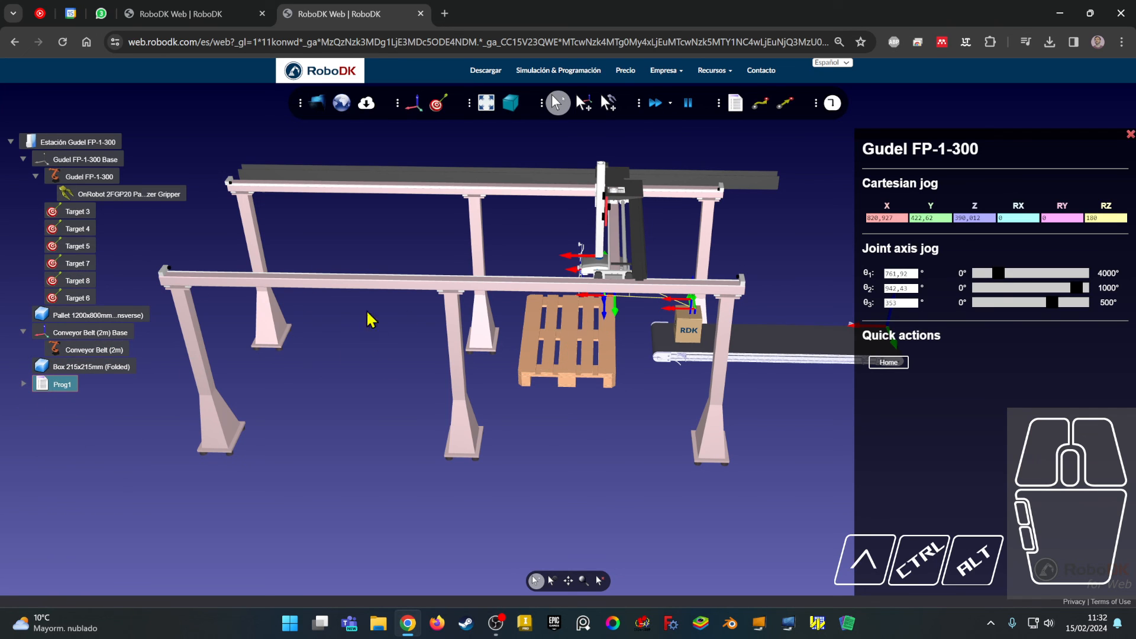
pyautogui.moveTo(337, 383); pyautogui.dragTo(383, 381, button='middle')
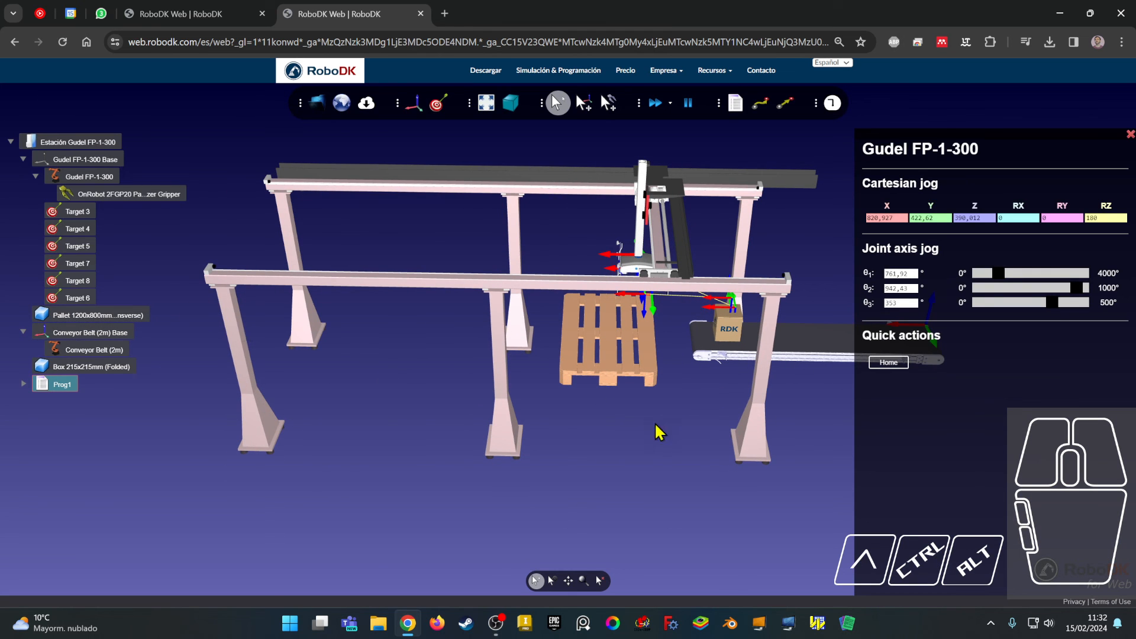
pyautogui.moveTo(659, 433); pyautogui.dragTo(559, 368, button='middle')
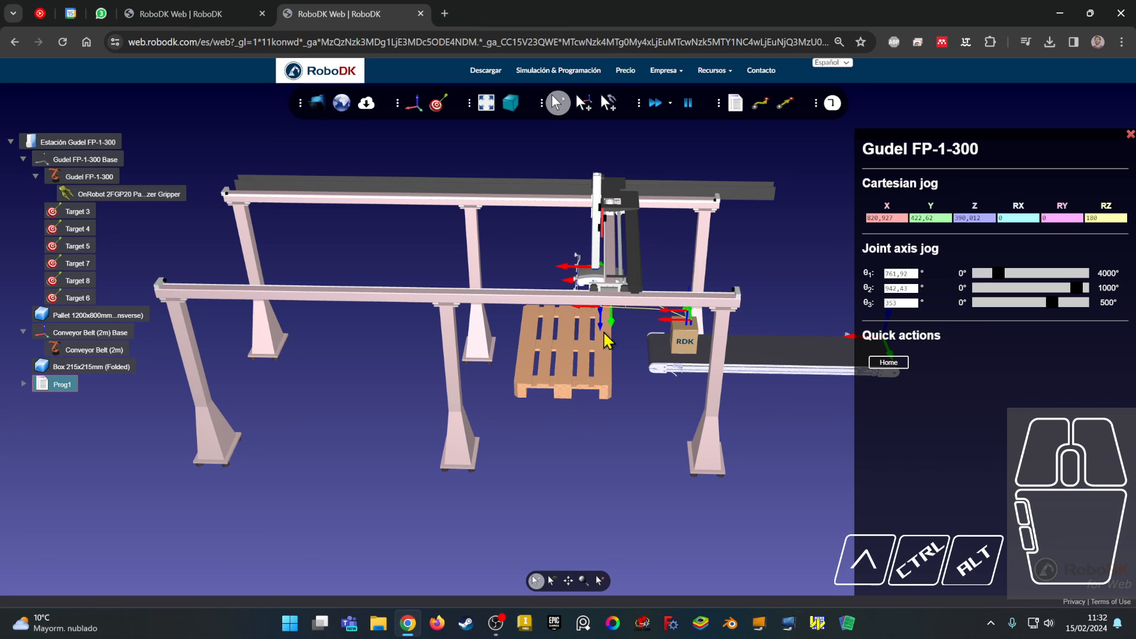